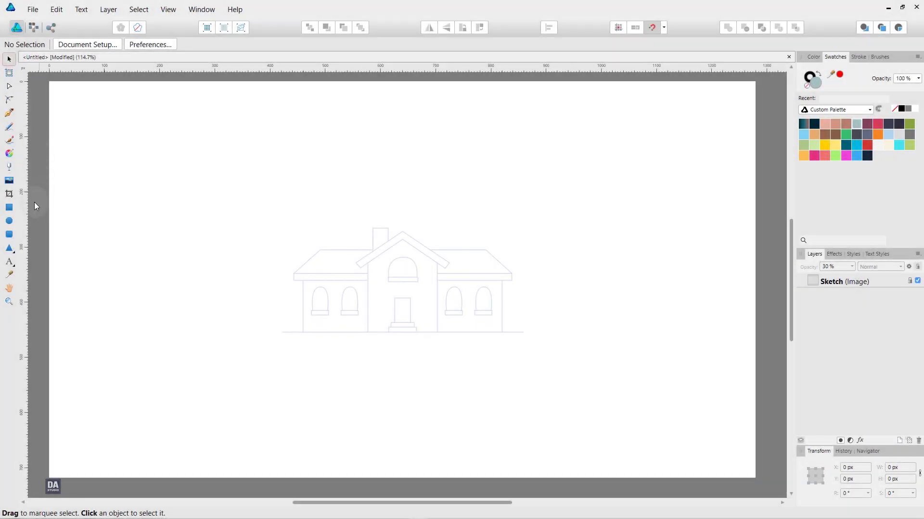
Draw a pale blue-grey rectangle covering the house walls
left_click(9, 209)
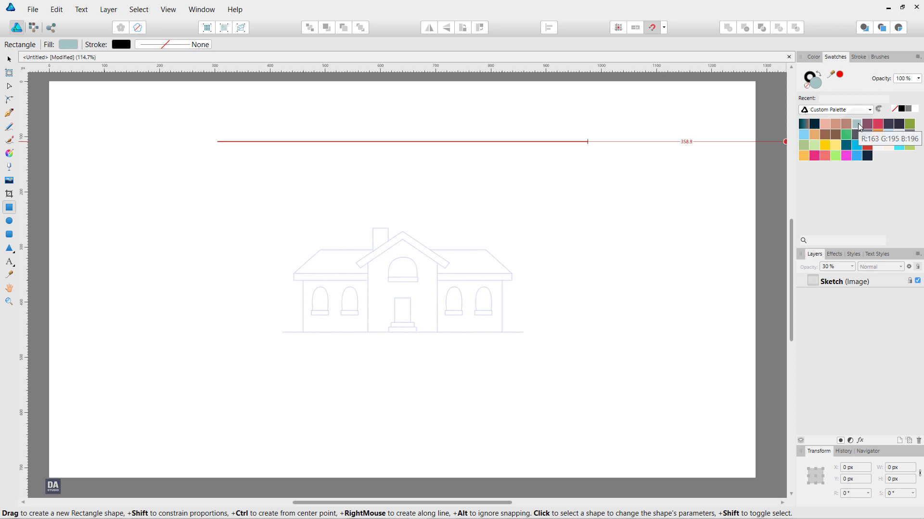
scroll(402, 303, "up", 2)
scroll(402, 303, "up", 3)
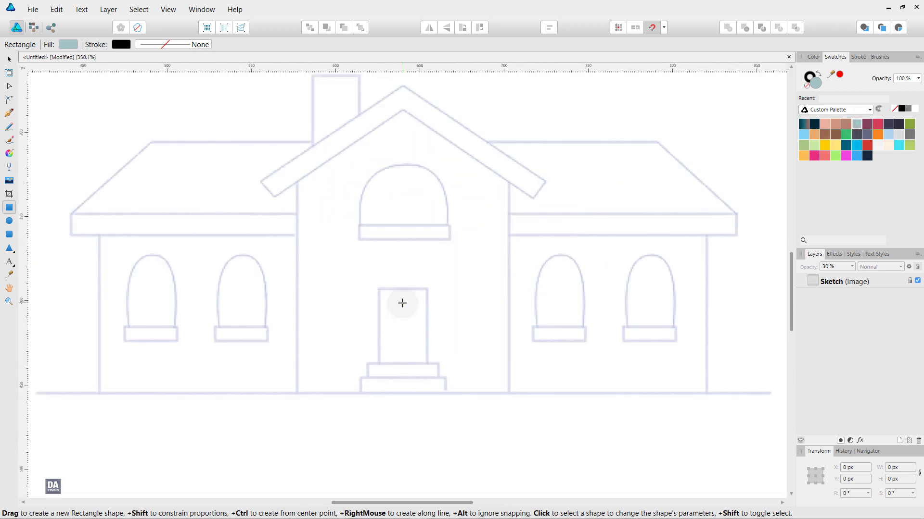
scroll(402, 303, "down", 1)
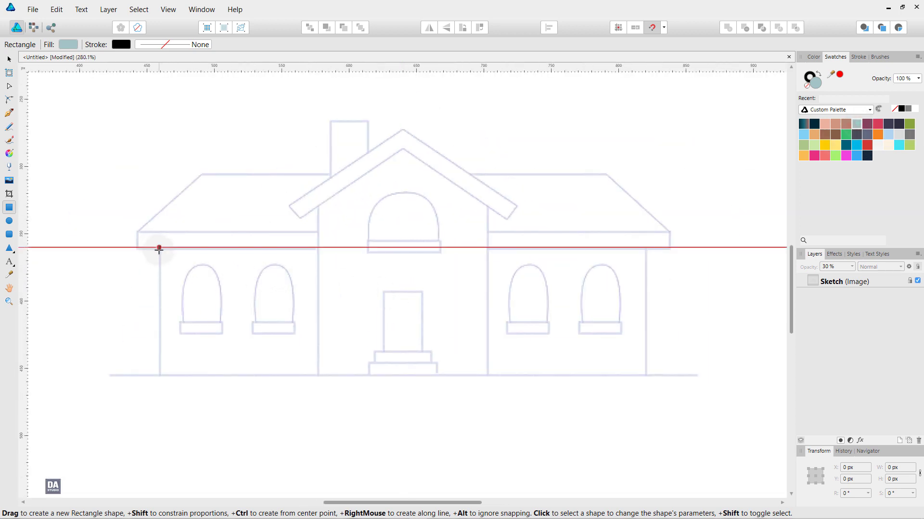
mouse_move(160, 247)
left_mouse_down()
mouse_move(216, 283)
mouse_move(646, 376)
left_mouse_up()
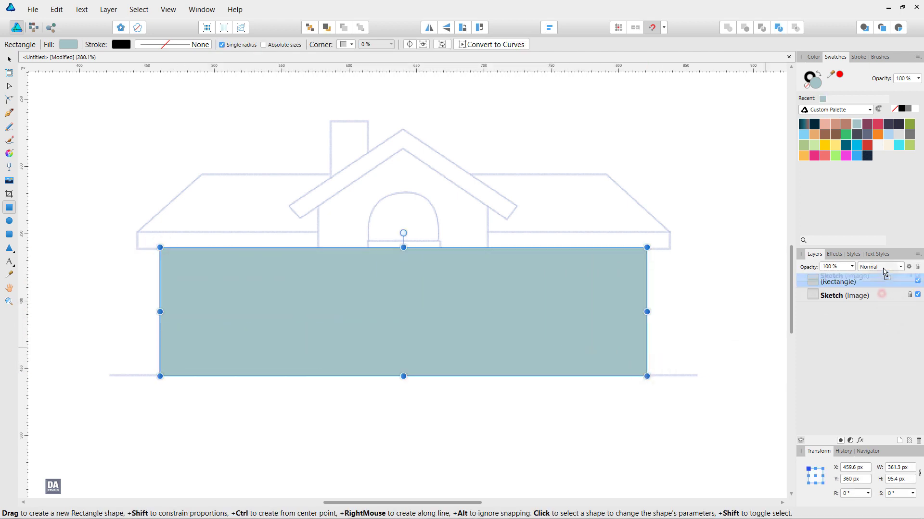
Move the Sketch layer above the rectangle and centre the rectangle horizontally
left_click_drag(881, 294, 876, 280)
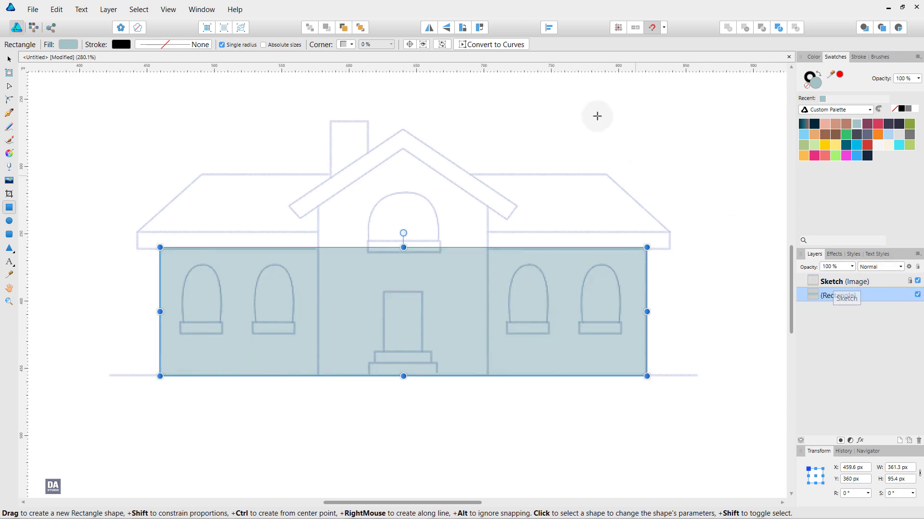
left_click(549, 28)
left_click(565, 61)
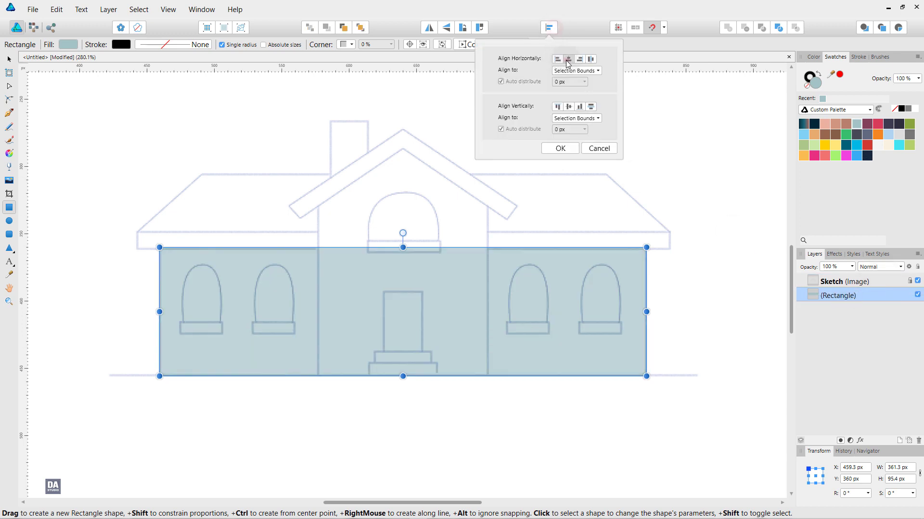
left_click(569, 150)
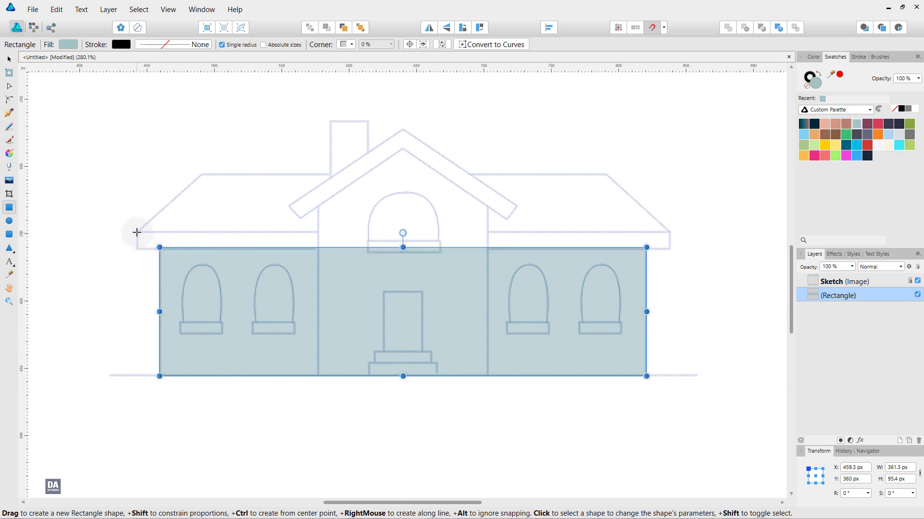
Draw a thin terracotta band along the eave line just above the walls
left_click_drag(137, 232, 669, 248)
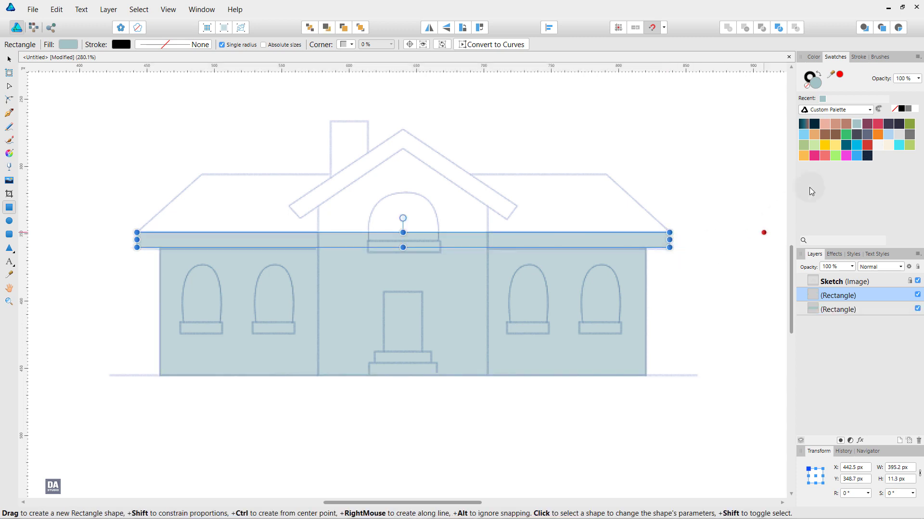
left_click(848, 126)
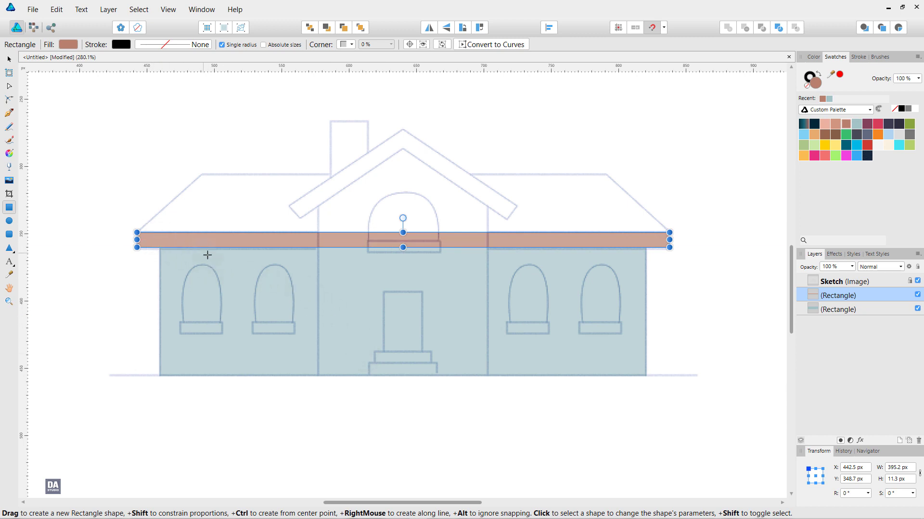
left_click(9, 113)
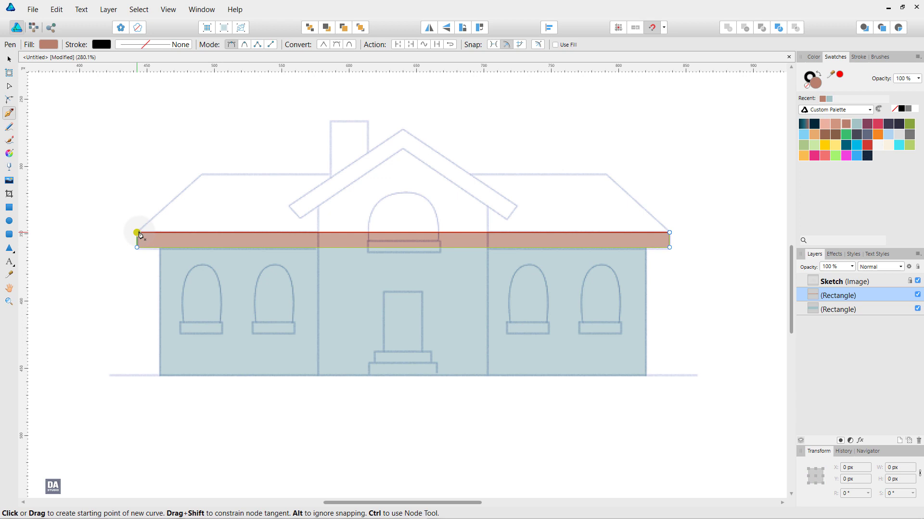
Draw the left roof slope as a straight two-node line
left_click(137, 232)
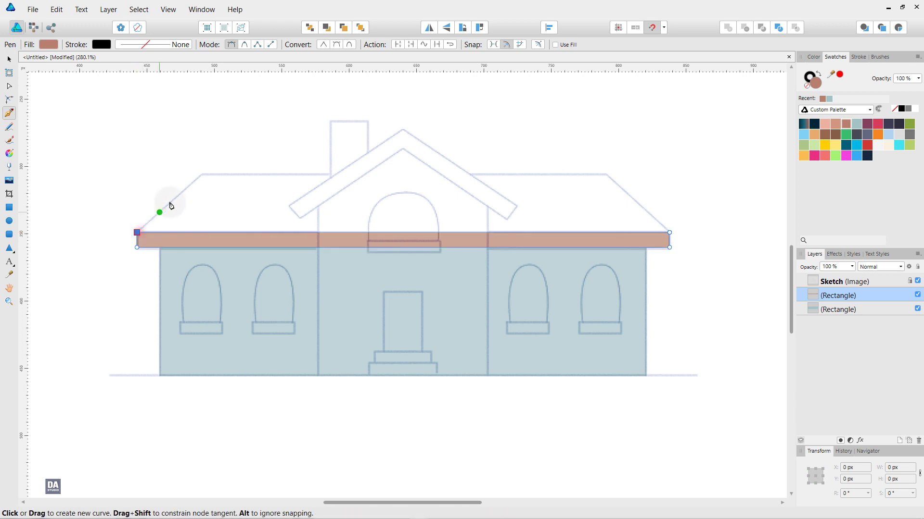
left_click(203, 175)
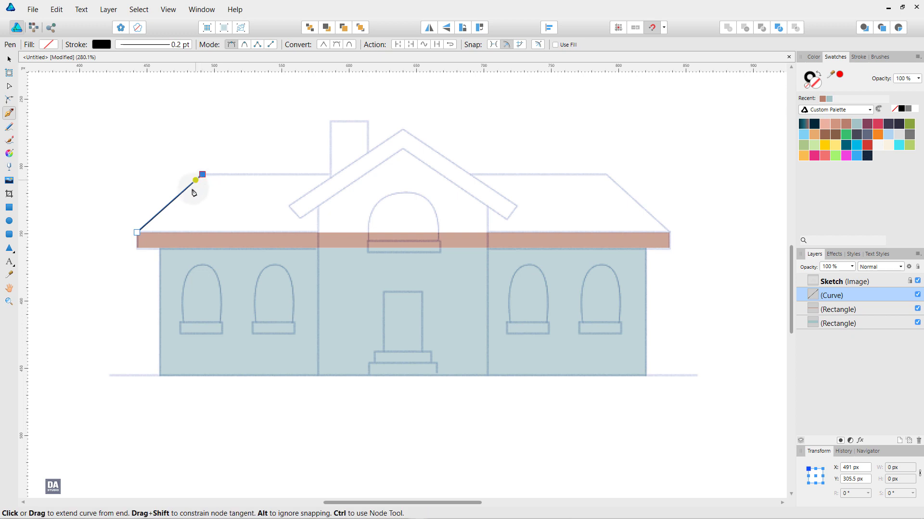
left_click_drag(187, 194, 198, 194)
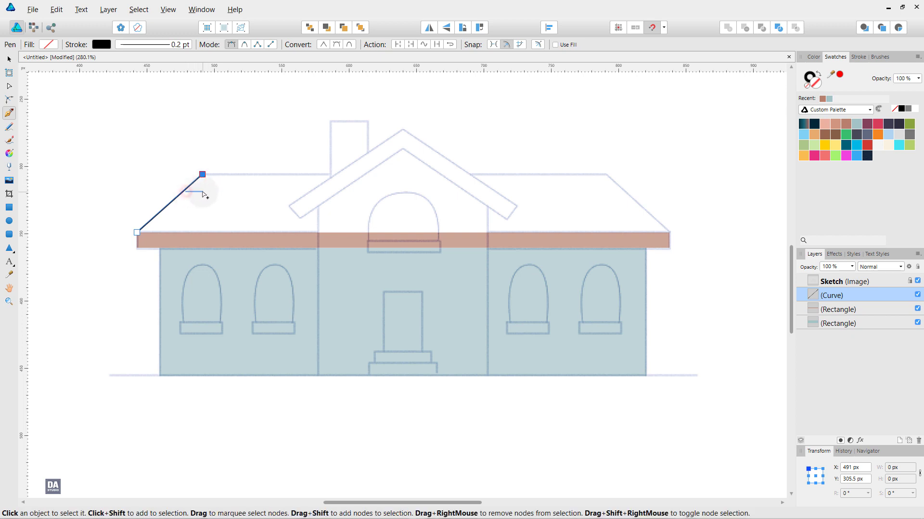
key("ctrl+z")
key("v")
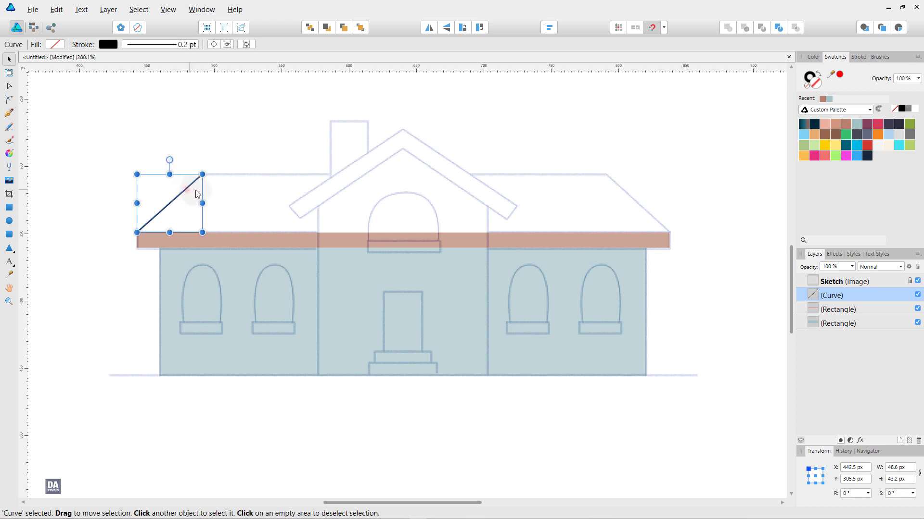
Place a horizontally flipped copy of the slope line on the right roof edge
left_click_drag(188, 192, 593, 210)
right_click(589, 211)
mouse_move(615, 353)
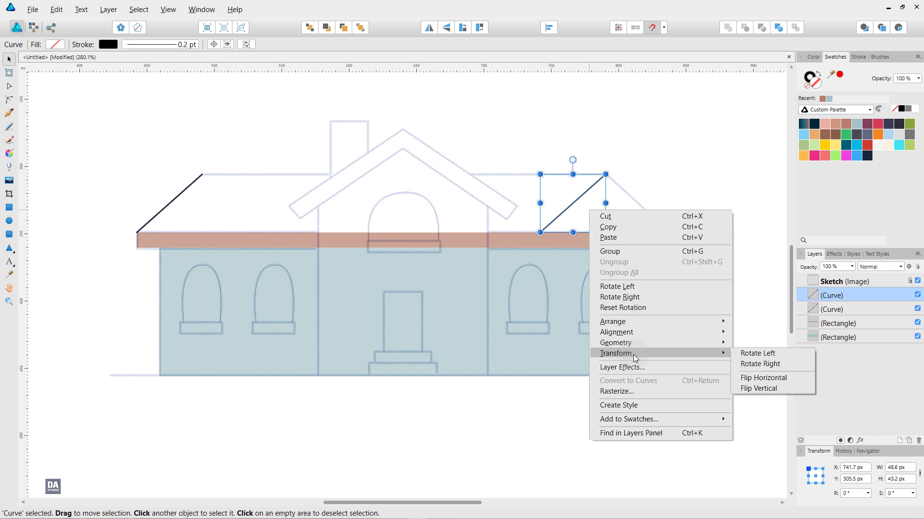
left_click(754, 377)
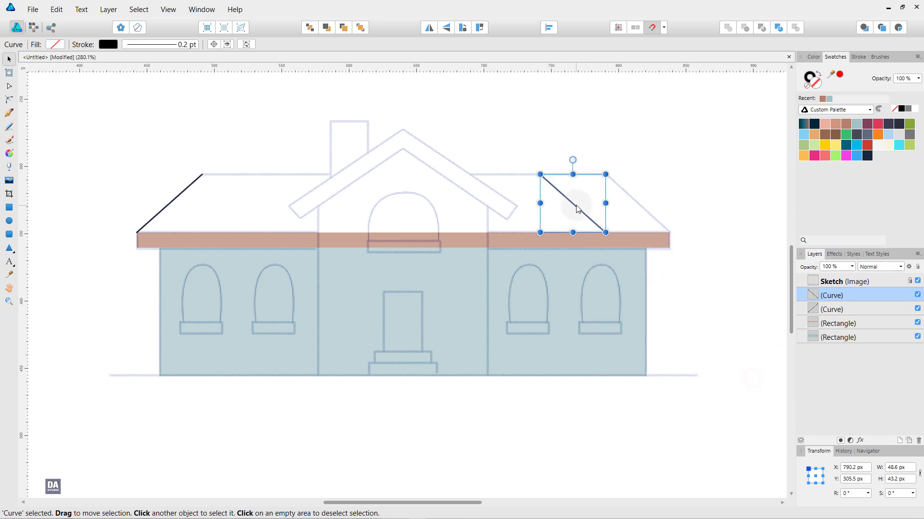
left_click_drag(577, 209, 640, 212)
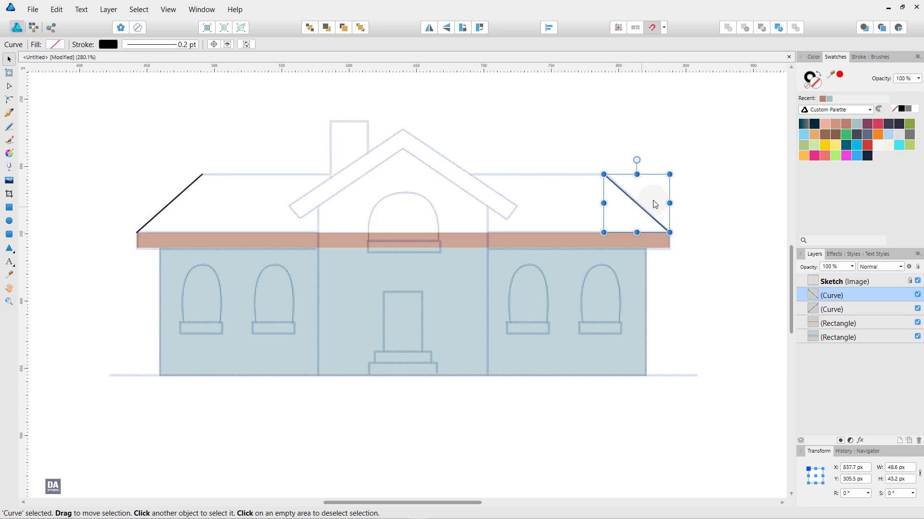
left_click(657, 198)
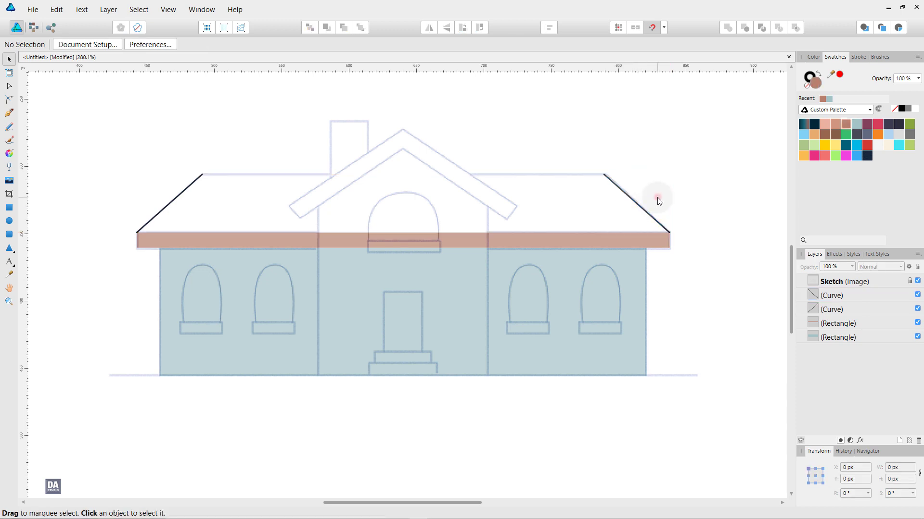
left_click(165, 208, "shift")
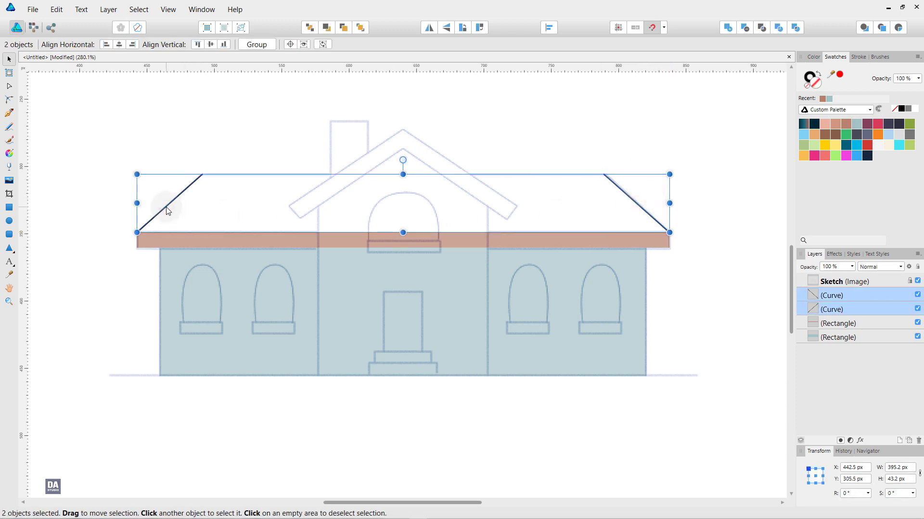
left_click(451, 197)
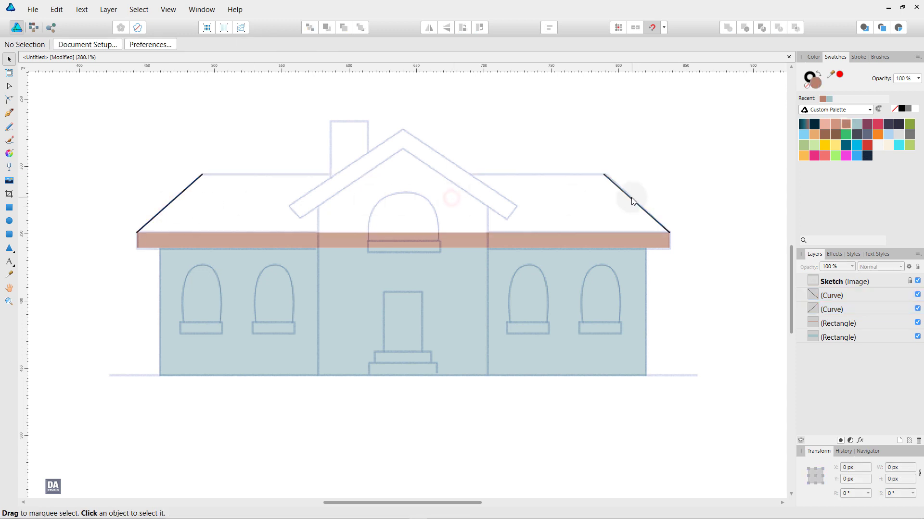
Try linking the two roof slopes with Pen nodes across the ridge and bottom ends
left_click(632, 199)
left_click(171, 203, "shift")
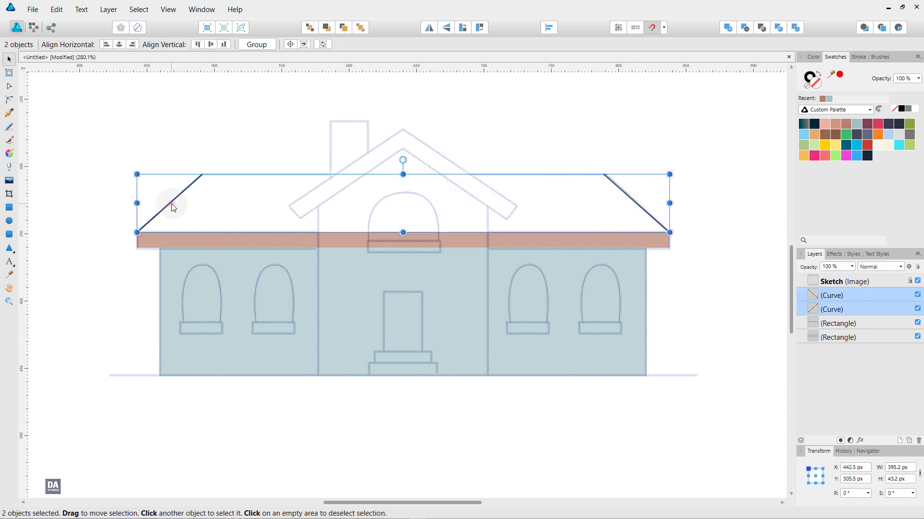
left_click(9, 113)
left_click(202, 175)
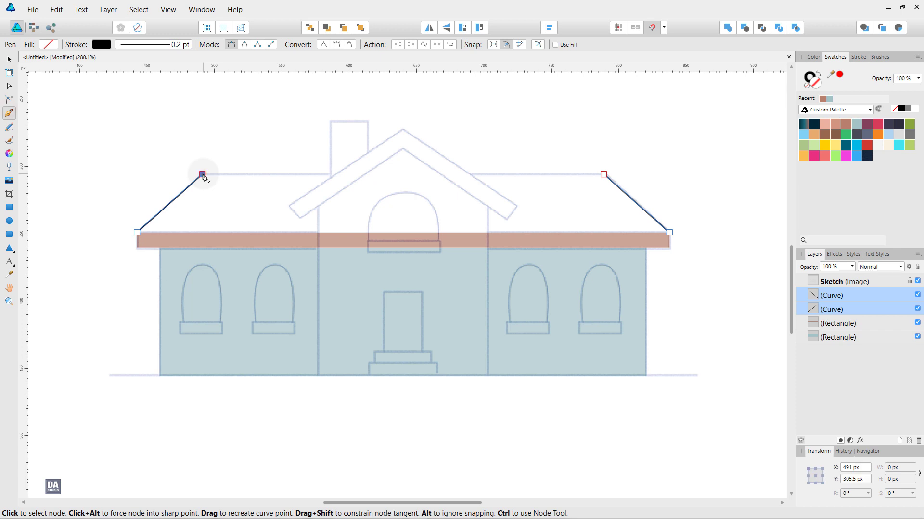
left_click(603, 175)
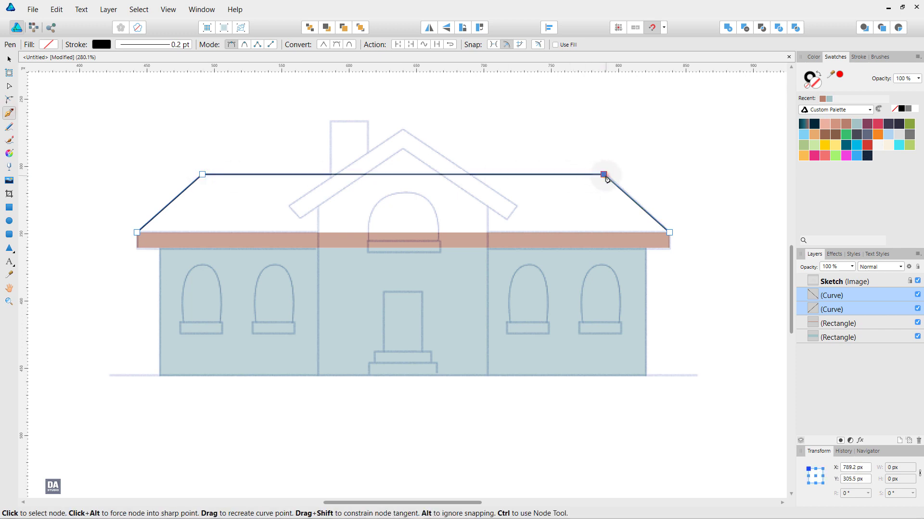
left_click(669, 233)
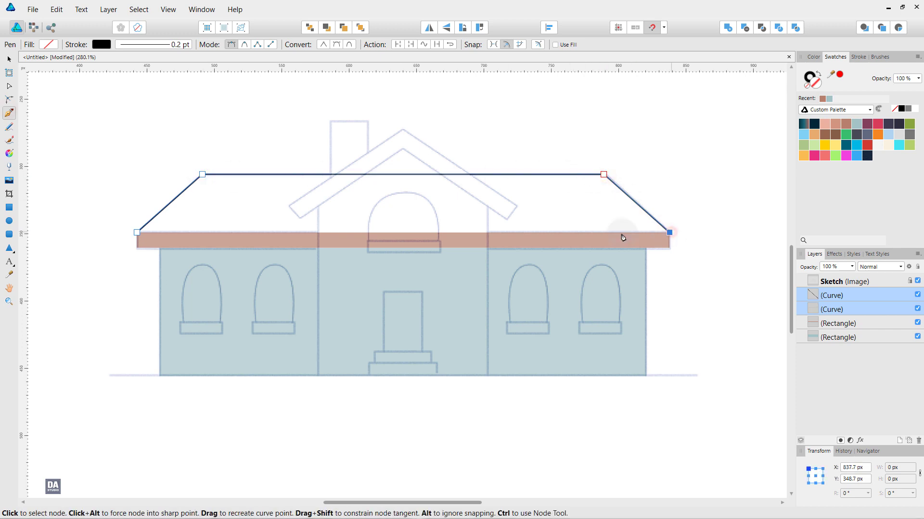
left_click(137, 233)
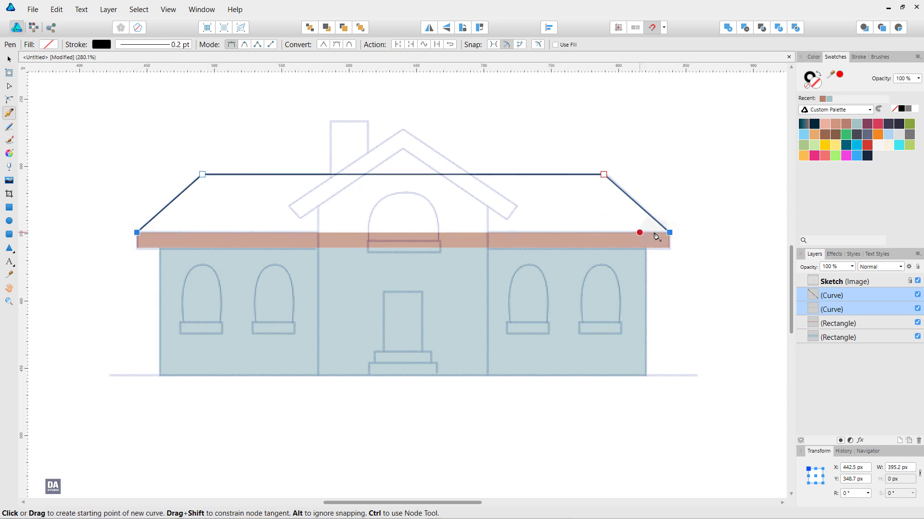
Experiment with bending the left slope and top edge, undoing both changes
left_click(670, 234)
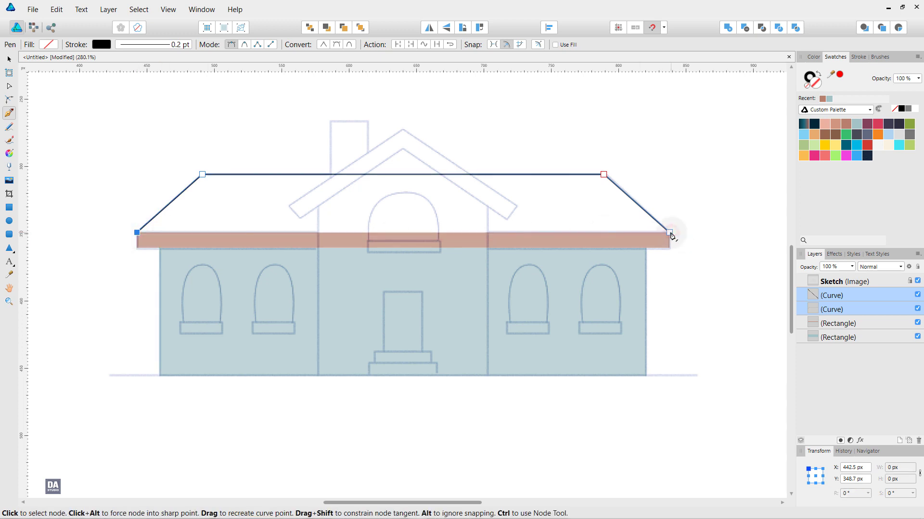
left_click(670, 233)
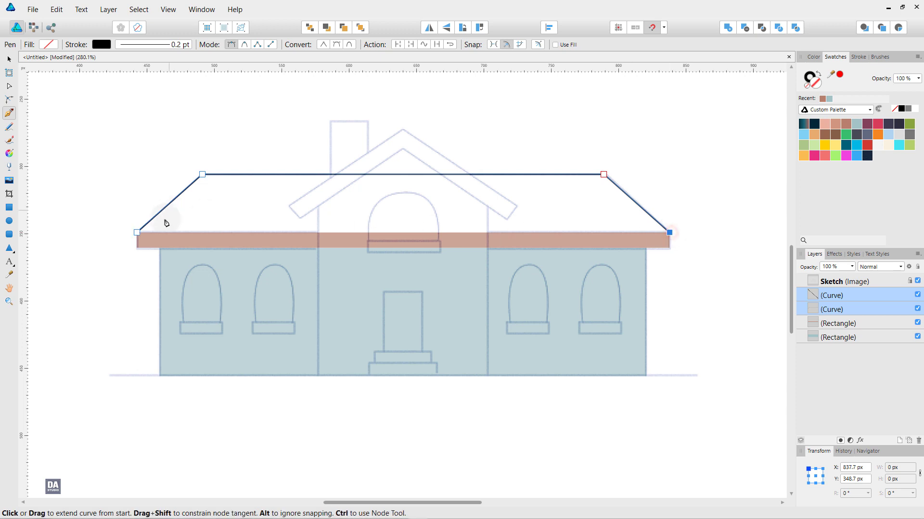
left_click(206, 217)
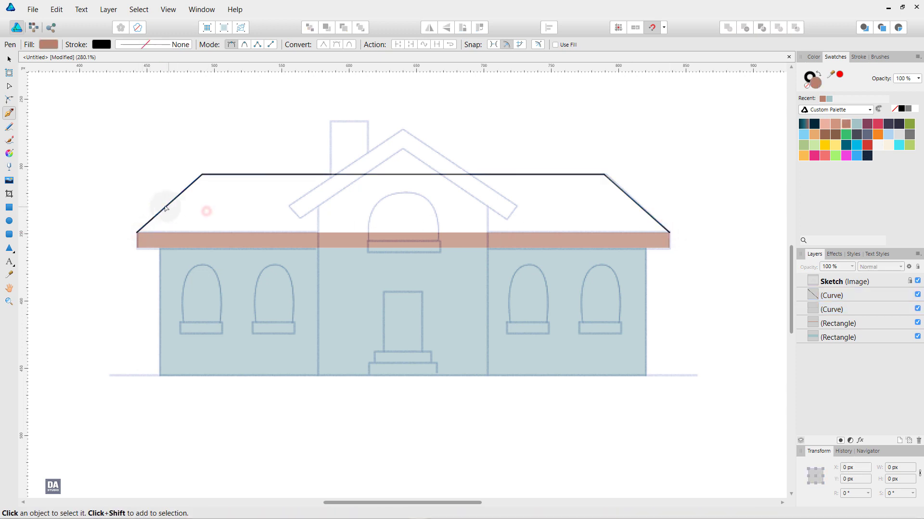
left_click_drag(165, 207, 136, 210)
key("ctrl+z")
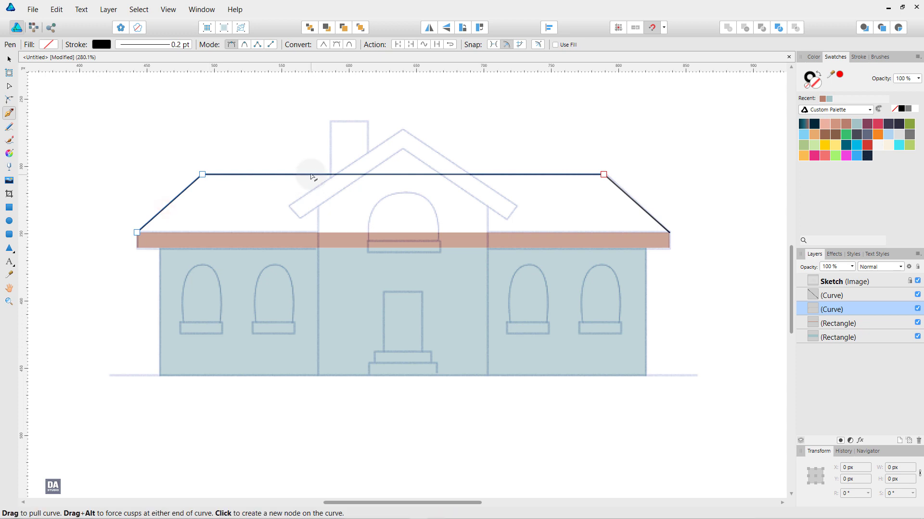
left_click_drag(310, 174, 311, 131)
key("ctrl+z")
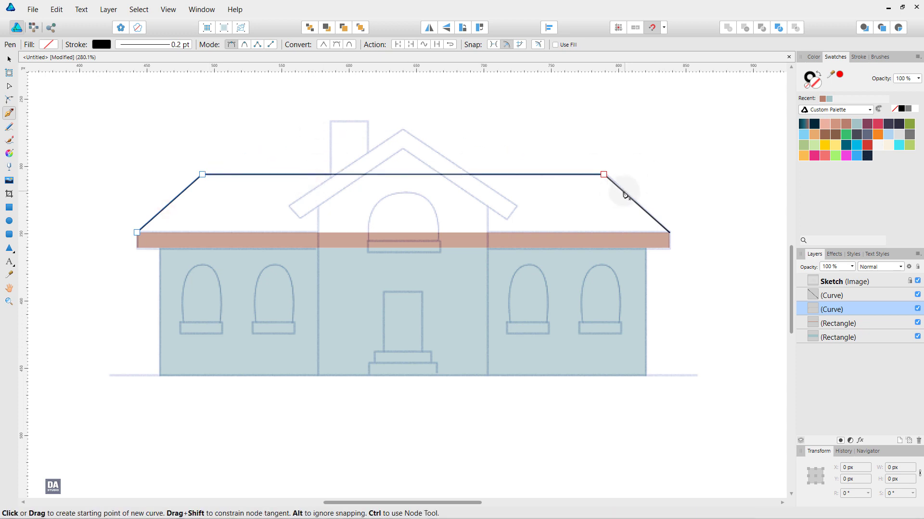
key("v")
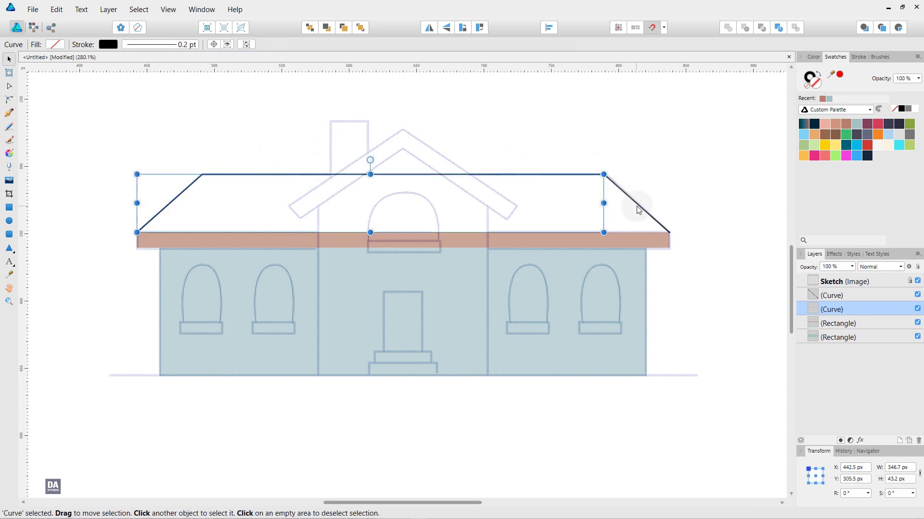
Select both roof curves, then use Join Curves and Close Curve to form the trapezoid
left_click(638, 206)
left_click(591, 175, "shift")
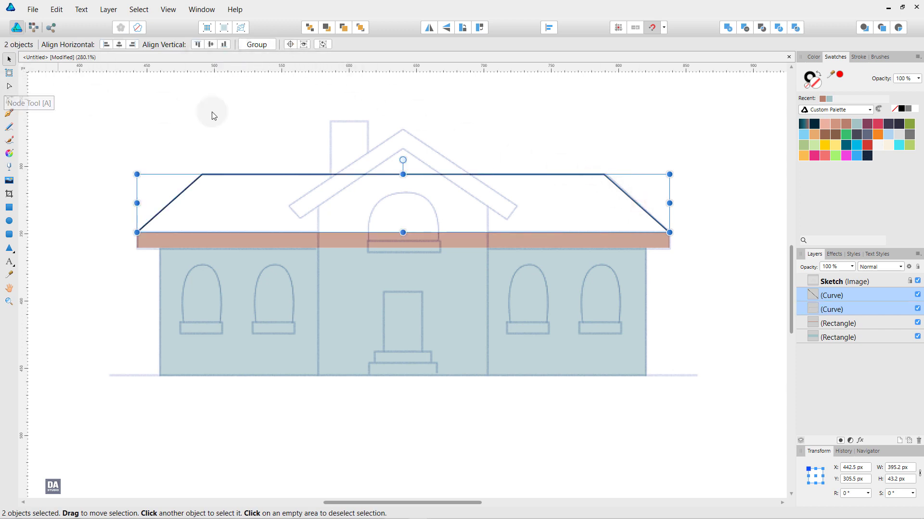
left_click(232, 117)
left_click(526, 177)
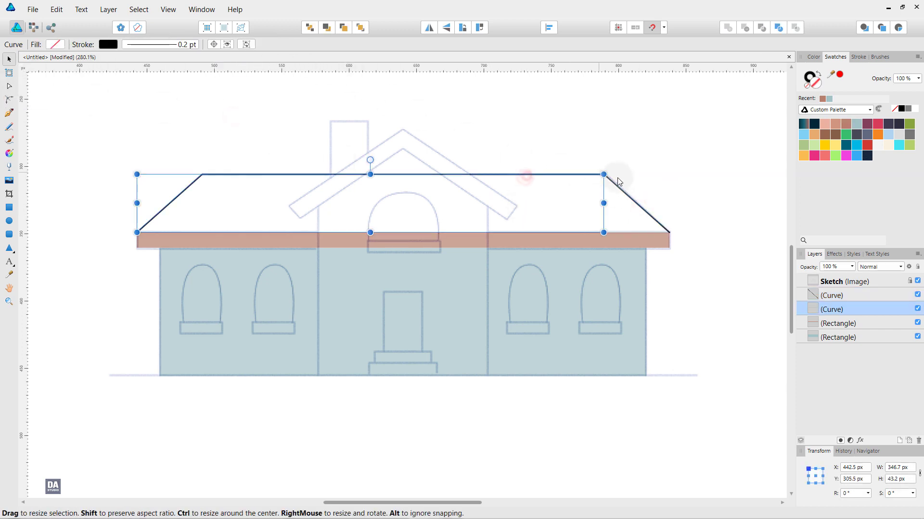
left_click(619, 188, "shift")
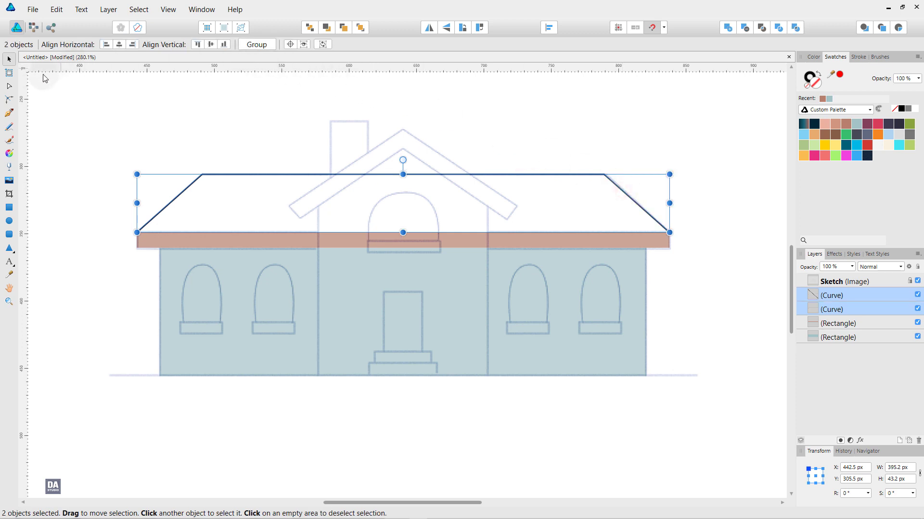
left_click(9, 86)
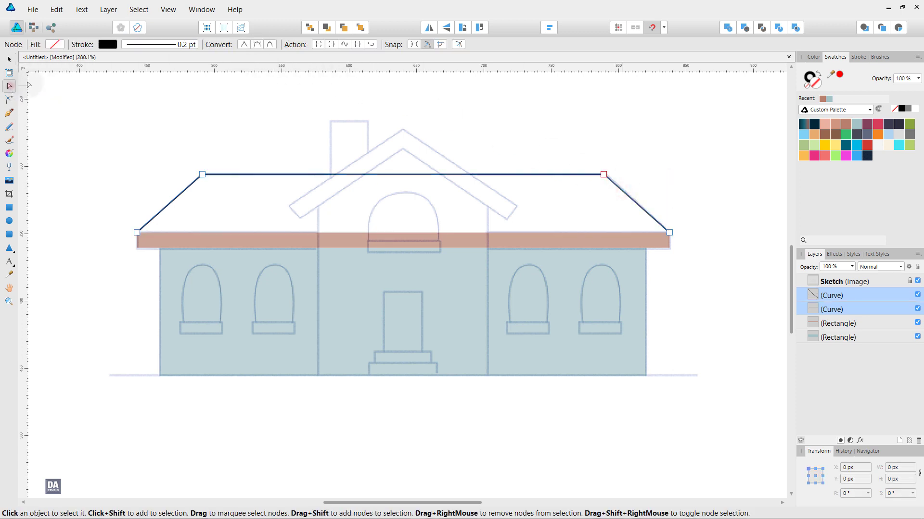
left_click(358, 44)
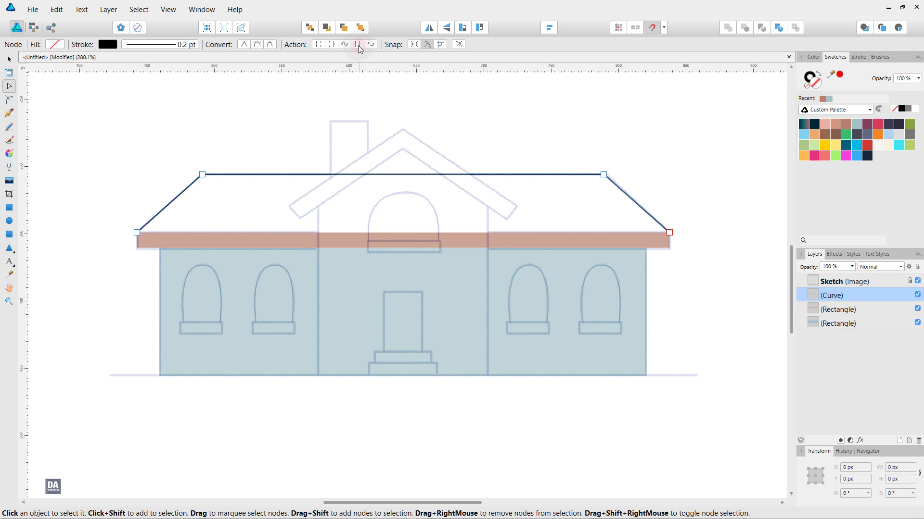
left_click(331, 45)
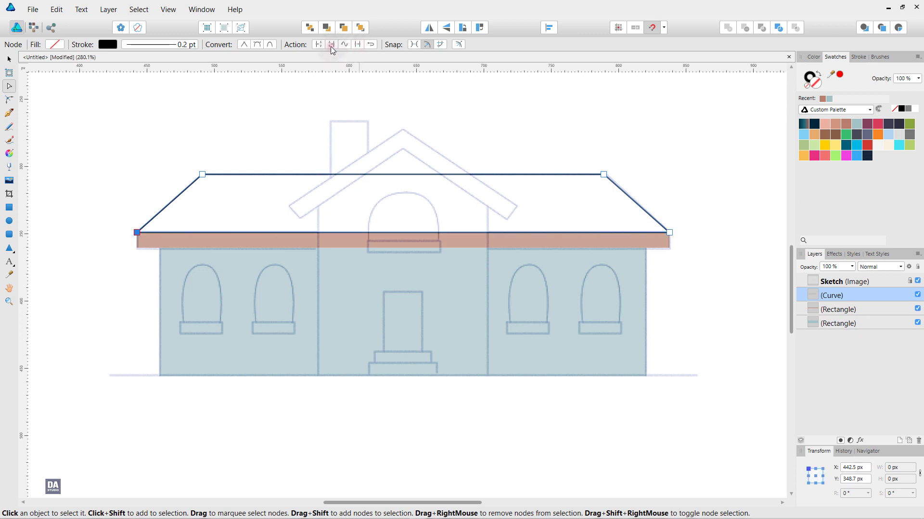
left_click(346, 114)
left_click(376, 175)
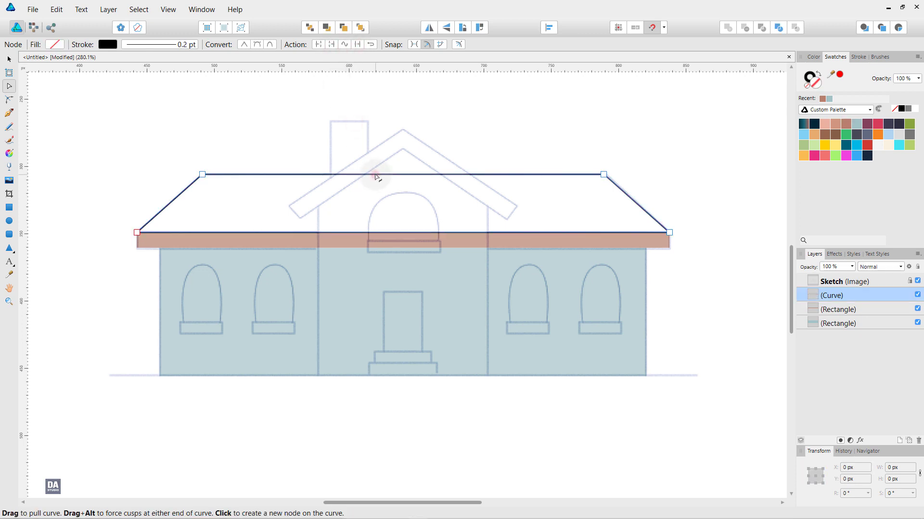
Fill the roof light salmon pink and stack the eave band above it
left_click(846, 127)
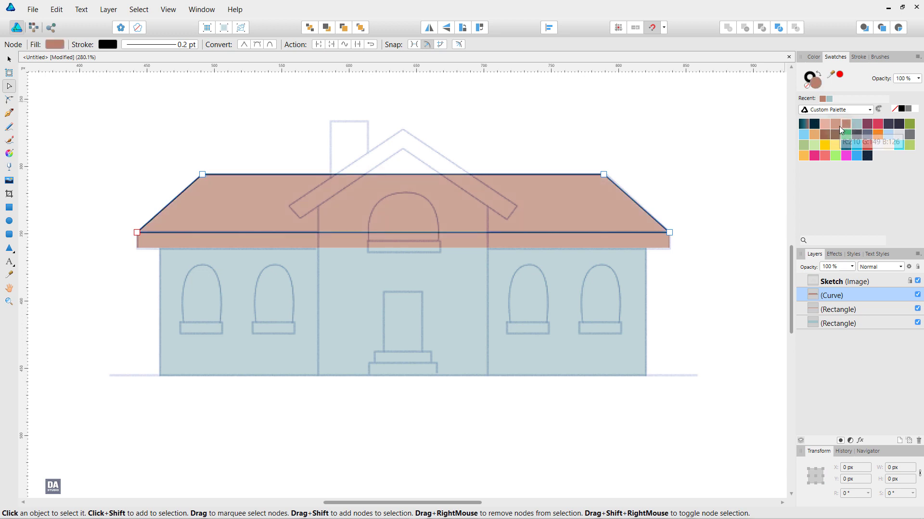
left_click(839, 126)
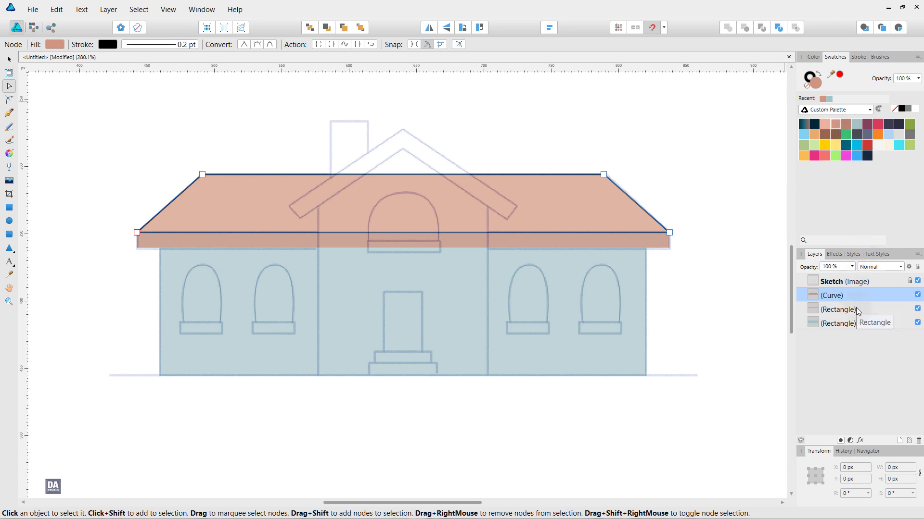
left_click_drag(856, 308, 867, 298)
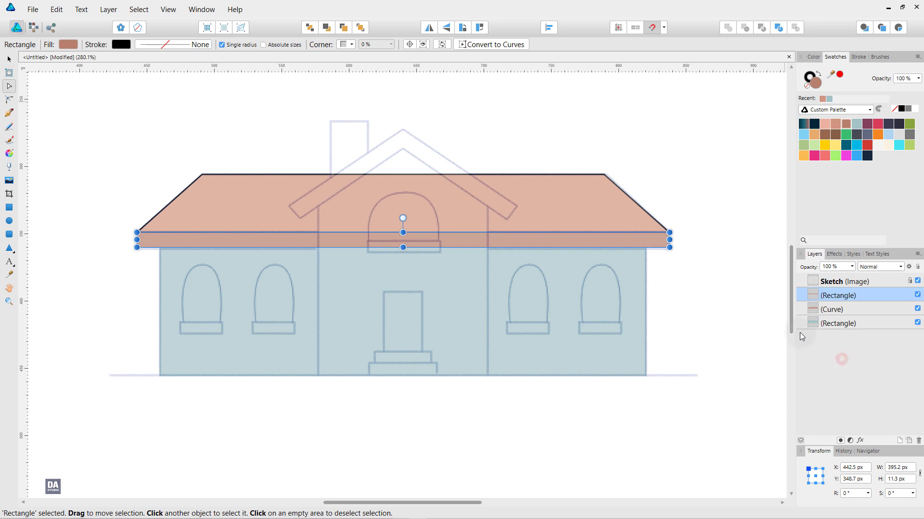
left_click(741, 320)
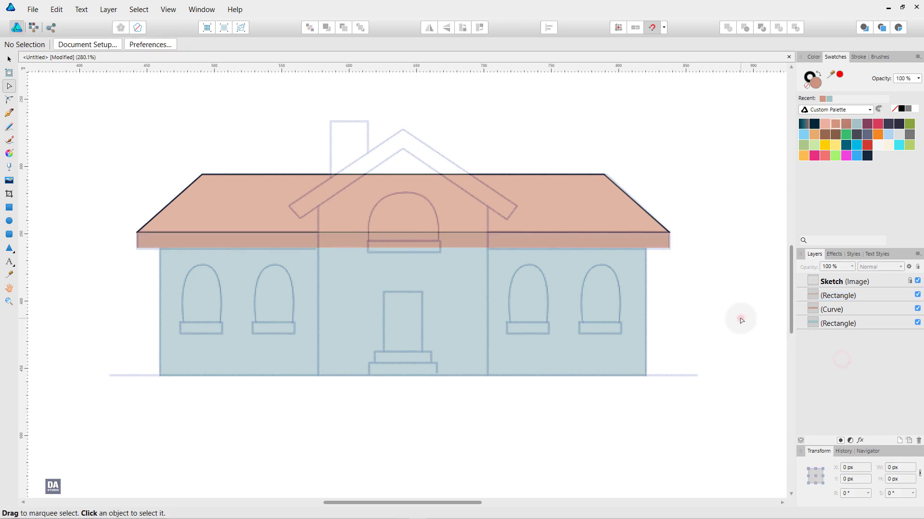
Remove the roof's black outline and toggle the sketch off and on to preview
left_click(827, 312)
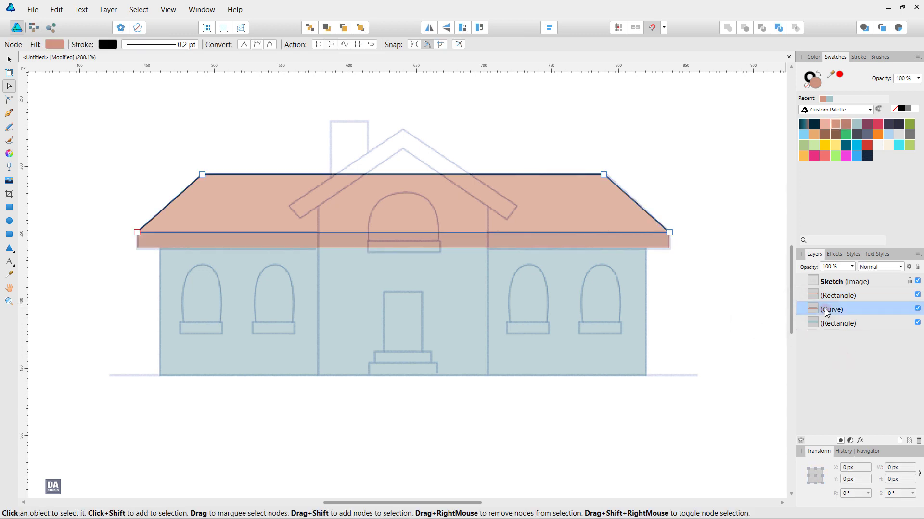
left_click(808, 85)
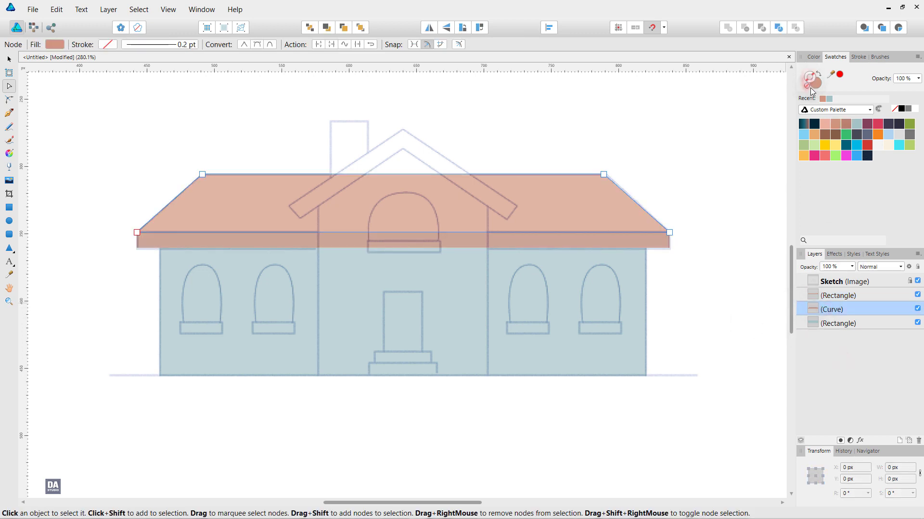
left_click(917, 282)
left_click(680, 312)
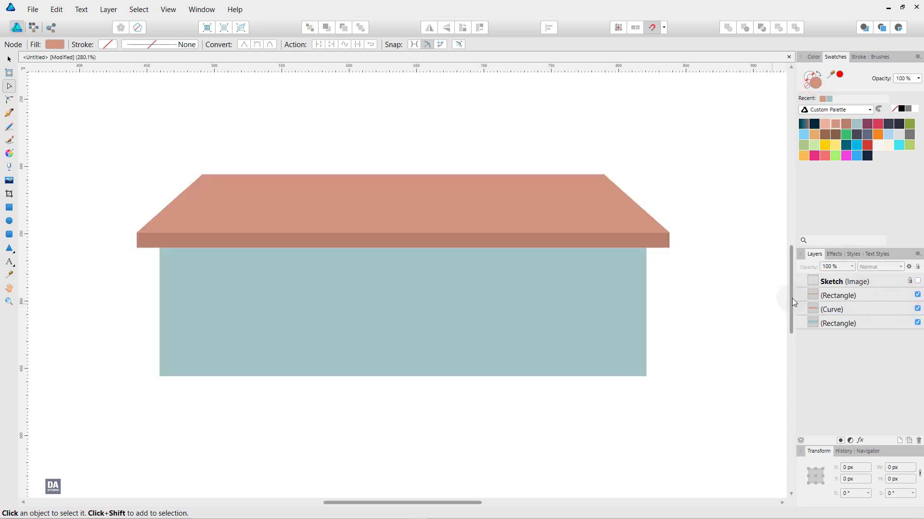
left_click(918, 282)
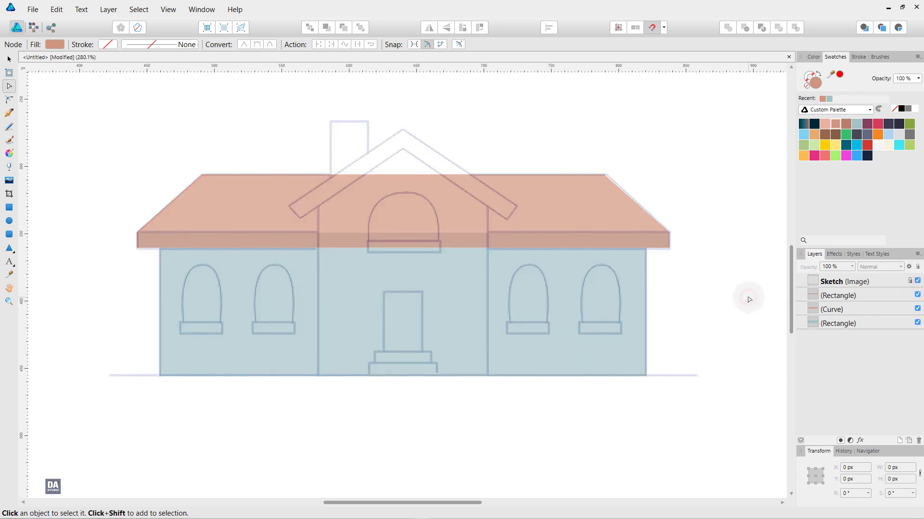
left_click(839, 297)
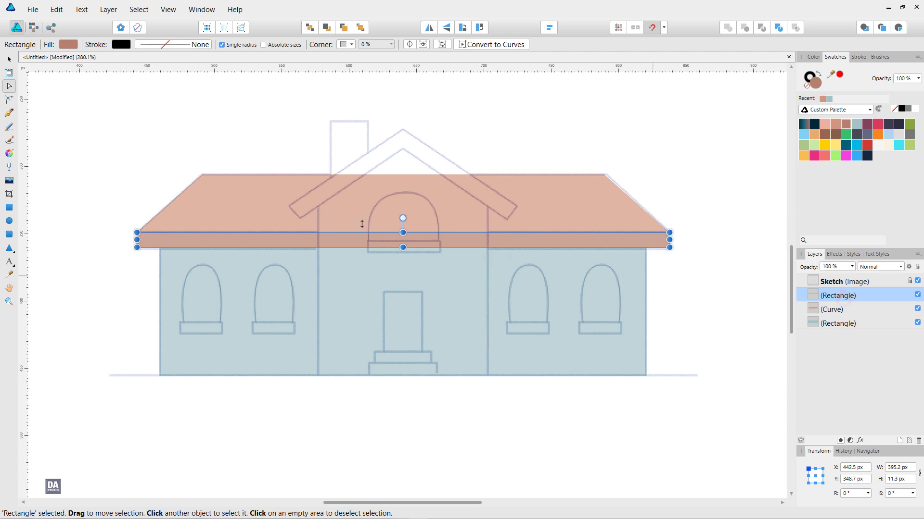
left_click(9, 211)
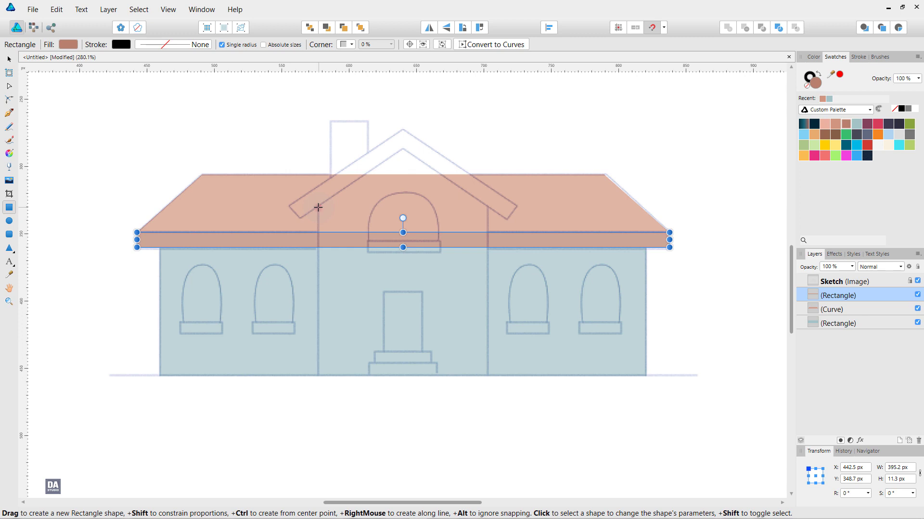
Draw a dark slate grey square over the central bay, roof line to ground
left_click_drag(318, 208, 497, 368)
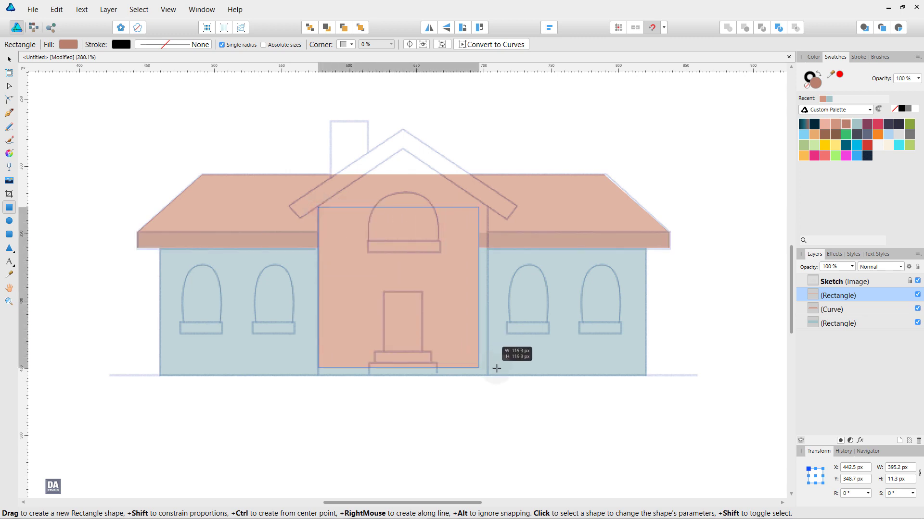
left_click_drag(497, 369, 487, 376)
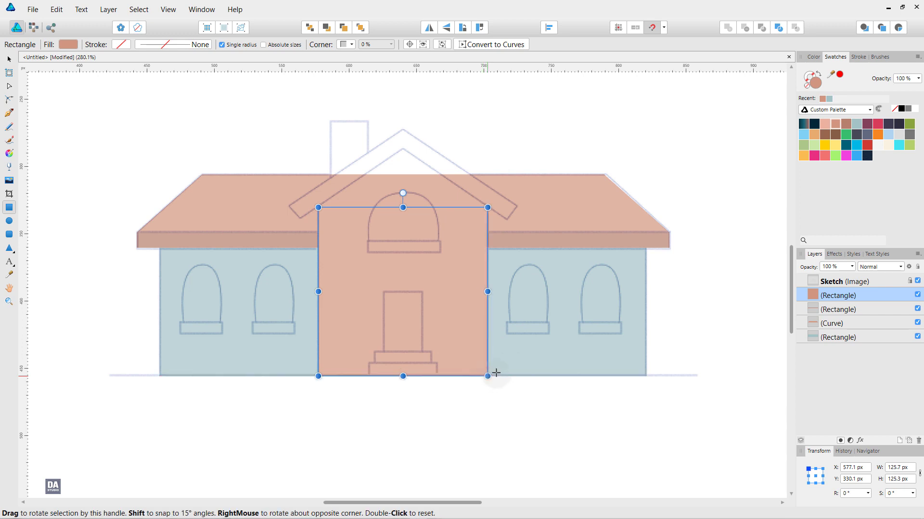
left_click(549, 28)
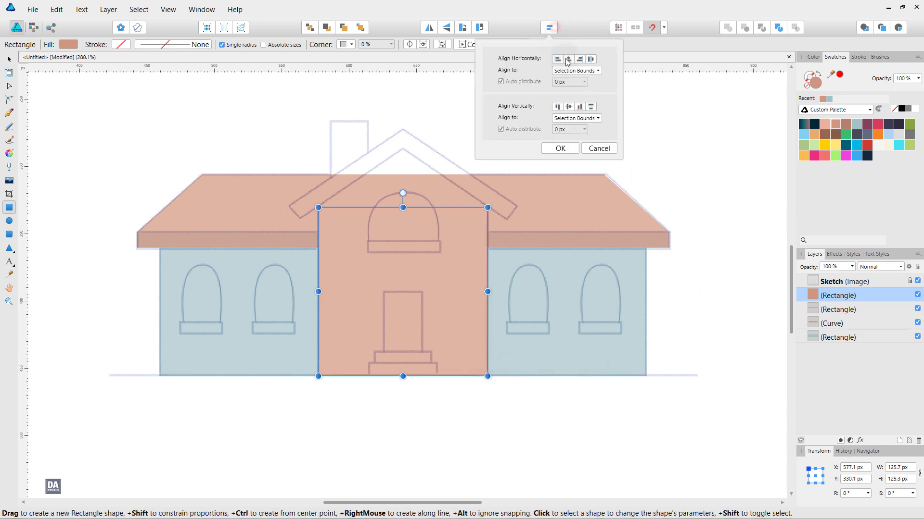
left_click(573, 150)
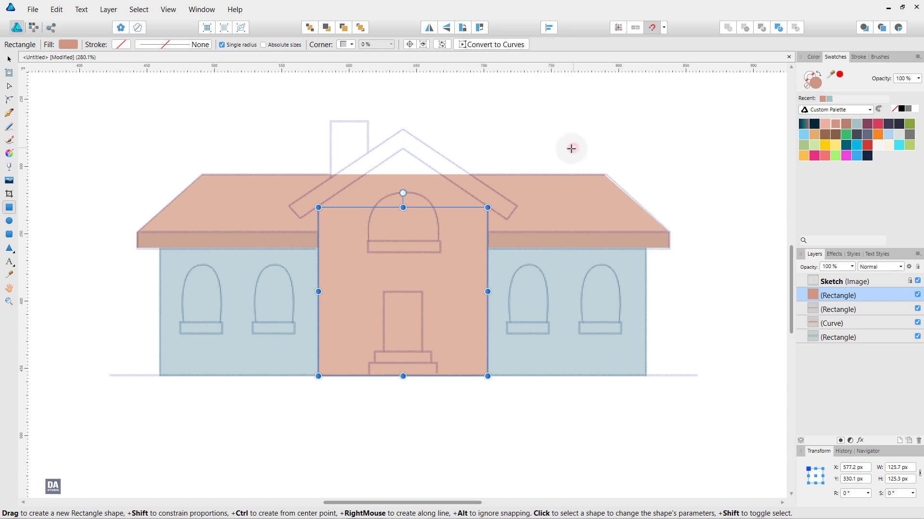
left_click(867, 135)
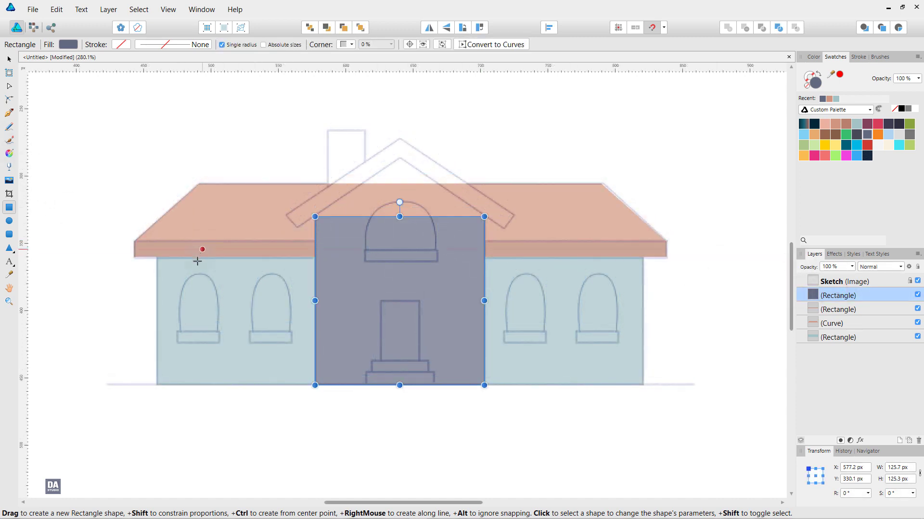
Draw a narrow slate bar, move it to the gable peak, and pin its rotation centre top-left
left_click_drag(193, 257, 211, 438)
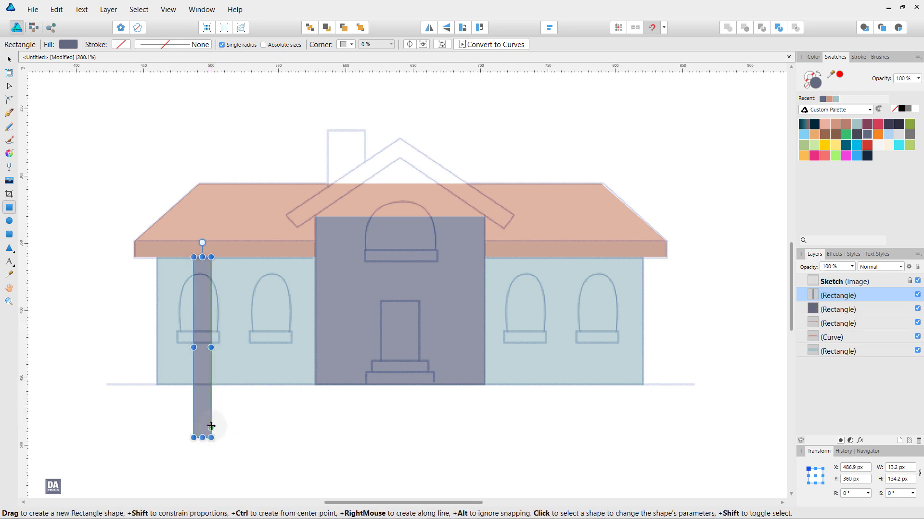
key("v")
mouse_move(205, 394)
left_mouse_down()
mouse_move(402, 304)
mouse_move(411, 279)
left_mouse_up()
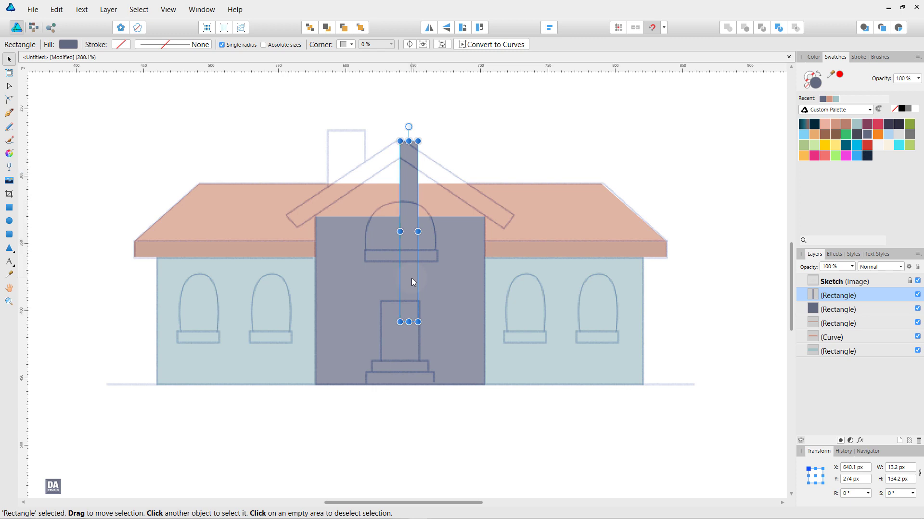
left_click(412, 44)
scroll(410, 180, "up", 3)
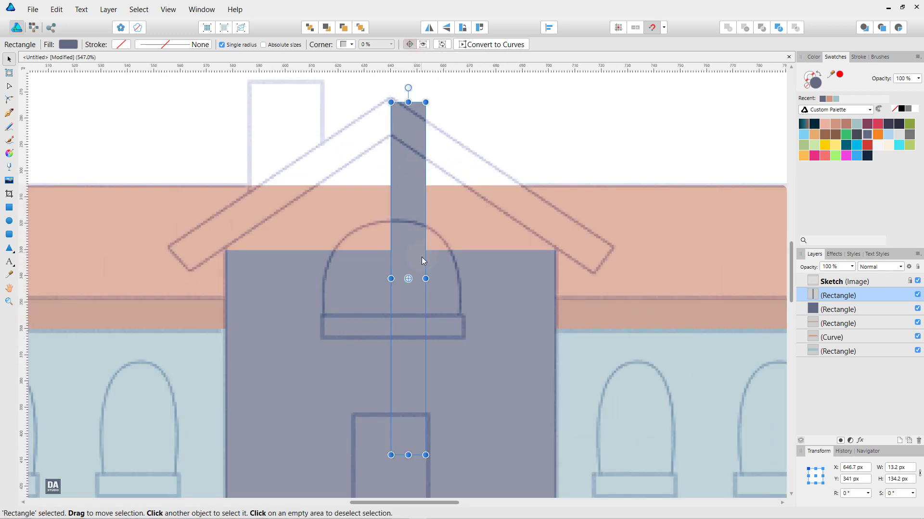
left_click_drag(408, 277, 390, 97)
left_click(409, 182)
left_click_drag(409, 182, 409, 183)
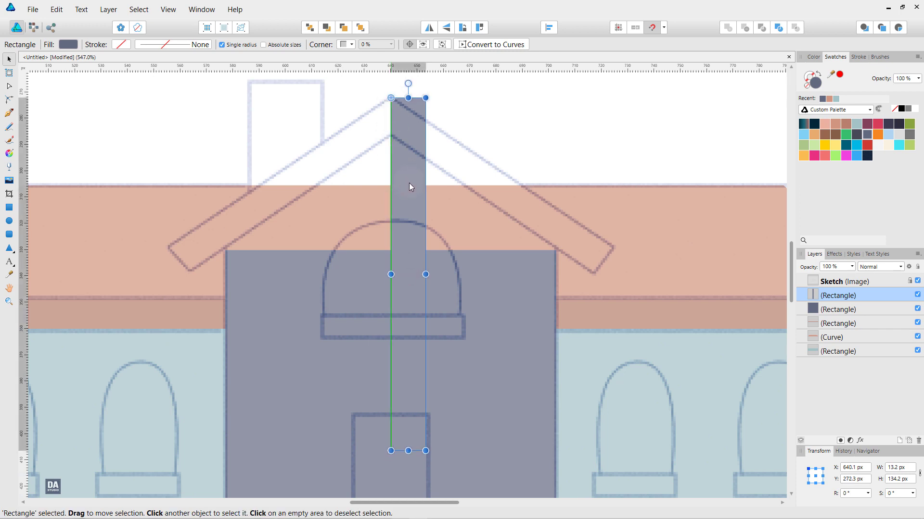
Rotate the bar -55° along the left gable slope and shorten it to 103.9 px
left_click(859, 497)
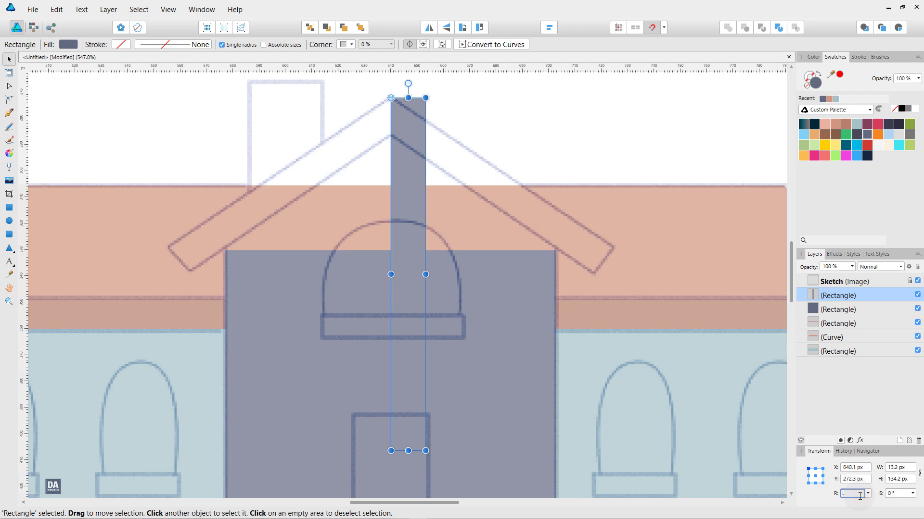
type("-55")
key("Return")
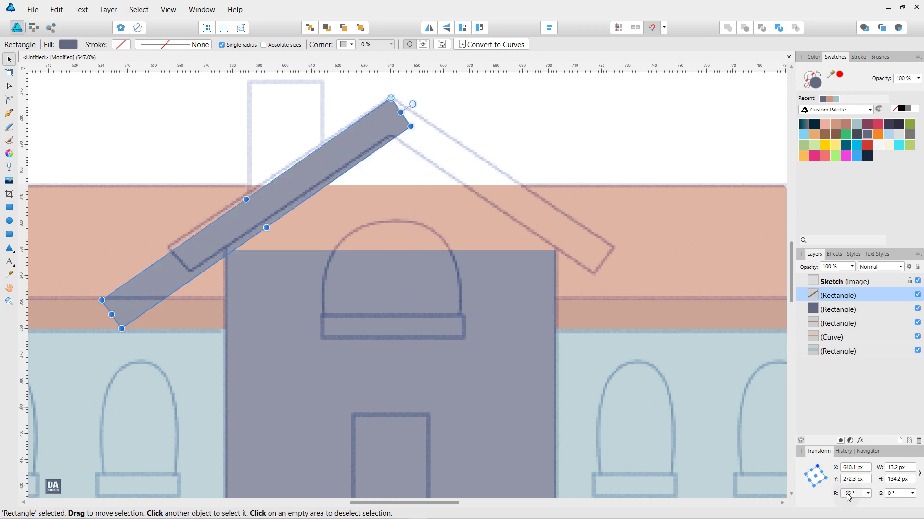
left_click_drag(336, 170, 332, 165)
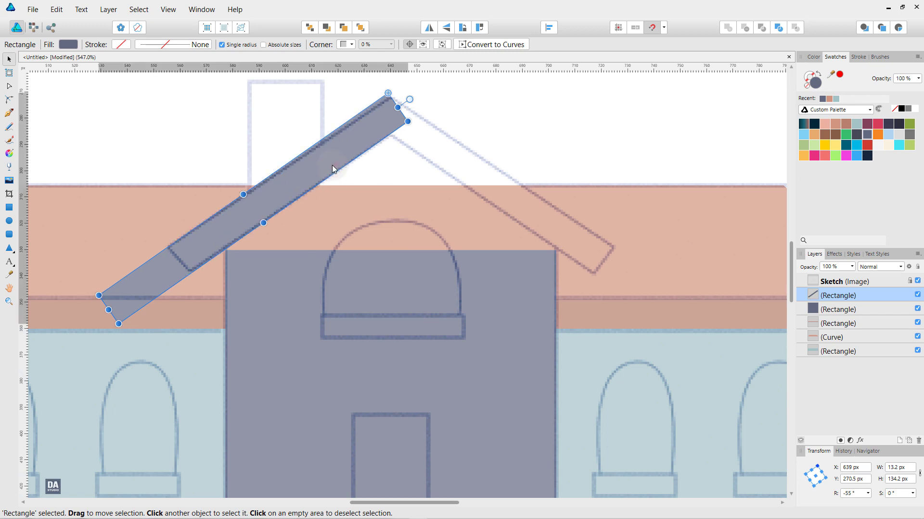
left_click(434, 93)
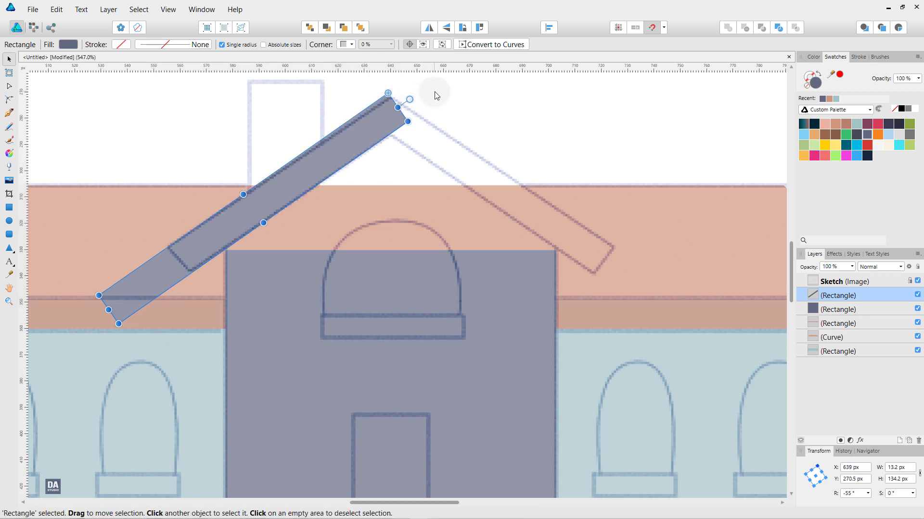
left_click(378, 120)
left_click_drag(106, 308, 178, 265)
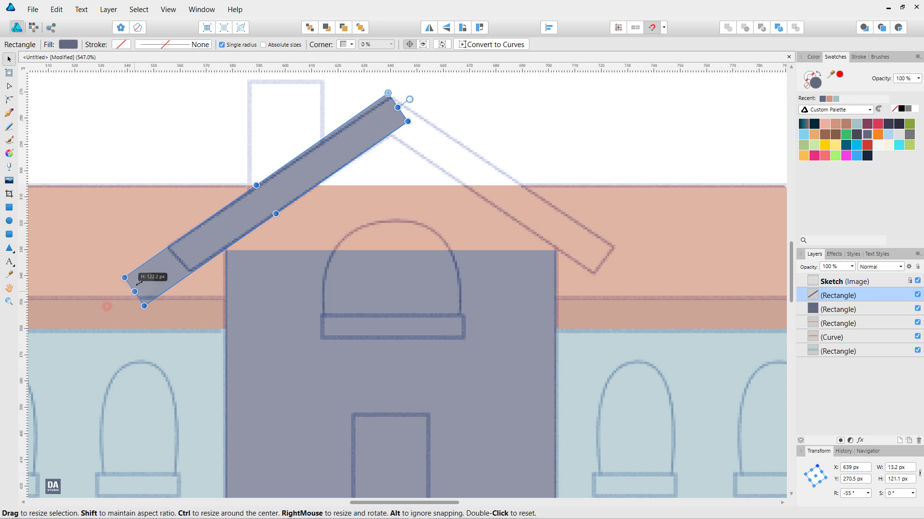
left_click(271, 127)
left_click(286, 182)
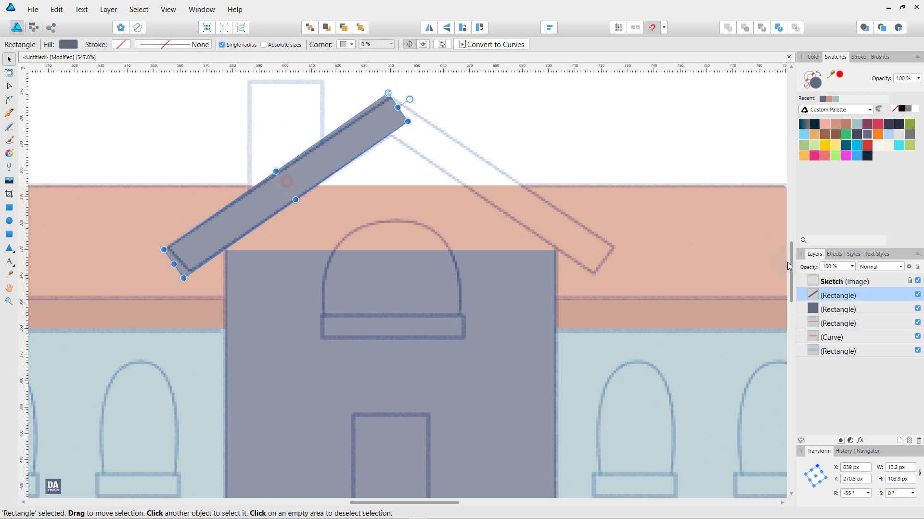
Duplicate the angled bar, flip it, and place the copy on the right slope
right_click(843, 294)
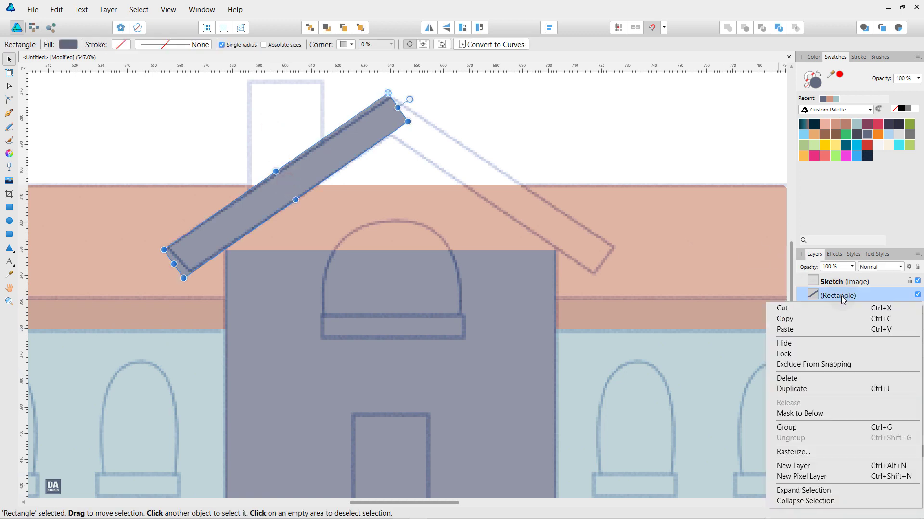
left_click(821, 385)
right_click(322, 176)
mouse_move(349, 318)
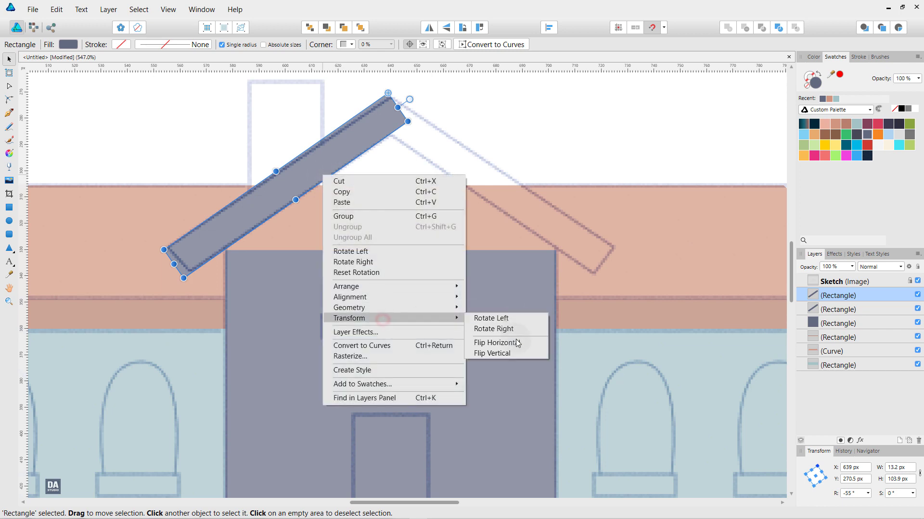
left_click(514, 343)
left_click_drag(272, 179, 475, 209)
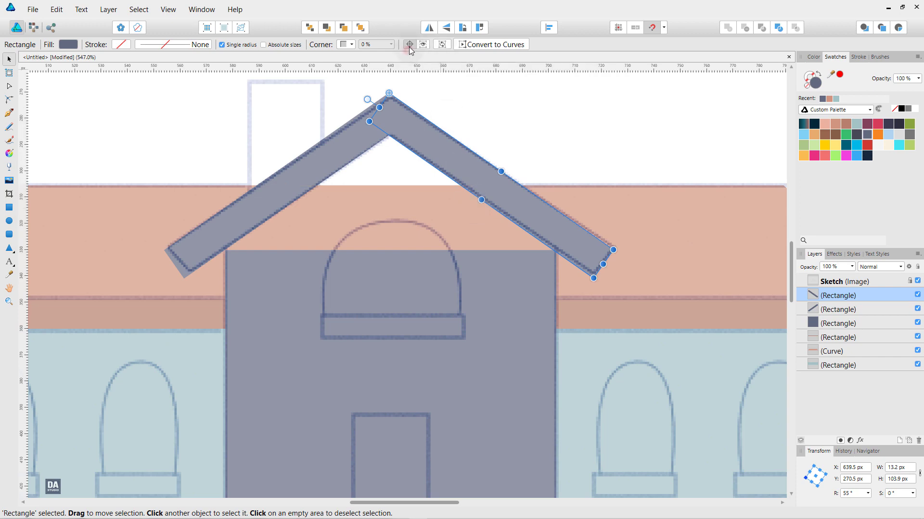
Nudge the right rafter to meet the left at the apex, then select both rafters
left_click(412, 88)
scroll(389, 94, "up", 5, "ctrl")
scroll(390, 93, "up", 3, "ctrl")
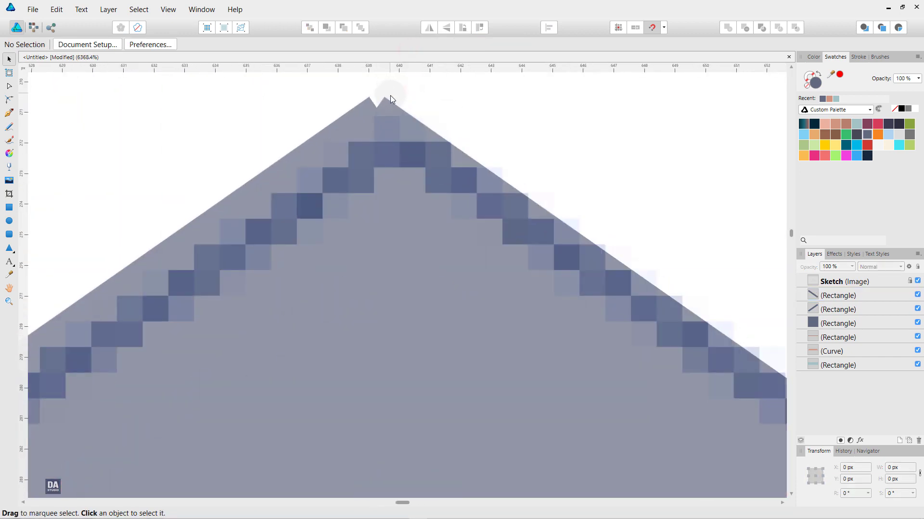
left_click(407, 140)
left_click_drag(403, 142, 396, 142)
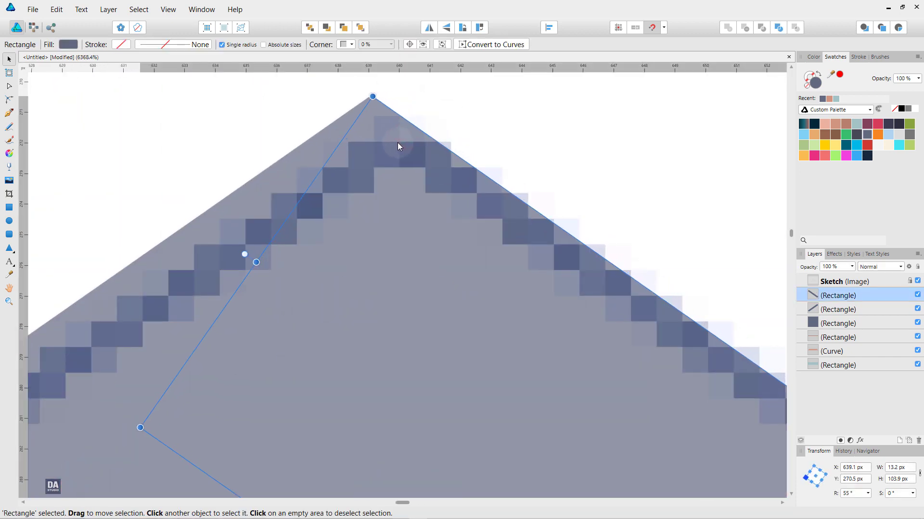
left_click(466, 102)
left_click(423, 157)
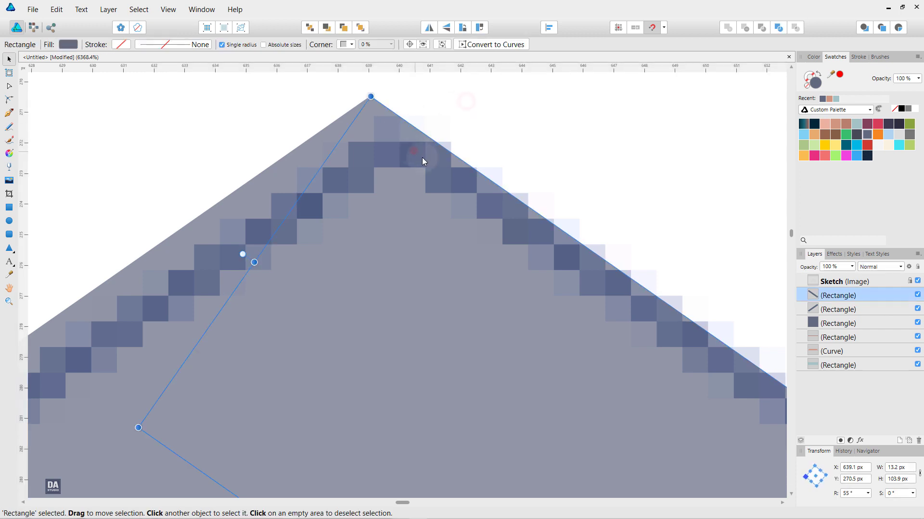
left_click(459, 126)
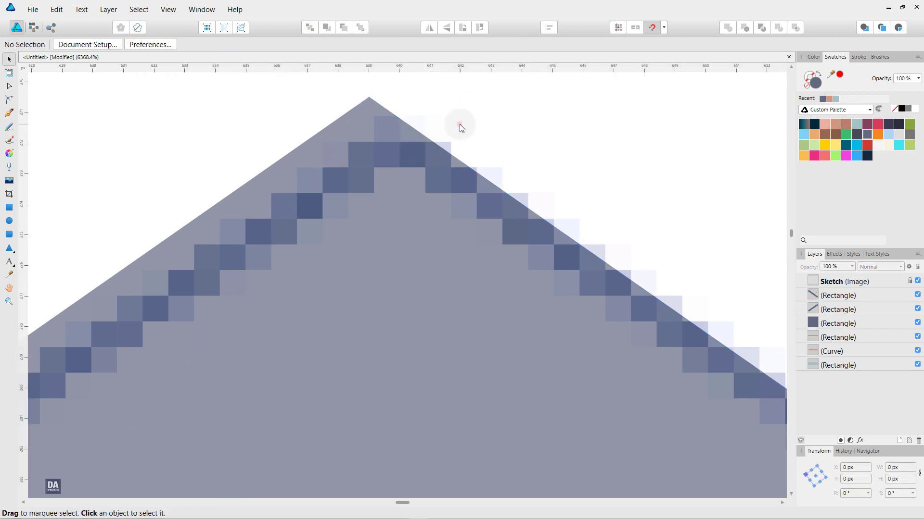
scroll(458, 127, "down", 3)
scroll(458, 127, "down", 2)
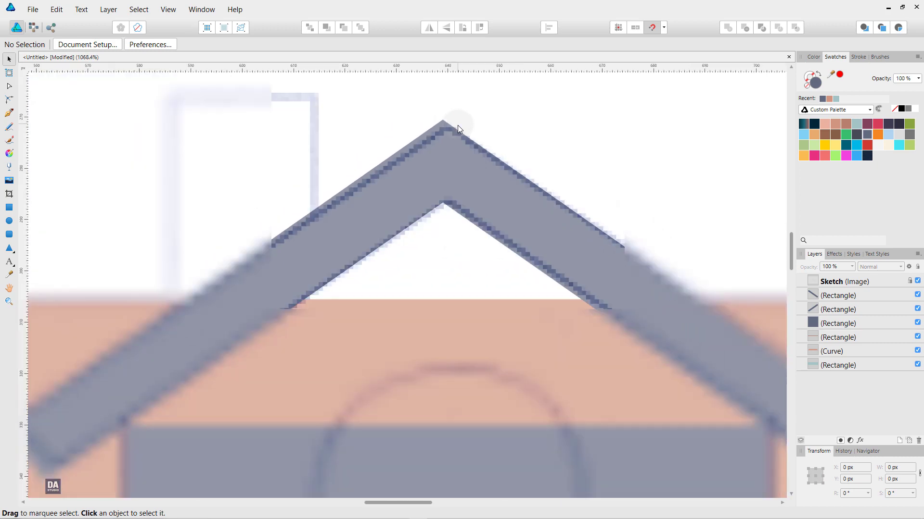
scroll(458, 128, "down", 2)
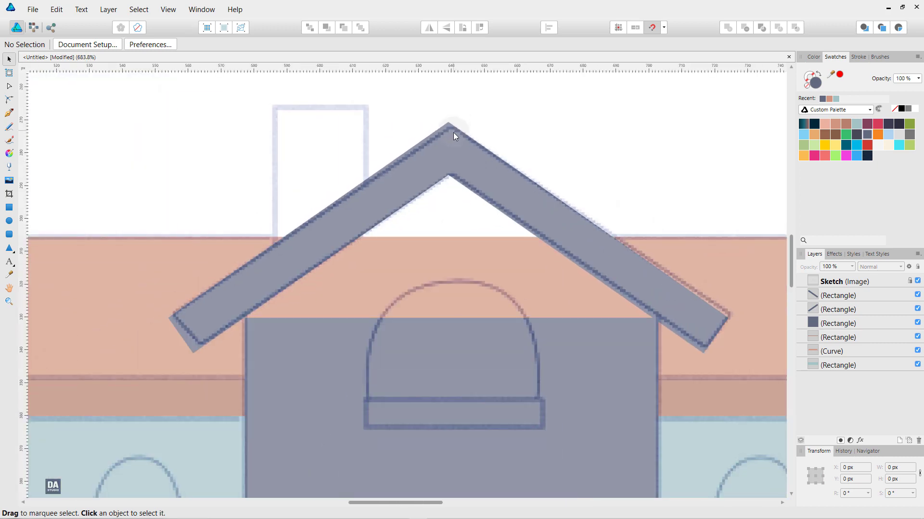
scroll(481, 142, "up", 1)
left_click(392, 155)
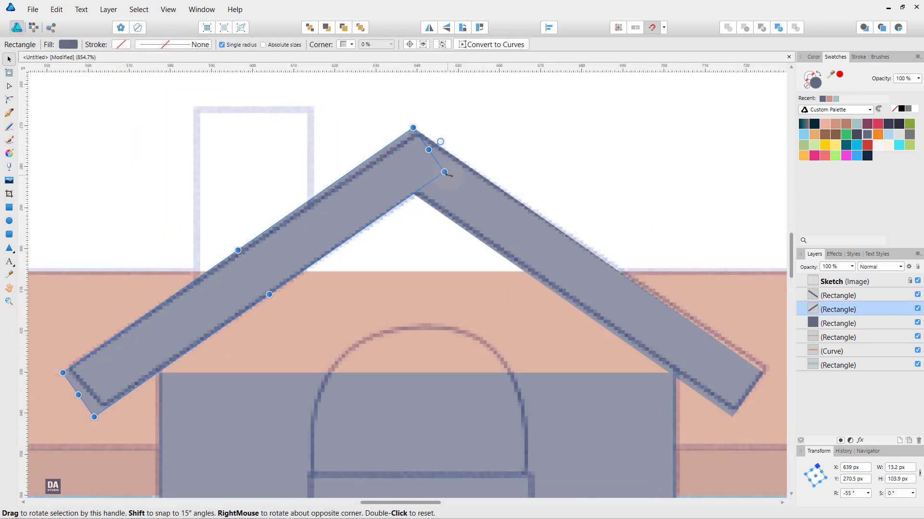
left_click(455, 178, "shift")
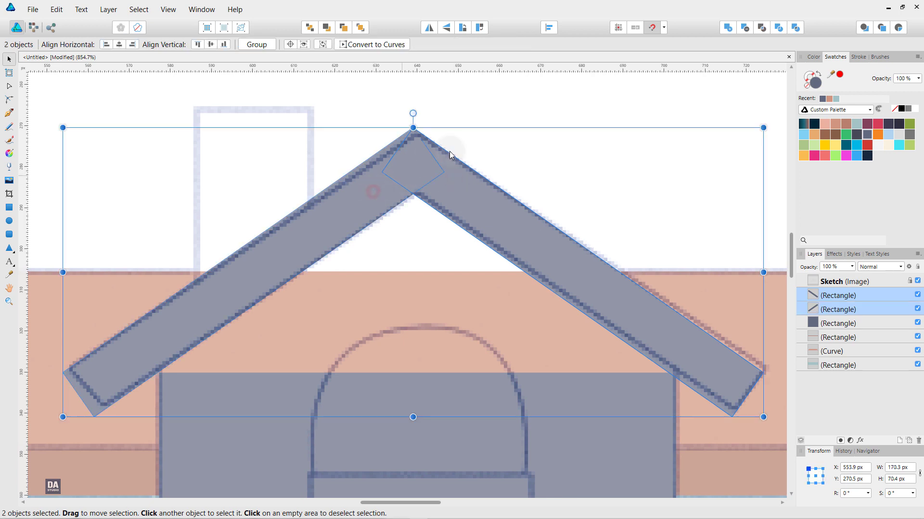
Merge the two rafters into one chevron with Add, then hide the Sketch layer
left_click(731, 30)
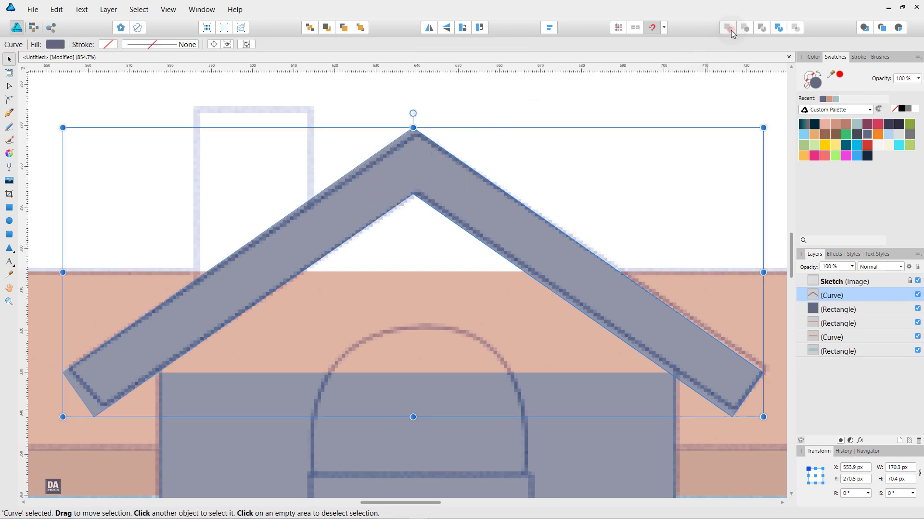
left_click(634, 150)
left_click(917, 281)
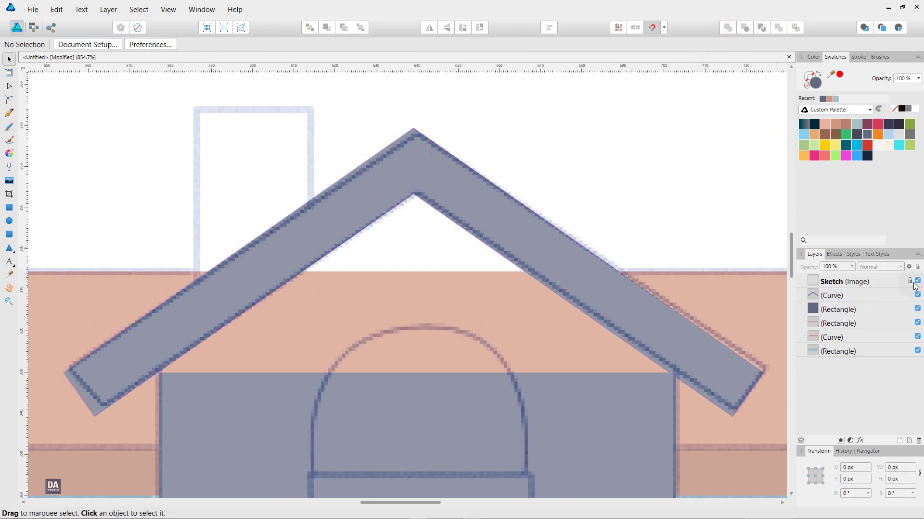
scroll(505, 261, "down", 3)
scroll(511, 264, "down", 4)
scroll(511, 264, "up", 2)
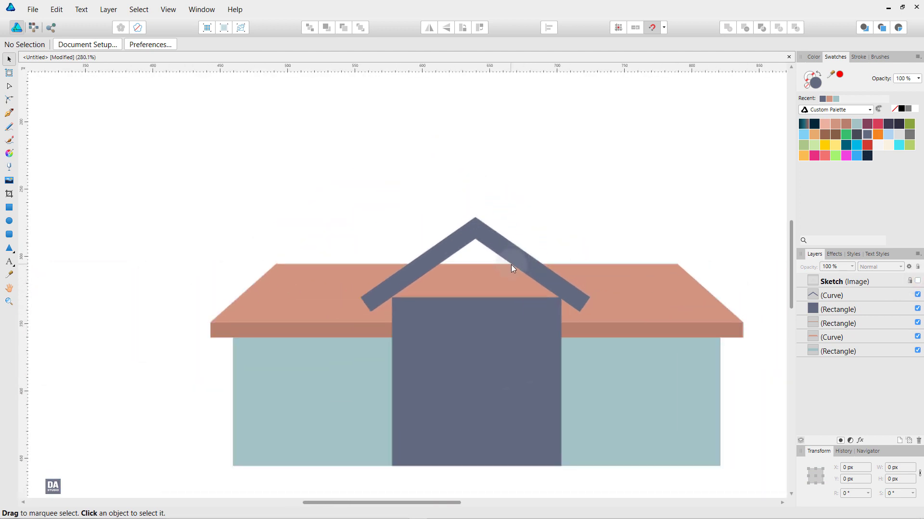
scroll(511, 265, "up", 2)
left_click(918, 282)
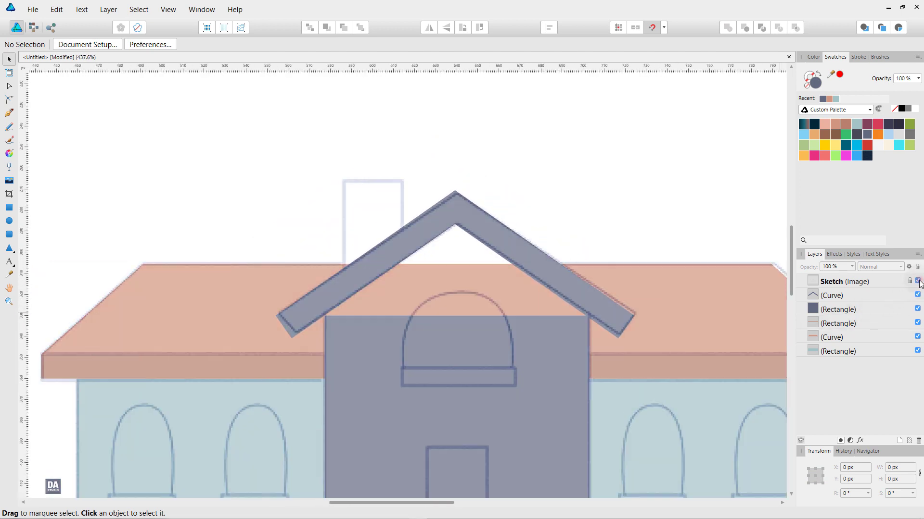
left_click(918, 285)
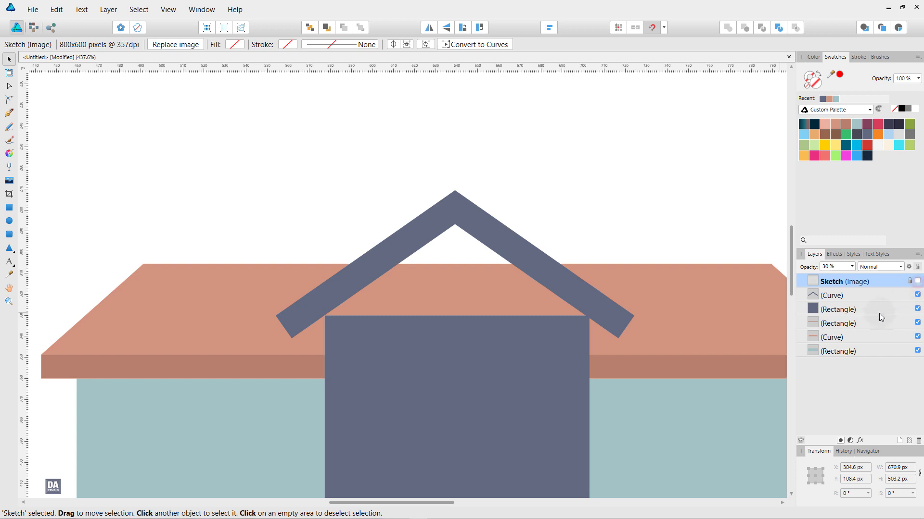
left_click(879, 312)
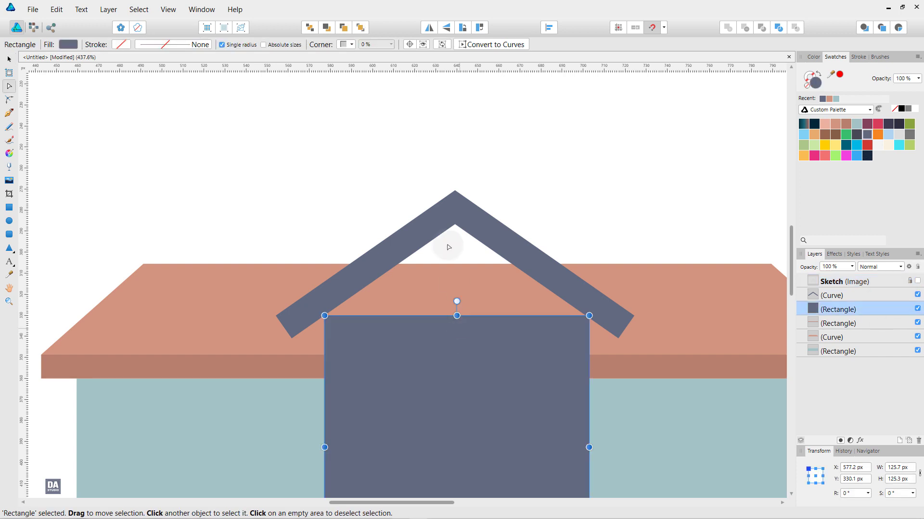
Convert the gable rectangle to curves and raise a new top-centre node into a peak
left_click(490, 45)
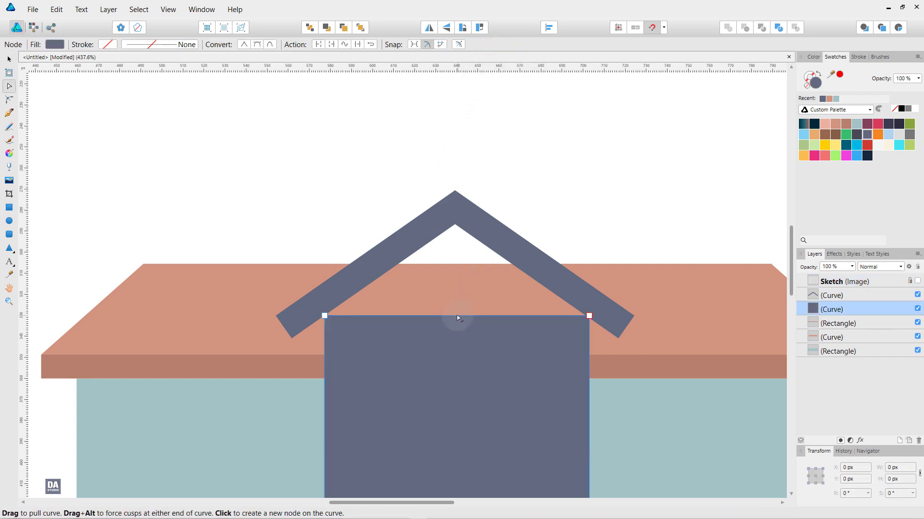
left_click(457, 316)
left_click_drag(457, 316, 454, 225)
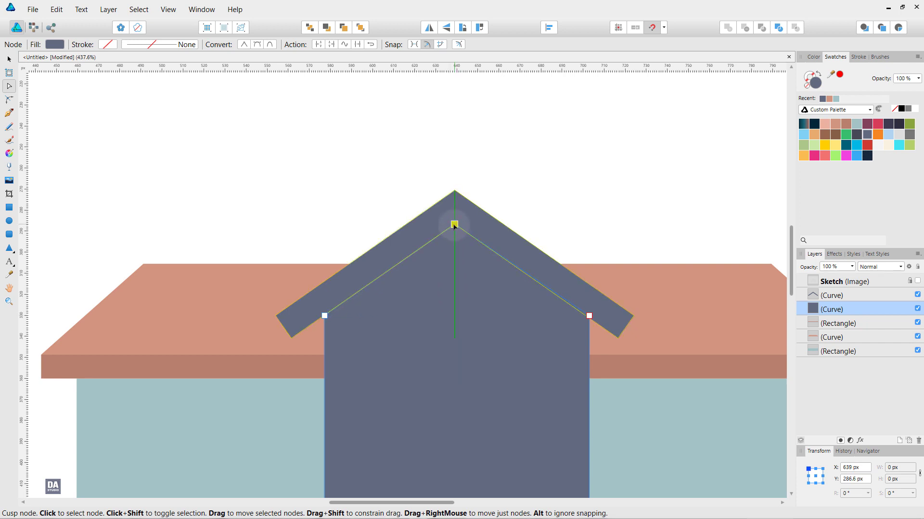
left_click(553, 166)
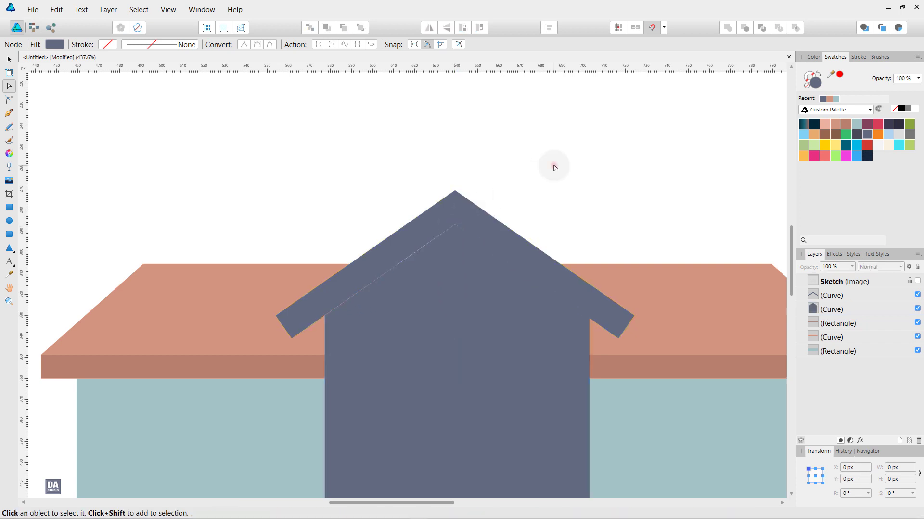
left_click(418, 265)
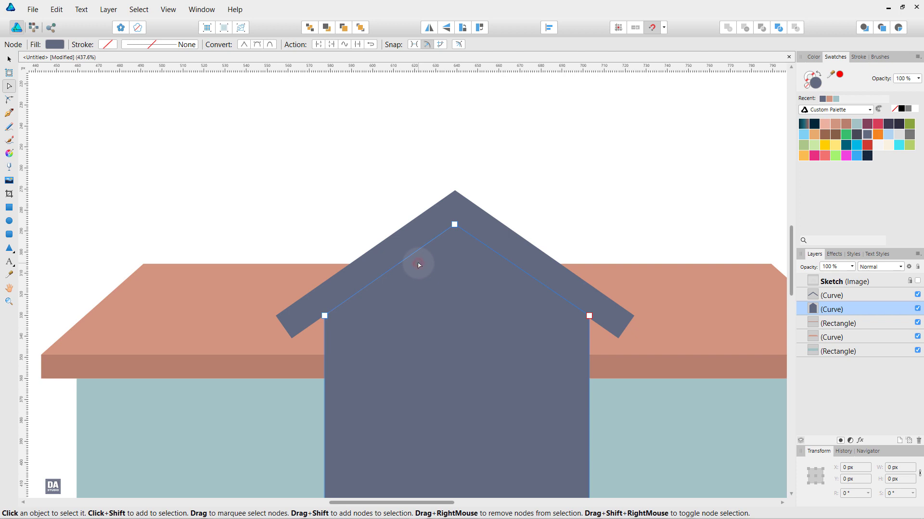
left_click(325, 315)
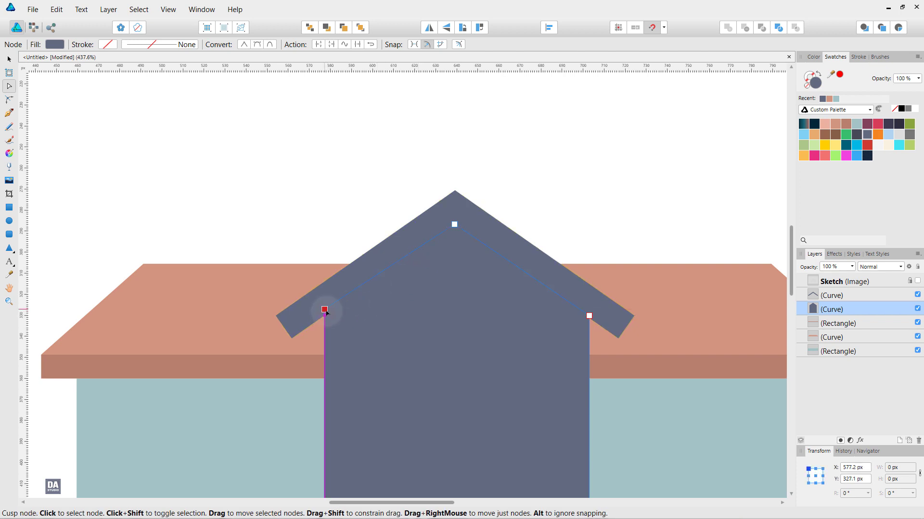
Colour the chevron roof dark navy and show the reference sketch again
left_click(869, 294)
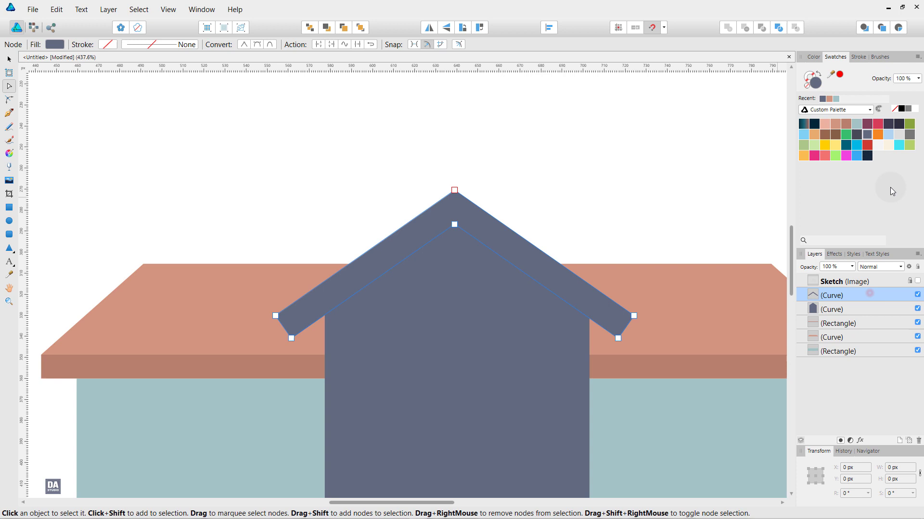
left_click(888, 124)
left_click(672, 181)
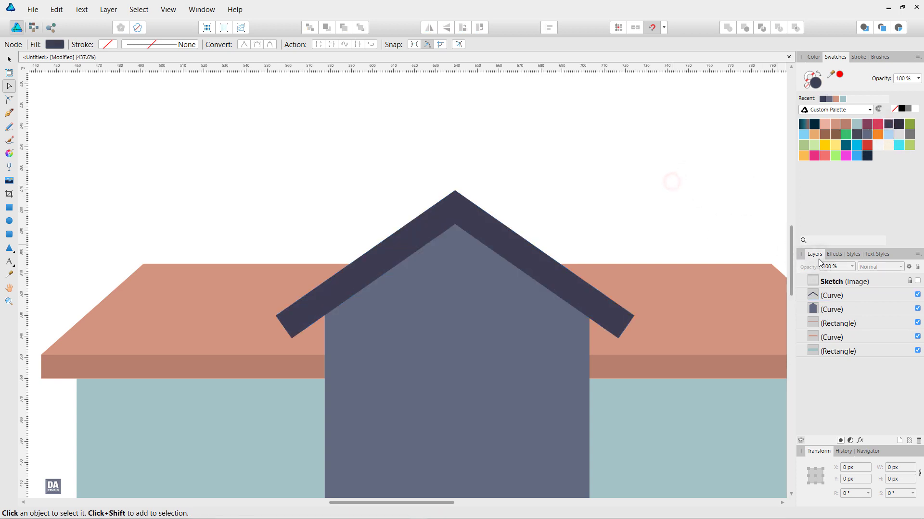
left_click(917, 280)
scroll(628, 212, "down", 3)
scroll(624, 258, "up", 1)
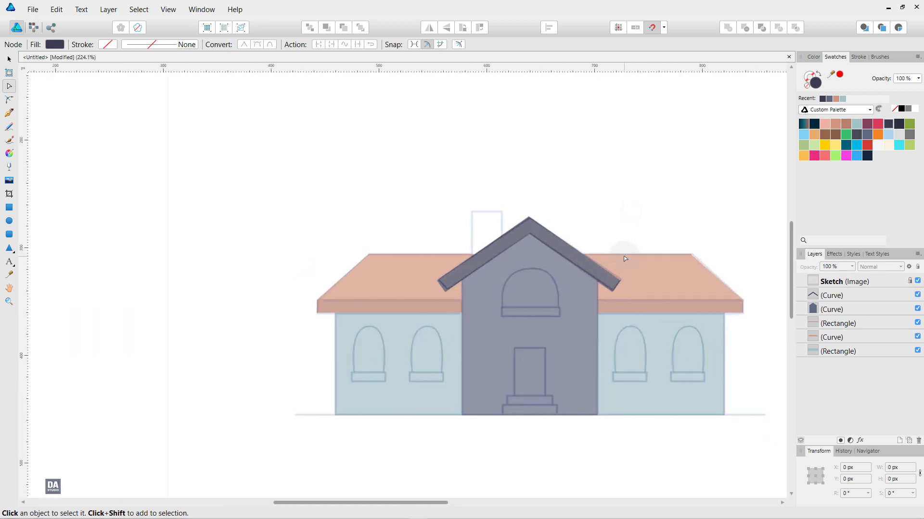
scroll(624, 259, "up", 1)
left_click_drag(645, 326, 561, 329)
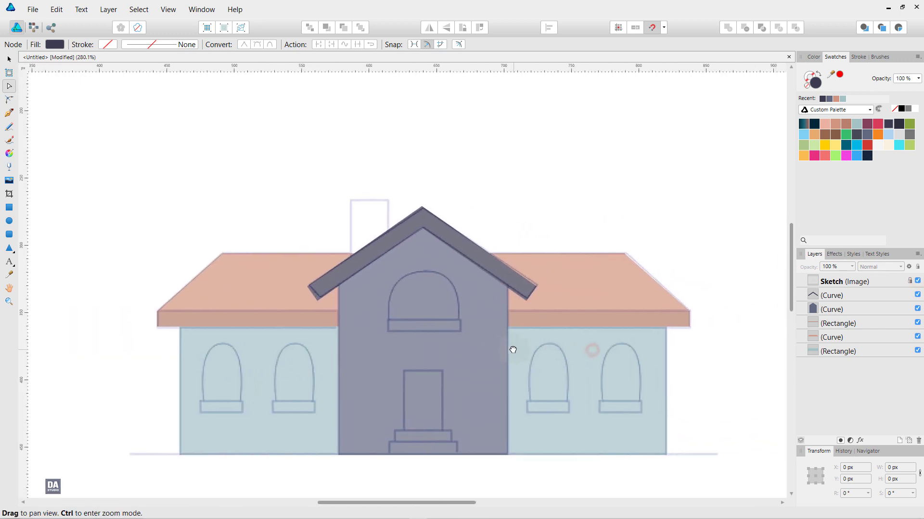
left_click(847, 311)
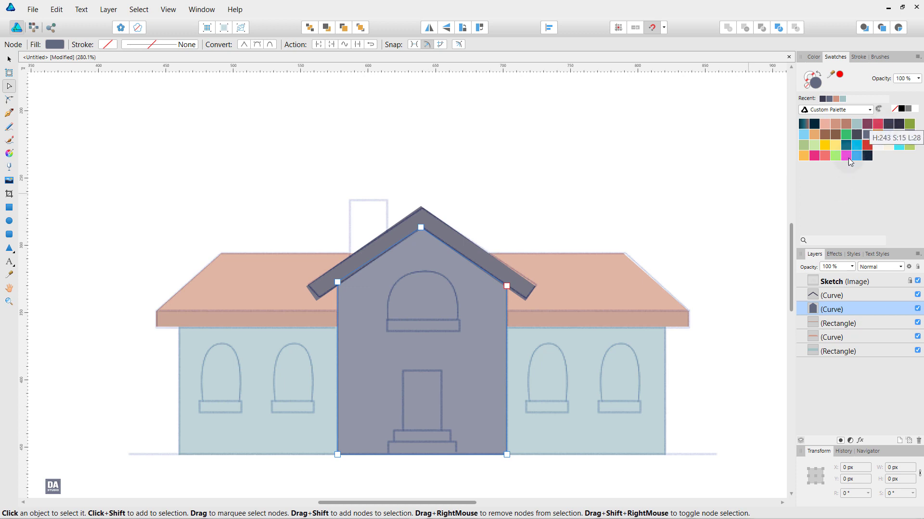
Draw a dark chimney rectangle left of the roof apex, placed behind the roof and gable
left_click(10, 210)
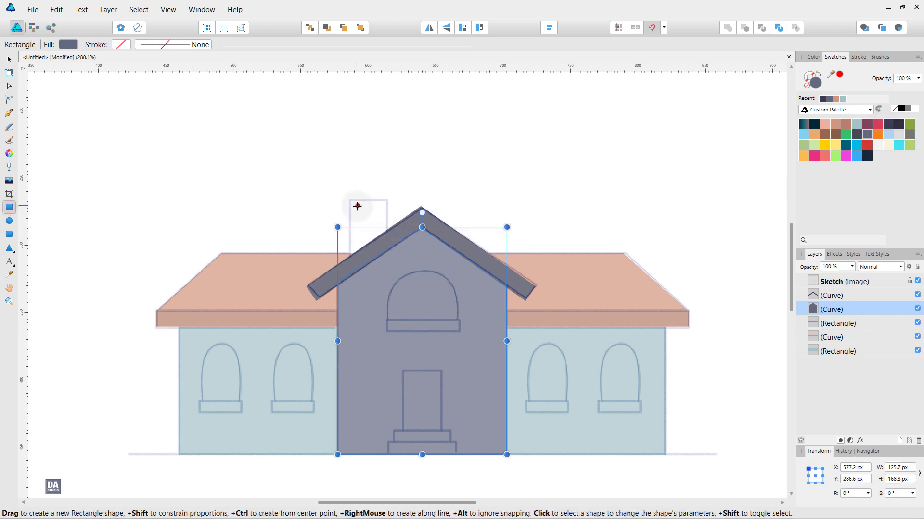
left_click_drag(349, 200, 387, 266)
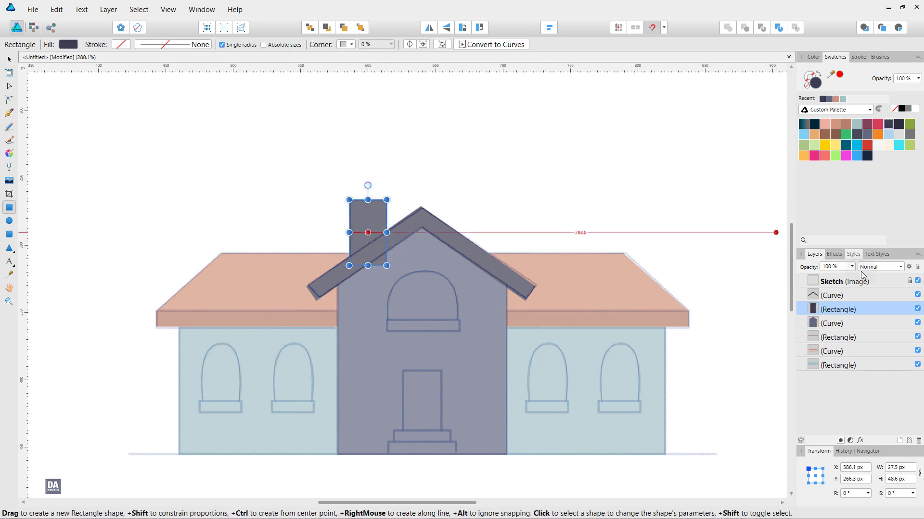
left_click_drag(876, 310, 874, 311)
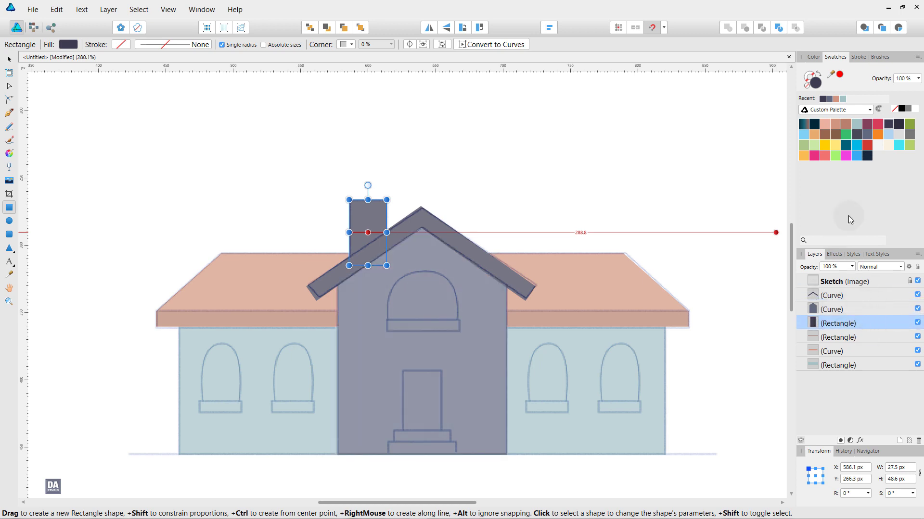
left_click(900, 124)
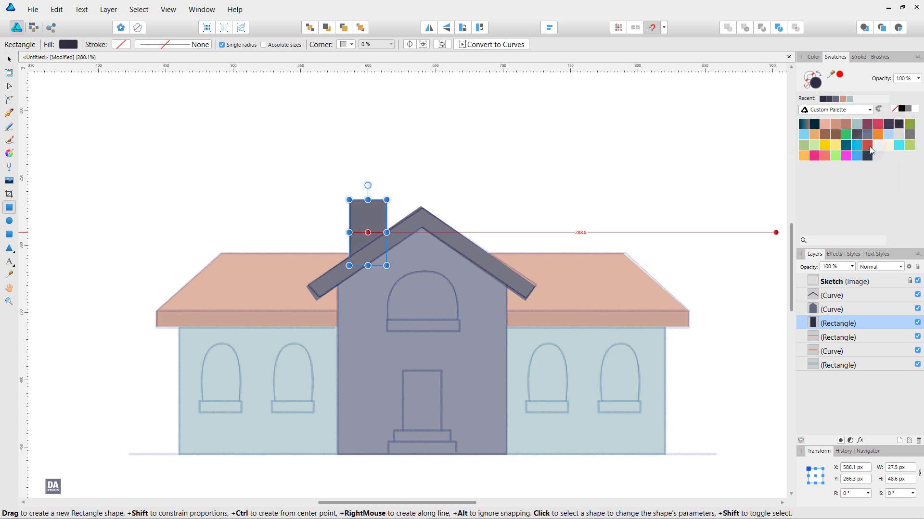
left_click(889, 124)
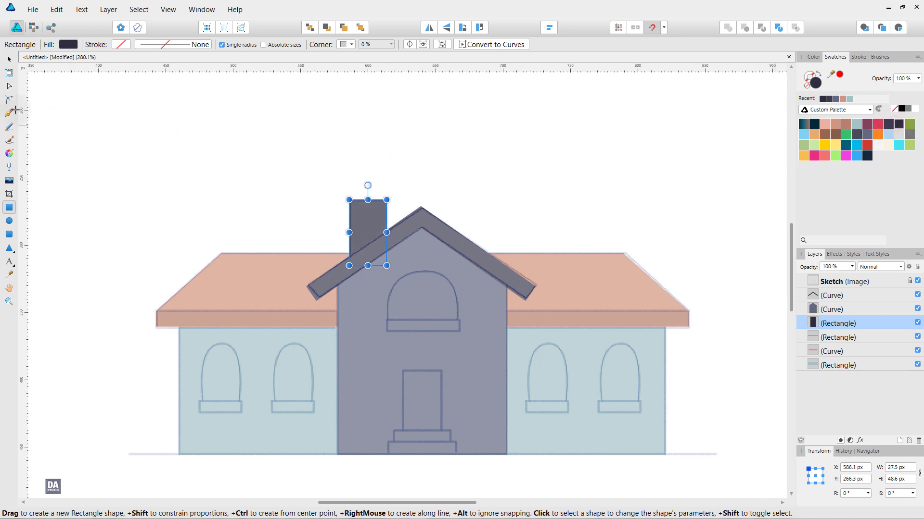
Toggle the reference sketch off and on to check the chimney, then select the front house body
left_click(9, 58)
left_click(251, 144)
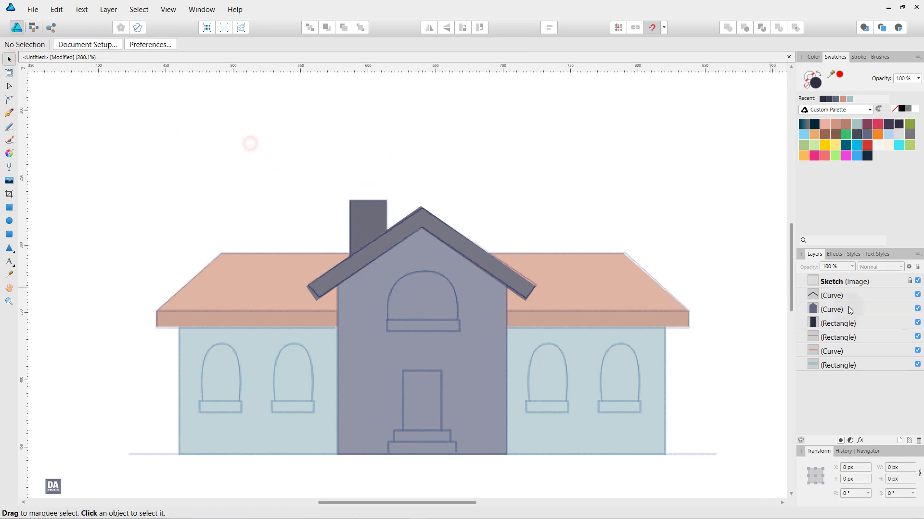
left_click(917, 281)
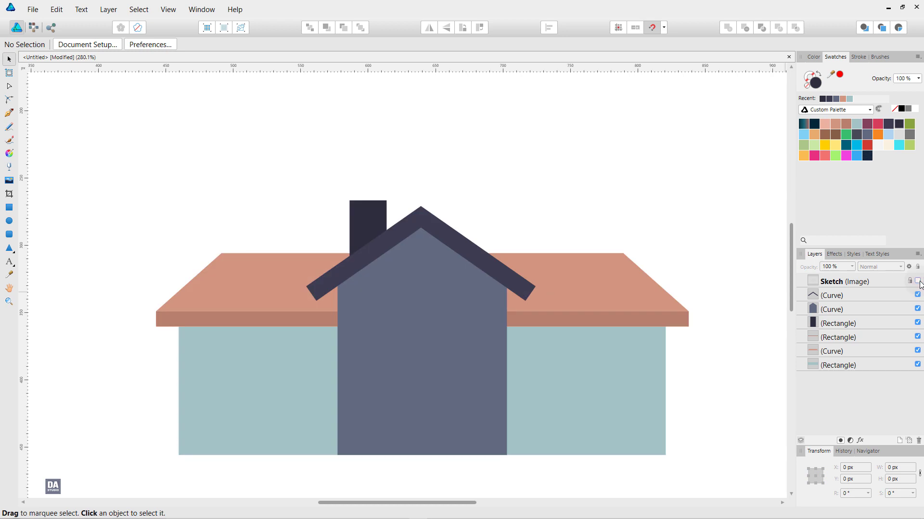
left_click(917, 281)
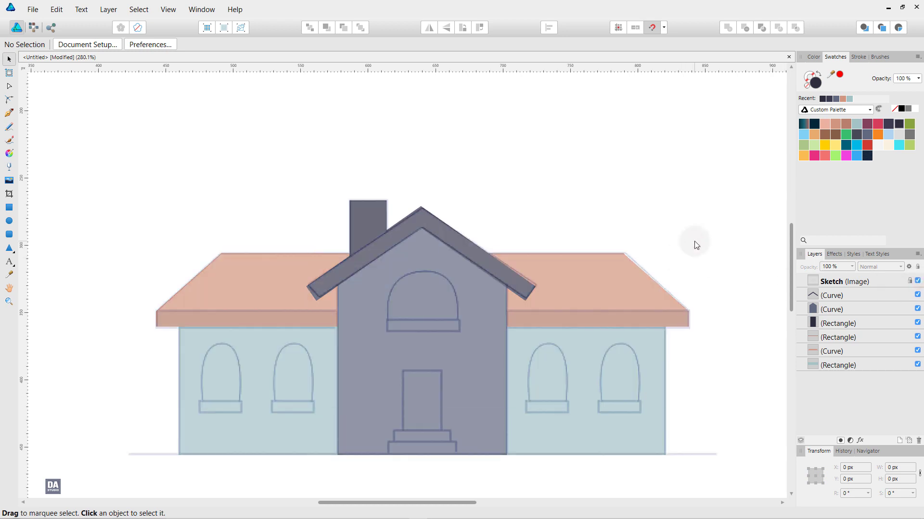
left_click(852, 314)
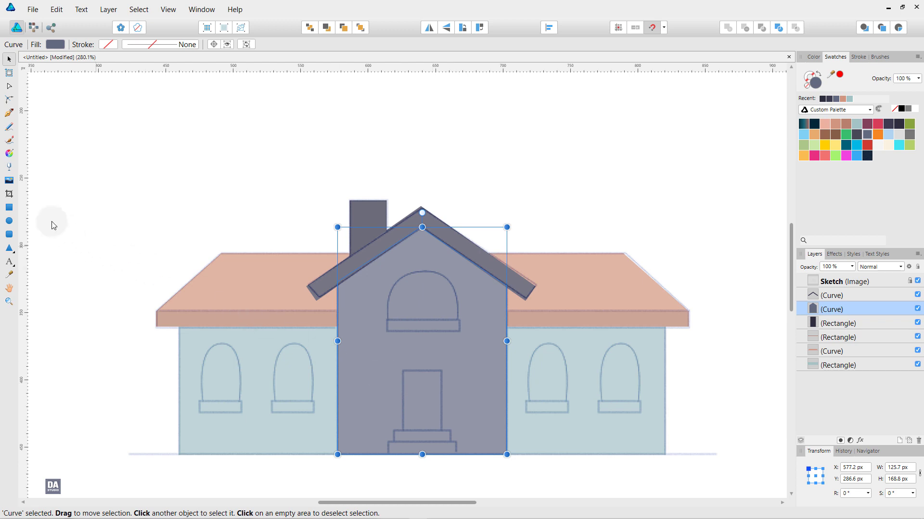
Draw rectangles over the sketched door and the upper step
left_click(9, 207)
left_click_drag(434, 456, 371, 378)
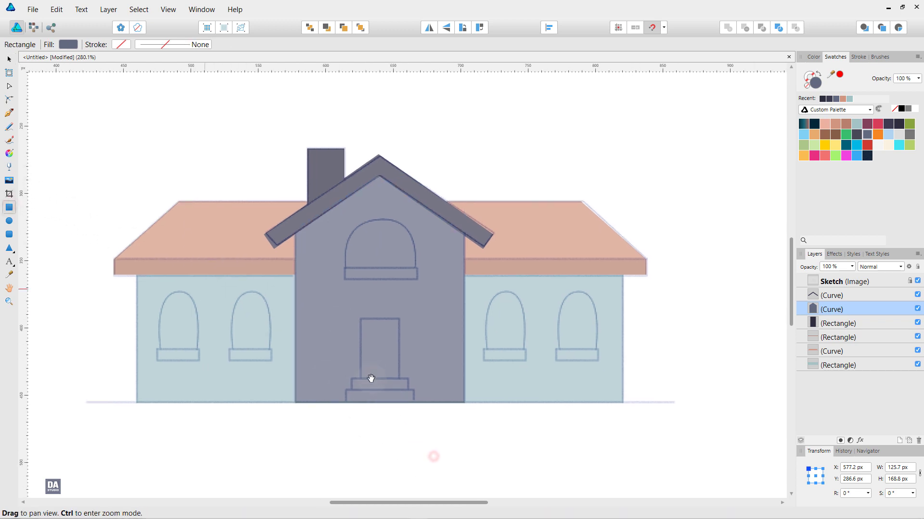
scroll(380, 357, "up", 2)
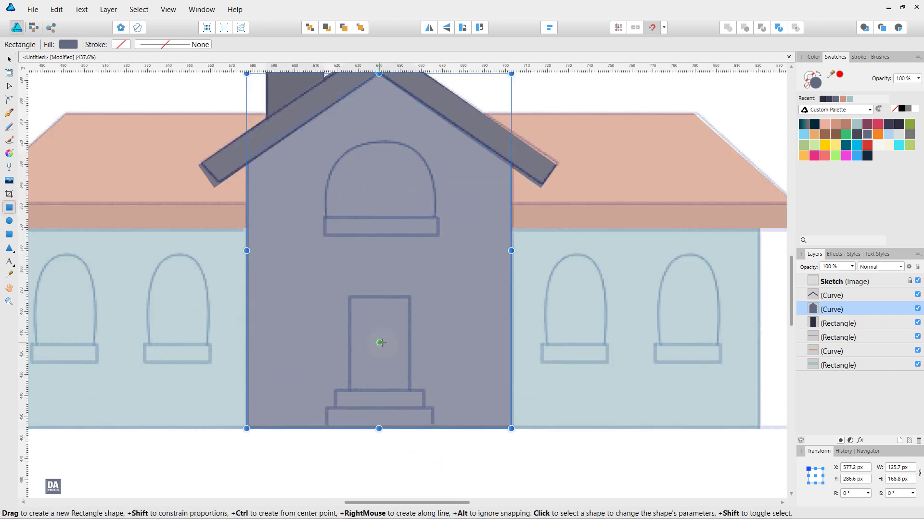
left_click_drag(355, 298, 409, 390)
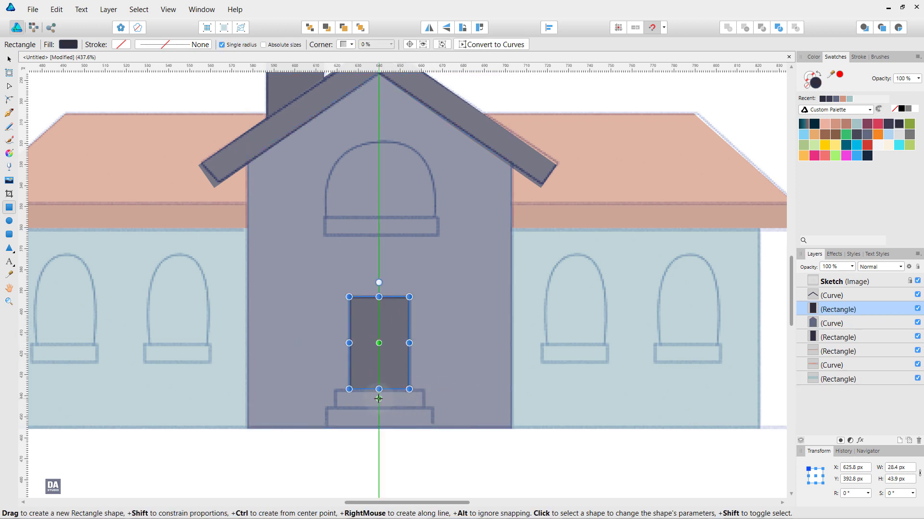
mouse_move(336, 390)
left_mouse_down()
mouse_move(422, 408)
mouse_move(396, 420)
mouse_move(432, 418)
left_mouse_up()
Duplicate the step down onto the lower step and centre-align the door with both steps
key("v")
key("ctrl+j")
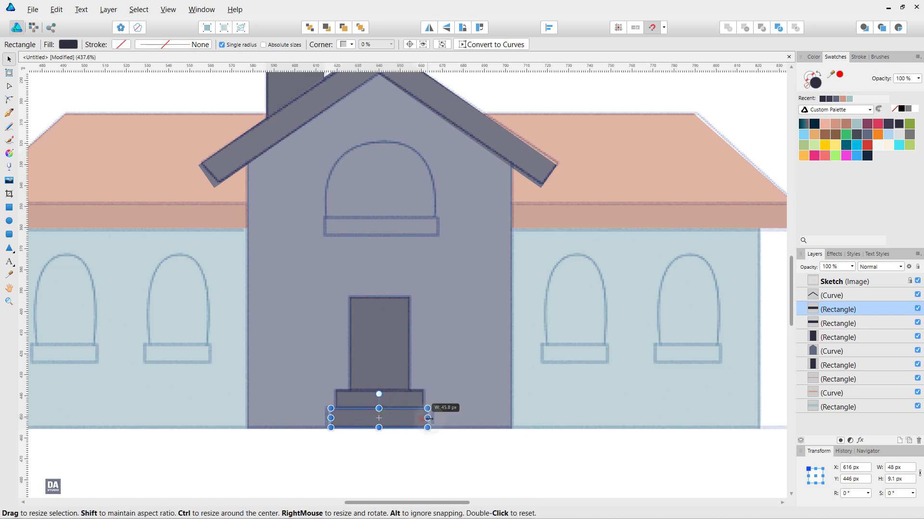
left_click(415, 457)
left_click(399, 418)
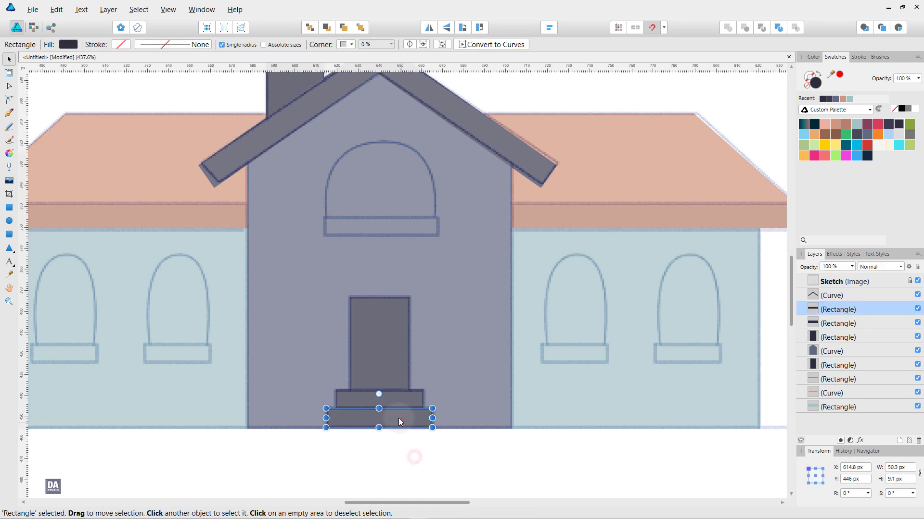
left_click(392, 398, "shift")
left_click(396, 364, "shift")
left_click(548, 28)
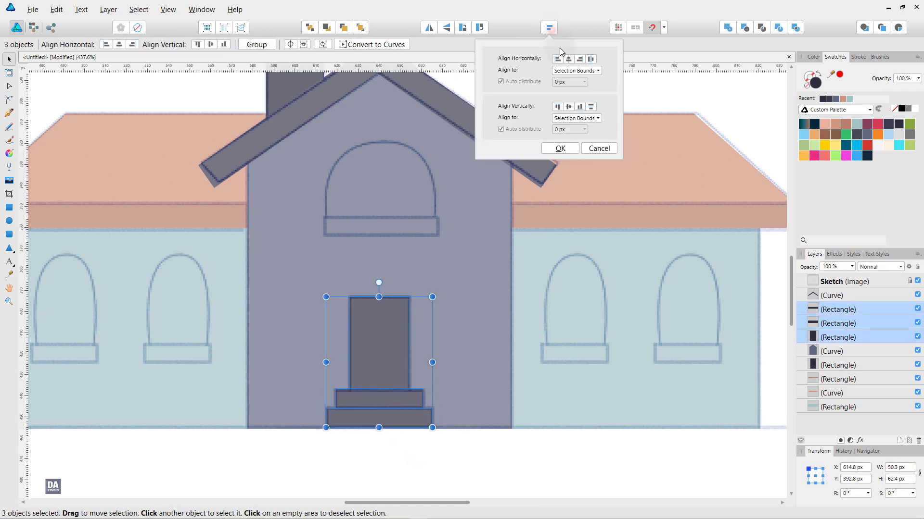
left_click(569, 147)
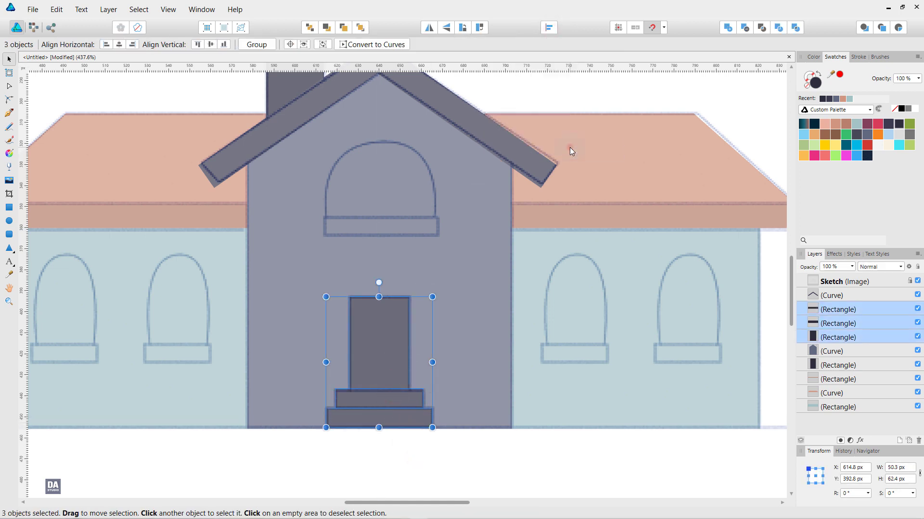
left_click(538, 91)
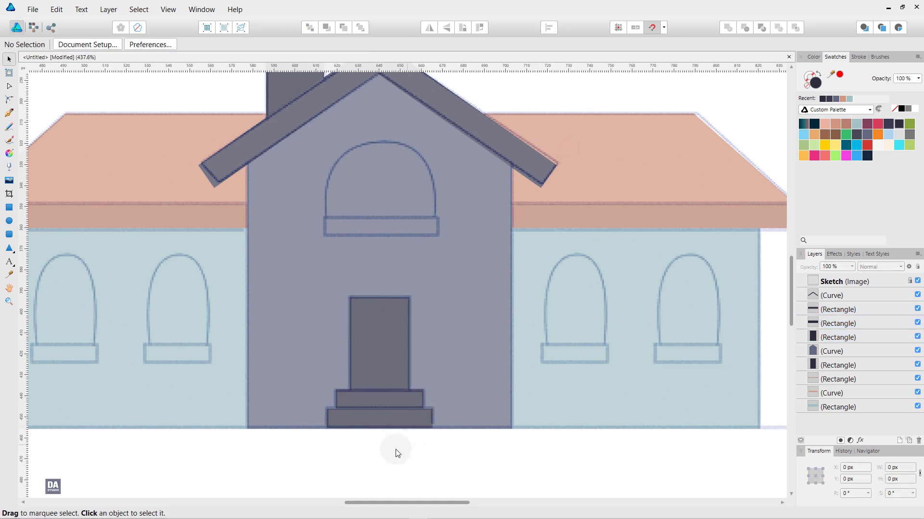
Draw a rounded-rectangle sill bar under the upper window and centre it horizontally
scroll(316, 408, "down", 3)
scroll(342, 377, "up", 1)
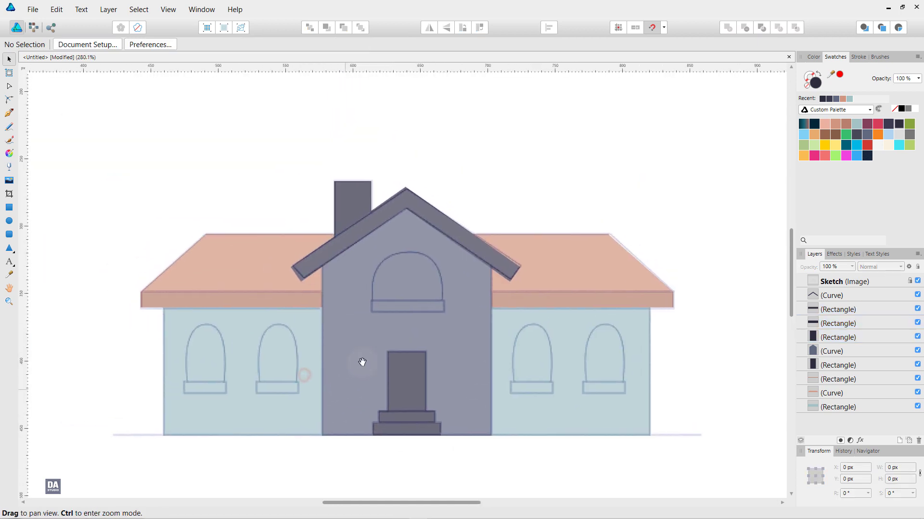
scroll(390, 266, "up", 2)
scroll(428, 289, "up", 2)
scroll(423, 294, "up", 2)
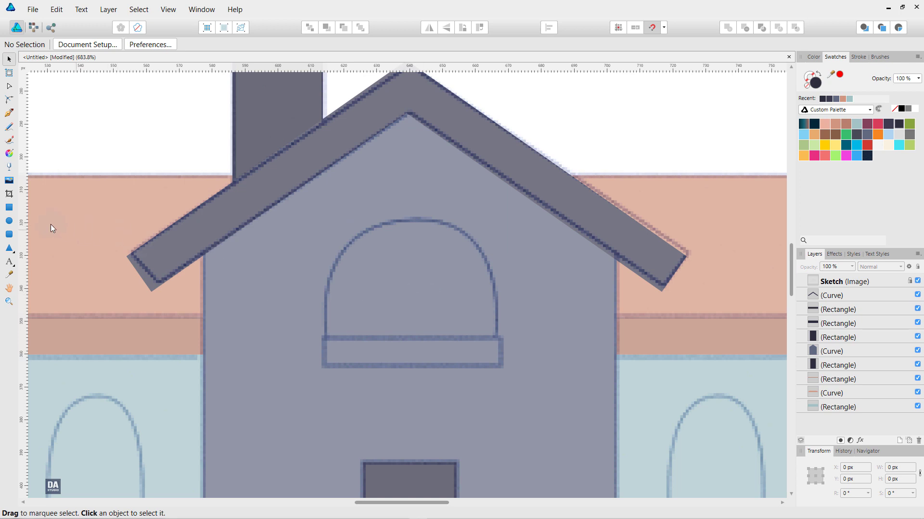
left_click(10, 235)
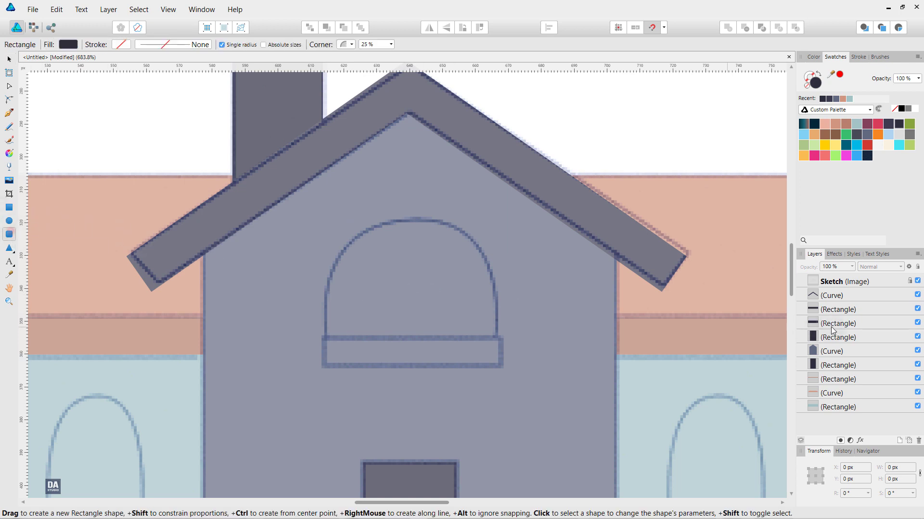
left_click(838, 340)
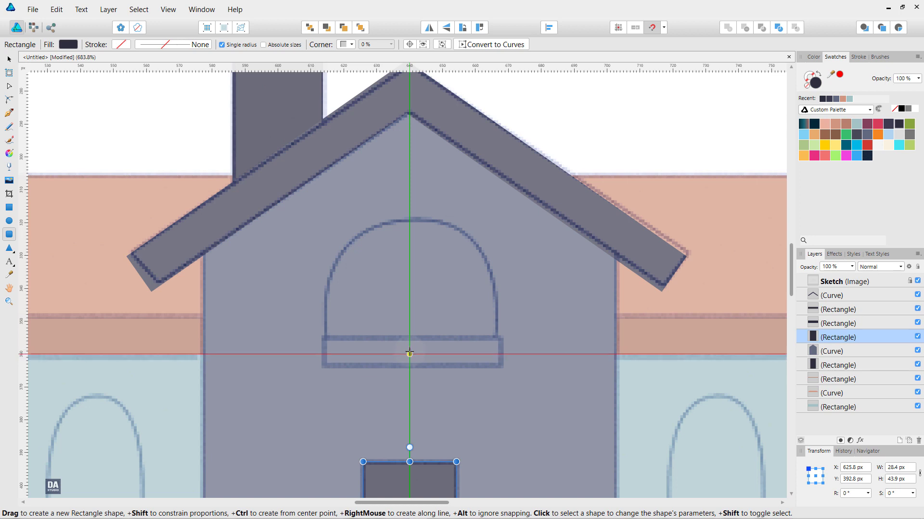
left_click_drag(409, 352, 501, 368)
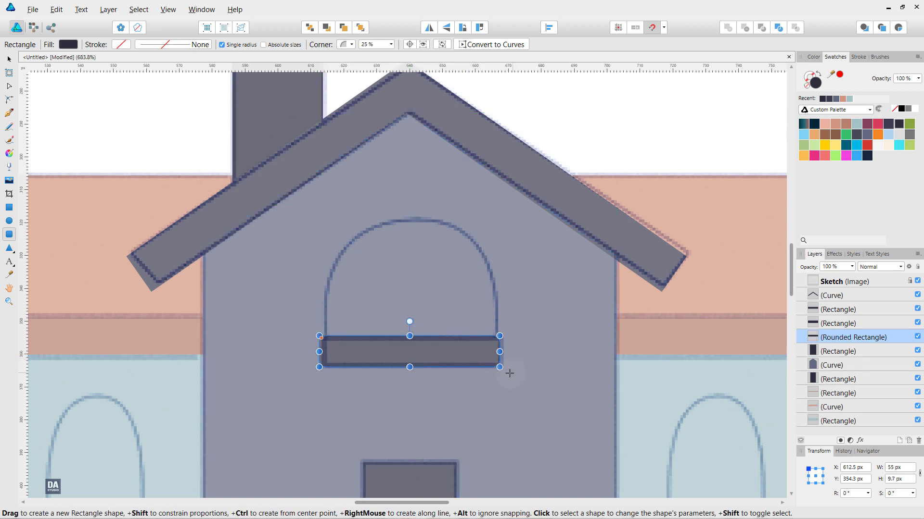
left_click(548, 28)
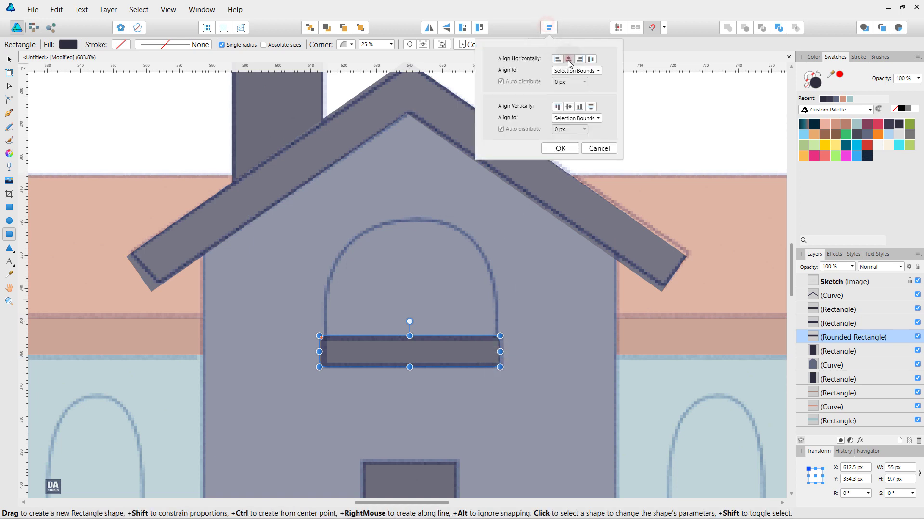
left_click(560, 148)
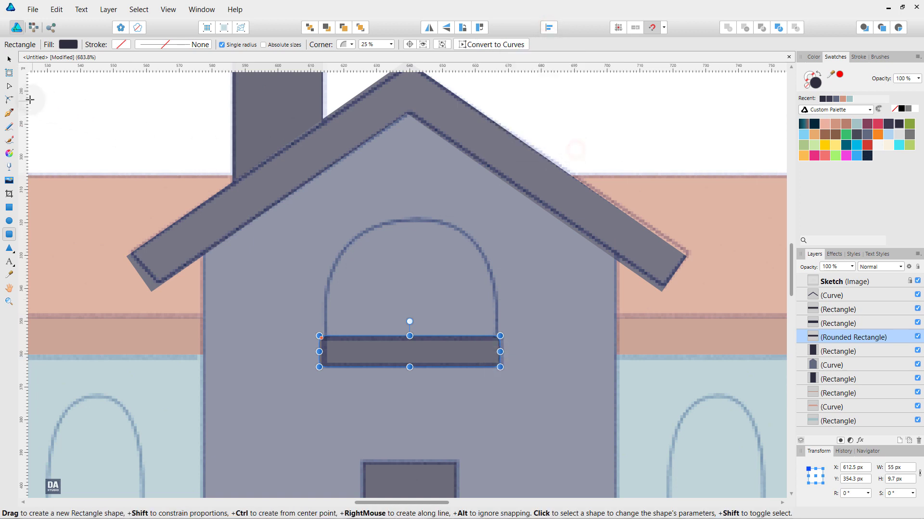
Set the sill's corner rounding to 31% and toggle the sketch to check the shapes
left_click_drag(321, 338, 331, 346)
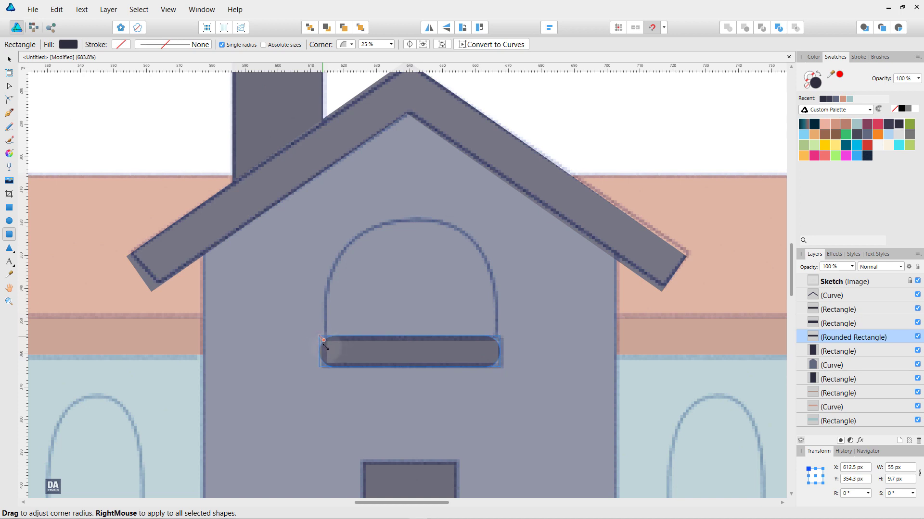
left_click_drag(318, 340, 322, 338)
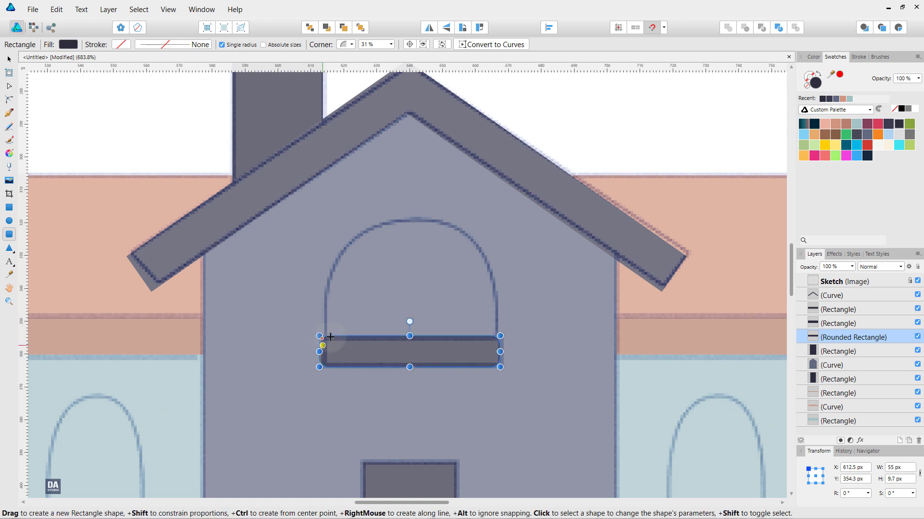
left_click(918, 281)
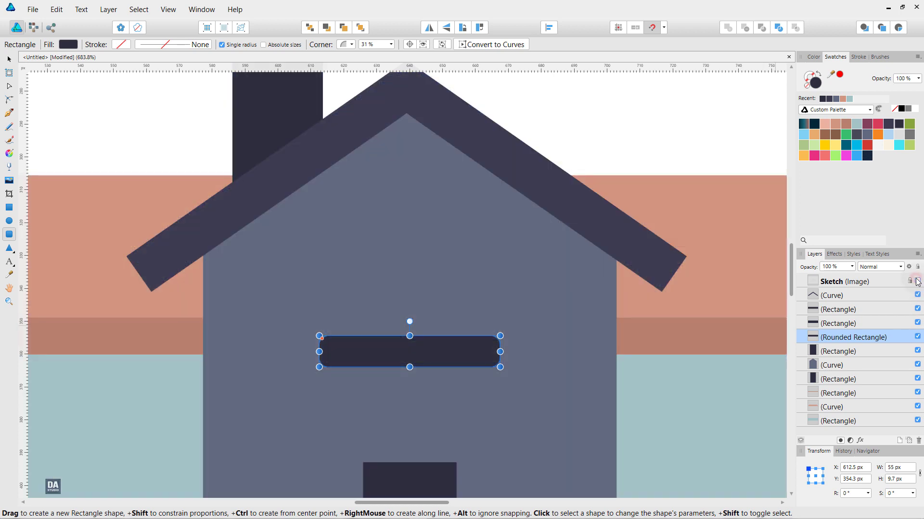
left_click(917, 281)
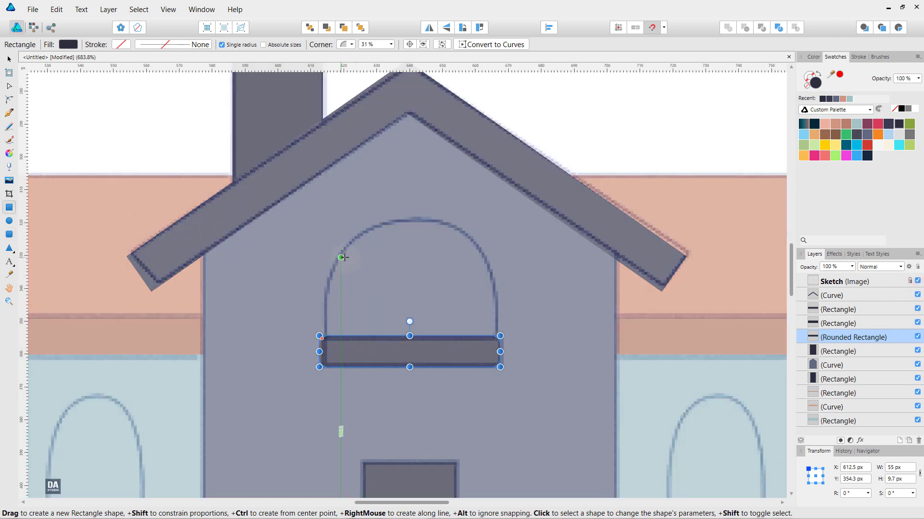
Draw a rectangle over the arch's left half and round its top-left corner to the arch
left_click_drag(408, 219, 320, 337)
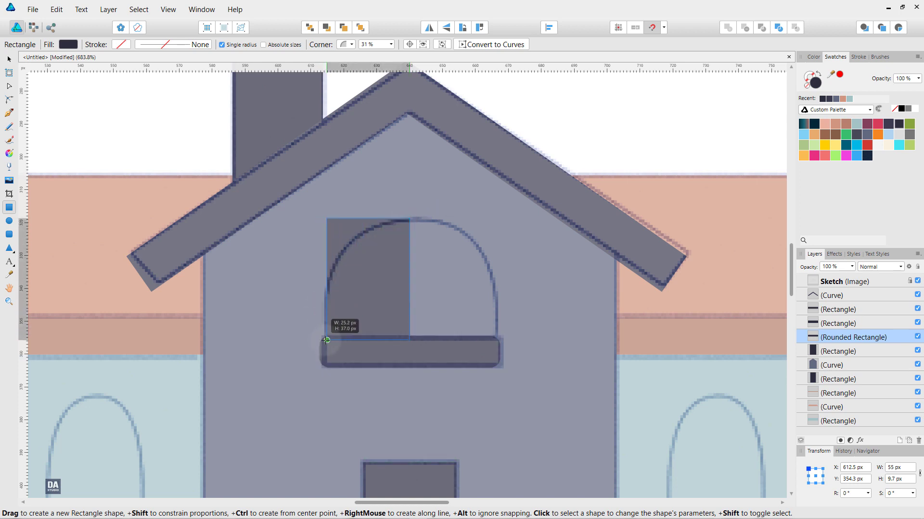
left_click_drag(320, 339, 327, 340)
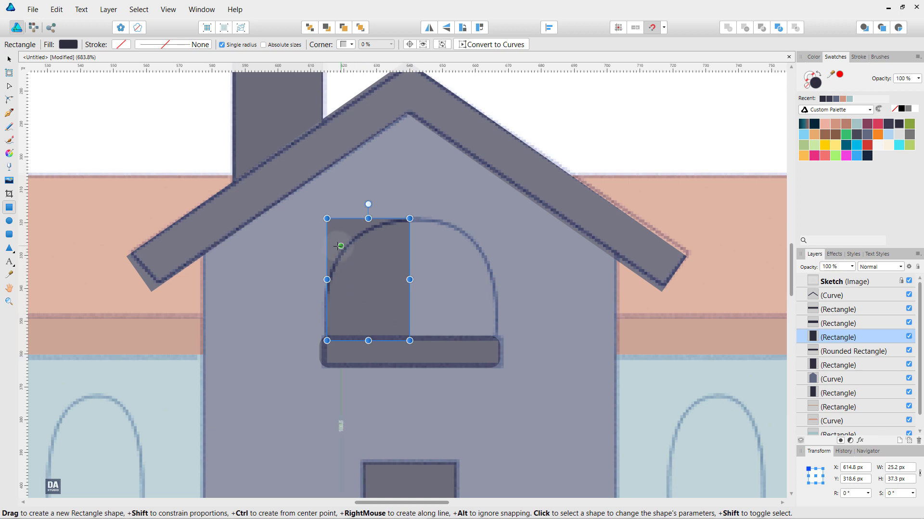
left_click(11, 102)
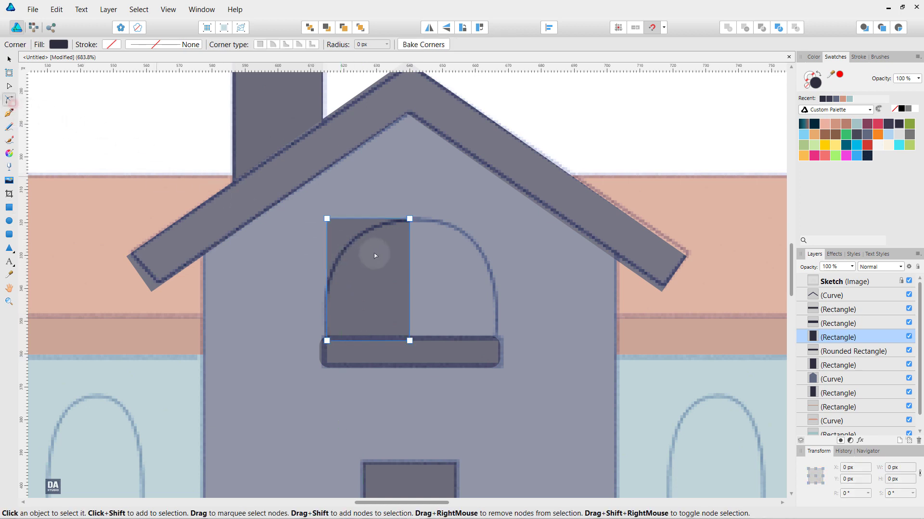
left_click(327, 219)
left_click_drag(327, 220, 417, 301)
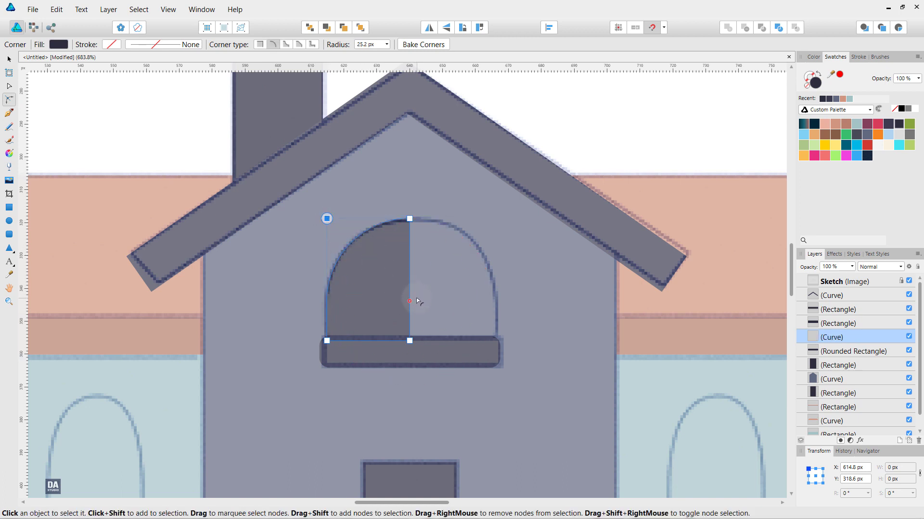
key("v")
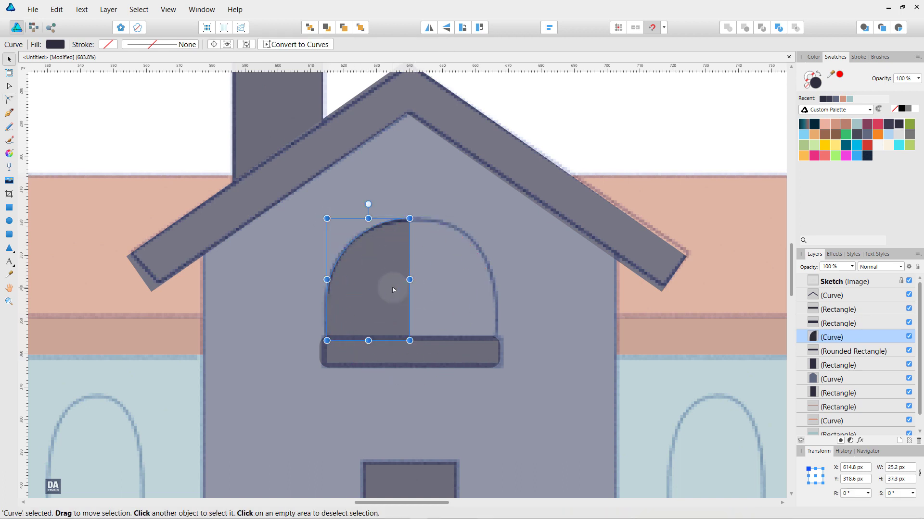
Duplicate the half-arch, mirror it onto the right half, and merge both into one arch
right_click(836, 345)
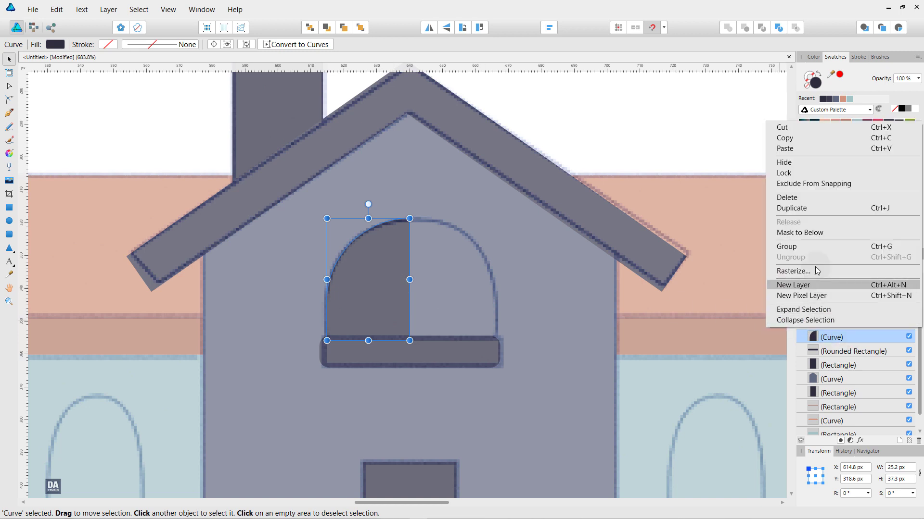
left_click(832, 209)
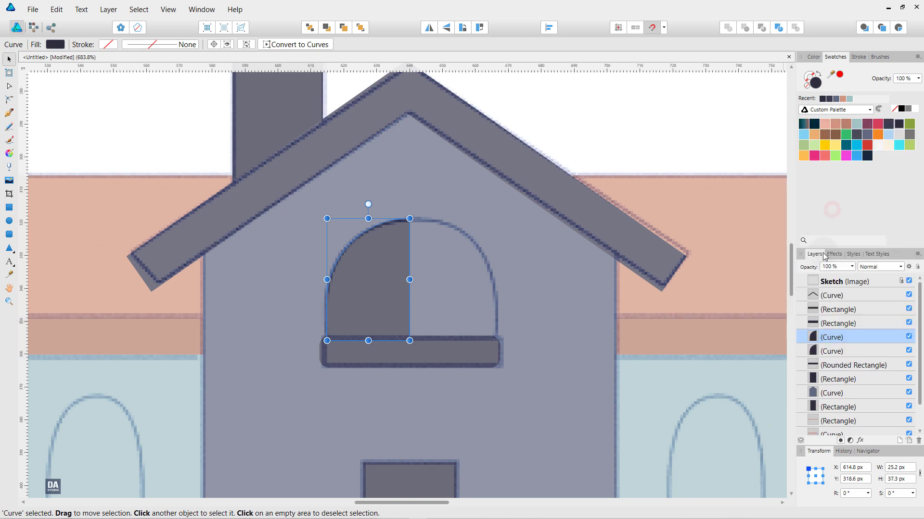
right_click(399, 312)
mouse_move(426, 224)
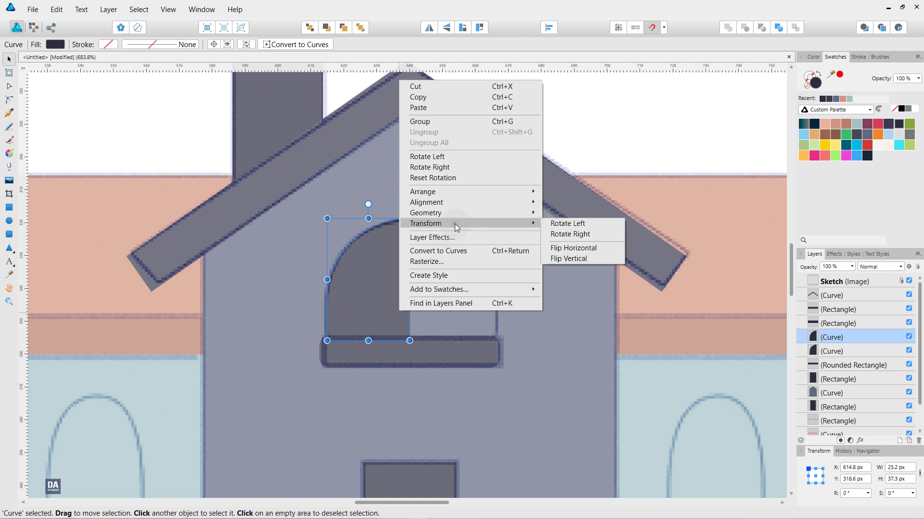
left_click(592, 254)
left_click_drag(408, 282, 463, 282)
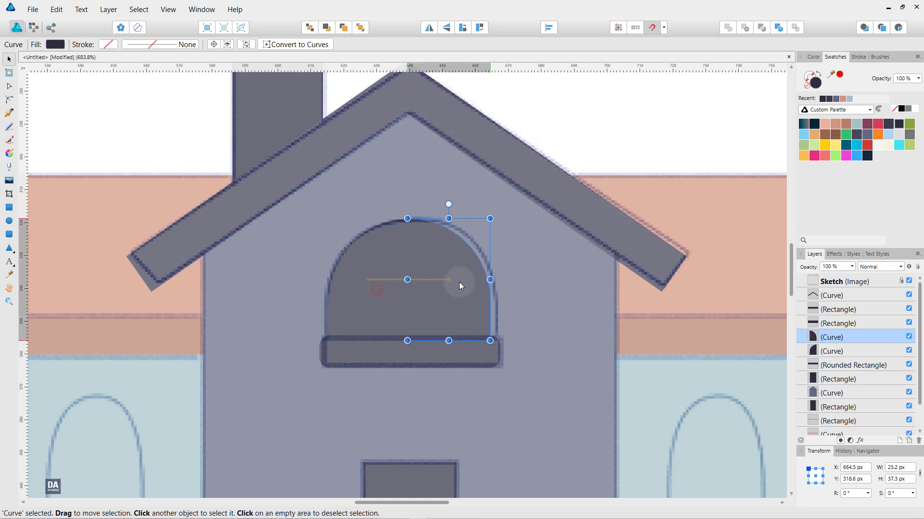
left_click(392, 289, "shift")
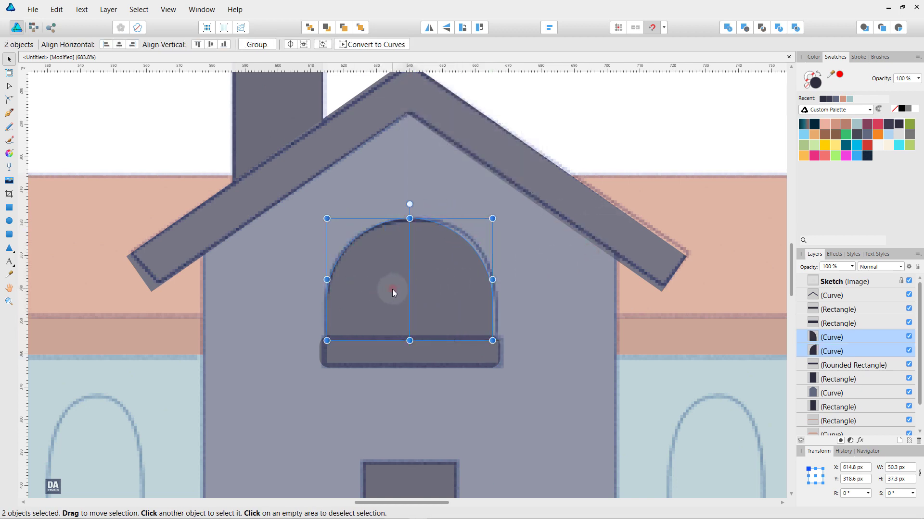
left_click(728, 28)
Fill the merged tower arch with the salmon swatch and deselect
left_click(665, 135)
left_click(431, 280)
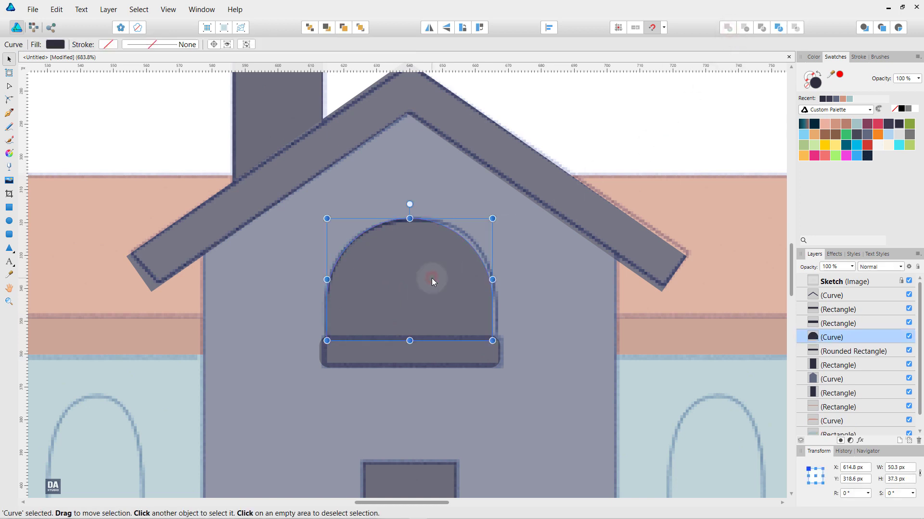
left_click(846, 124)
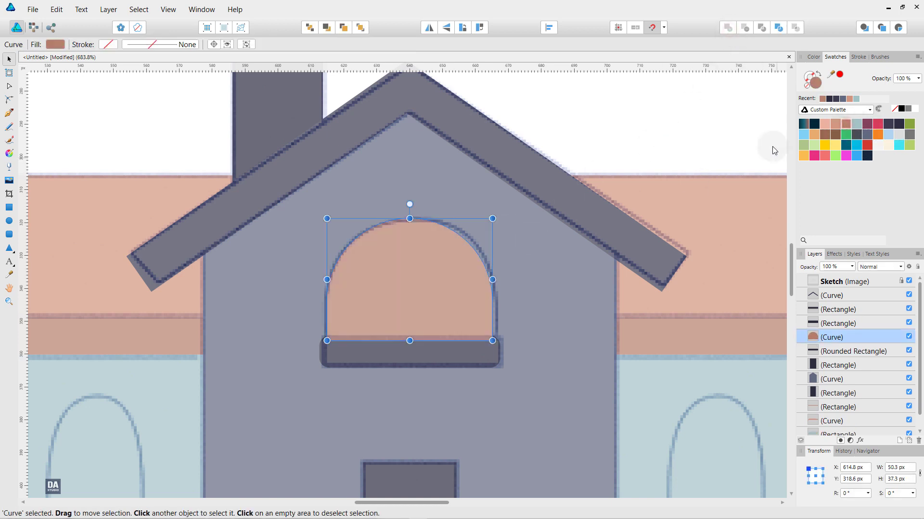
left_click(655, 152)
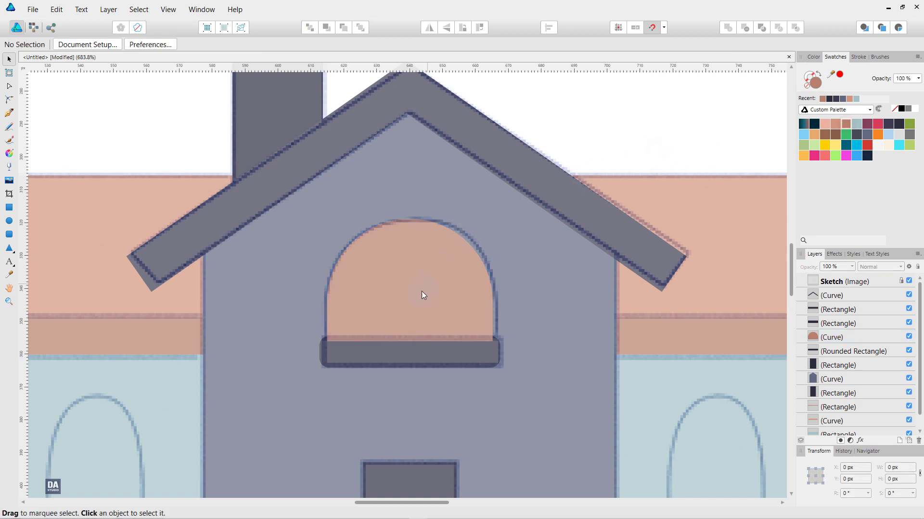
scroll(418, 298, "down", 3)
Copy the tower's dark sill under the left-wing window and narrow it to 33 px
left_click_drag(313, 402, 374, 378)
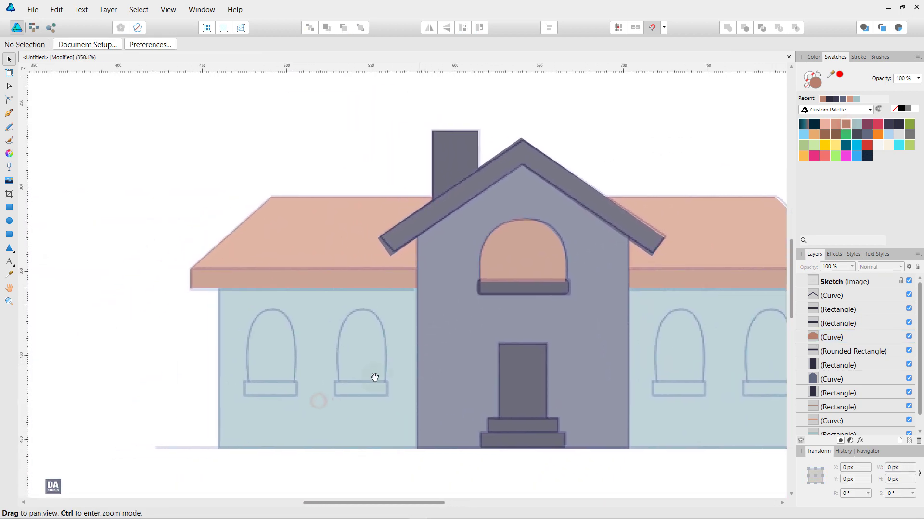
scroll(272, 374, "up", 2)
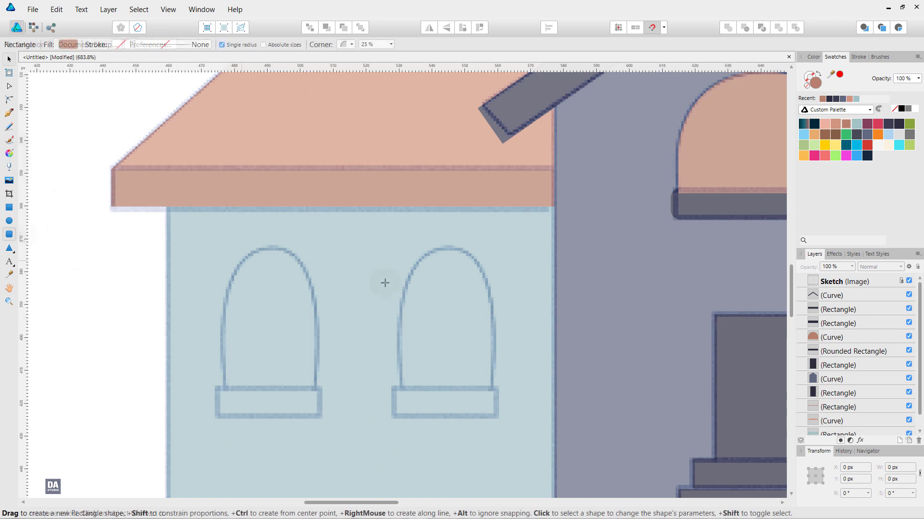
left_click(709, 207)
left_click_drag(722, 207, 267, 406)
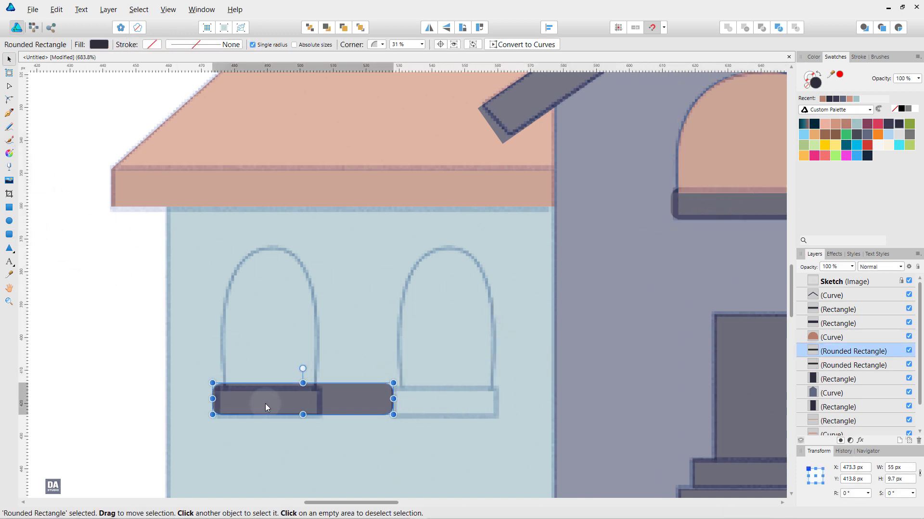
left_click_drag(394, 402, 319, 411)
left_click(105, 358)
left_click(250, 402)
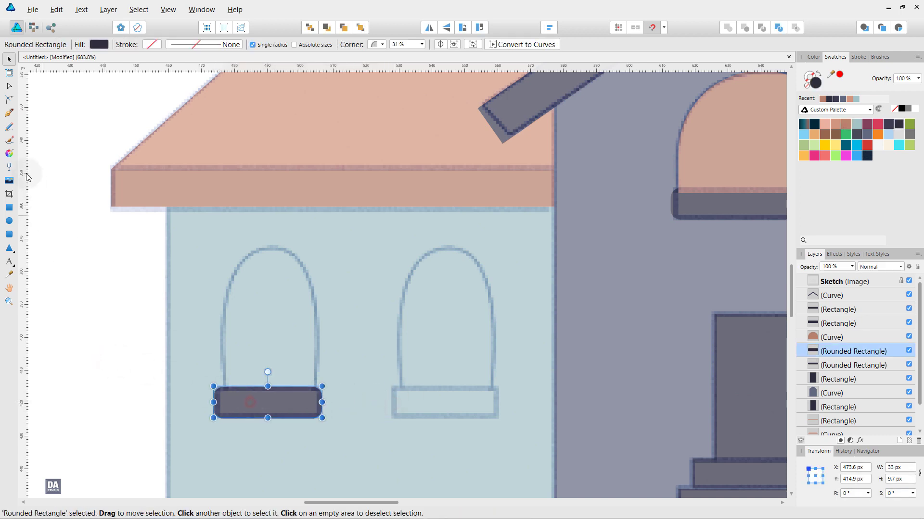
Draw a salmon rectangle over the left half of that window's arch
left_click(9, 207)
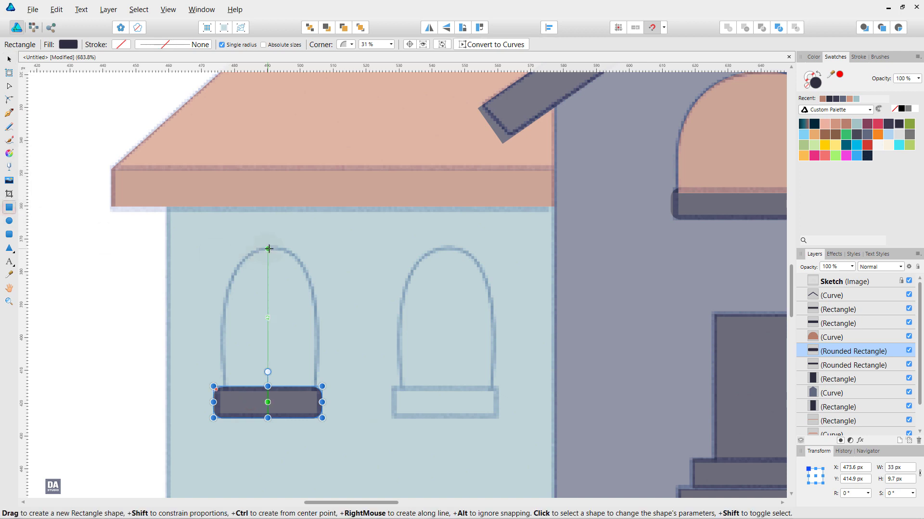
left_click_drag(267, 248, 213, 397)
scroll(226, 389, "up", 3)
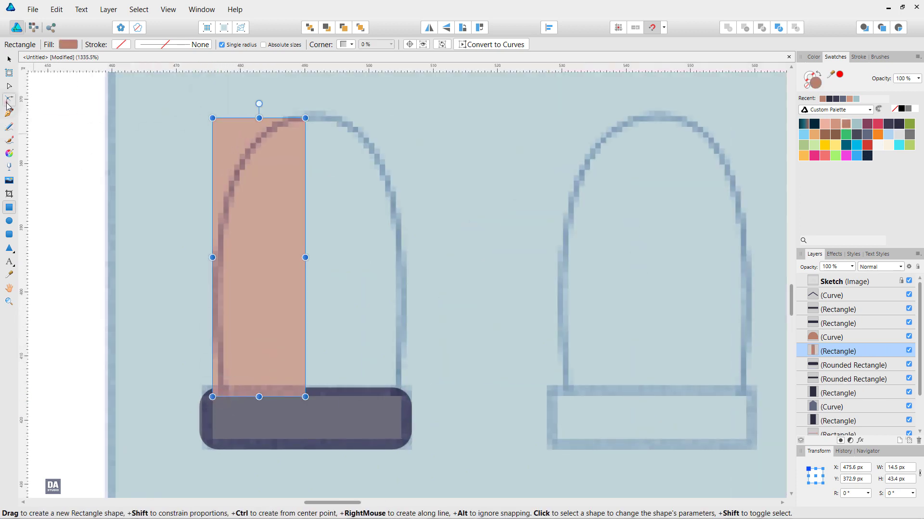
Round the salmon rectangle's top-left corner into a half-arch
left_click(8, 102)
left_click_drag(212, 118, 344, 240)
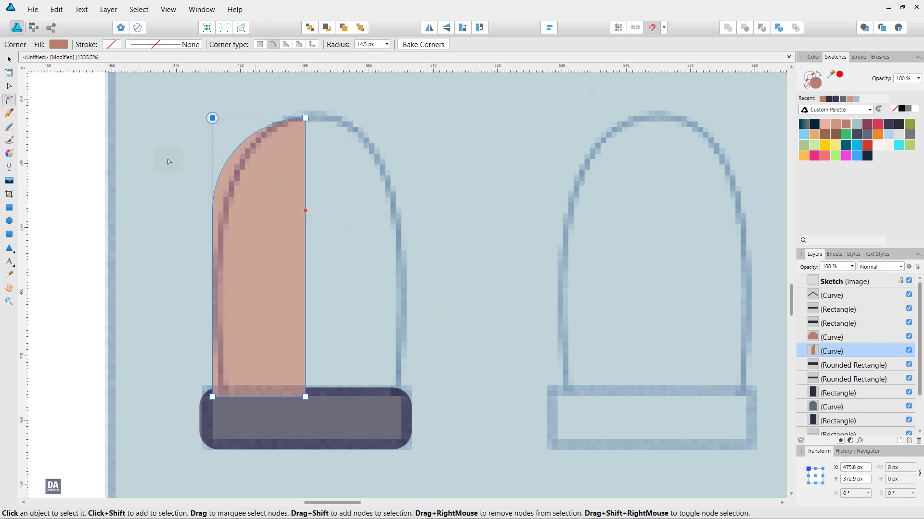
left_click(8, 59)
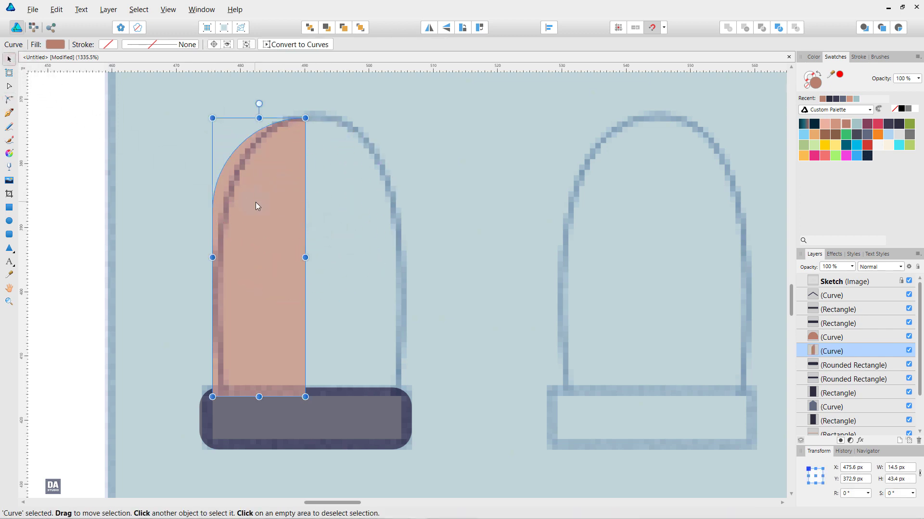
Duplicate the half-arch, flip it horizontally onto the right half, and merge both halves
key("ctrl+j")
left_click_drag(249, 206, 328, 223)
right_click(328, 224)
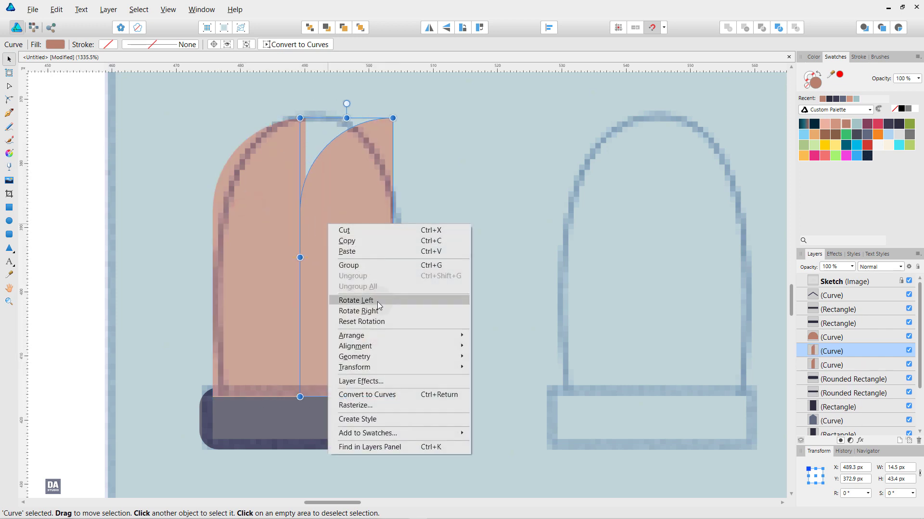
mouse_move(354, 368)
left_click(507, 399)
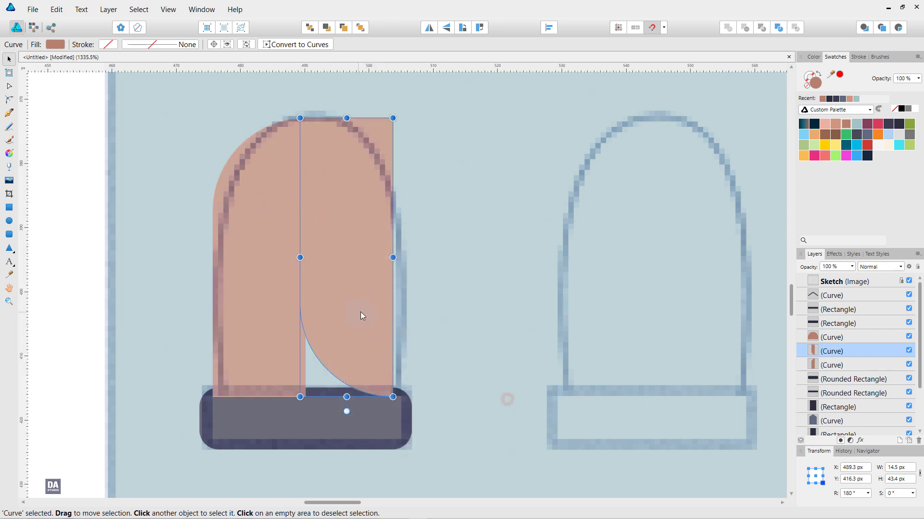
key("ctrl+z")
right_click(368, 313)
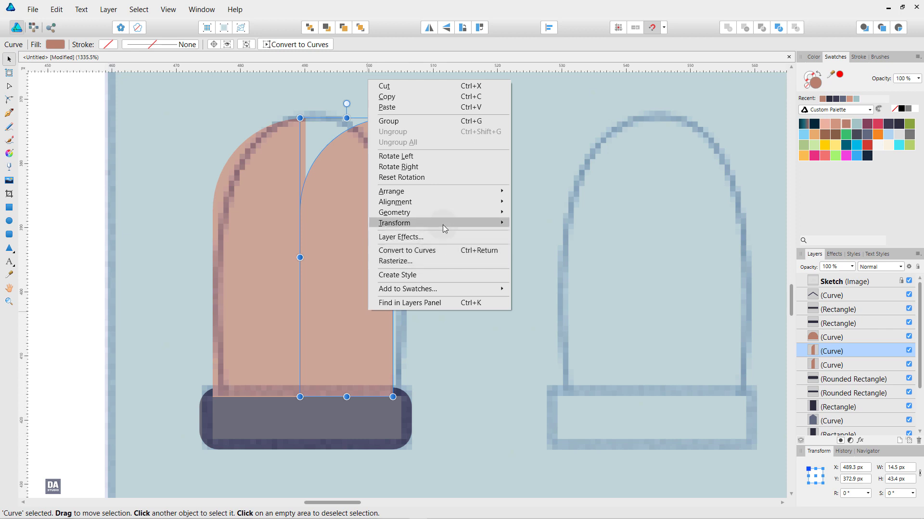
mouse_move(394, 224)
left_click(529, 247)
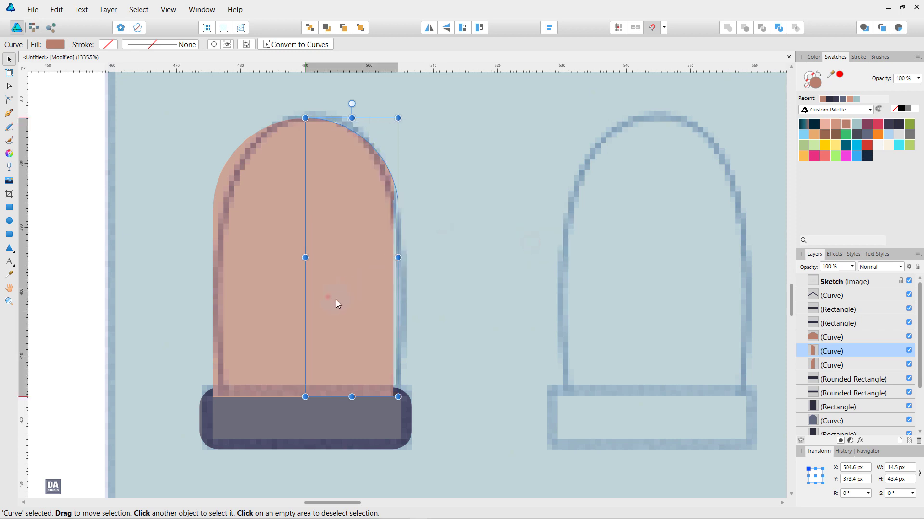
left_click_drag(336, 300, 333, 295)
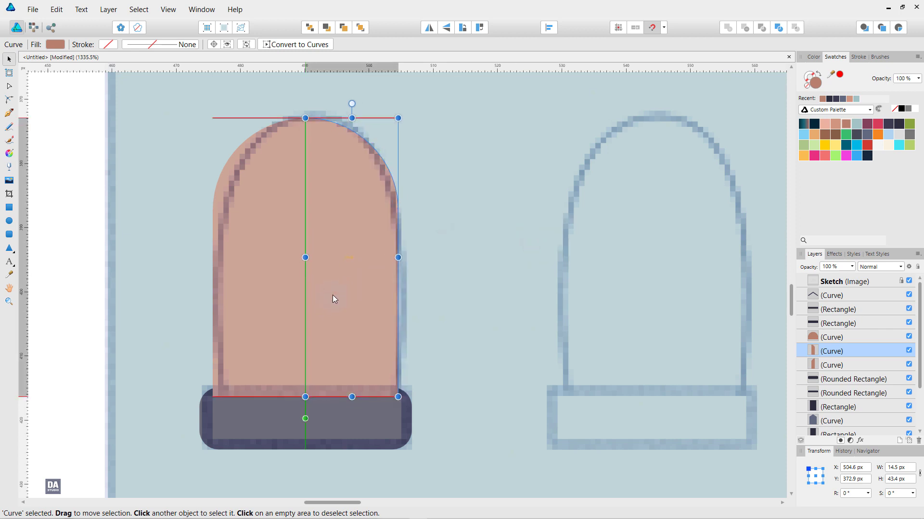
left_click(272, 289, "shift")
left_click(727, 29)
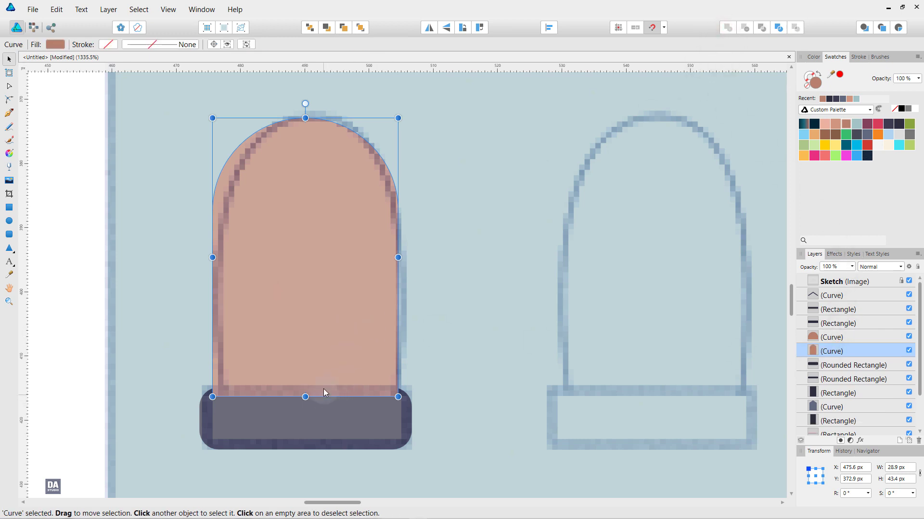
scroll(323, 388, "down", 1)
left_click(339, 421)
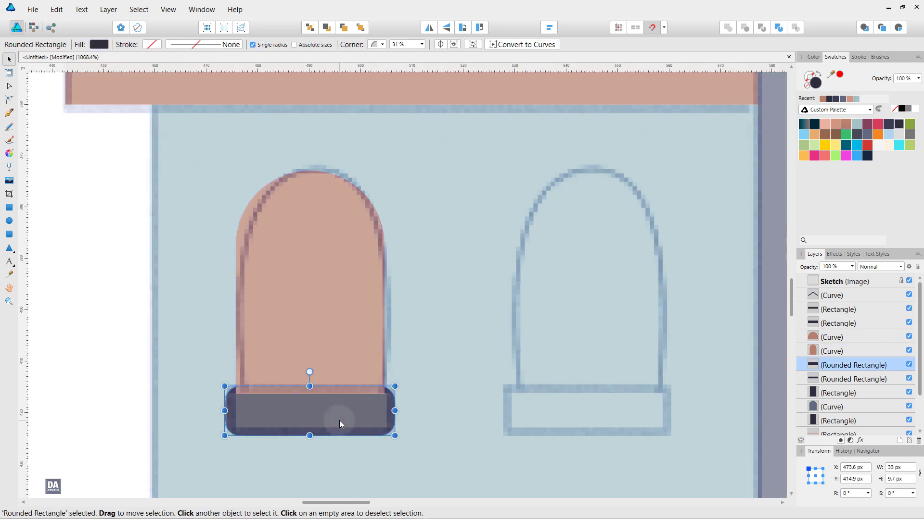
Bring the dark sill in front of the arched pane and drag a window copy sideways
key("ctrl+bracketright")
left_click(347, 361, "shift")
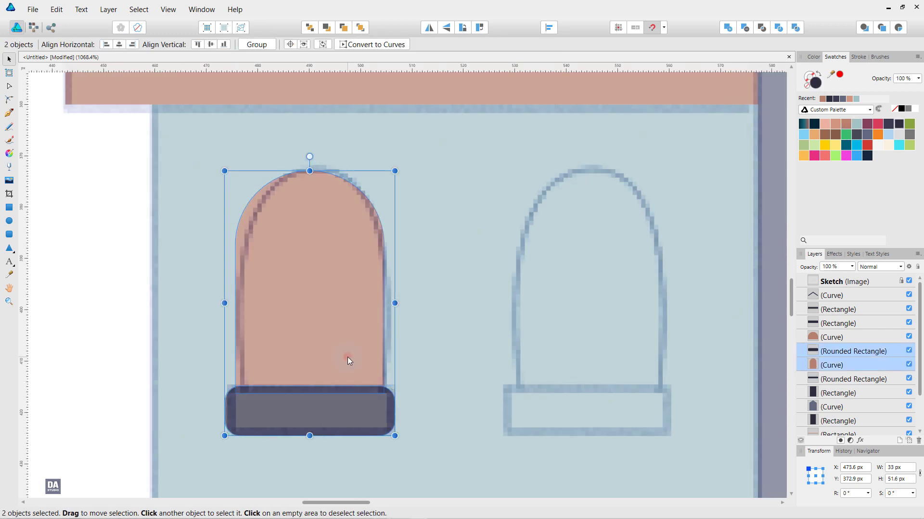
left_click_drag(320, 346, 602, 367)
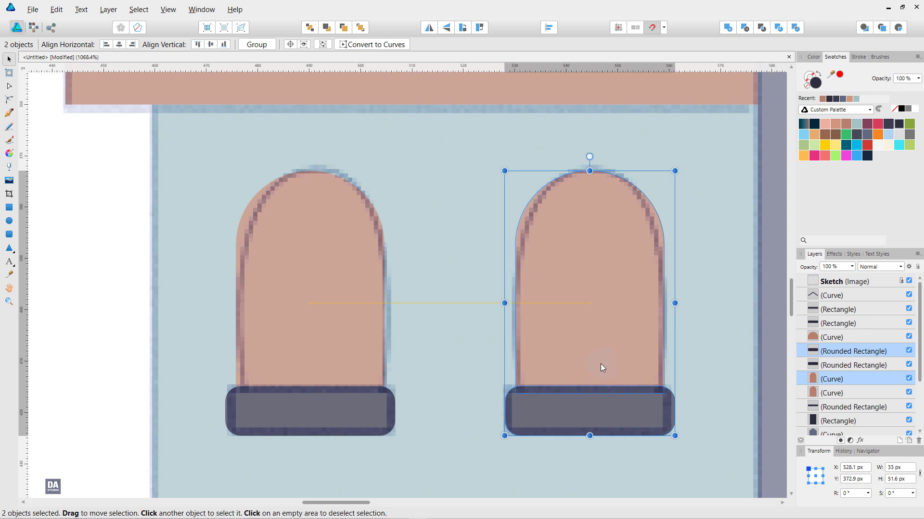
Undo the copy's move so it stacks on the original, then save the document
scroll(596, 368, "down", 2)
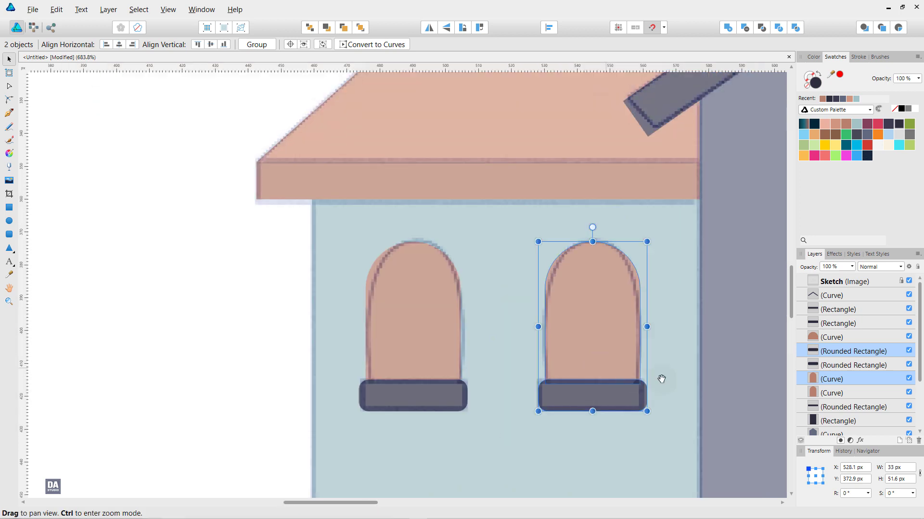
scroll(594, 370, "down", 3)
left_click_drag(592, 371, 306, 325)
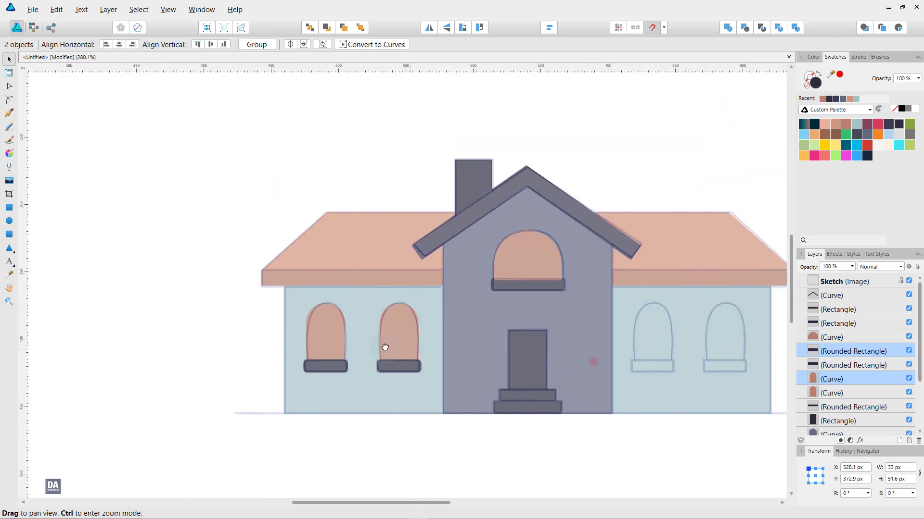
scroll(306, 325, "up", 1)
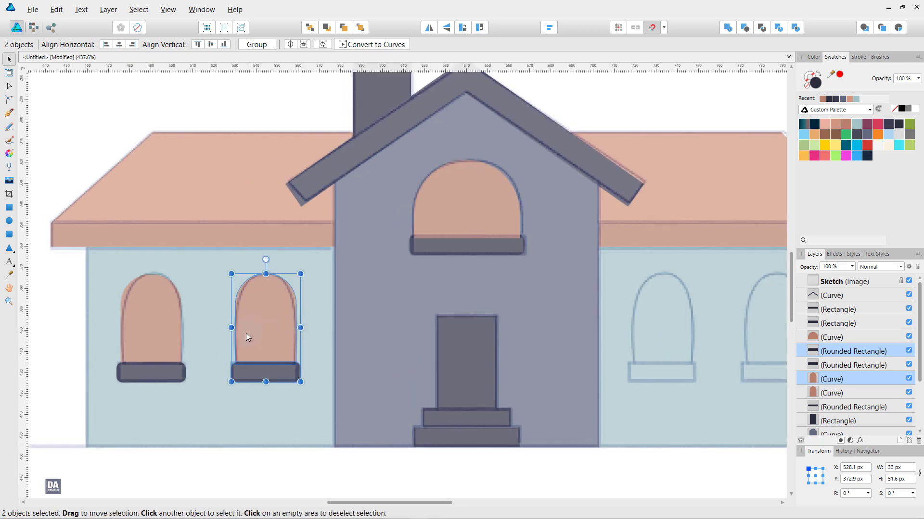
key("ctrl+z")
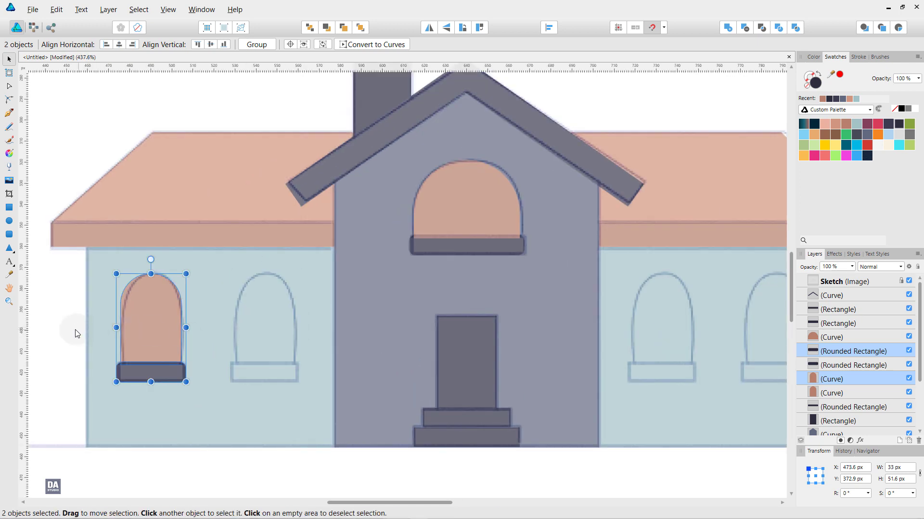
left_click(76, 333)
key("ctrl+s")
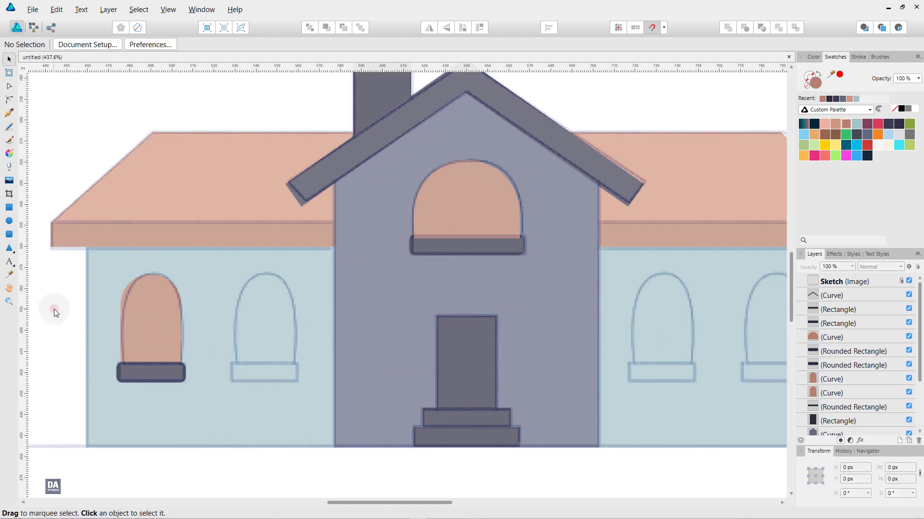
Hide the Sketch layer and delete the duplicate arch curve on the left window
left_click(908, 281)
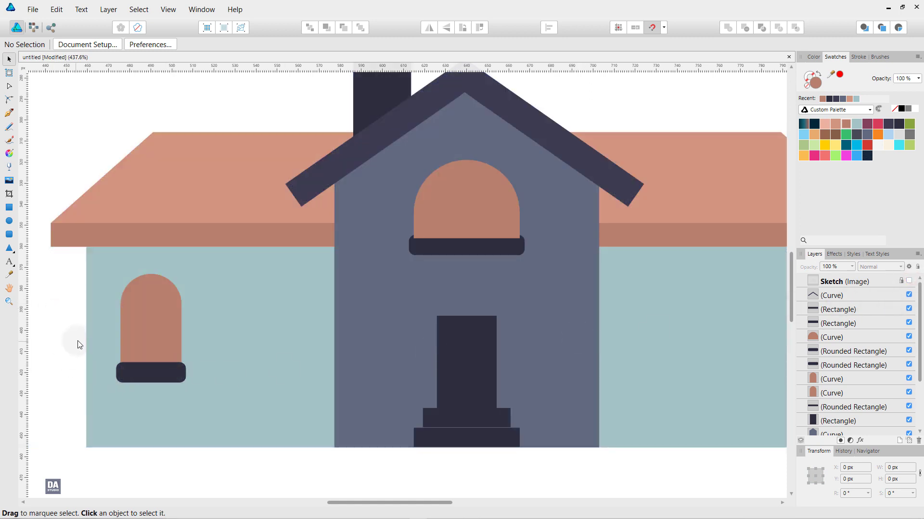
scroll(77, 340, "up", 2)
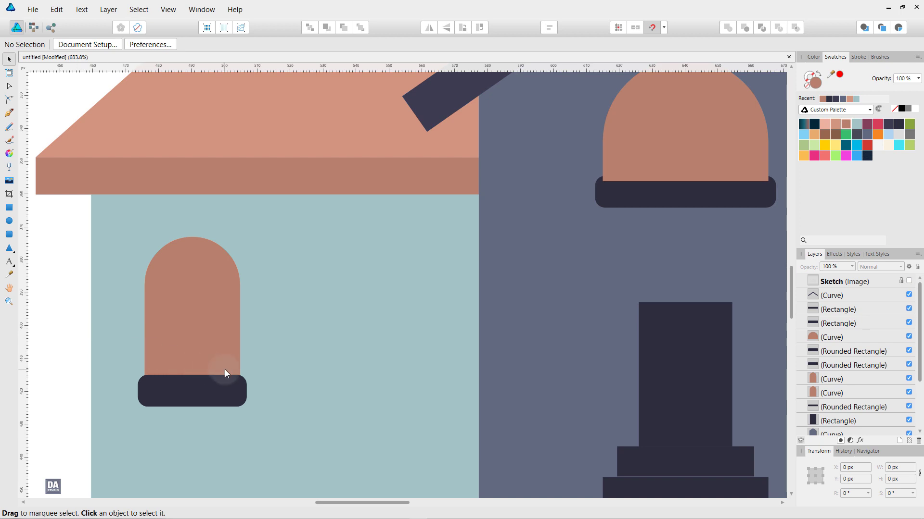
scroll(166, 346, "up", 1)
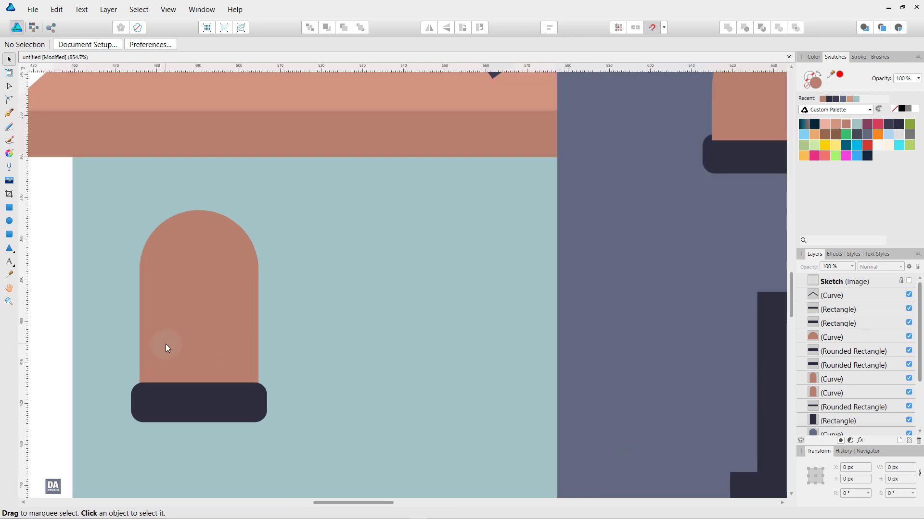
left_click(10, 114)
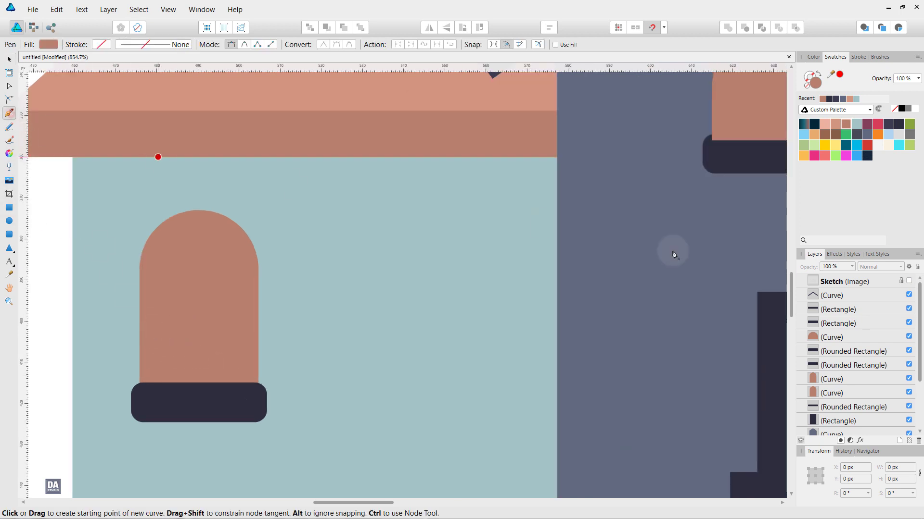
left_click(831, 379)
left_click(832, 393)
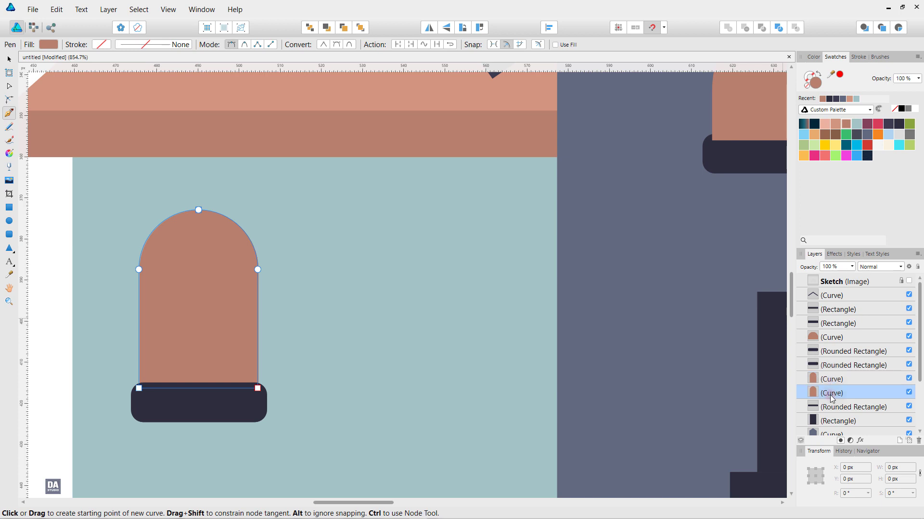
left_click(828, 380)
key("Delete")
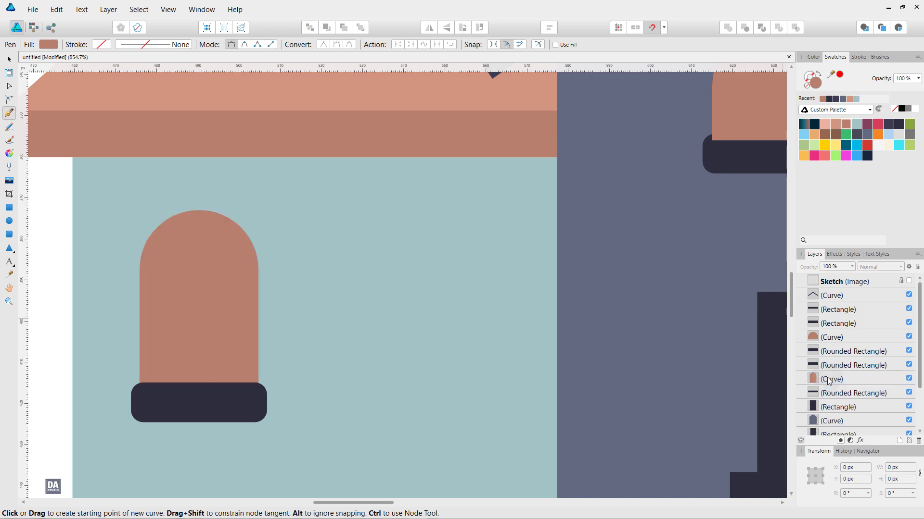
Delete the duplicate sill and reselect the remaining arched pane
left_click(828, 379)
left_click(832, 355)
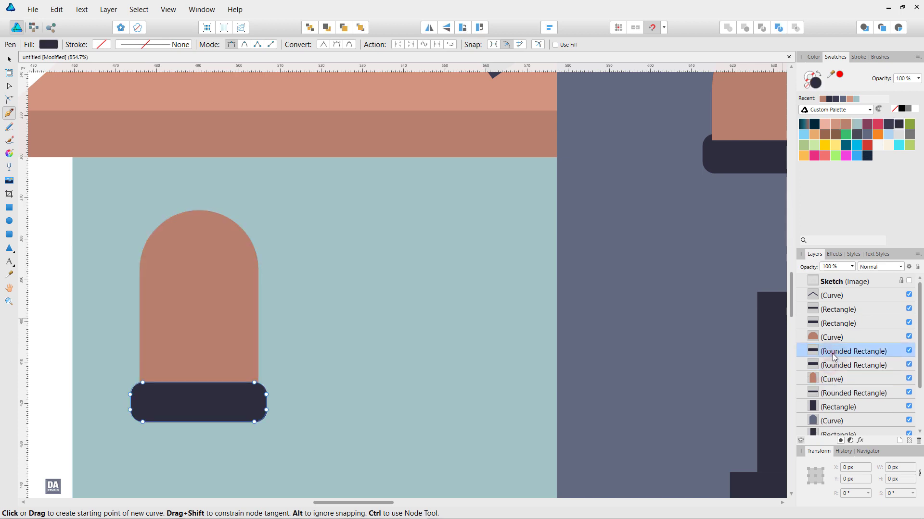
key("Delete")
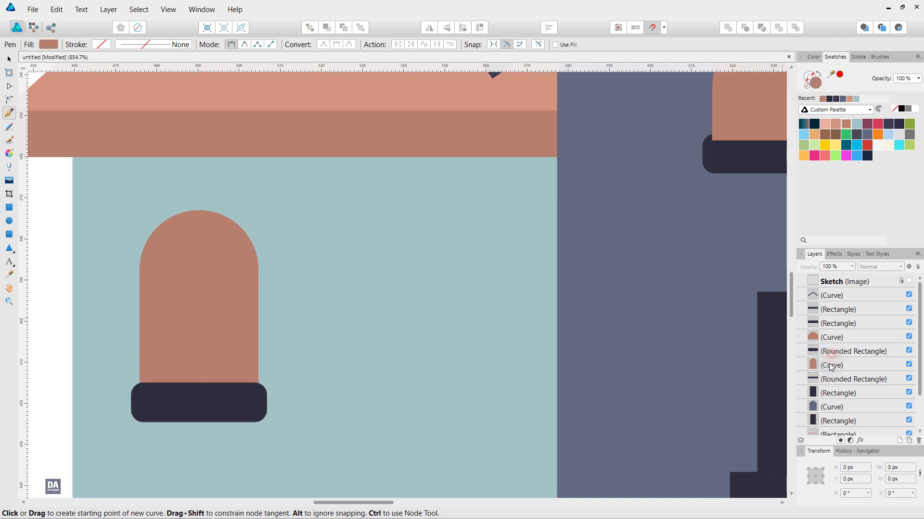
left_click(648, 360)
key("ctrl+z")
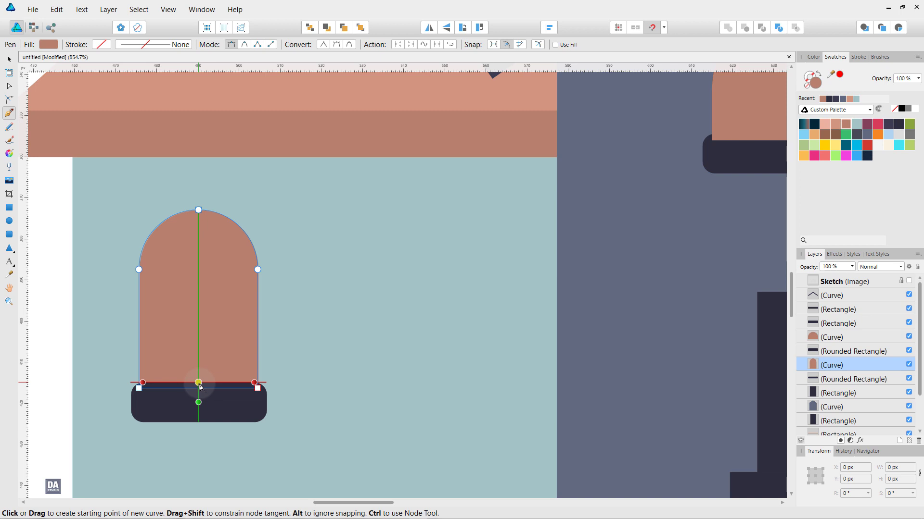
Draw a vertical navy-stroked mullion from the window's bottom centre to the arch top
left_click(198, 383)
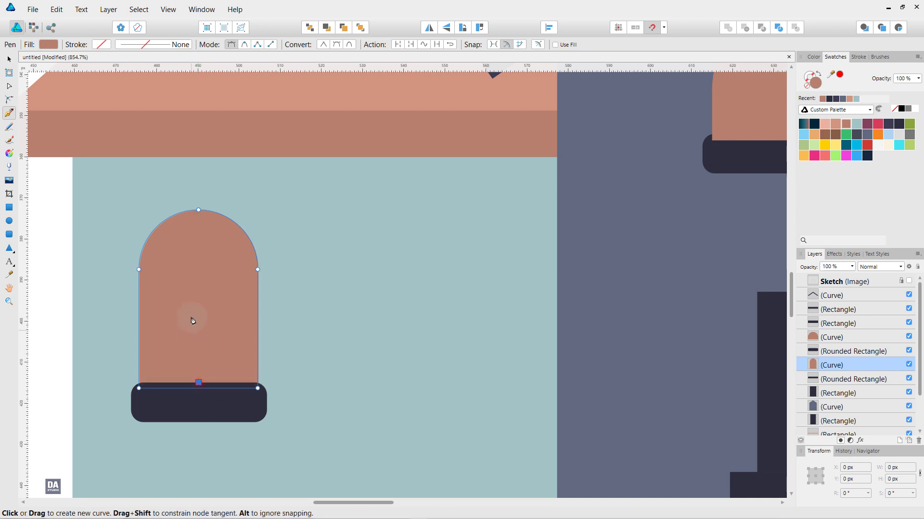
left_click(198, 211)
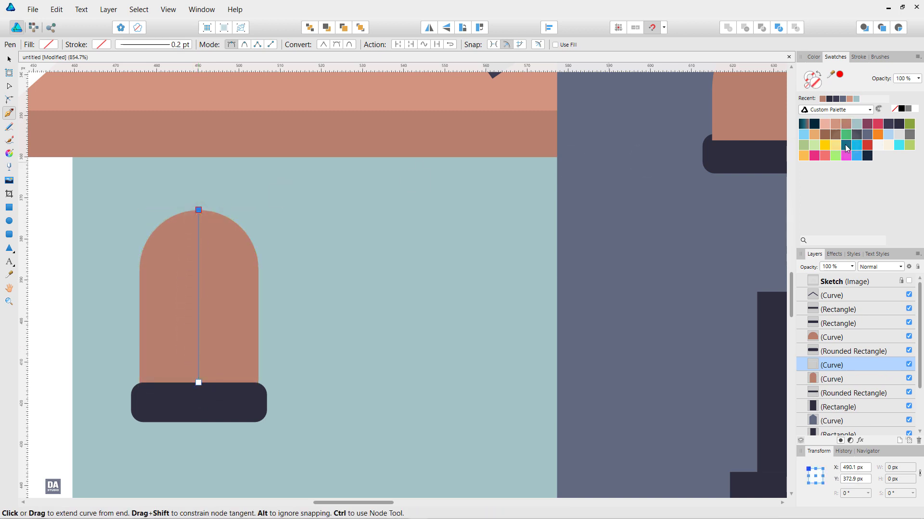
left_click(812, 81)
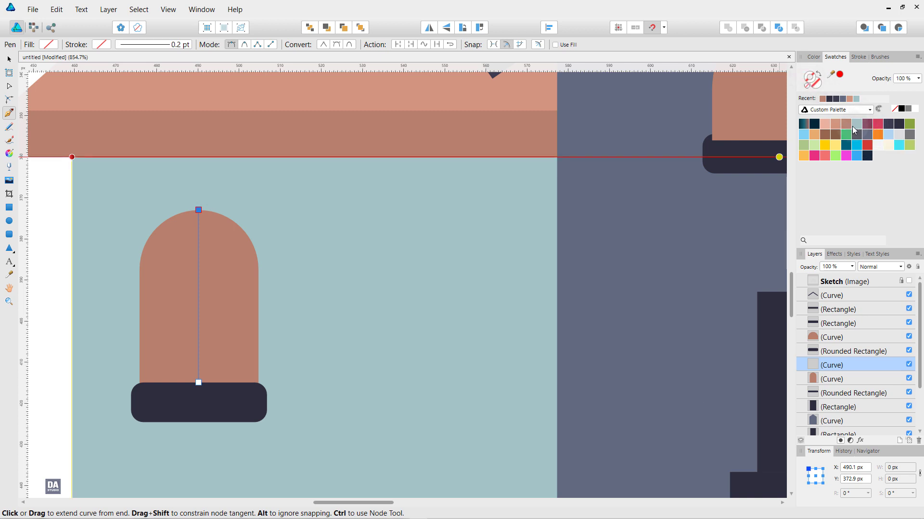
left_click(899, 124)
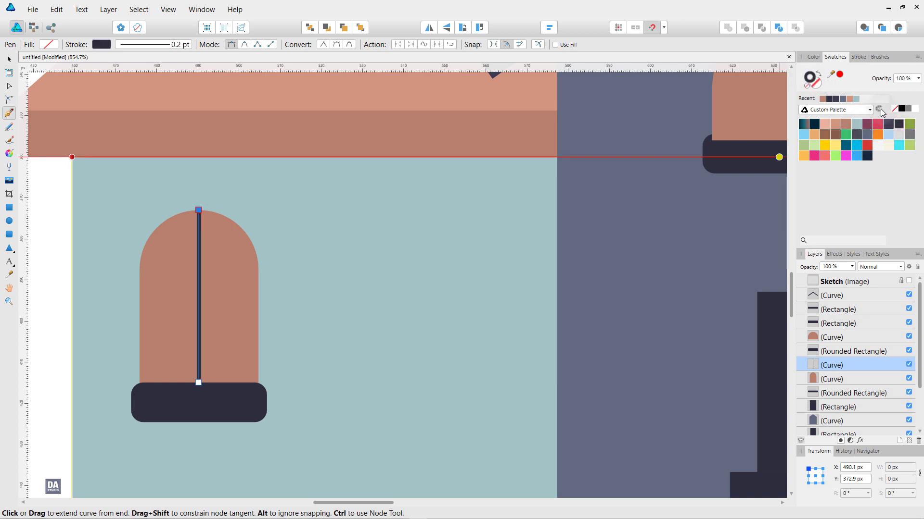
key("ctrl+d")
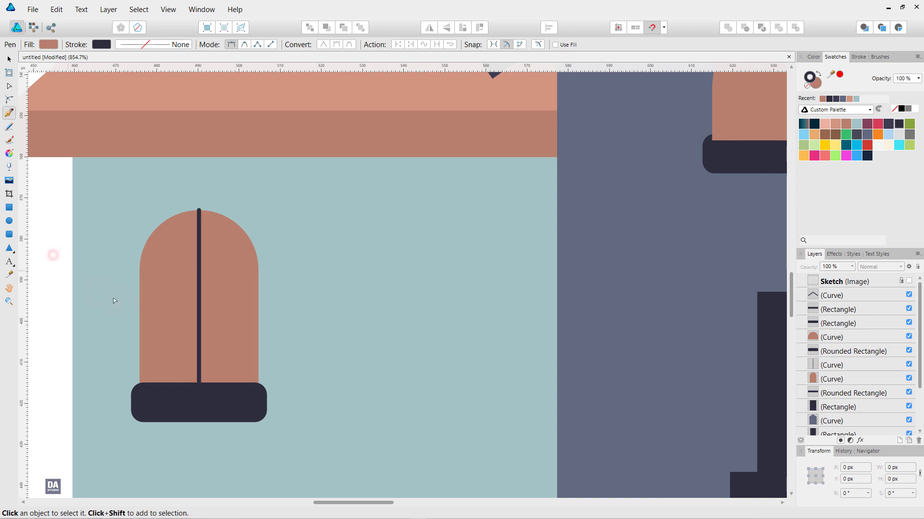
Draw a horizontal mullion across the window, stacked just above the pane
left_click(142, 317)
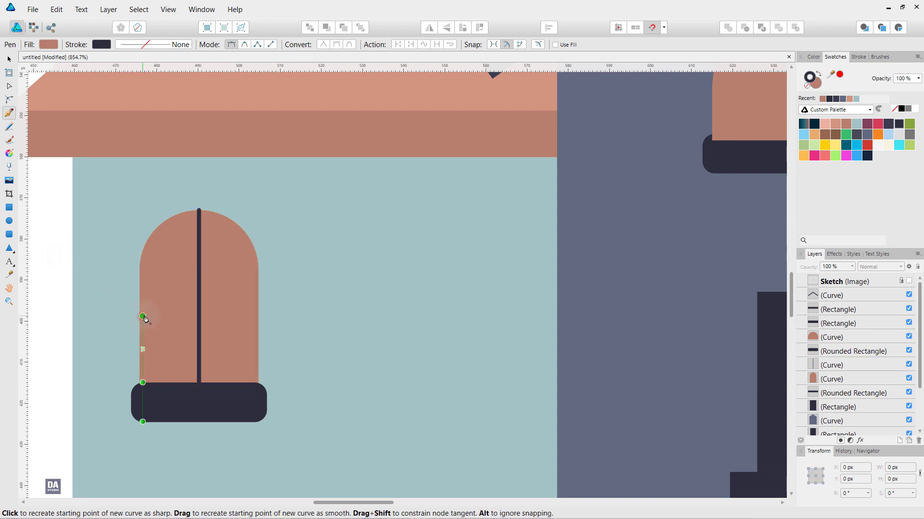
left_click(258, 316)
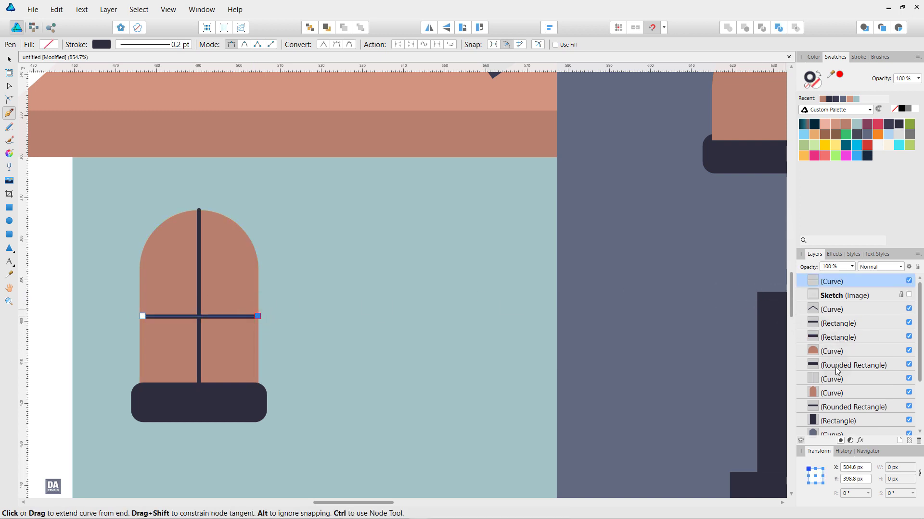
key("ctrl+bracketleft")
key("ctrl+bracketleft")
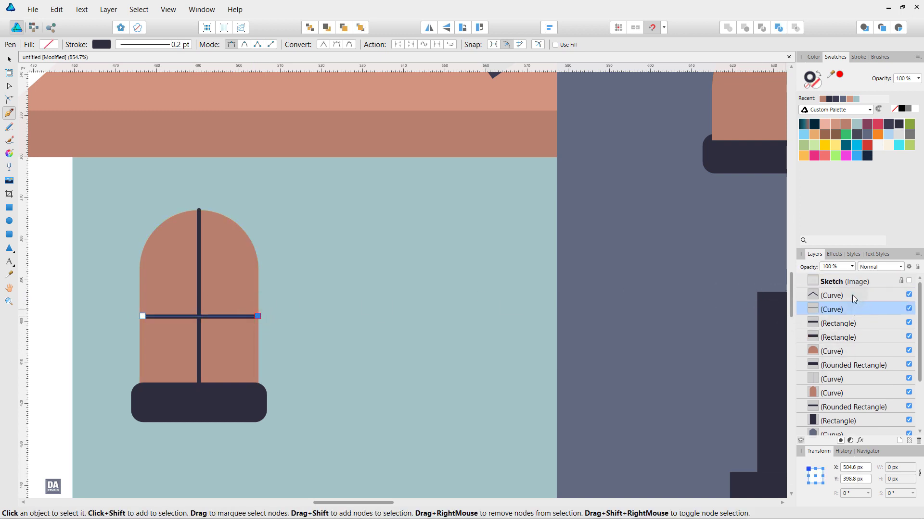
key("ctrl+bracketleft")
key("ctrl+bracketleft")
key("ctrl+bracketleft")
key("ctrl+bracketleft")
key("ctrl+bracketleft")
key("ctrl+bracketright")
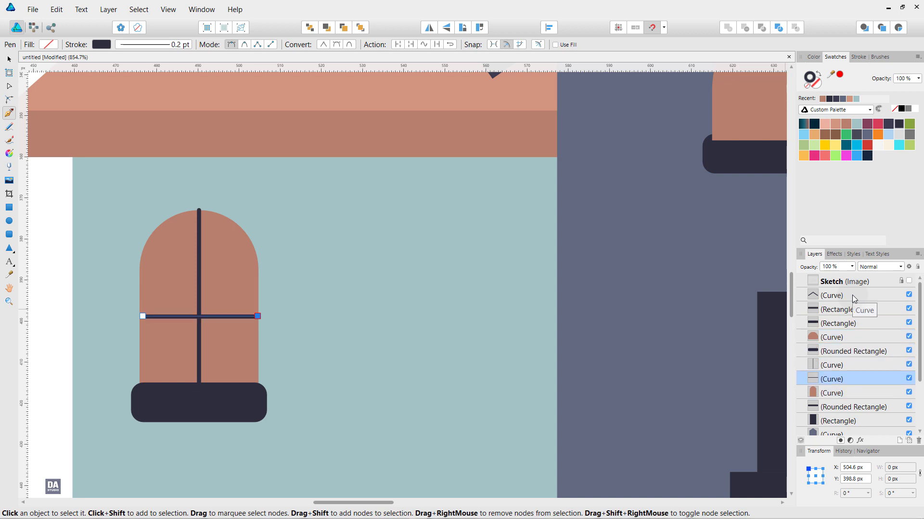
Shorten the vertical mullion at the top and nudge the horizontal mullion slightly left
key("v")
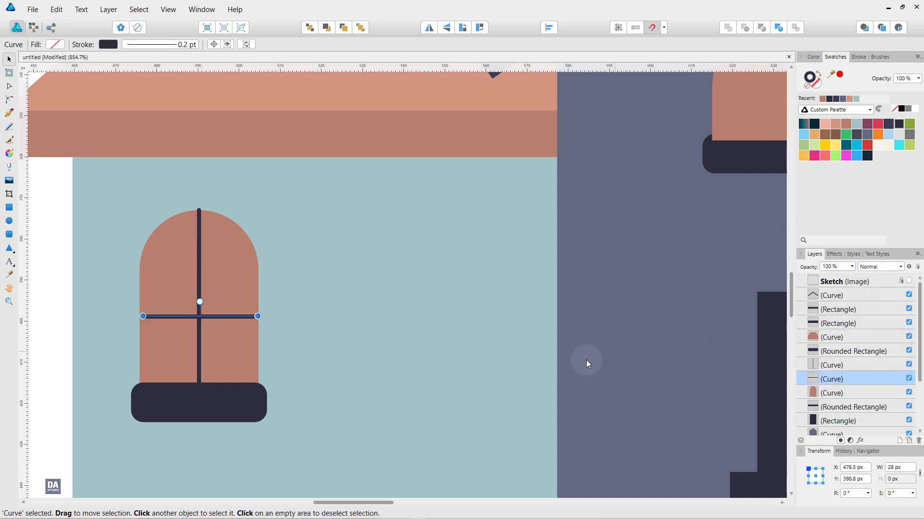
left_click(201, 260)
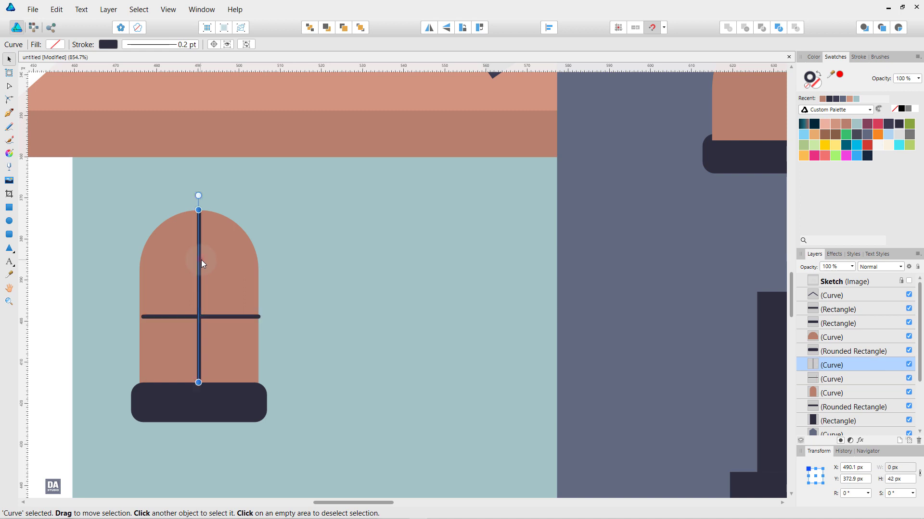
left_click_drag(198, 210, 198, 214)
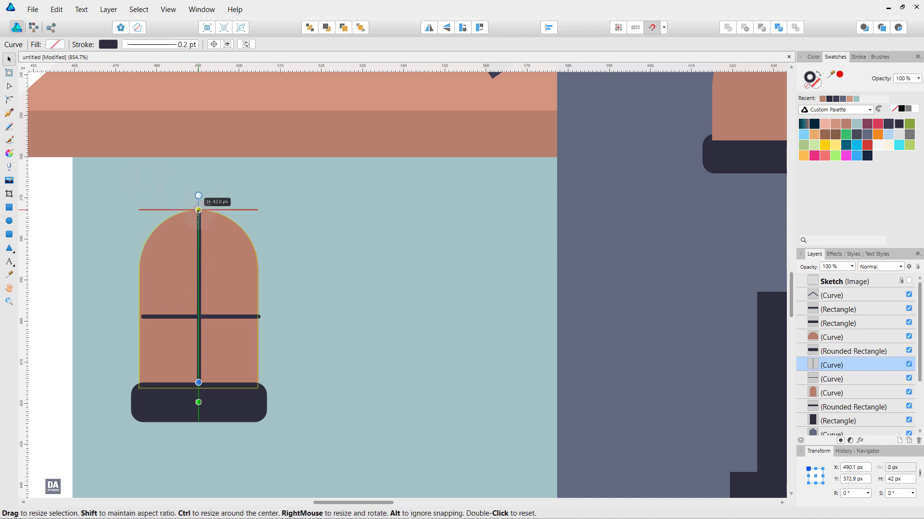
left_click(54, 238)
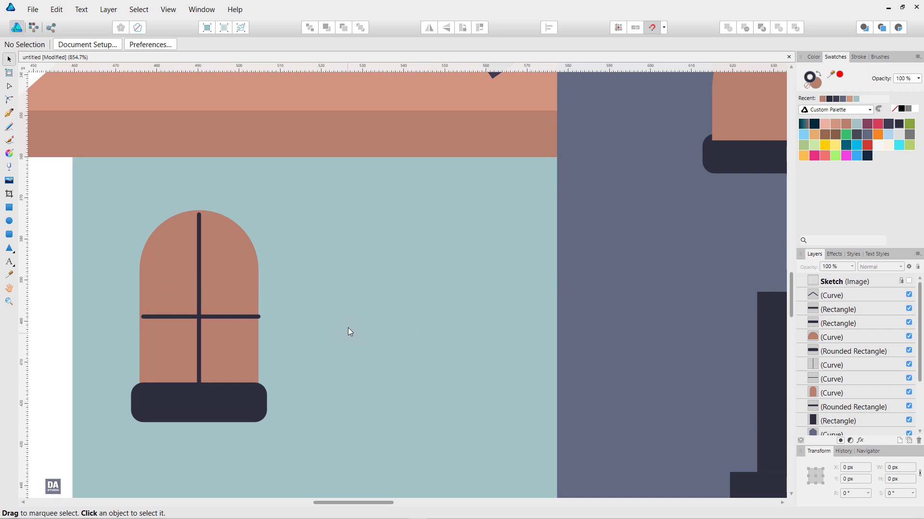
left_click(237, 318)
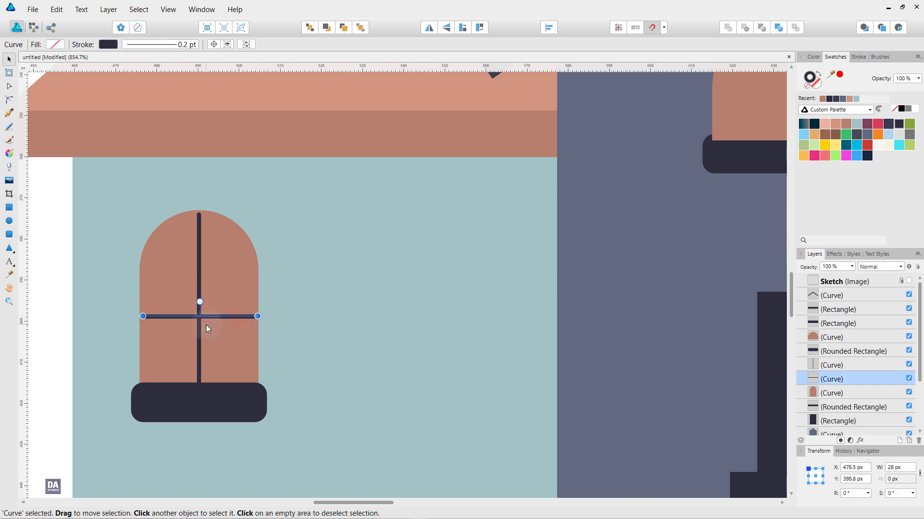
scroll(209, 324, "up", 2)
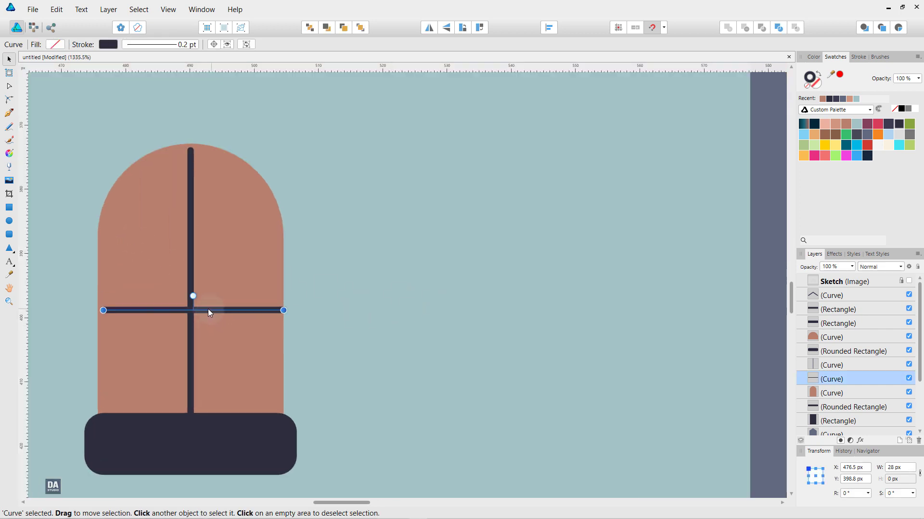
left_click_drag(208, 311, 206, 311)
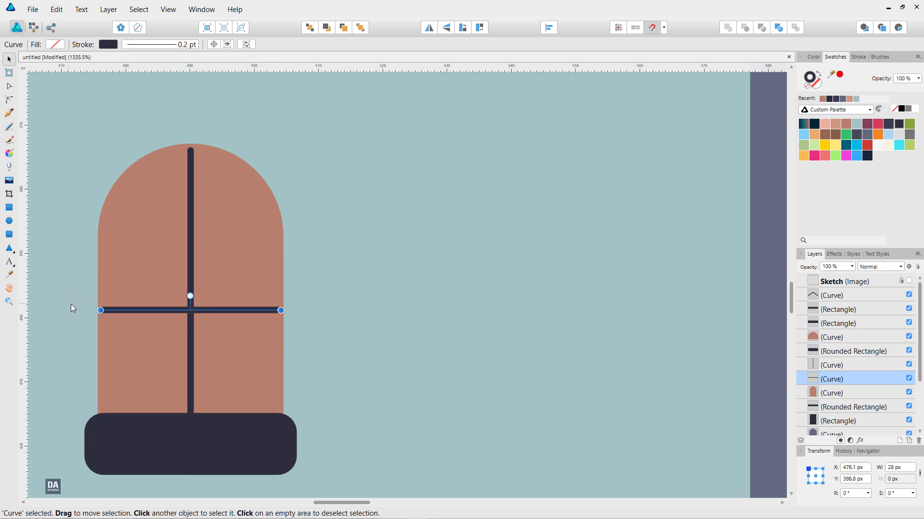
scroll(70, 308, "down", 3)
left_click_drag(116, 344, 237, 348)
Give the arched window pane a black outline
left_click(268, 346)
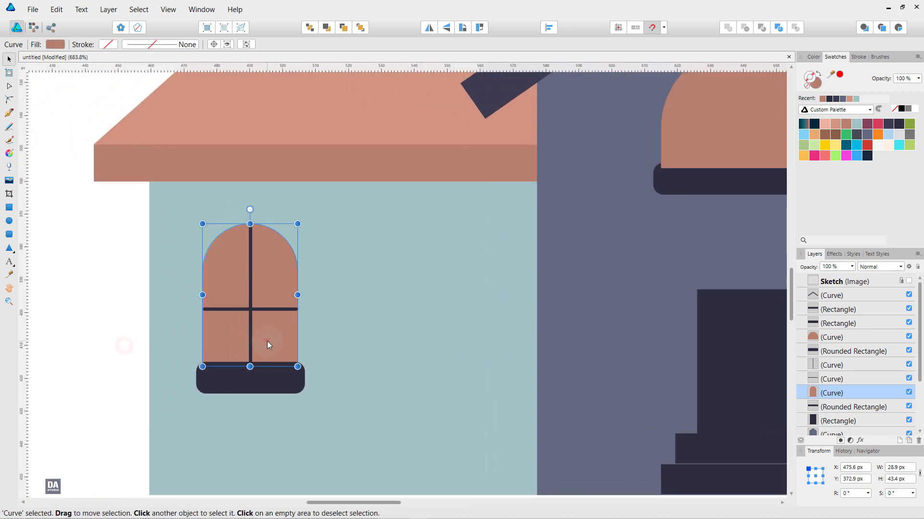
left_click(901, 109)
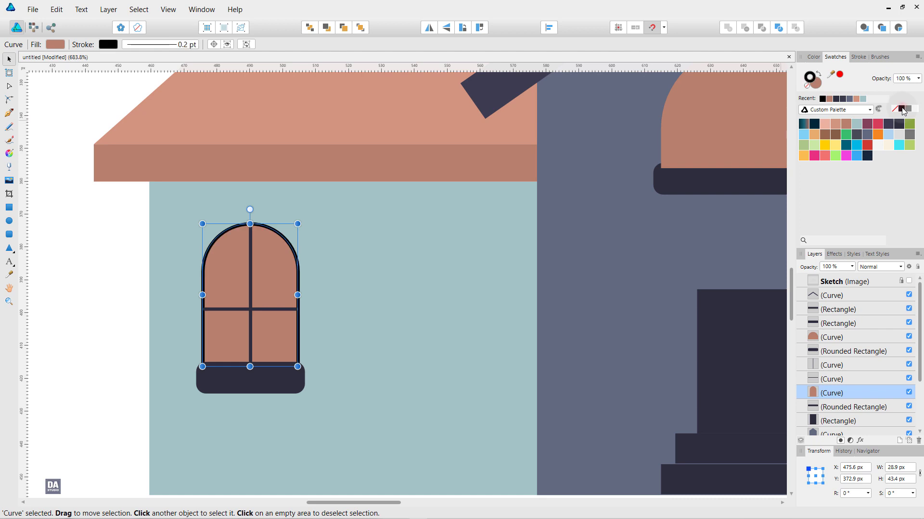
left_click(87, 311)
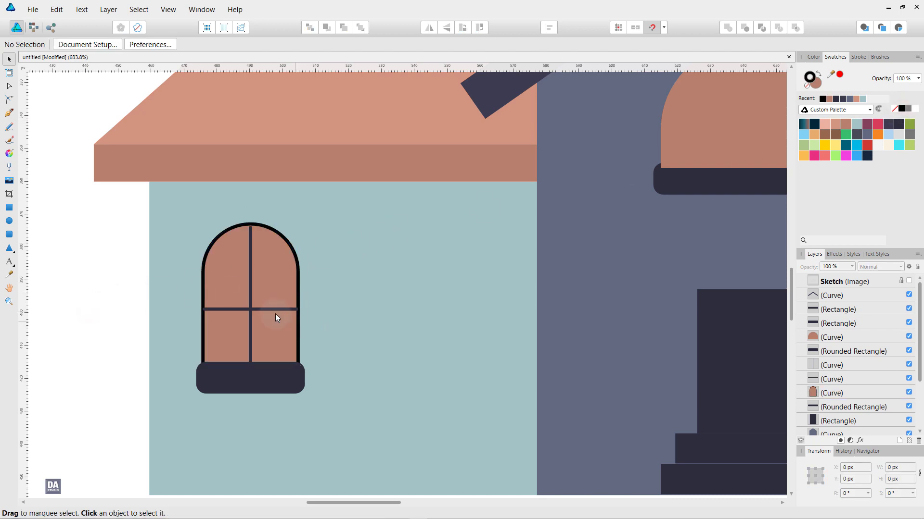
Widen the dark sill on both sides, then select it with the vertical mullion
scroll(269, 322, "down", 2)
scroll(267, 326, "down", 1)
scroll(268, 325, "up", 4)
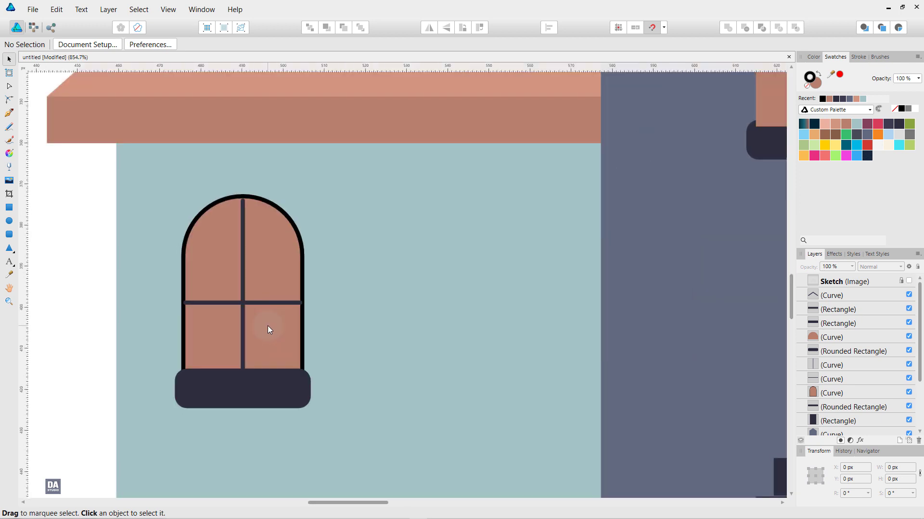
left_click(260, 380)
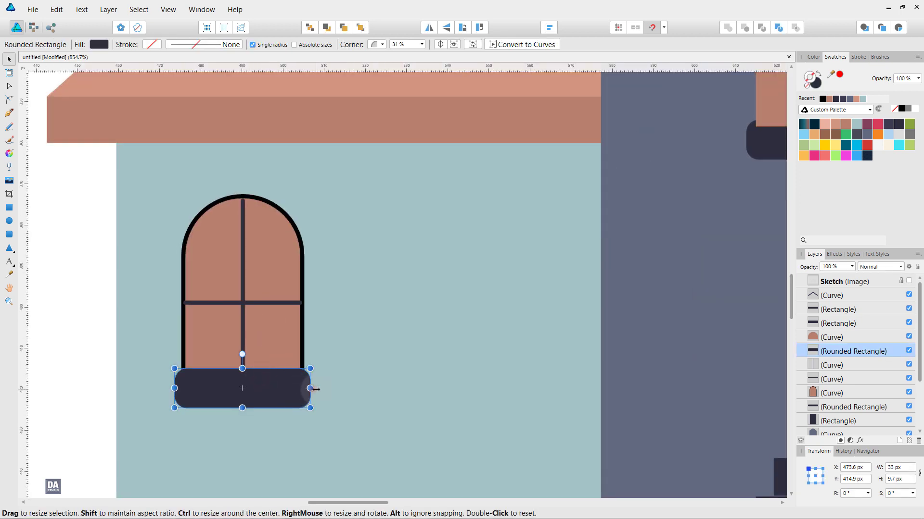
left_click_drag(315, 389, 320, 388)
left_click(107, 382)
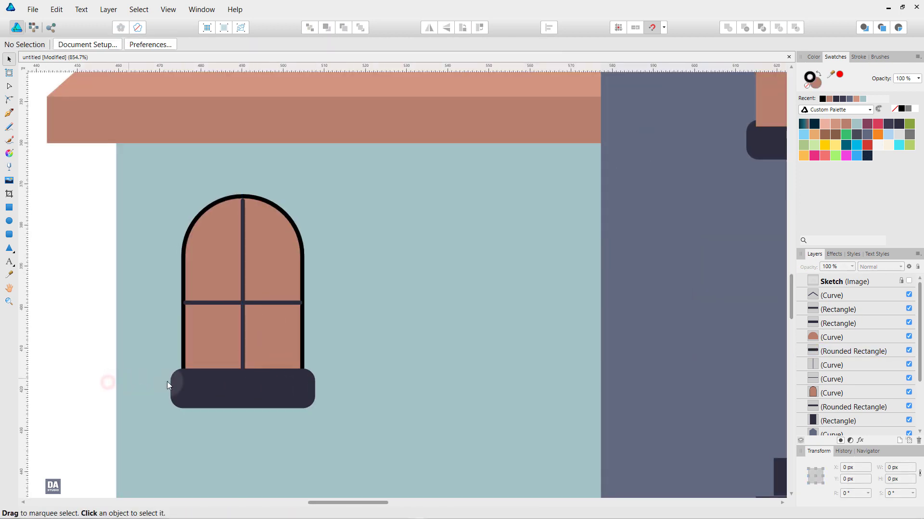
left_click(222, 388)
left_click(243, 347, "shift")
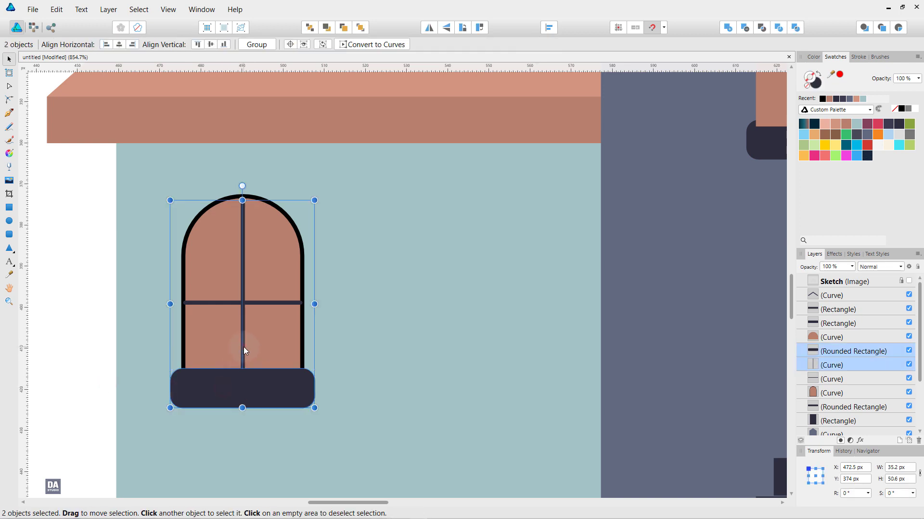
Group the arched window's sill, mullions and pane into one window group
left_click(268, 302, "shift")
left_click(276, 331, "shift")
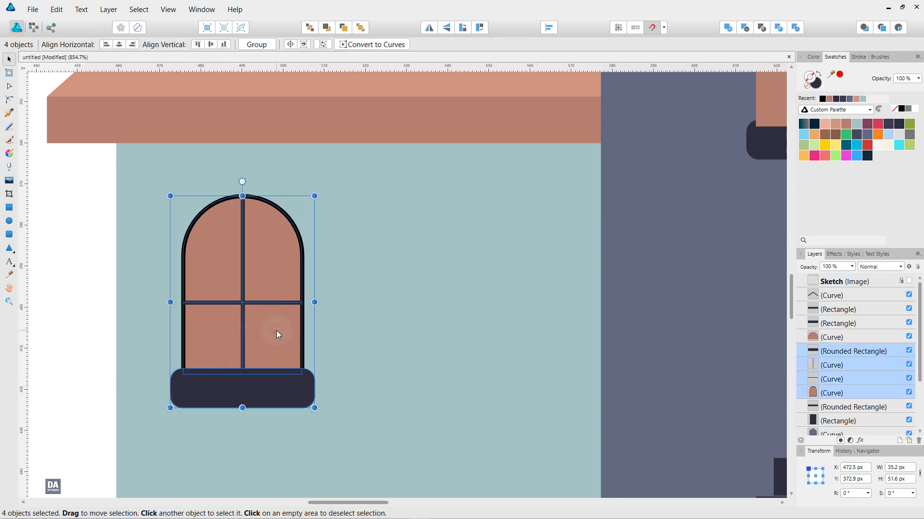
right_click(276, 331)
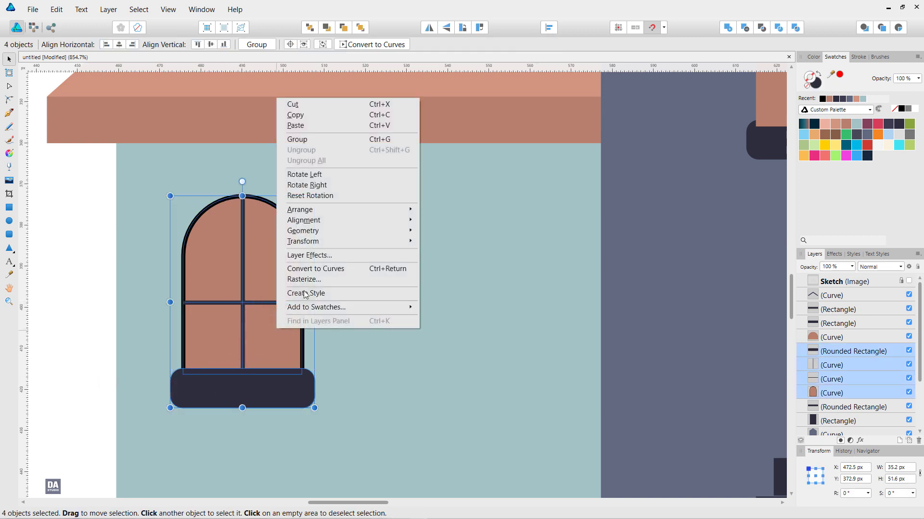
left_click(331, 138)
Show the Sketch layer and place window copies on the sketched side-wall window positions
left_click(908, 281)
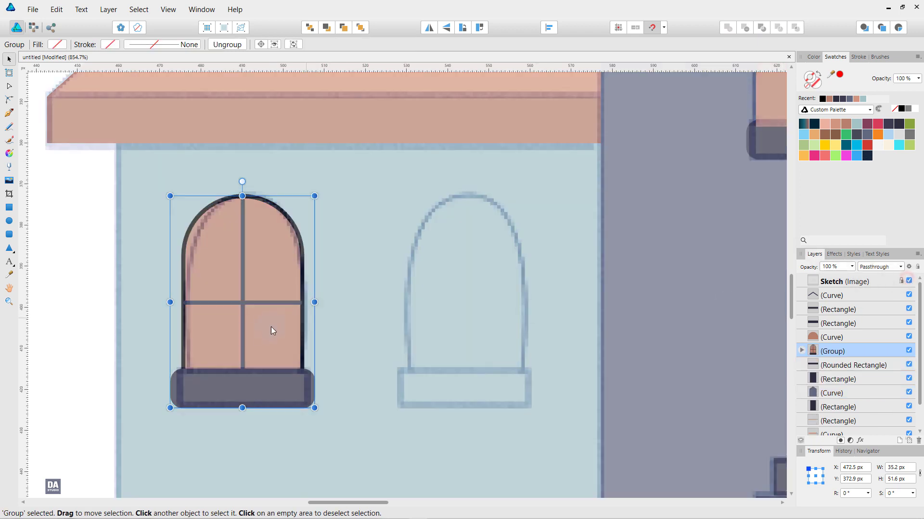
left_click_drag(271, 330, 483, 340)
scroll(483, 339, "down", 3, "ctrl")
scroll(487, 339, "down", 2, "ctrl")
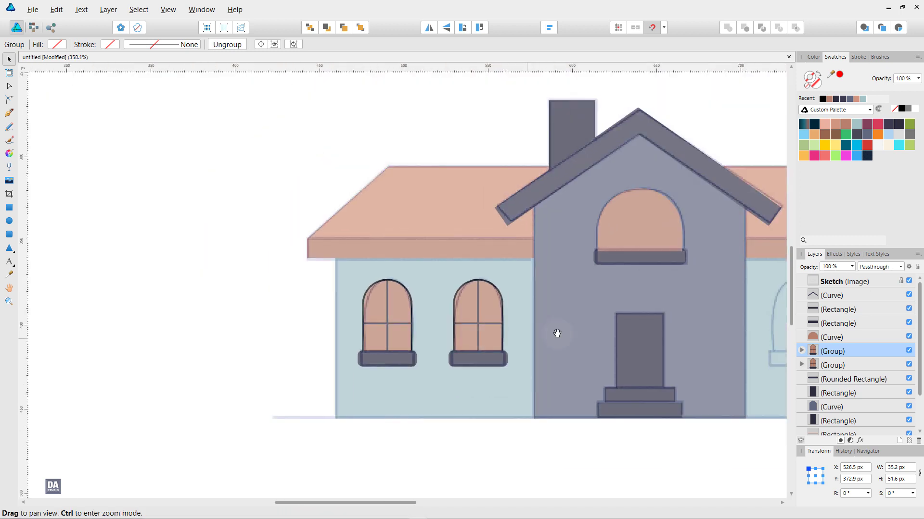
mouse_move(556, 330)
left_mouse_down()
mouse_move(178, 331)
mouse_move(581, 348)
left_mouse_up()
left_click(174, 334, "shift")
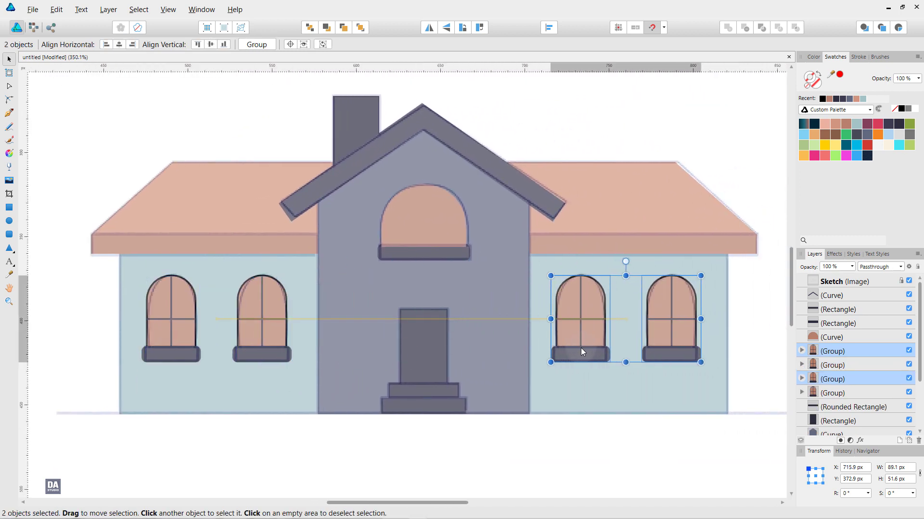
left_click_drag(580, 348, 579, 348)
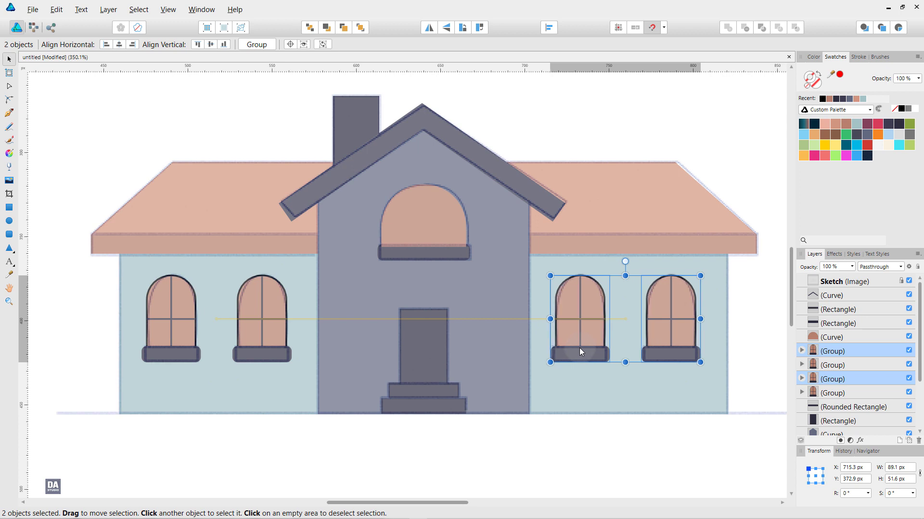
Group the four side-wall windows into a single group
left_click(761, 344)
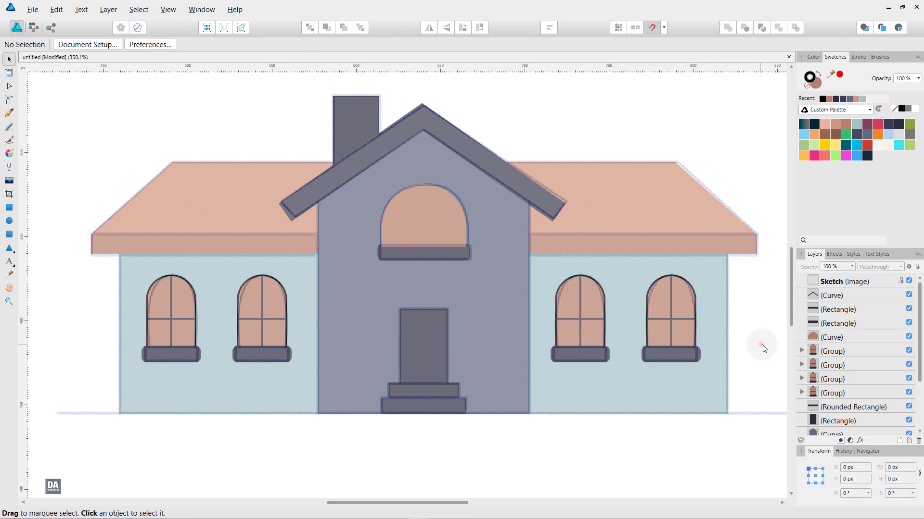
left_click(683, 332)
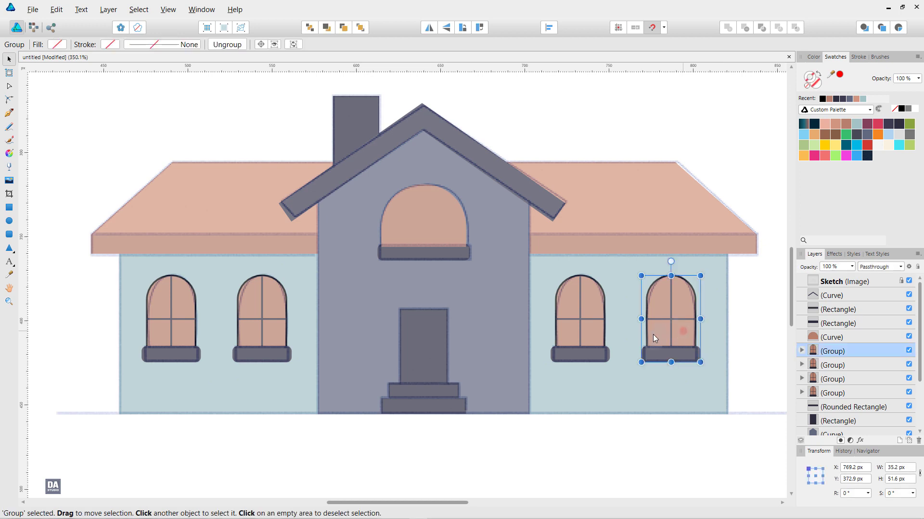
left_click(588, 339, "shift")
left_click(260, 332, "shift")
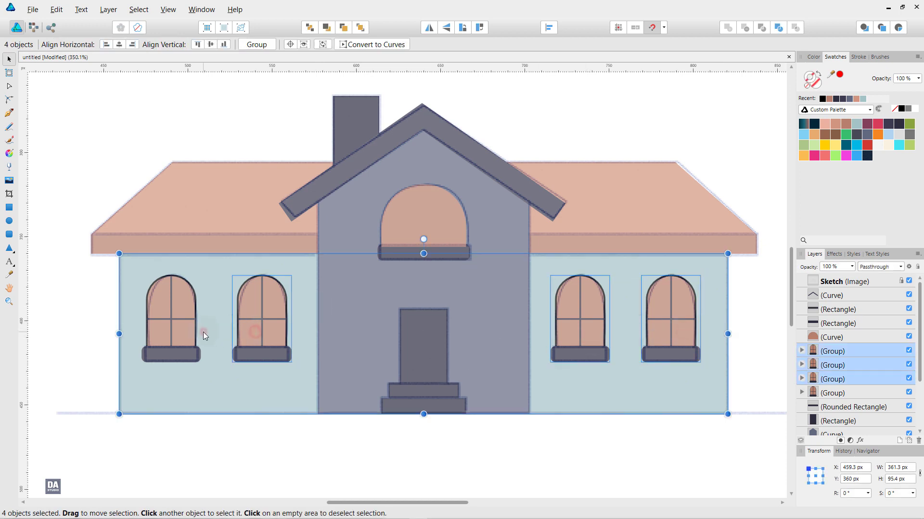
left_click(199, 332, "shift")
right_click(189, 330)
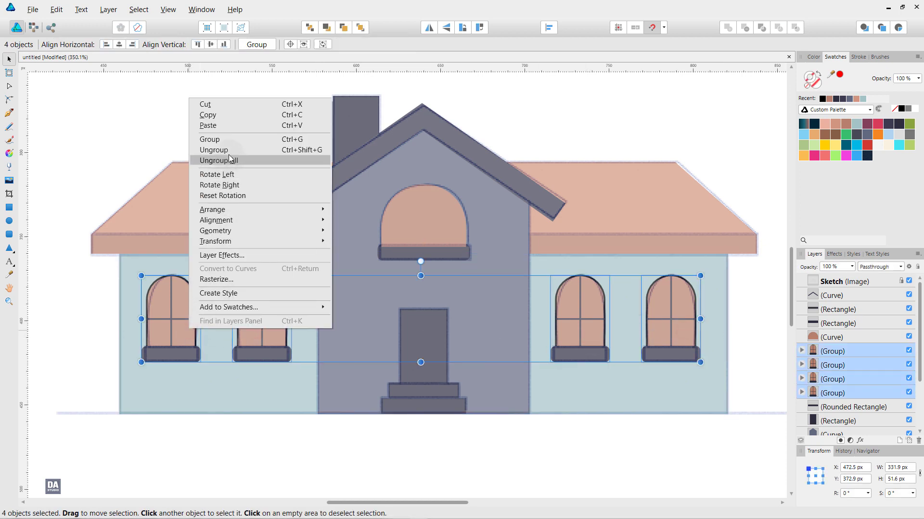
left_click(210, 139)
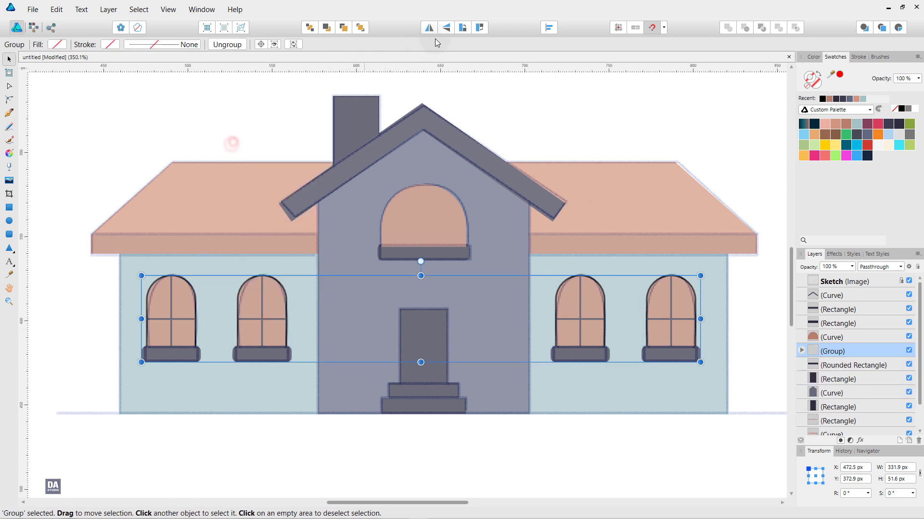
Centre the window group horizontally, then ungroup it back into four windows
left_click(548, 28)
left_click(568, 59)
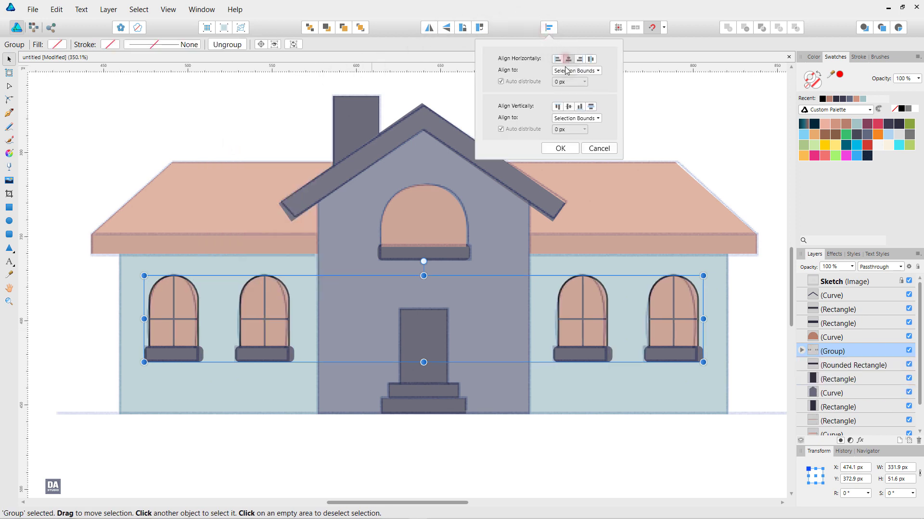
left_click(569, 149)
right_click(594, 314)
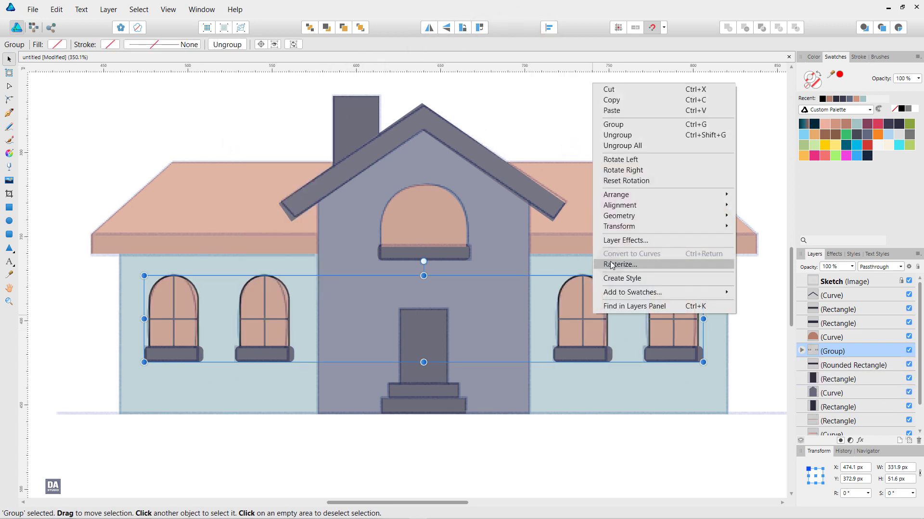
left_click(629, 134)
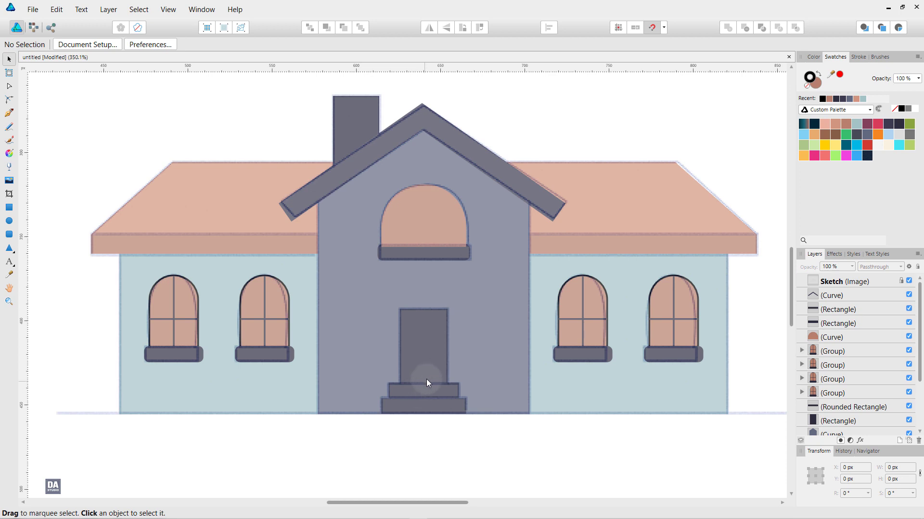
Draw a vertical and a horizontal mullion bar across the attic arch window with the Pen tool
scroll(421, 236, "up", 3)
scroll(423, 213, "up", 2)
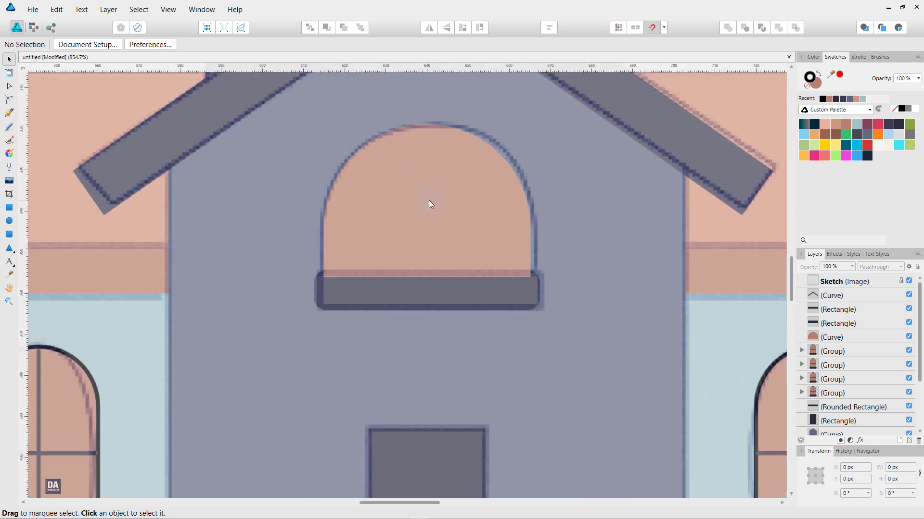
left_click(9, 115)
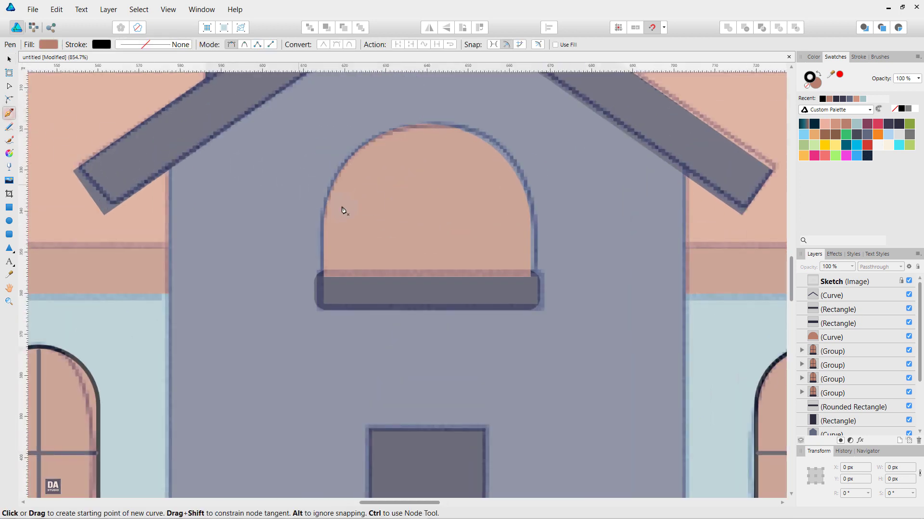
left_click(427, 275)
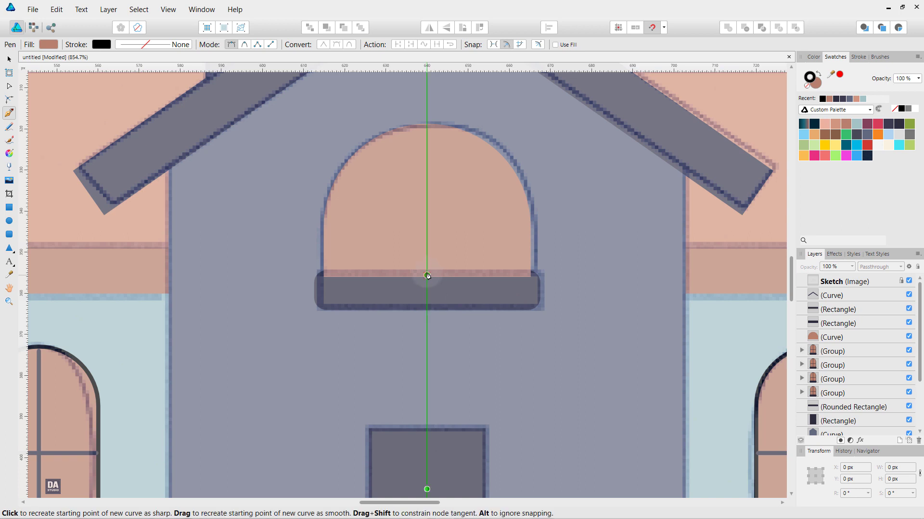
left_click(428, 123)
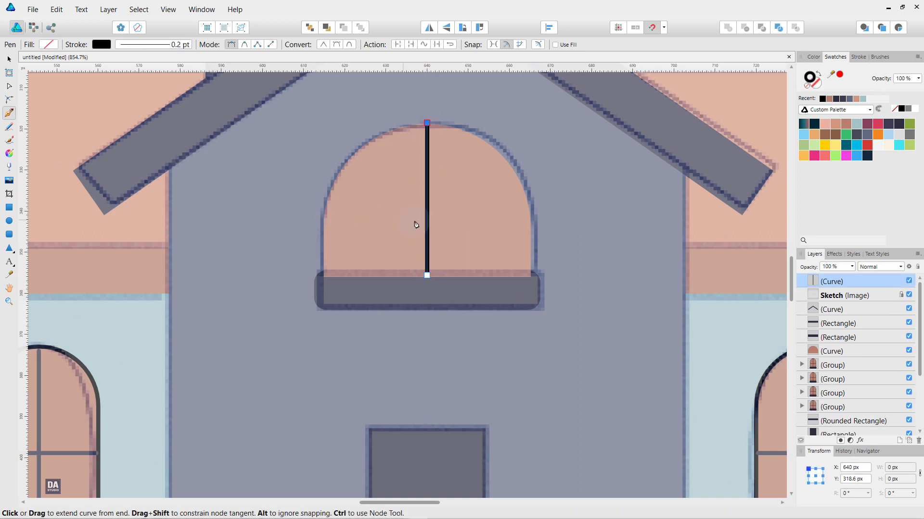
scroll(417, 224, "down", 5)
scroll(416, 225, "up", 2)
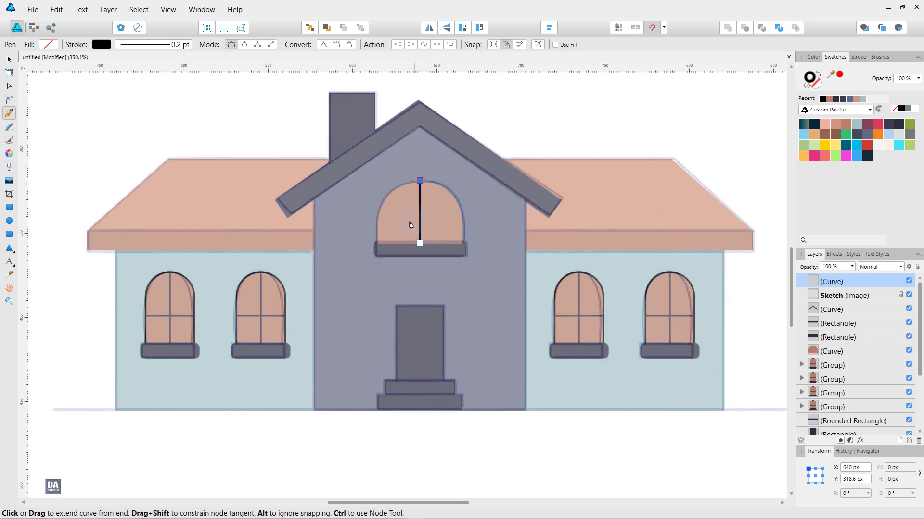
left_click(292, 125, "ctrl")
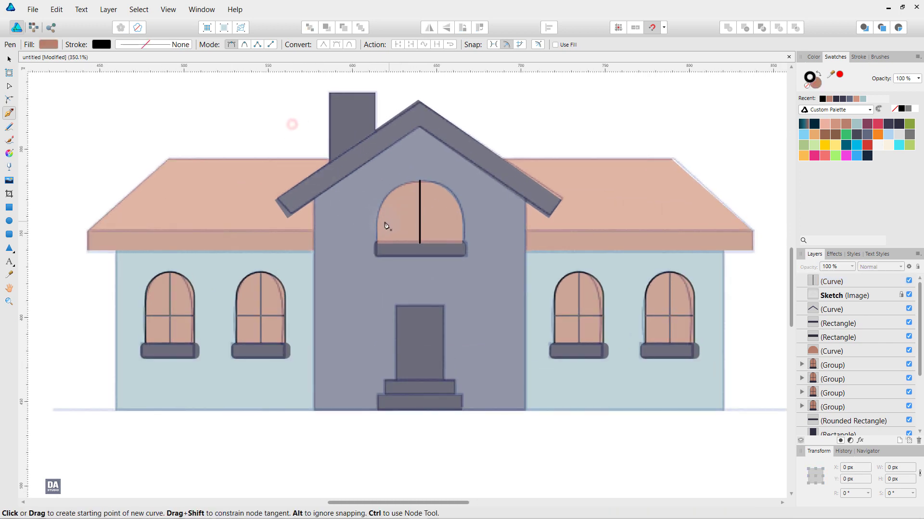
left_click(377, 220)
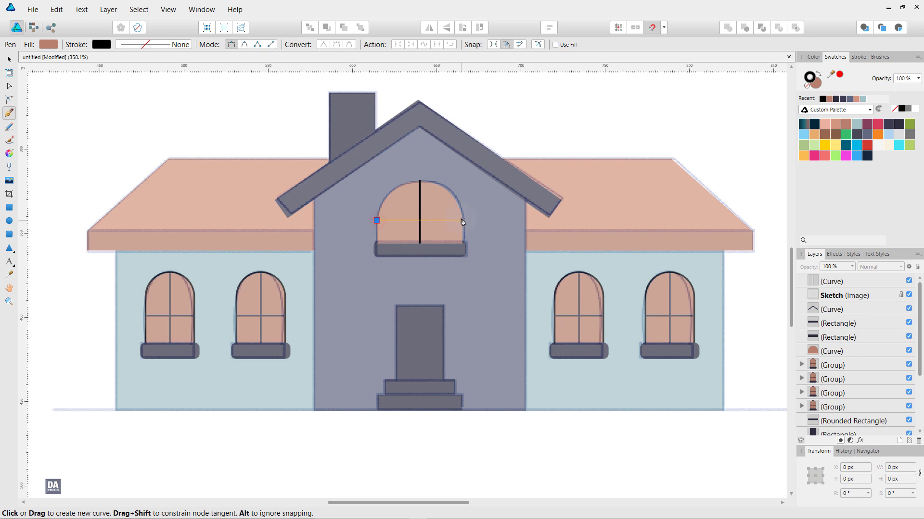
left_click(462, 222)
left_click(505, 124, "ctrl")
Hide the Sketch layer and move both new bars two steps down the stacking order
scroll(439, 222, "up", 1)
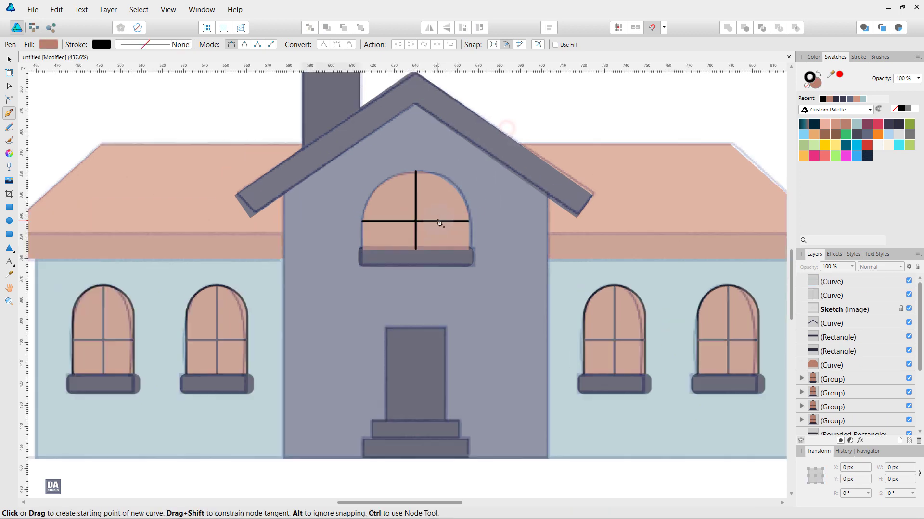
scroll(439, 222, "up", 1)
scroll(434, 211, "up", 1)
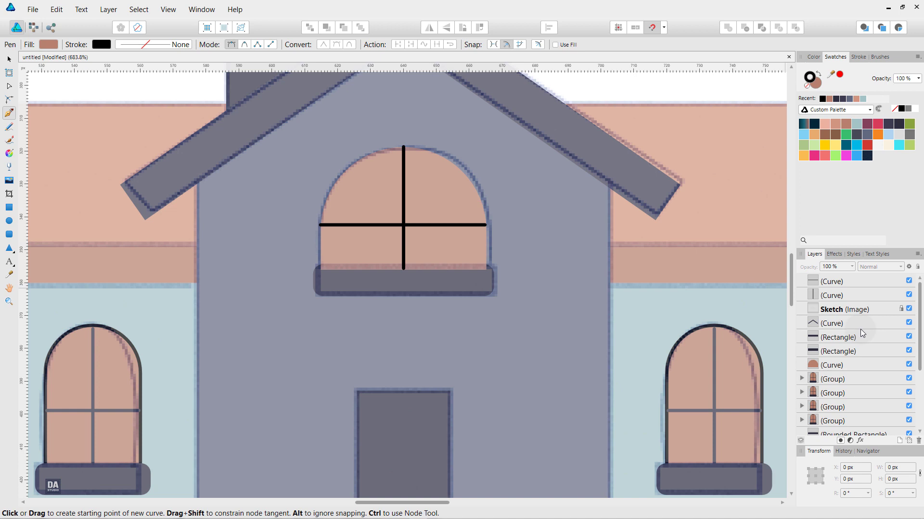
left_click(909, 309)
left_click(859, 294)
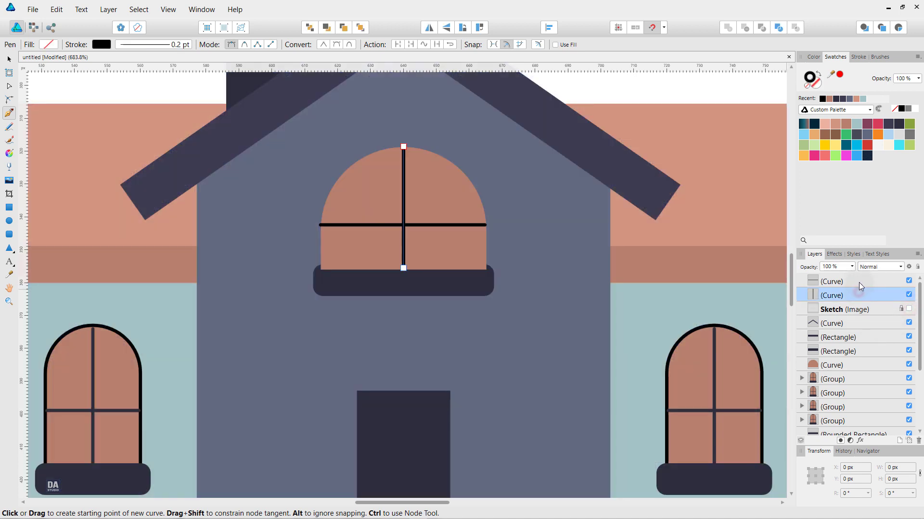
key("ctrl+bracketleft")
key("ctrl+bracketleft")
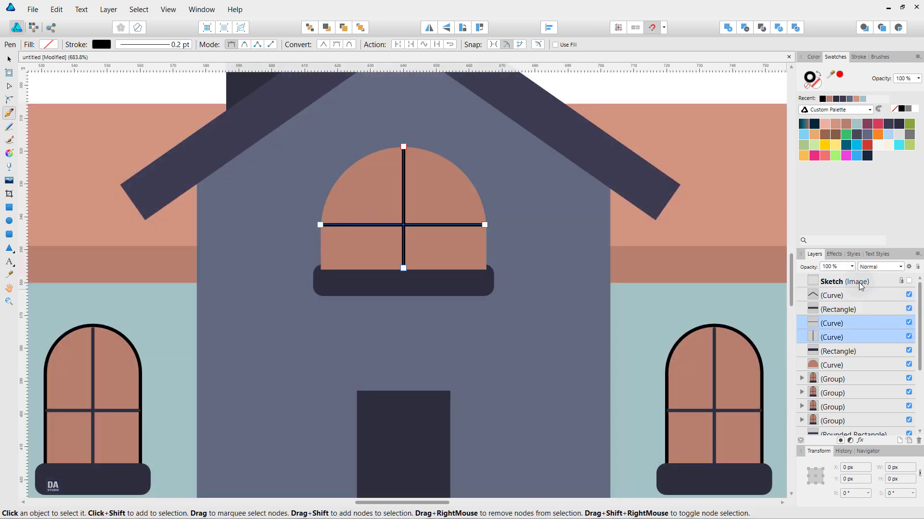
key("ctrl+bracketleft")
key("ctrl+bracketleft")
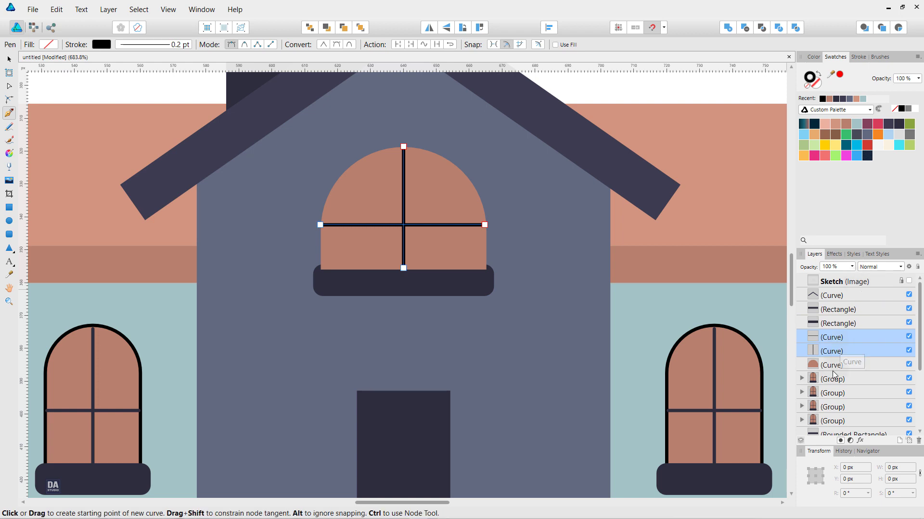
Give the attic arch a black outline and stack the sill above the arch and bars
left_click(837, 366)
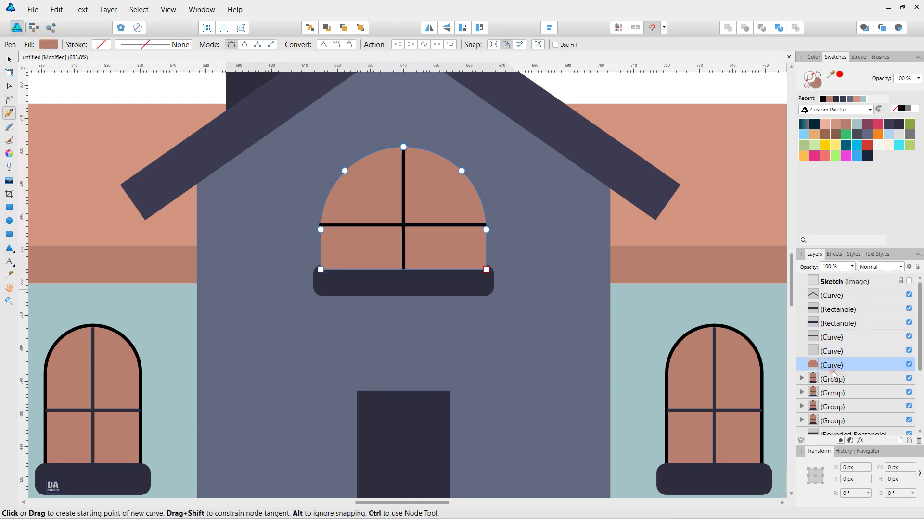
left_click(901, 109)
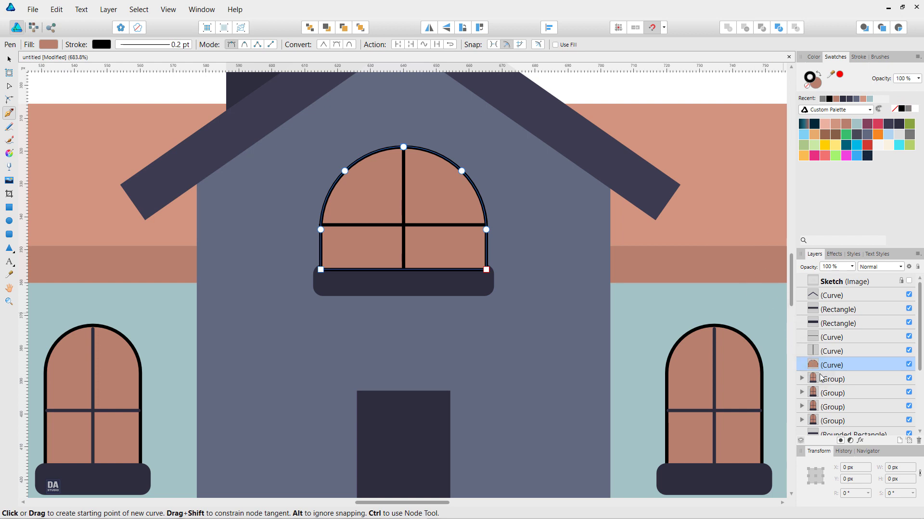
left_click(830, 351, "ctrl")
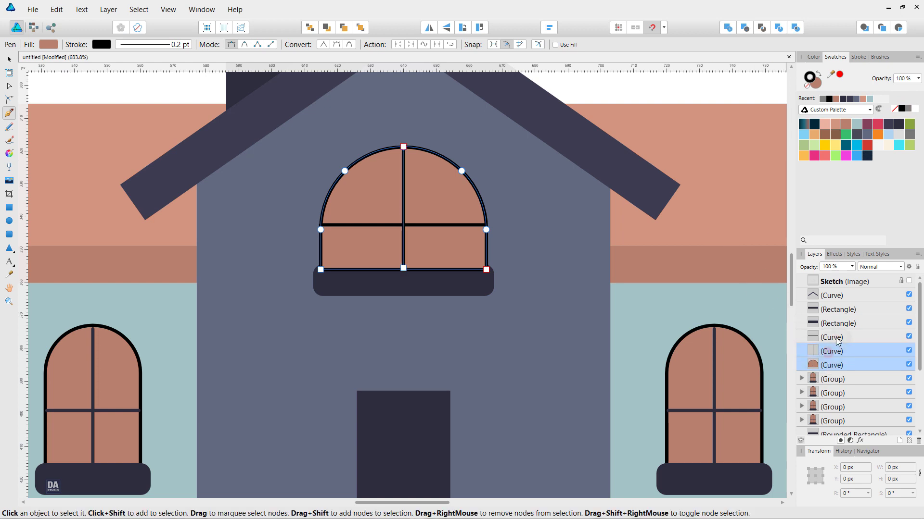
key("ctrl+bracketleft")
key("ctrl+bracketleft")
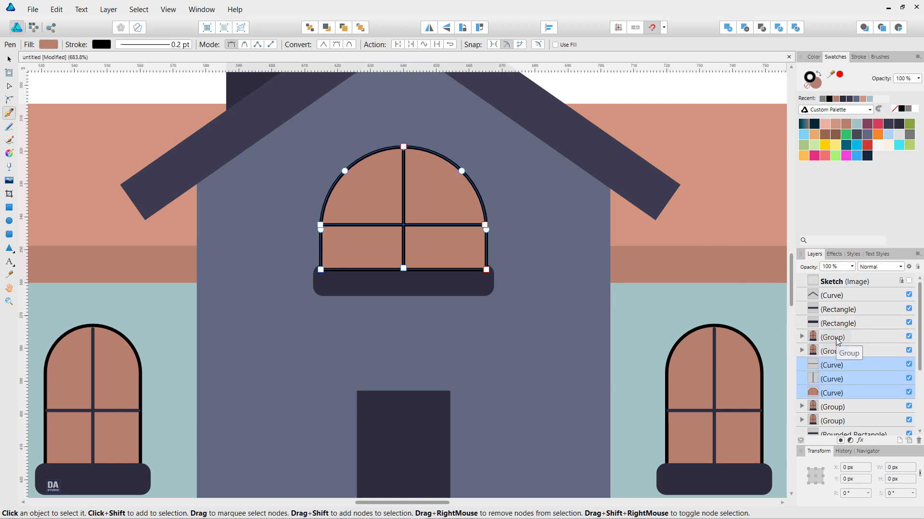
key("ctrl+bracketleft")
key("ctrl+bracketleft")
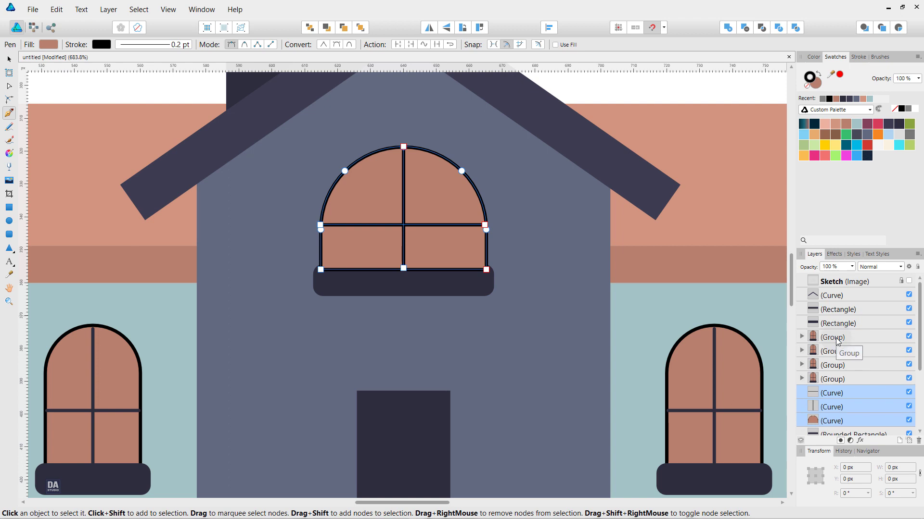
scroll(837, 342, "down", 1)
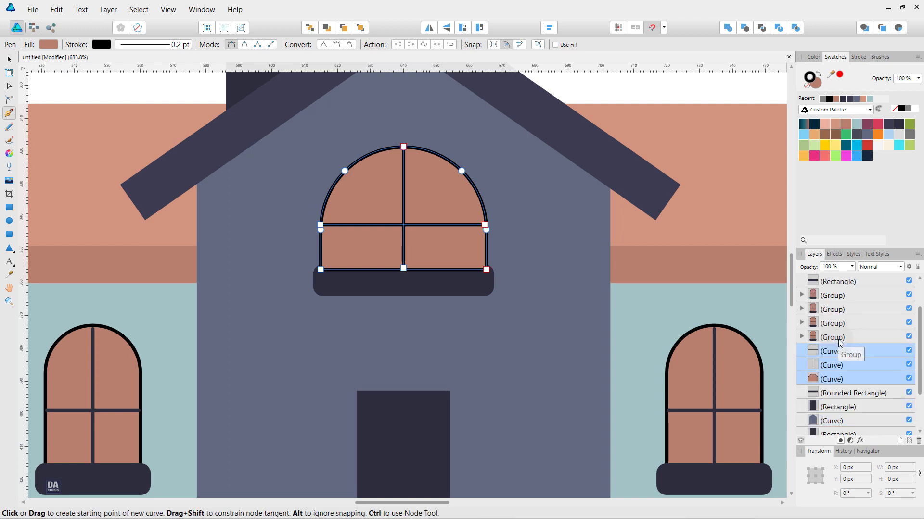
left_click(853, 394)
key("ctrl+bracketright")
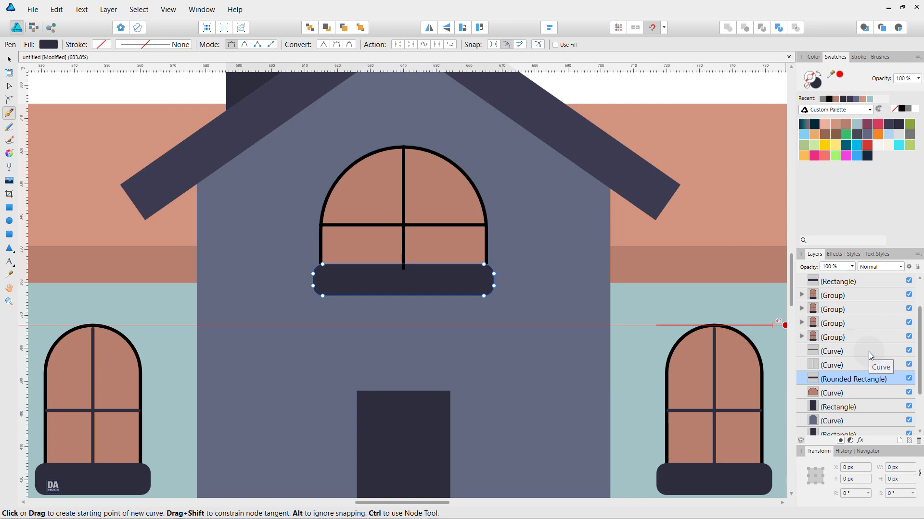
key("ctrl+bracketright")
key("ctrl+bracketright")
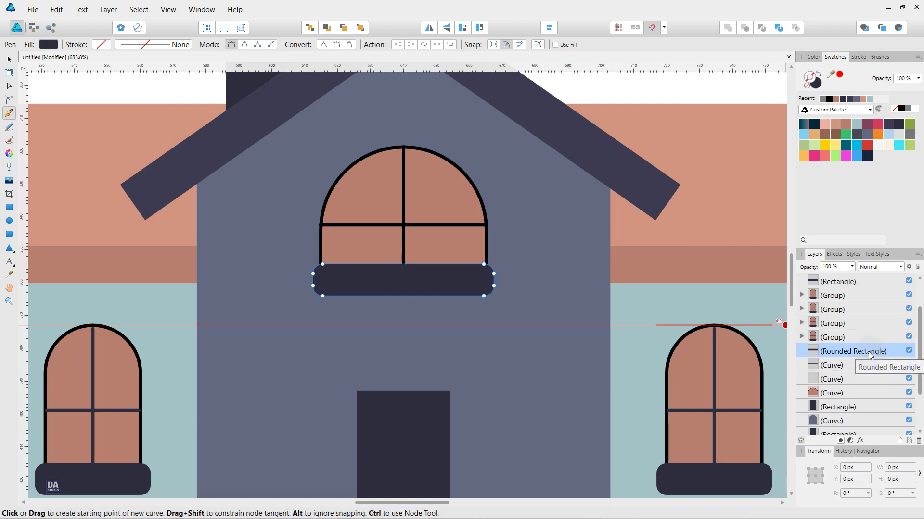
Shorten the horizontal and vertical attic mullions to fit inside the arch, 49.3 px by 36.1 px
key("v")
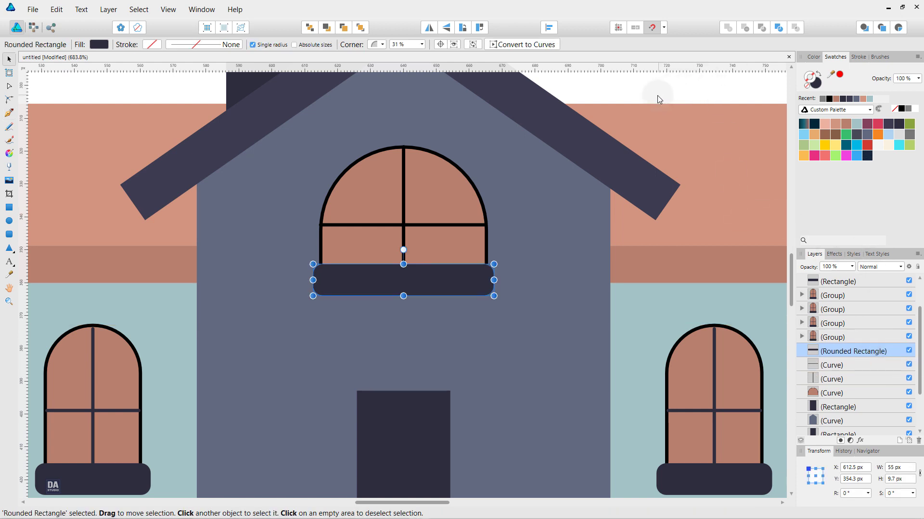
left_click(657, 95)
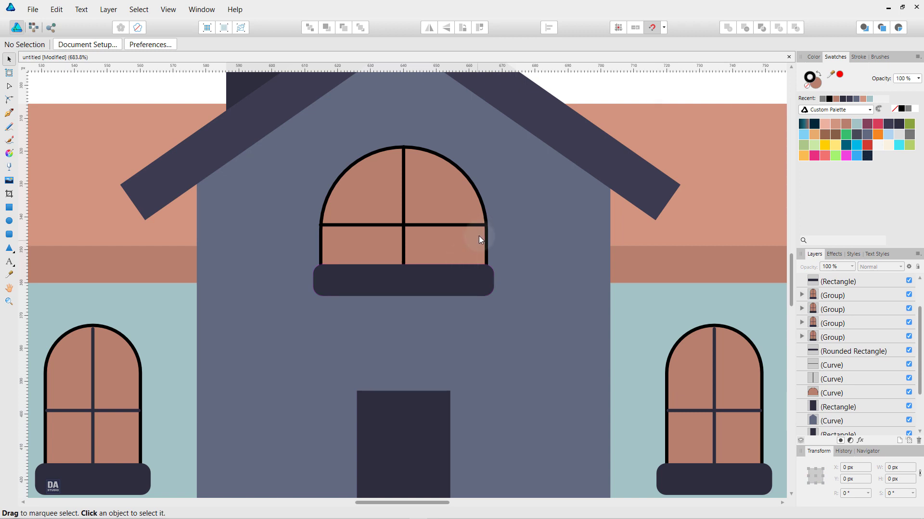
scroll(383, 230, "up", 3)
left_click(373, 219)
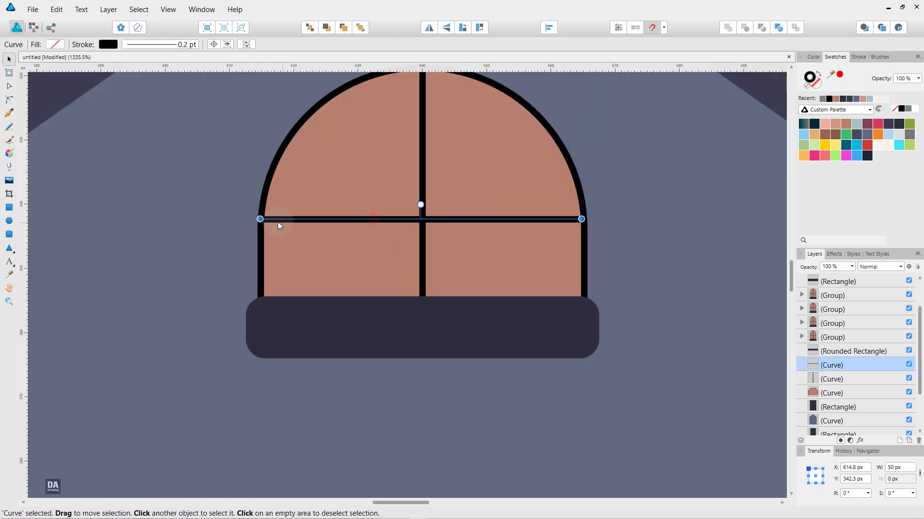
left_click_drag(259, 219, 264, 219)
scroll(482, 212, "down", 1)
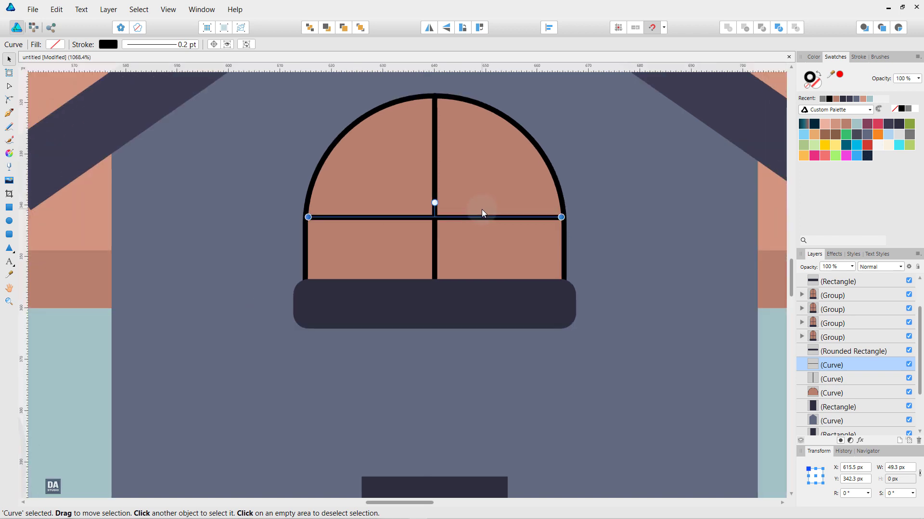
left_click(435, 140)
left_click_drag(434, 84, 433, 99)
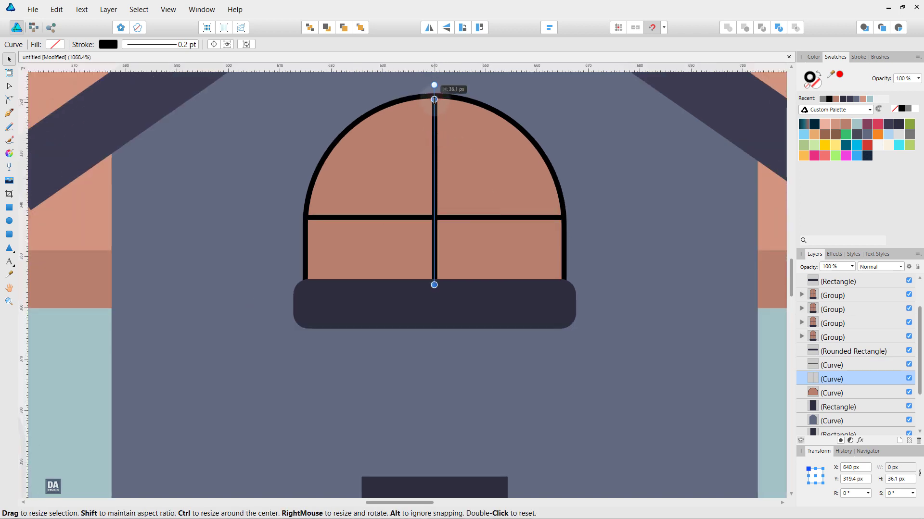
scroll(449, 154, "down", 4)
left_click(570, 86)
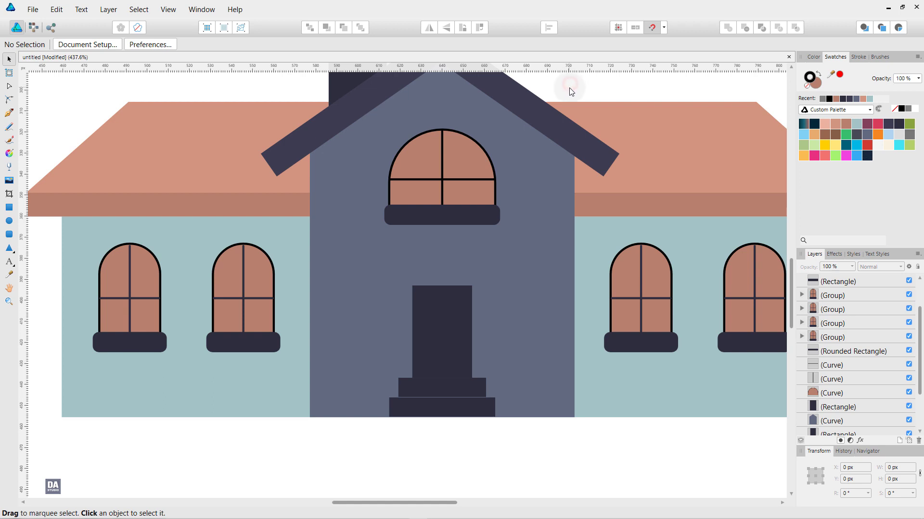
Nudge the door and its upper step slightly downward onto the bottom step
scroll(473, 362, "up", 2)
scroll(473, 362, "up", 2)
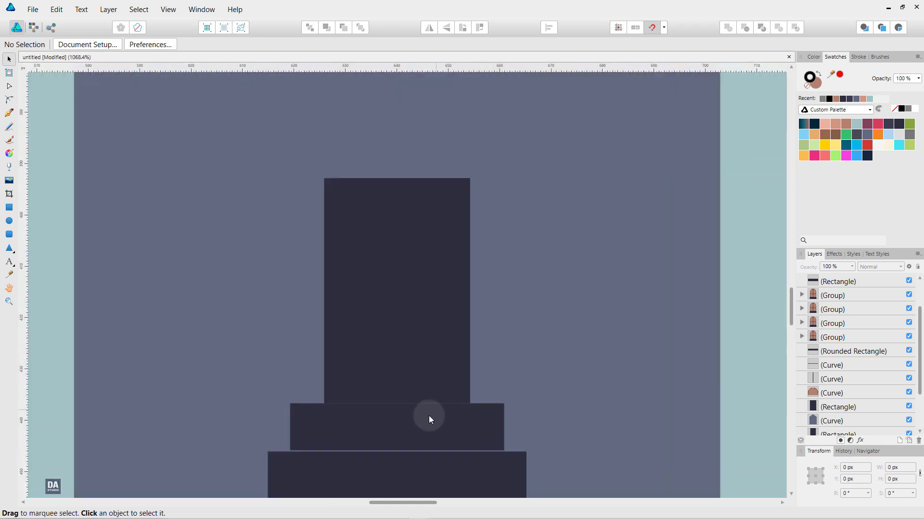
left_click(410, 437)
left_click(425, 366, "shift")
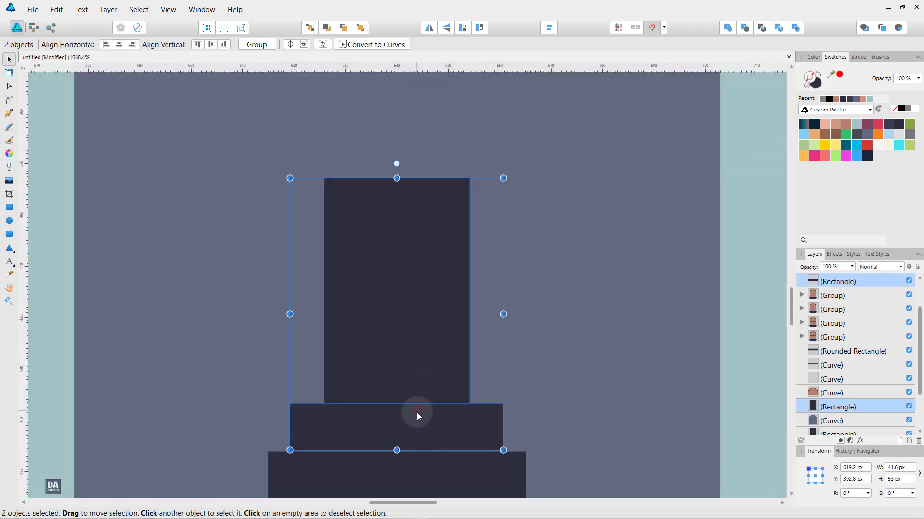
left_click_drag(418, 410, 417, 412)
Select and check the bottom and upper step rectangles in the layers
scroll(418, 426, "down", 4)
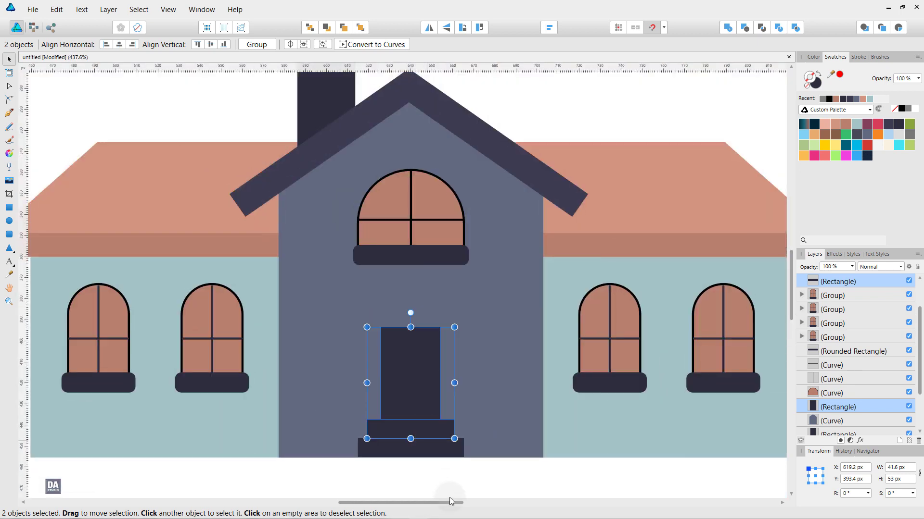
left_click(449, 489)
left_click(443, 452)
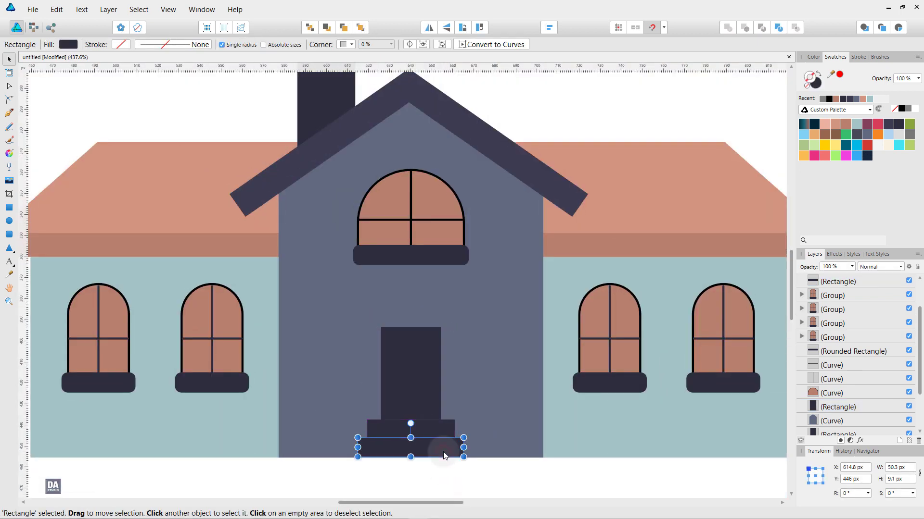
left_click(446, 434, "shift")
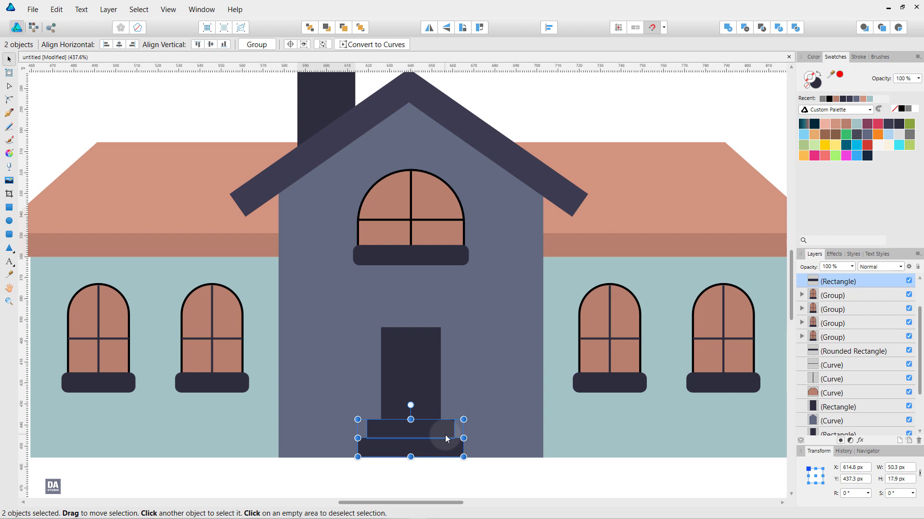
scroll(880, 323, "up", 1)
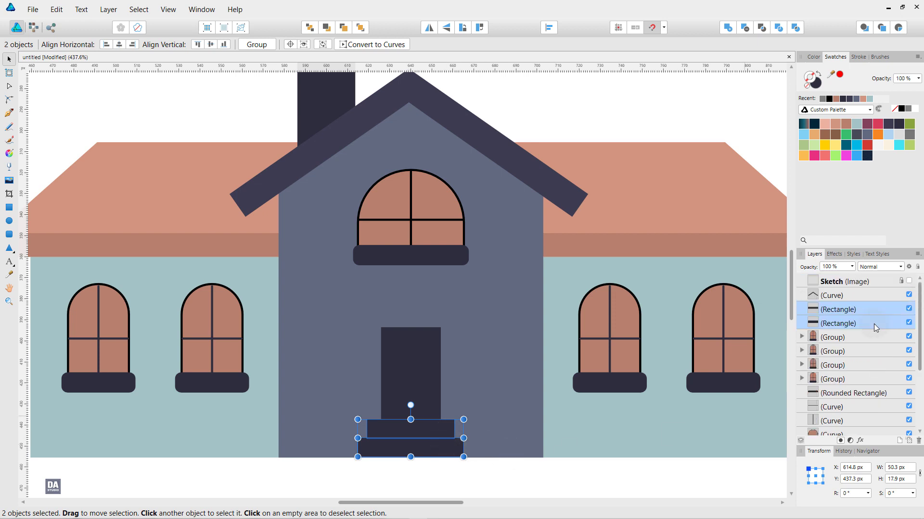
left_click(647, 474)
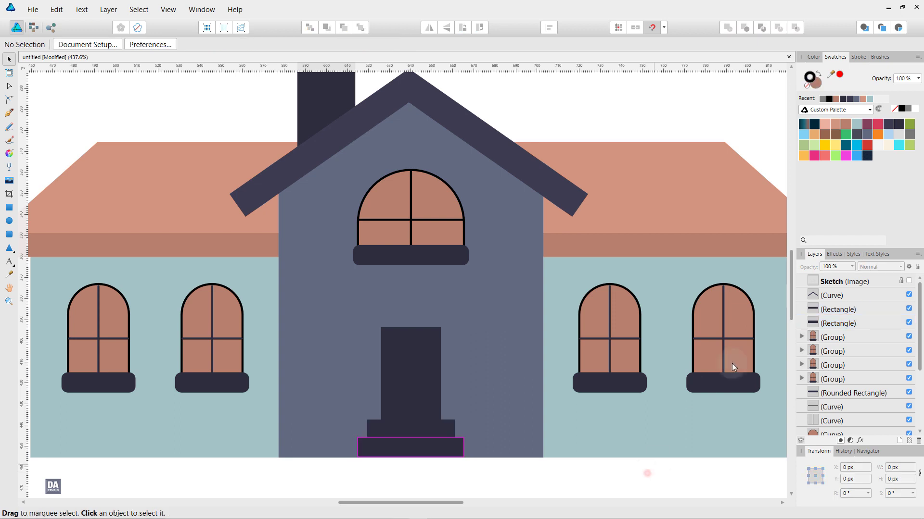
left_click(821, 324)
left_click(829, 312)
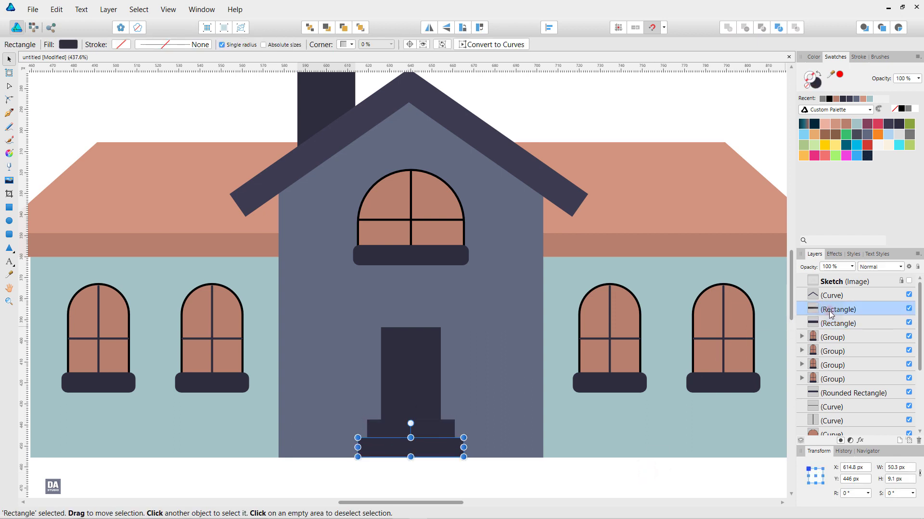
left_click(643, 474)
scroll(485, 410, "down", 3)
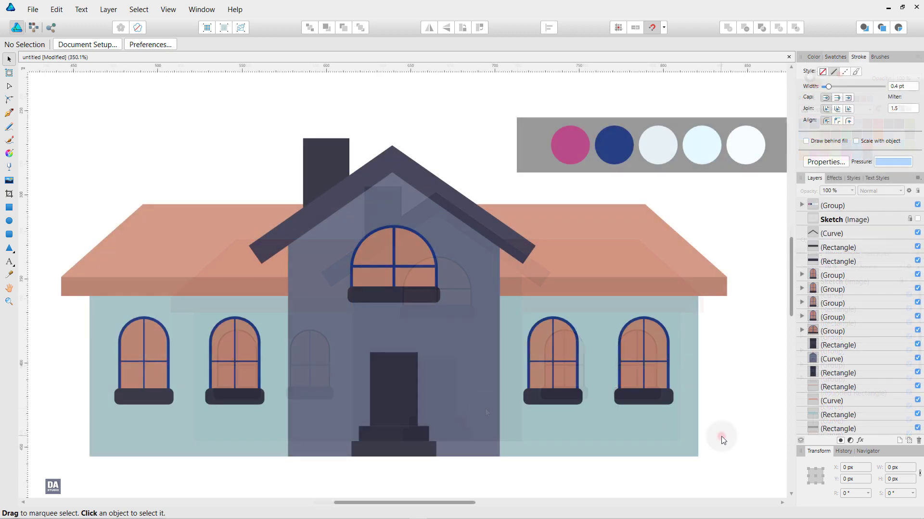
Fill the eave strip with a pale palette colour and the roof with magenta
left_click(710, 293)
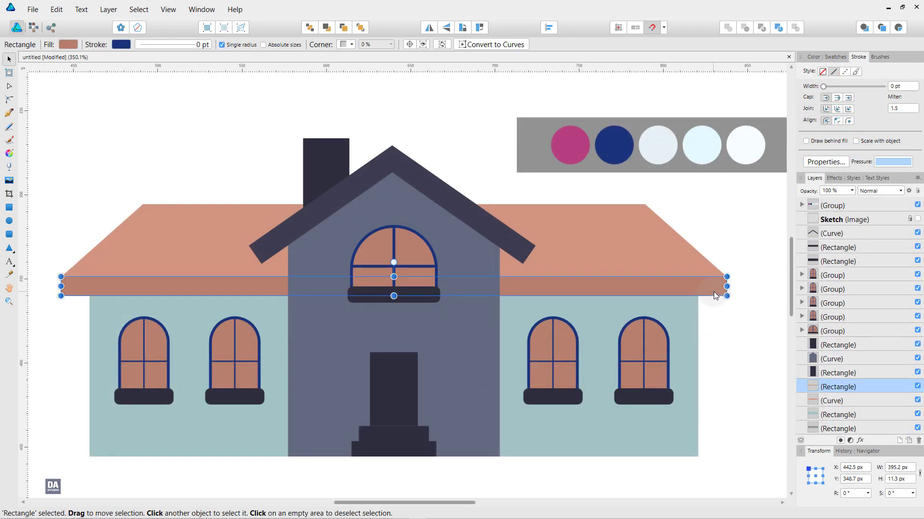
key("i")
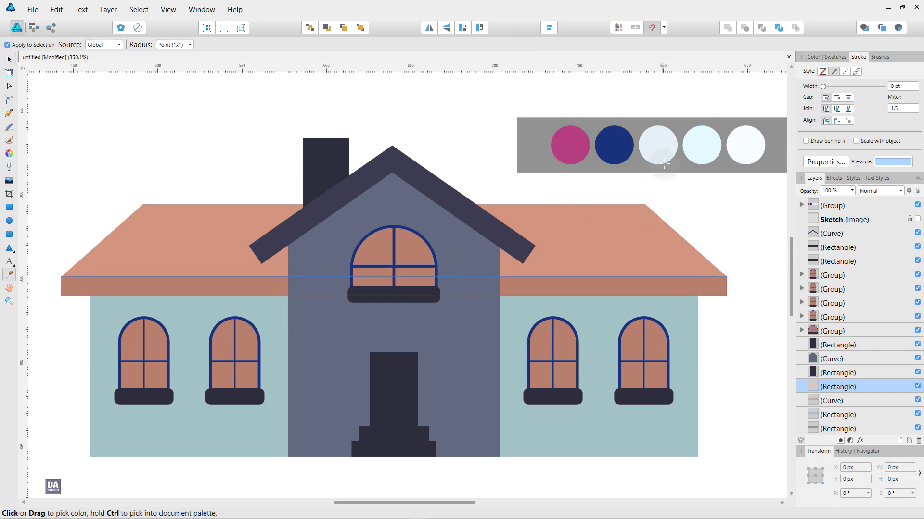
left_click(694, 154)
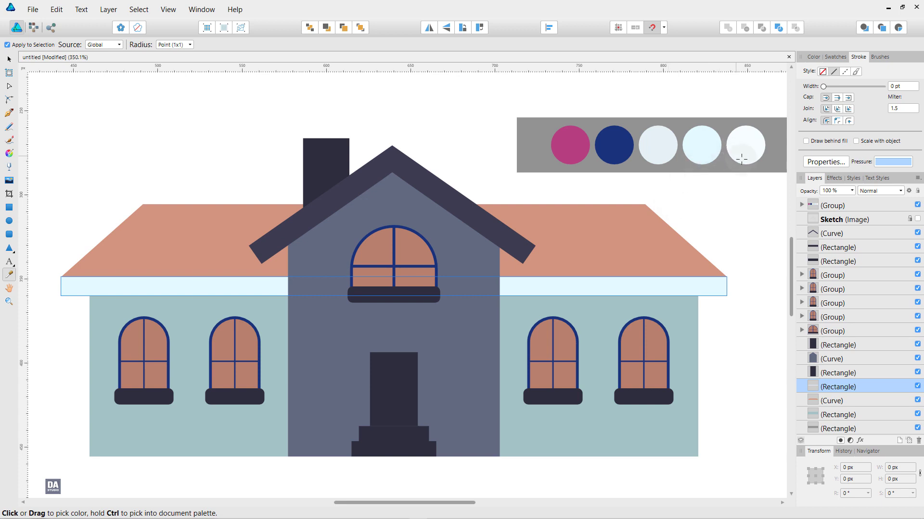
key("v")
left_click(656, 230)
key("i")
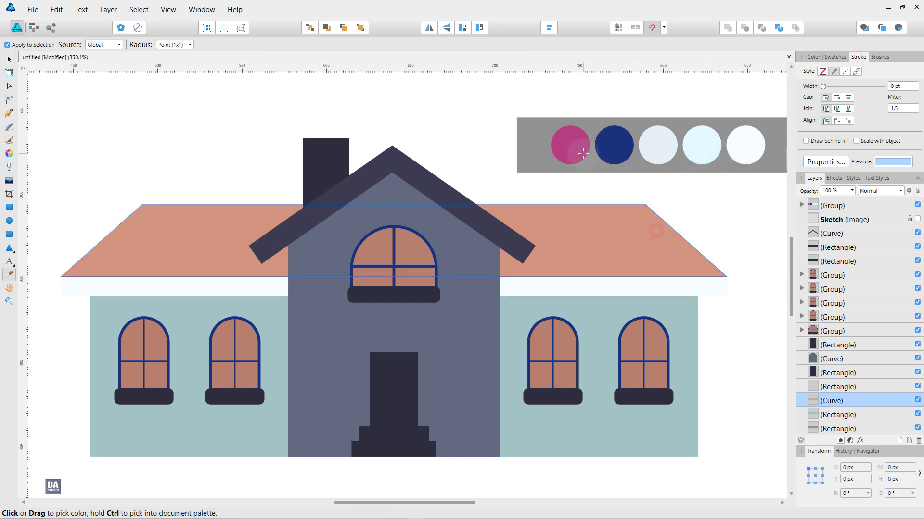
left_click(578, 152)
Colour the side walls light blue-white and the central house body near-white
key("v")
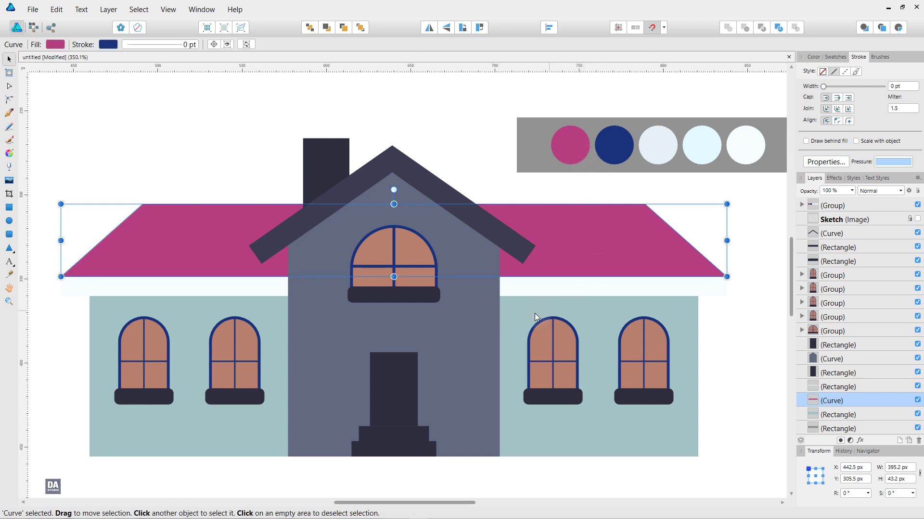
left_click(585, 314)
key("i")
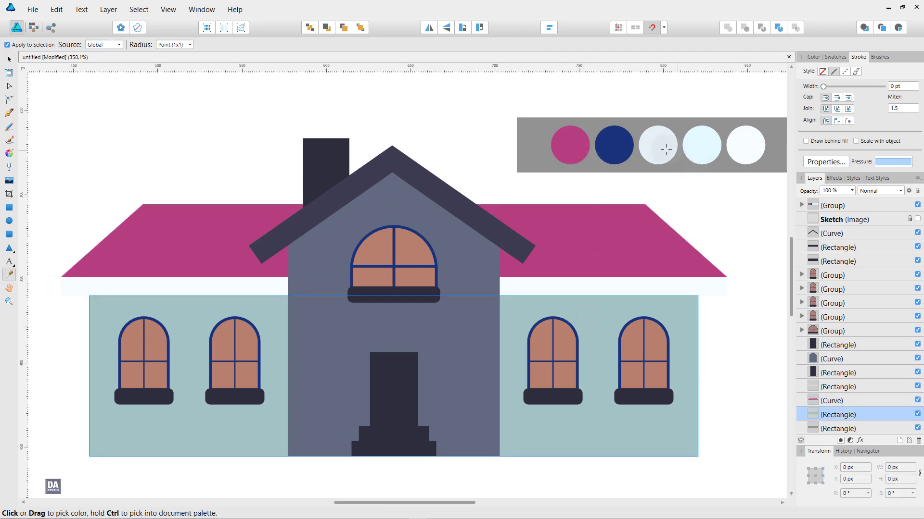
left_click(660, 147)
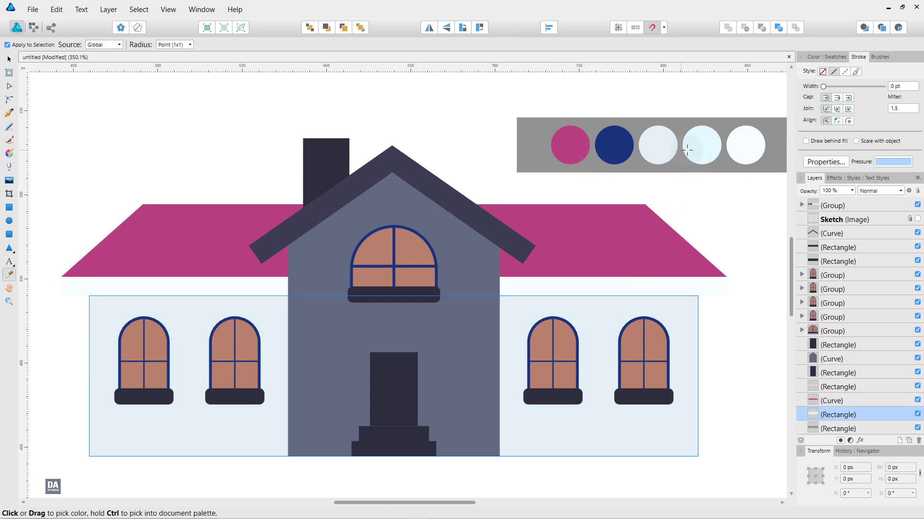
key("v")
left_click(479, 322)
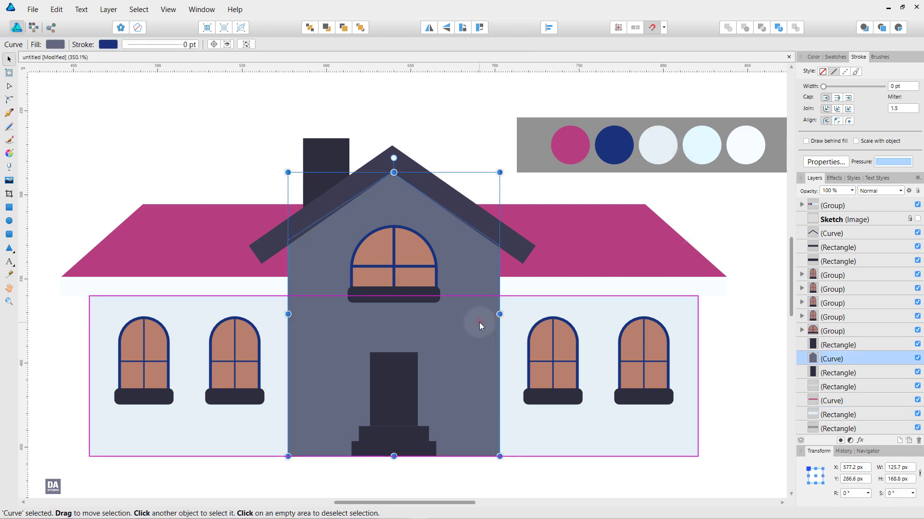
key("i")
left_click(736, 153)
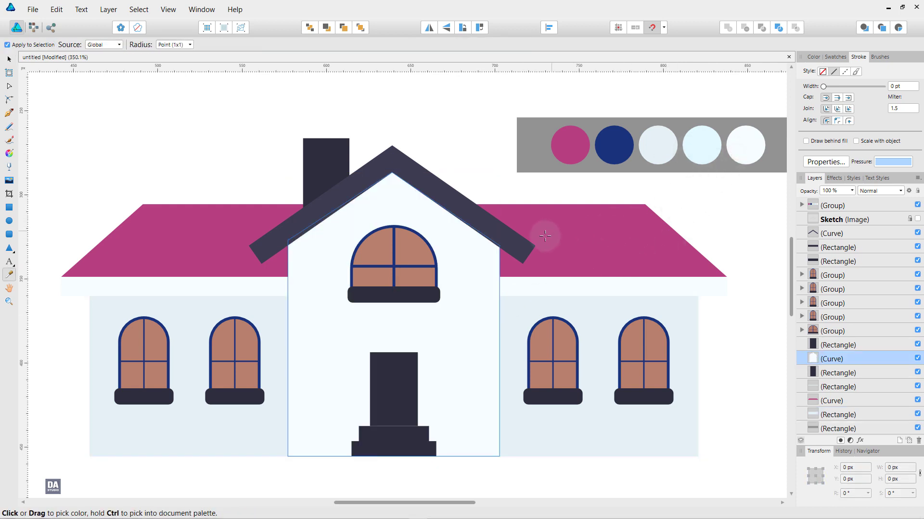
Fill the gable roof trim with a light palette colour
key("v")
left_click(520, 247)
key("i")
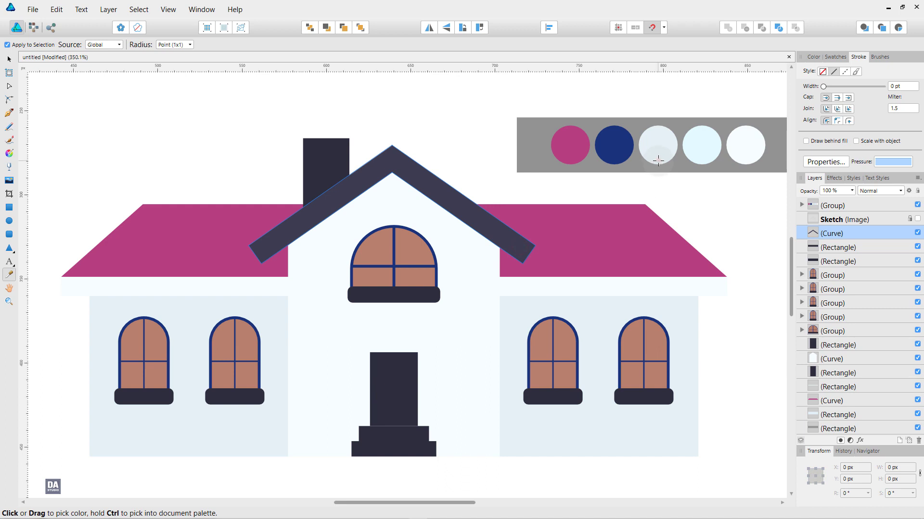
left_click(658, 161)
Fill the chimney and the door with the magenta palette colour
key("v")
left_click(334, 170)
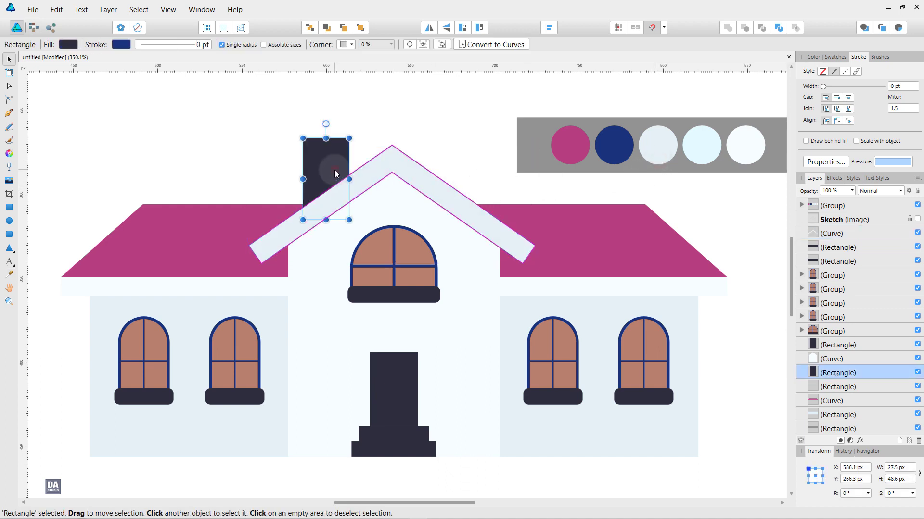
key("i")
left_click(570, 145)
key("v")
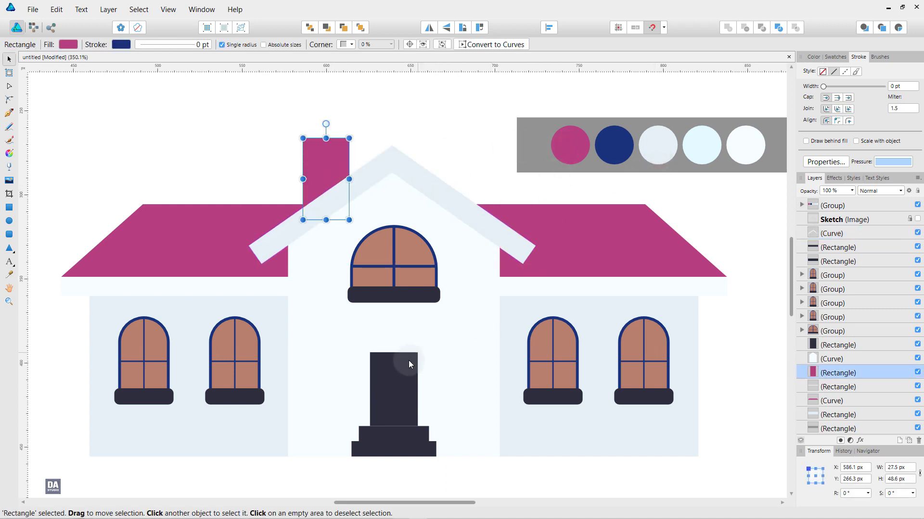
left_click(410, 364)
key("i")
left_click(570, 147)
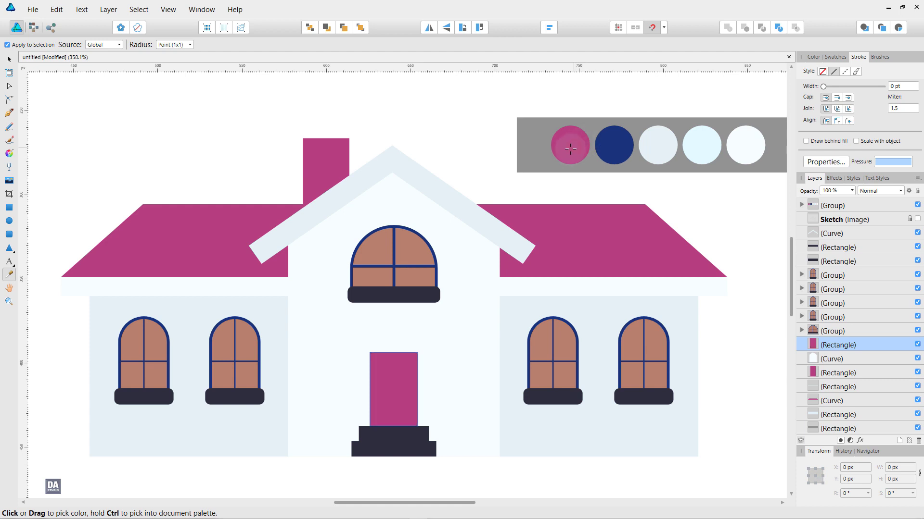
Turn all five window sills near-white from the palette
key("v")
left_click(159, 397)
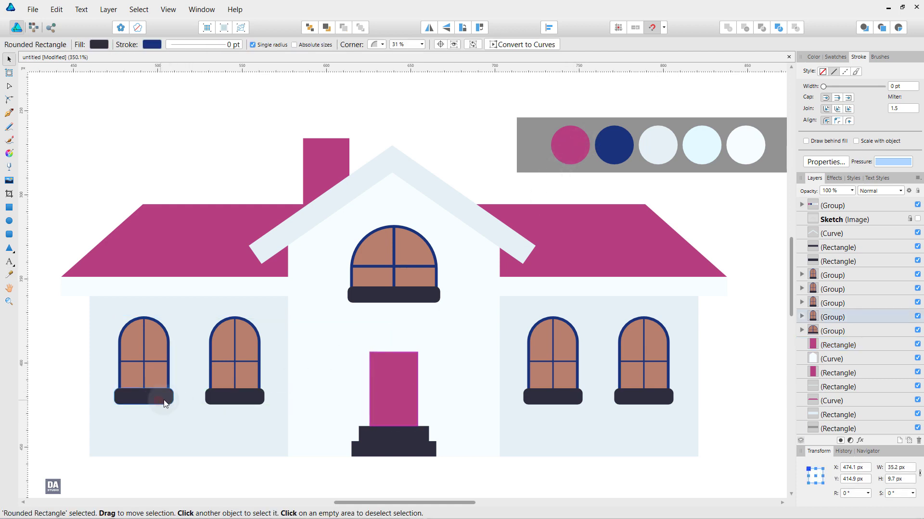
left_click(214, 402, "shift")
left_click(400, 293, "shift")
left_click(552, 390, "shift")
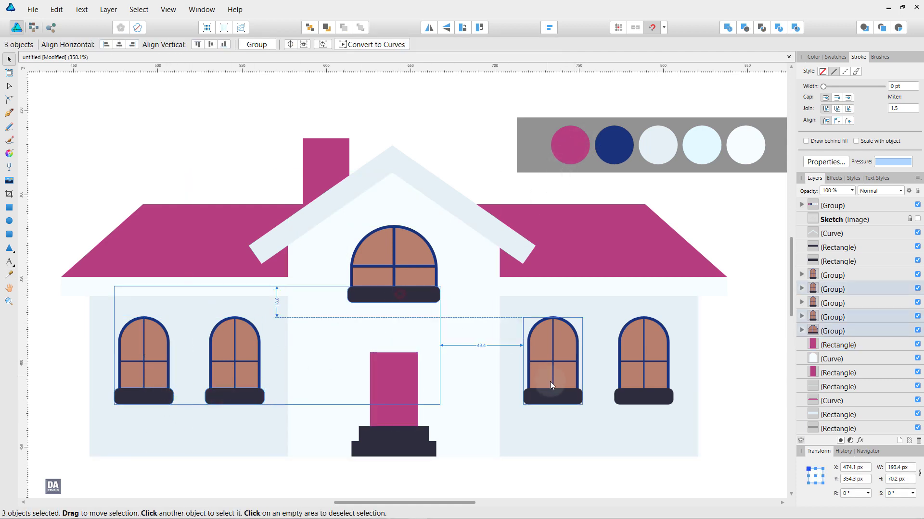
left_click(639, 397, "shift")
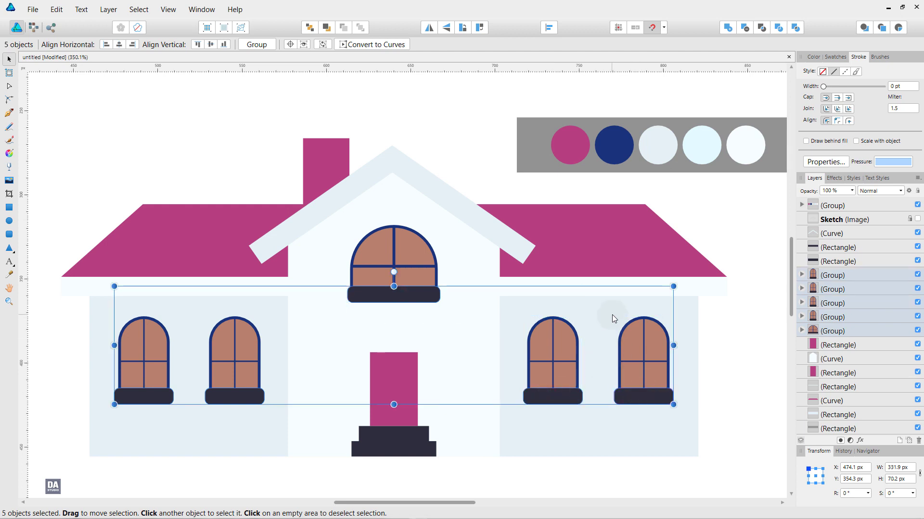
key("i")
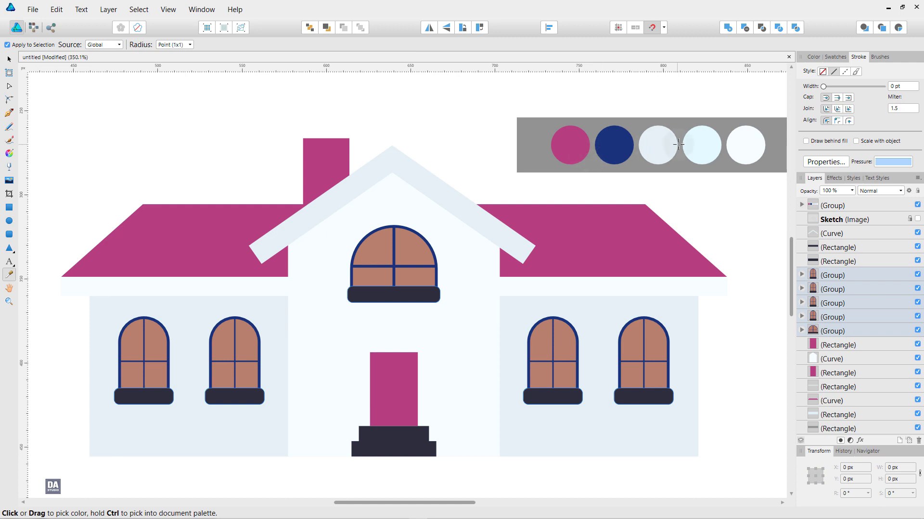
left_click(737, 146)
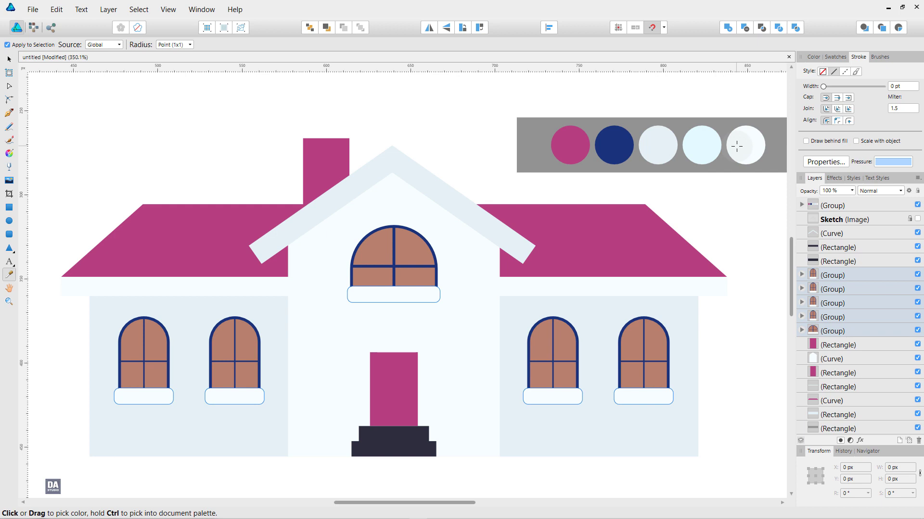
Fill the glass of all five windows with the light cyan palette colour
key("v")
left_click(226, 340)
left_click(151, 345, "shift")
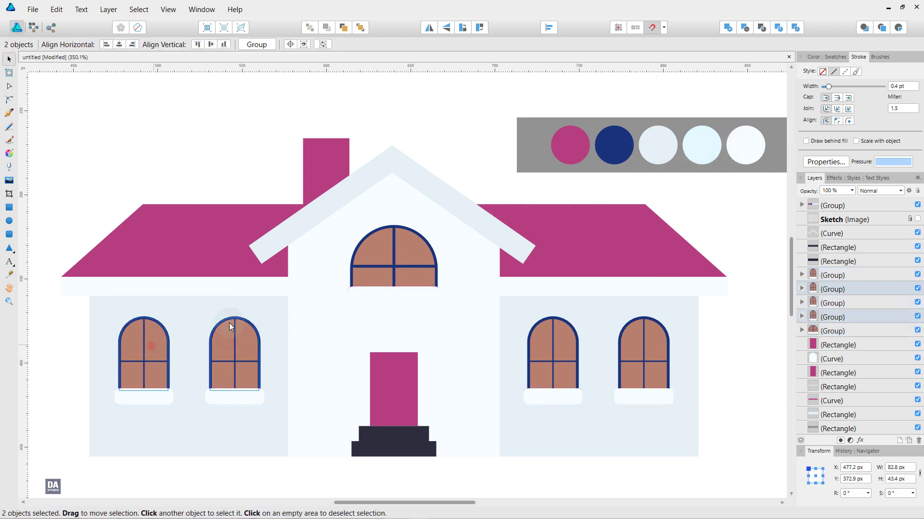
left_click(368, 260, "shift")
left_click(568, 348, "shift")
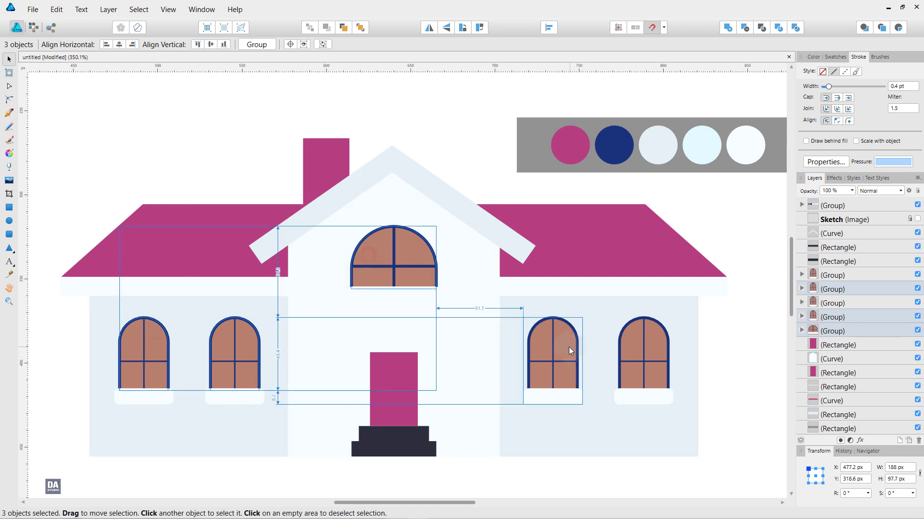
left_click(625, 349, "shift")
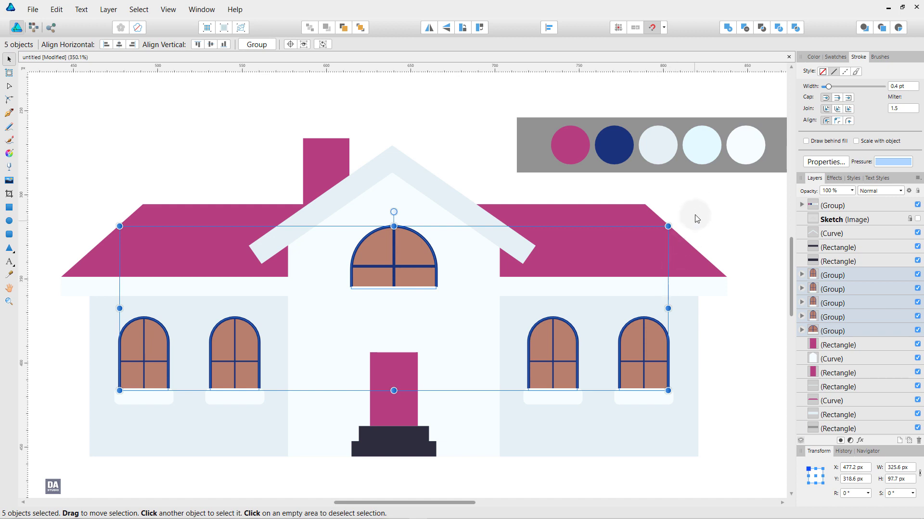
key("i")
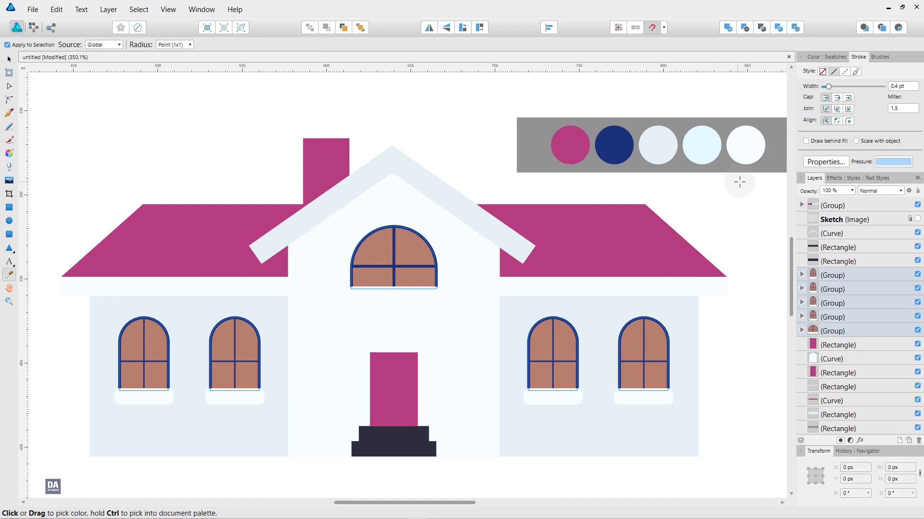
left_click(702, 153)
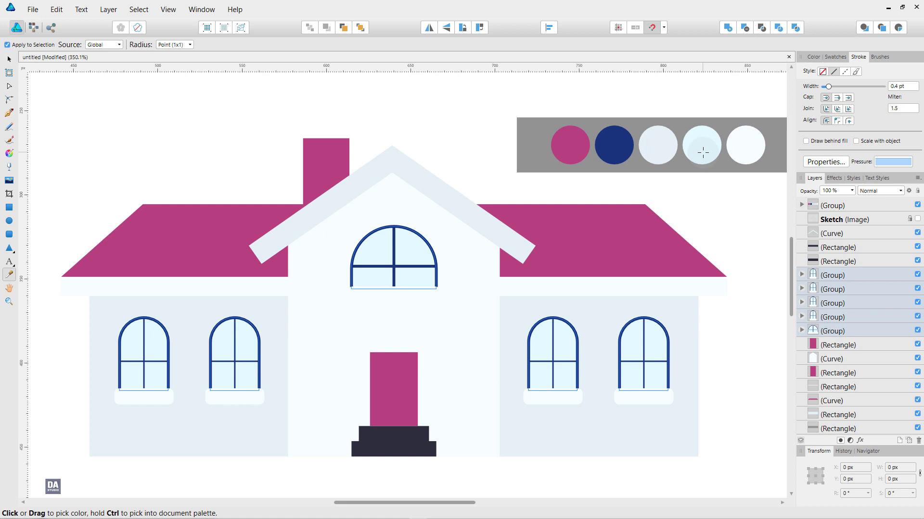
Recolour both front steps light blue from the palette, then deselect
key("v")
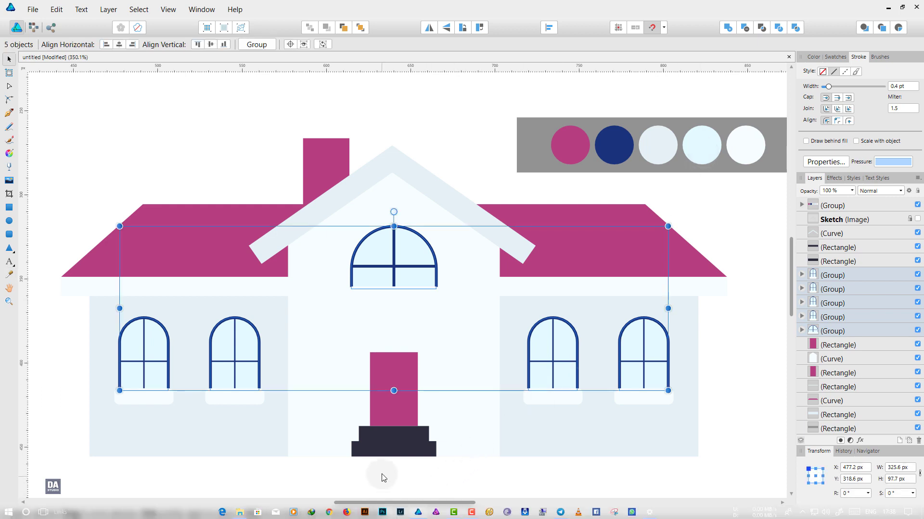
left_click(400, 437)
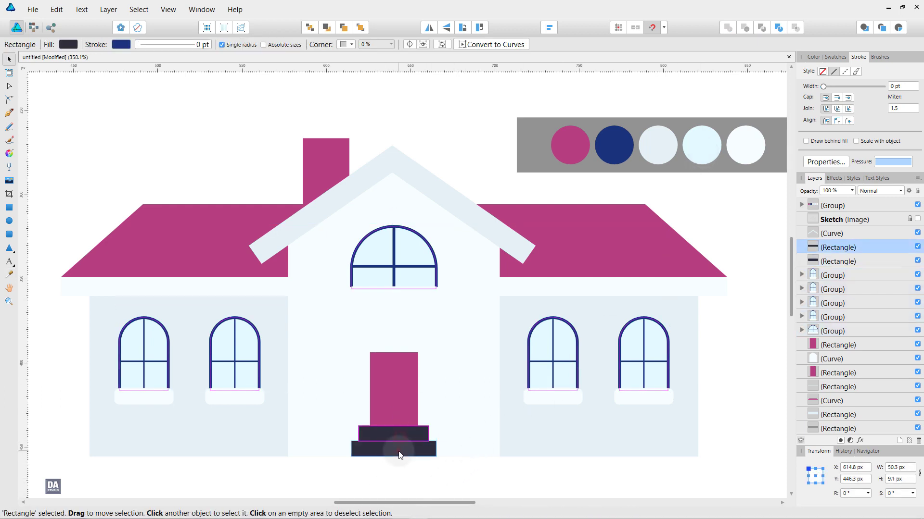
left_click(400, 447, "shift")
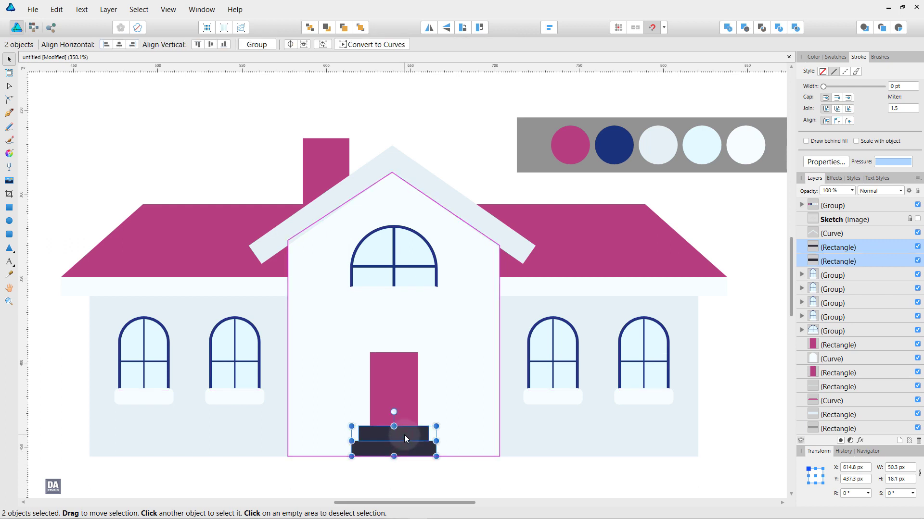
key("i")
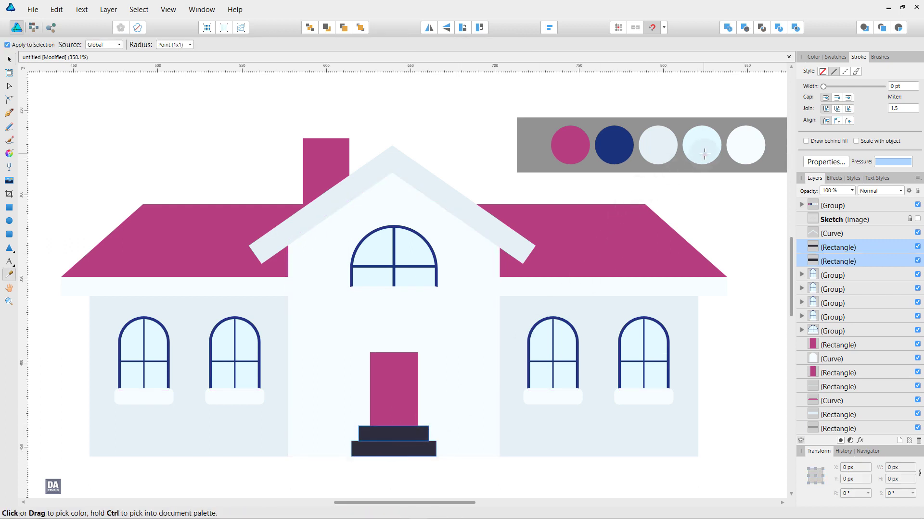
left_click(704, 153)
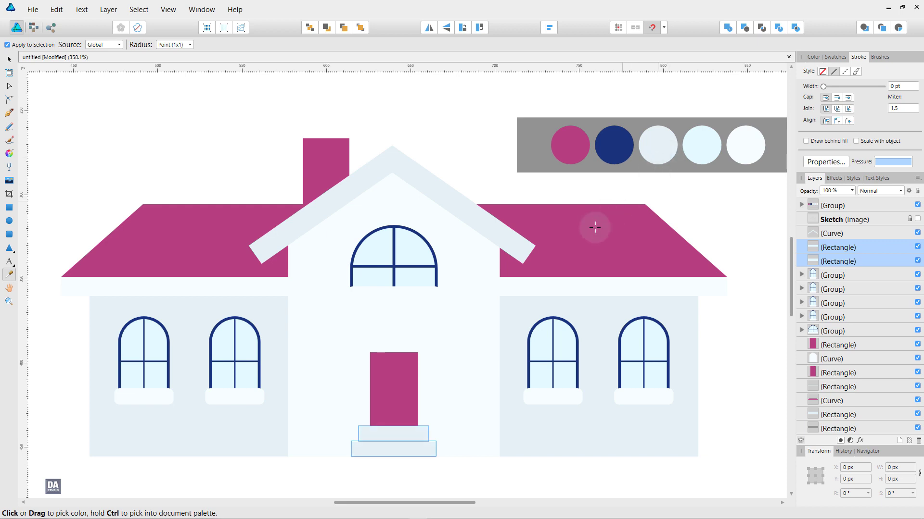
key("v")
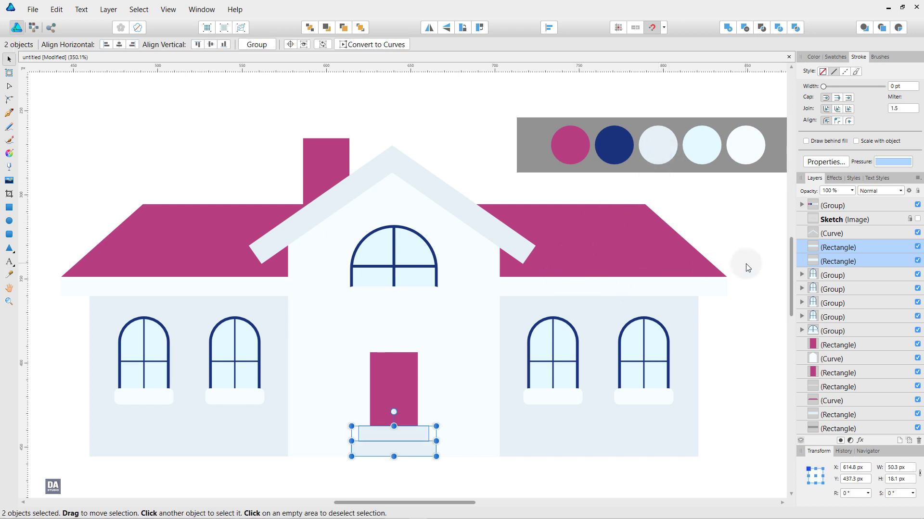
left_click(745, 264)
scroll(743, 263, "down", 2, "ctrl")
Move the colour palette circles and grey backdrop higher above the house
left_click_drag(673, 274, 591, 296)
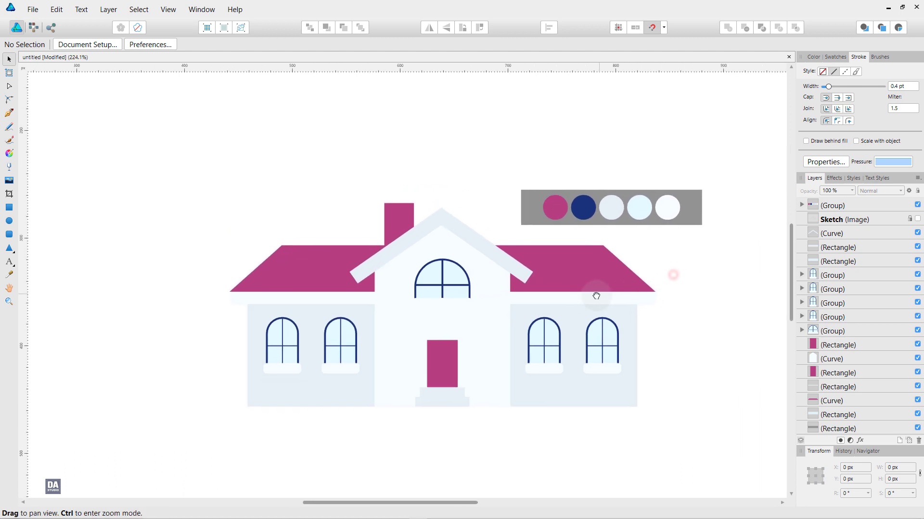
left_click(643, 213)
left_click(521, 218, "shift")
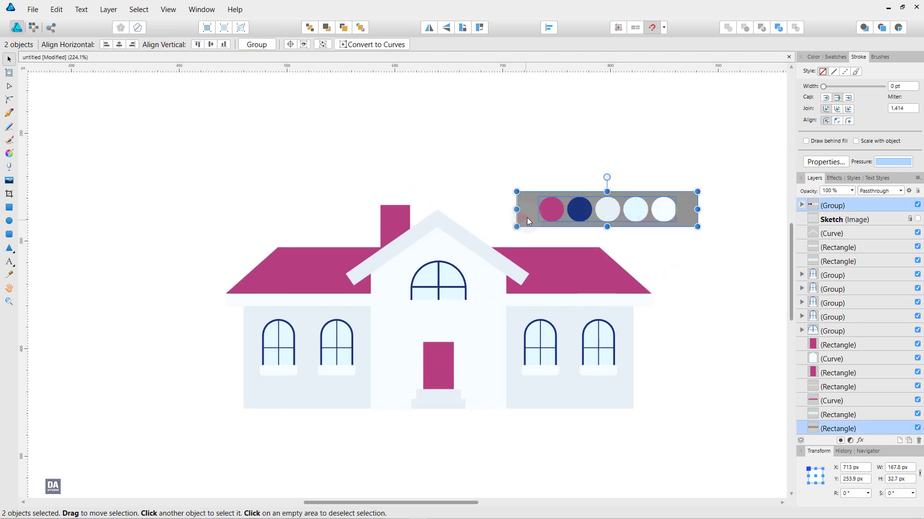
left_click_drag(527, 218, 527, 129)
left_click(435, 189)
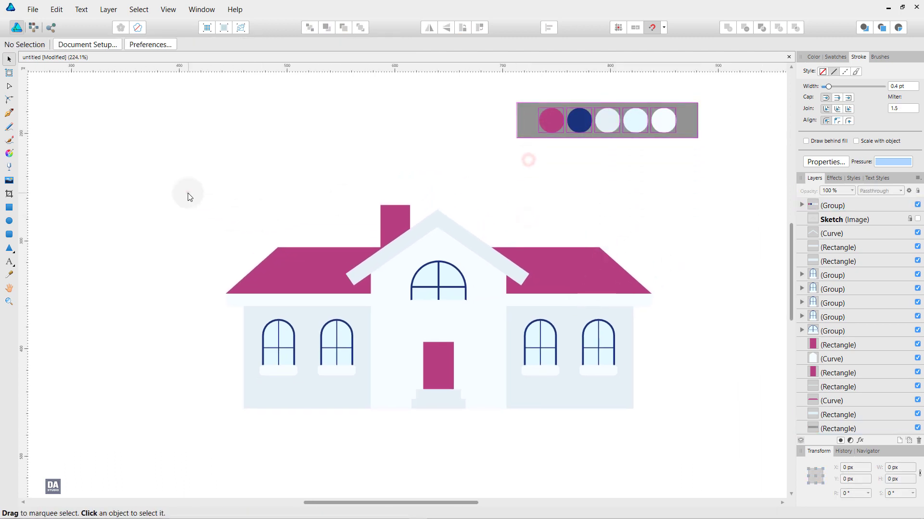
Give every house shape a navy outline at 0.6 pt width
left_click_drag(188, 192, 686, 428)
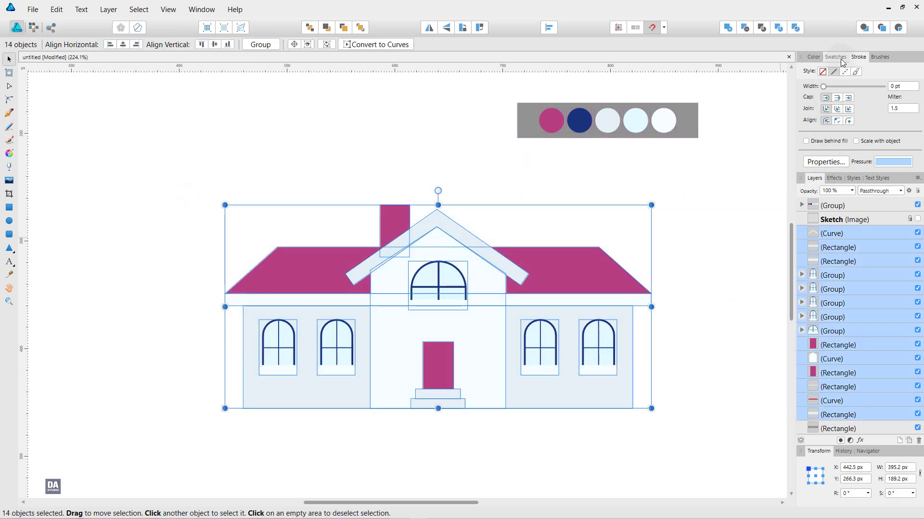
left_click(835, 57)
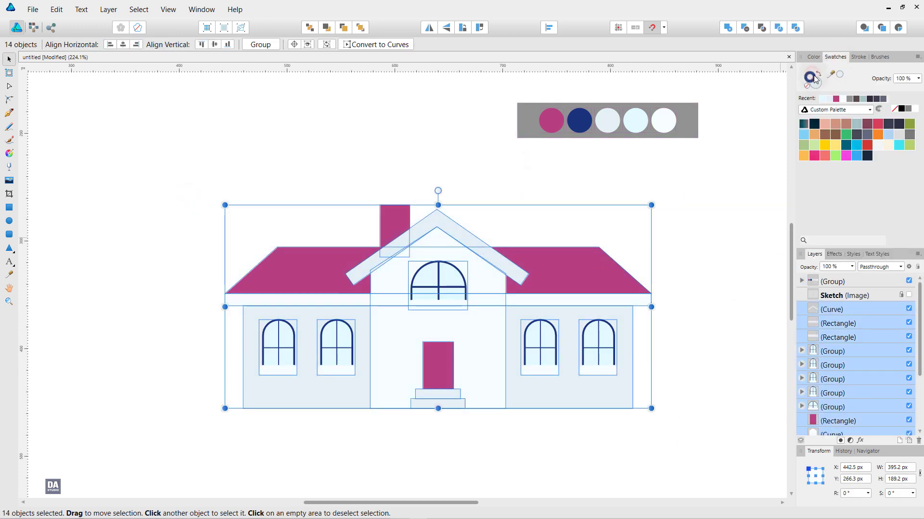
left_click(816, 83)
key("i")
left_click(584, 121)
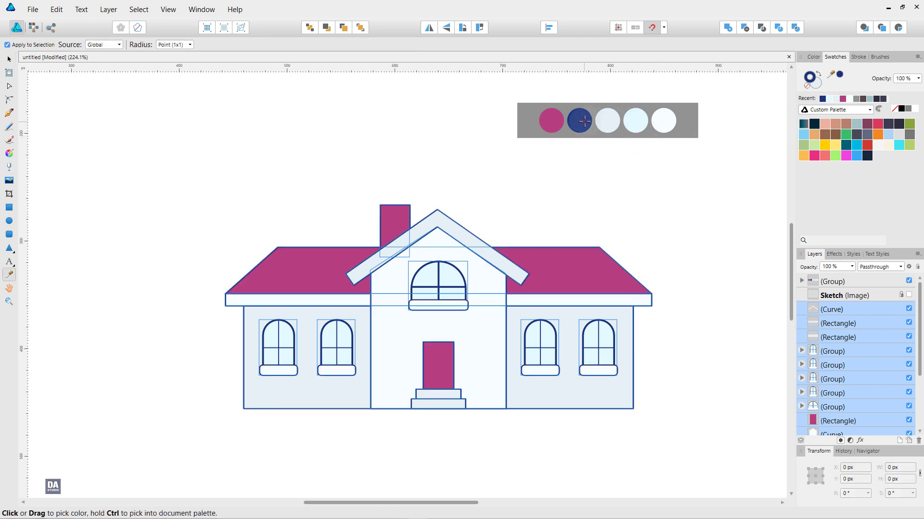
left_click(866, 58)
scroll(911, 88, "up", 2)
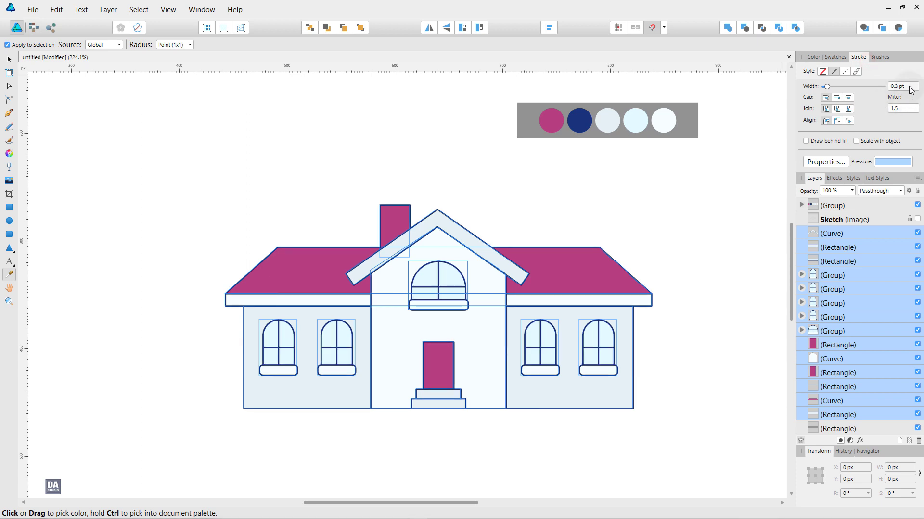
scroll(910, 90, "up", 1)
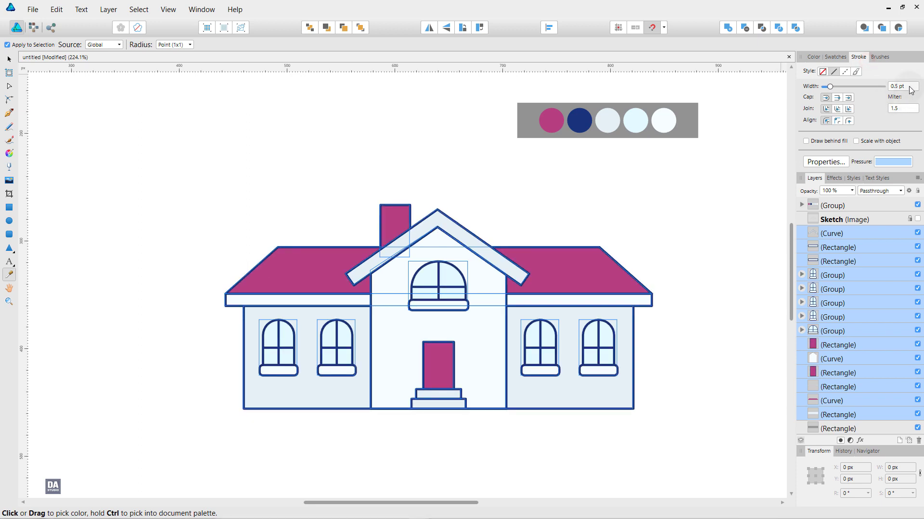
scroll(910, 90, "up", 1)
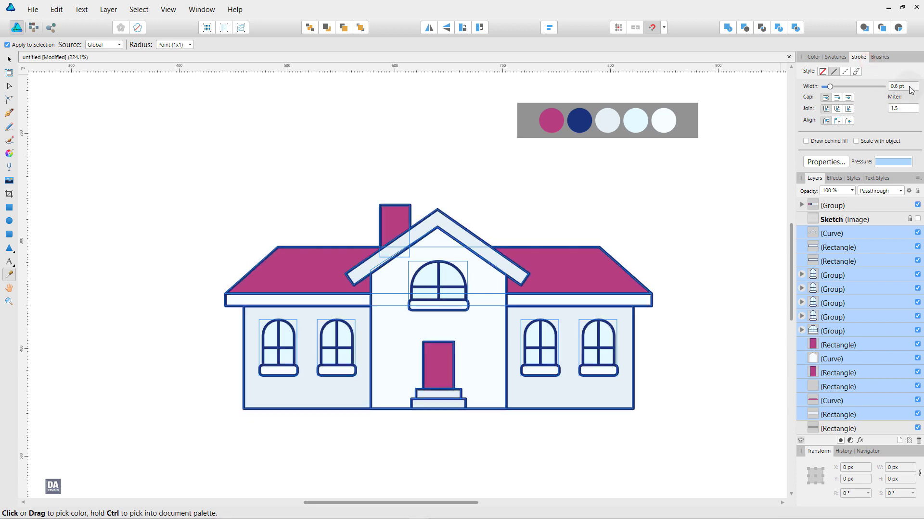
key("v")
left_click(695, 215)
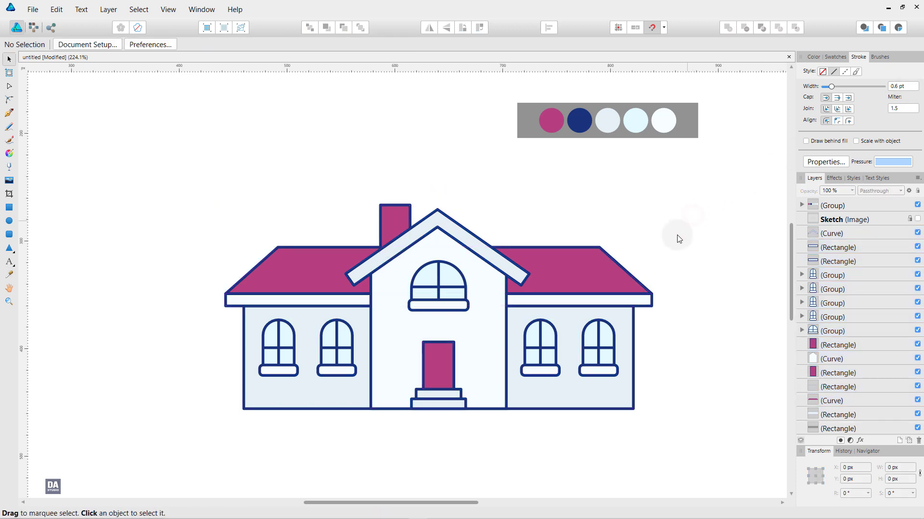
Select the top arched window's outline and bars, undoing an accidental bar move
scroll(505, 334, "up", 1)
scroll(386, 350, "up", 1)
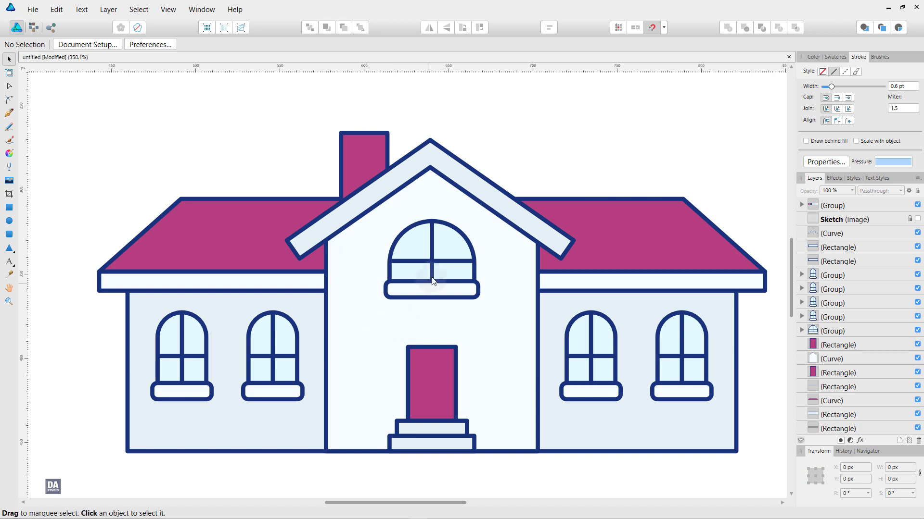
left_click(446, 262)
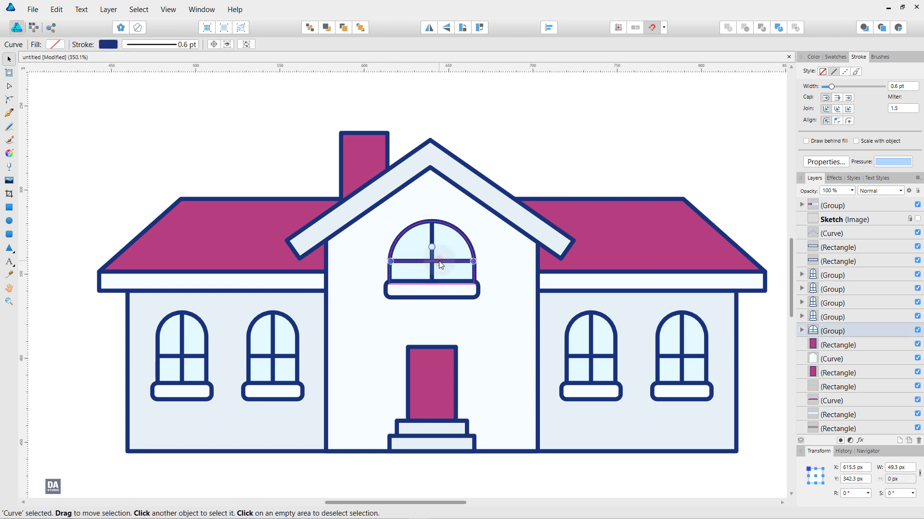
left_click(437, 251)
left_click(432, 242, "shift")
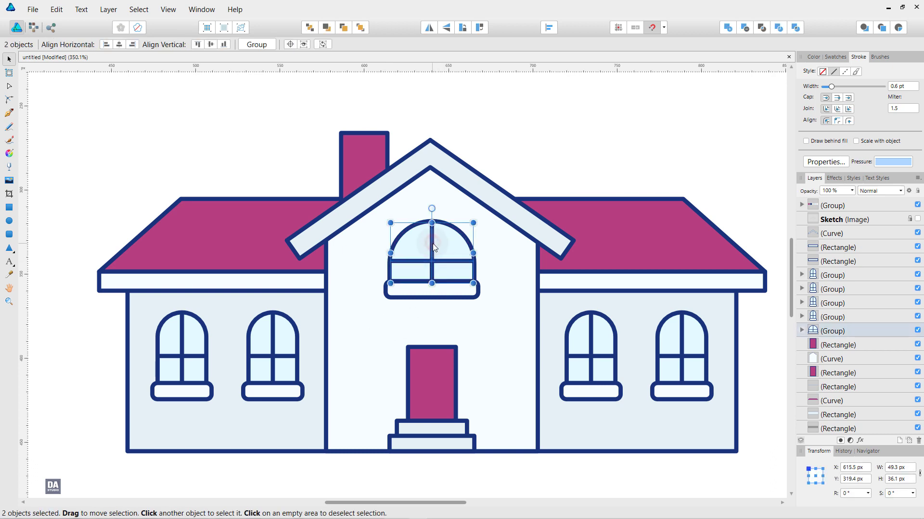
left_click_drag(432, 243, 440, 237)
key("ctrl+z")
Add the four other windows and lower their outline width to 0.4 pt
left_click(592, 345, "shift")
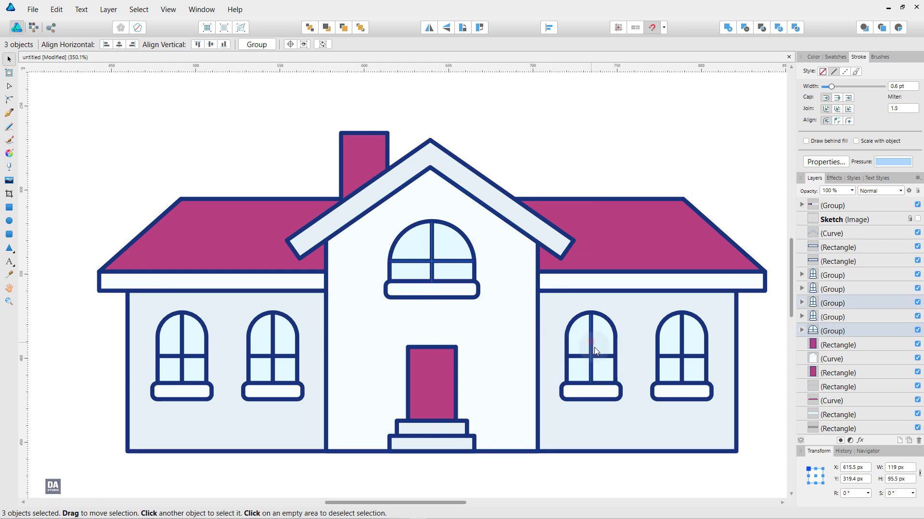
left_click(666, 358, "shift")
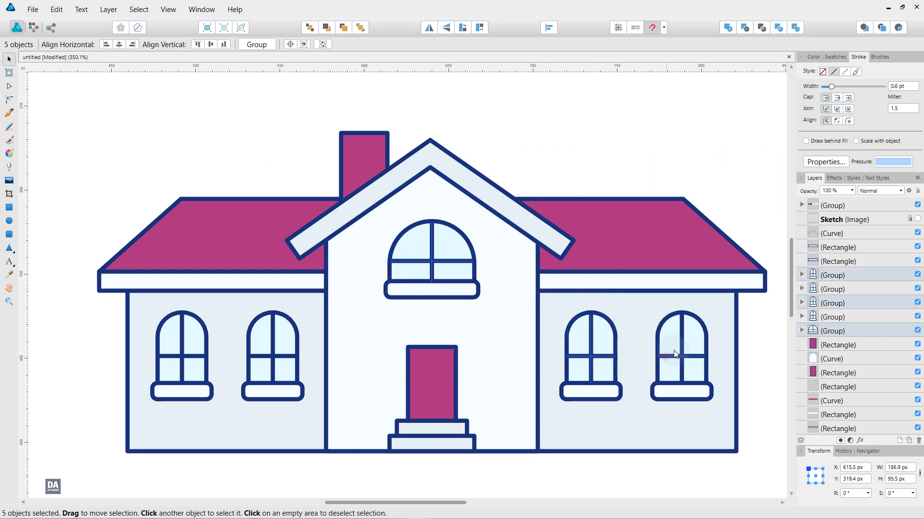
left_click(256, 357, "shift")
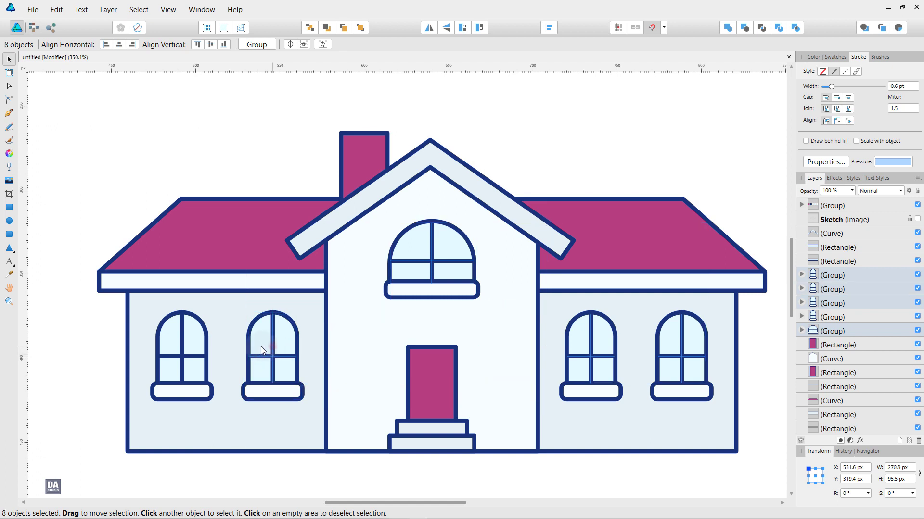
left_click(201, 361, "shift")
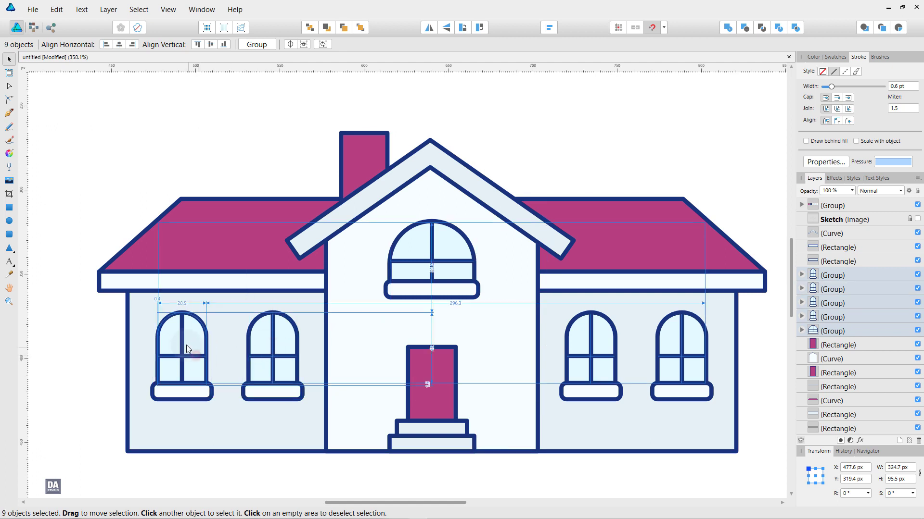
left_click(184, 345, "shift")
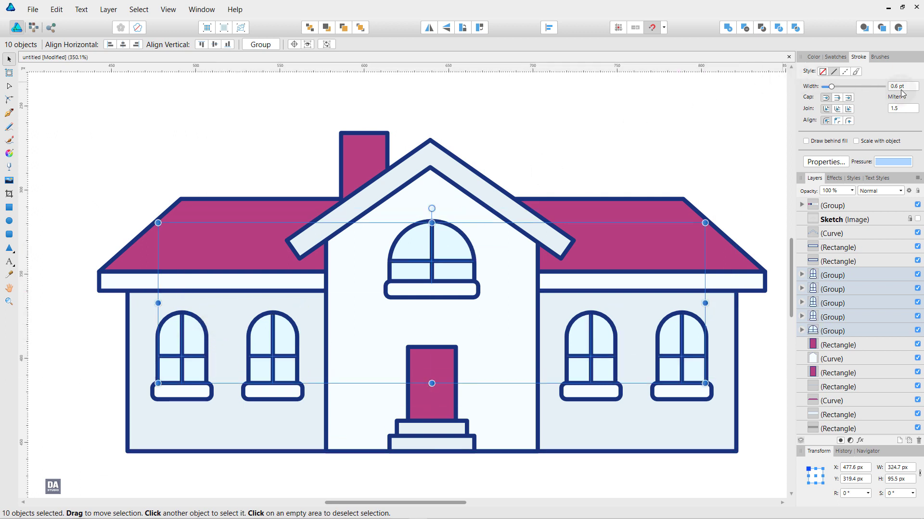
scroll(902, 91, "down", 1)
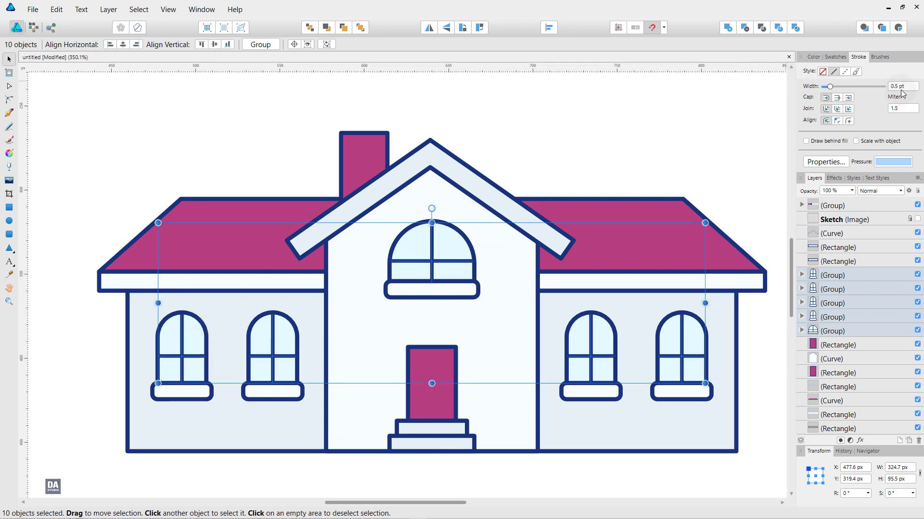
left_click(706, 133)
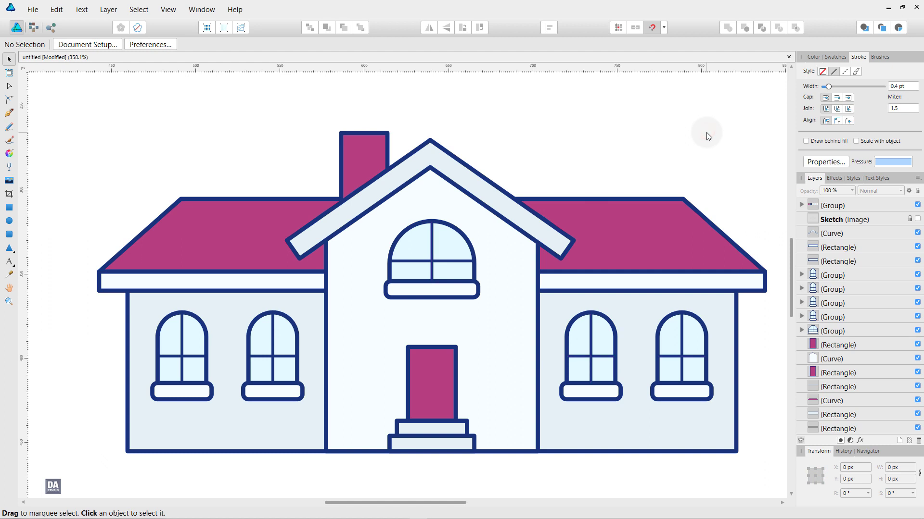
Draw a 0.2 pt navy horizontal line spanning past both roof edges
left_click_drag(645, 146, 610, 158)
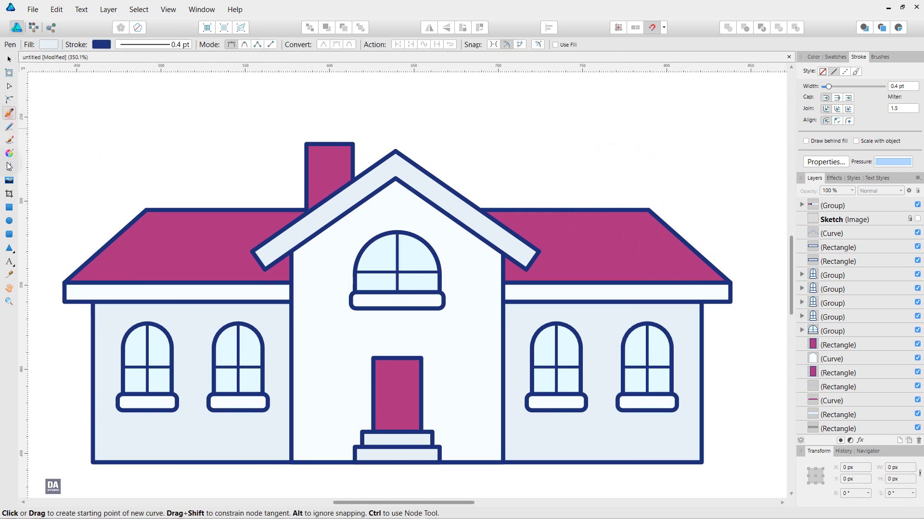
left_click(9, 113)
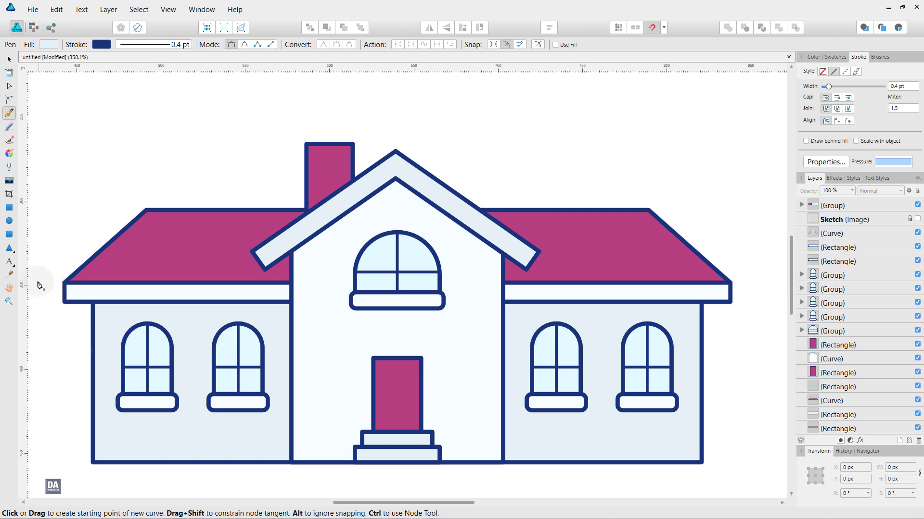
left_click(39, 283)
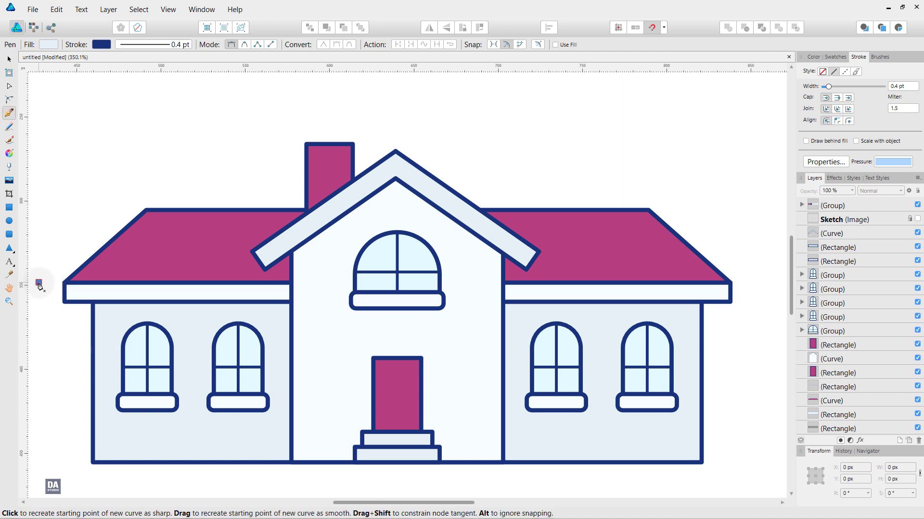
left_click(745, 283)
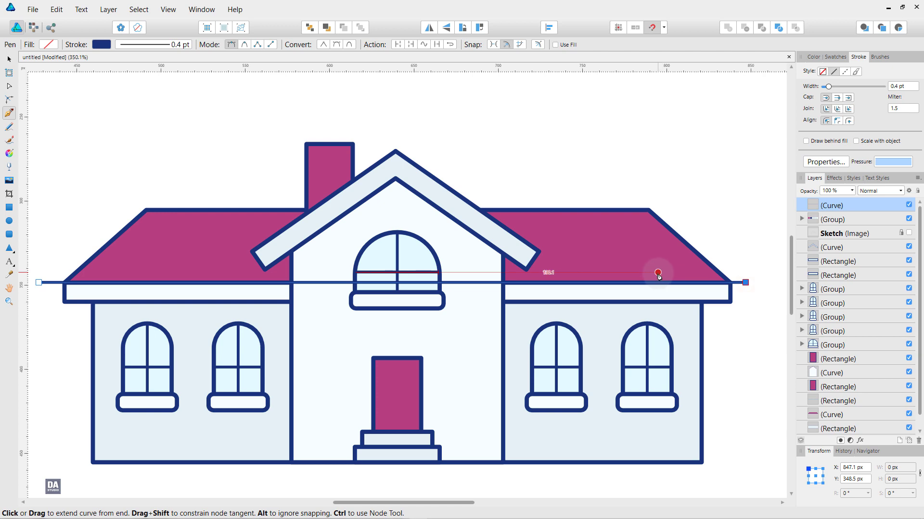
key("v")
scroll(906, 91, "down", 1)
scroll(907, 90, "down", 1)
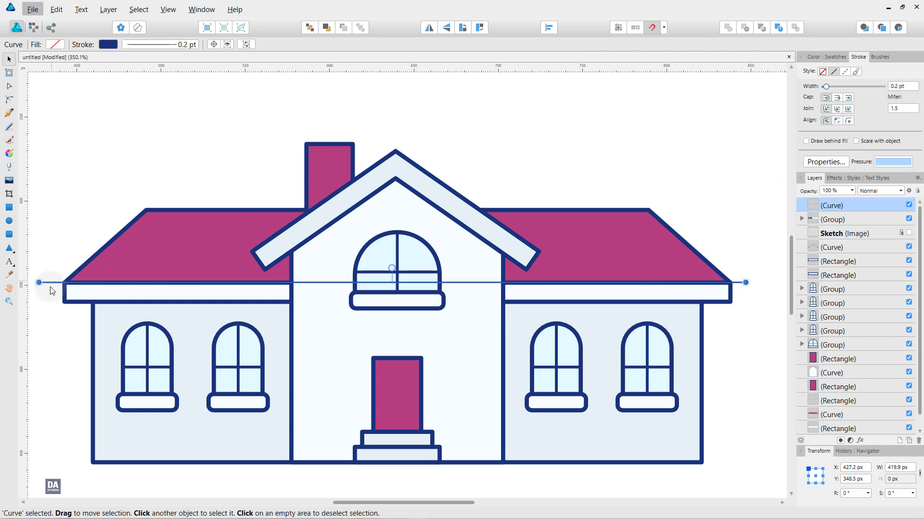
scroll(56, 287, "up", 3)
scroll(57, 287, "up", 3)
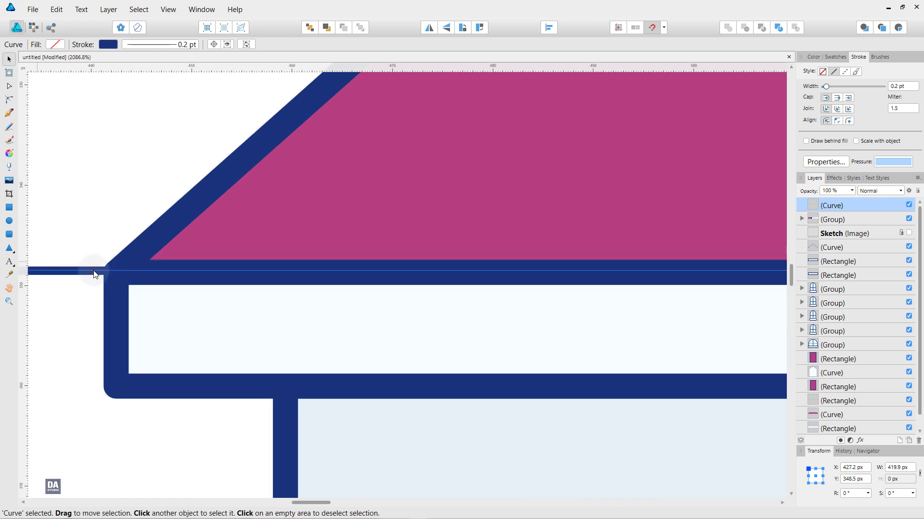
Duplicate the line, placing the copy just above the original
left_click_drag(94, 274, 96, 263)
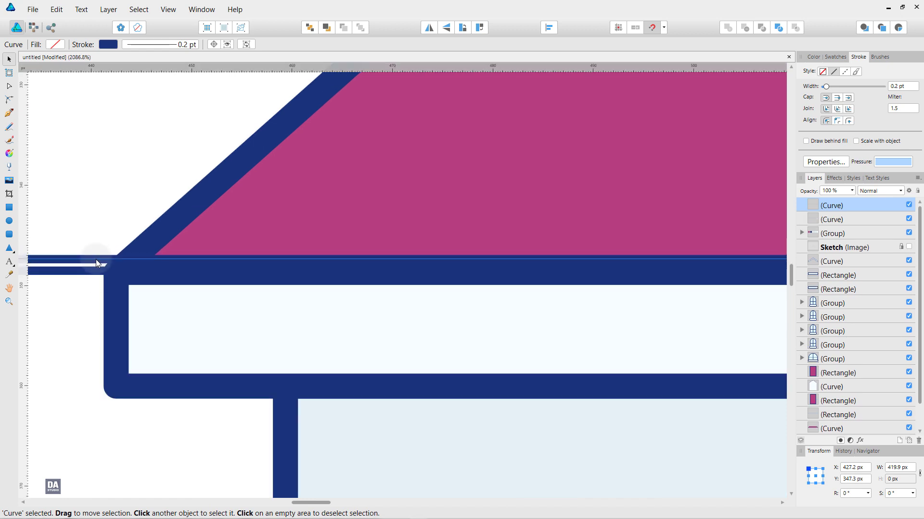
key("Down")
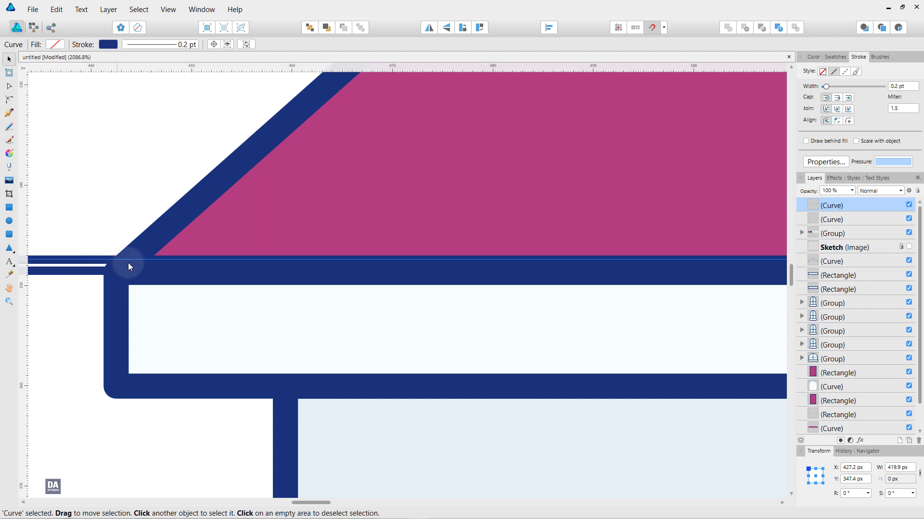
scroll(135, 263, "down", 2)
left_click_drag(140, 263, 345, 319)
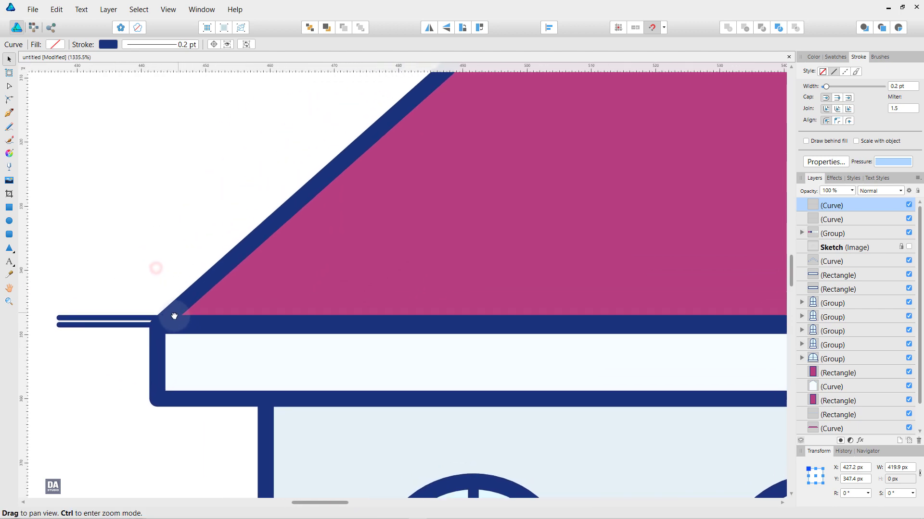
scroll(346, 318, "down", 4)
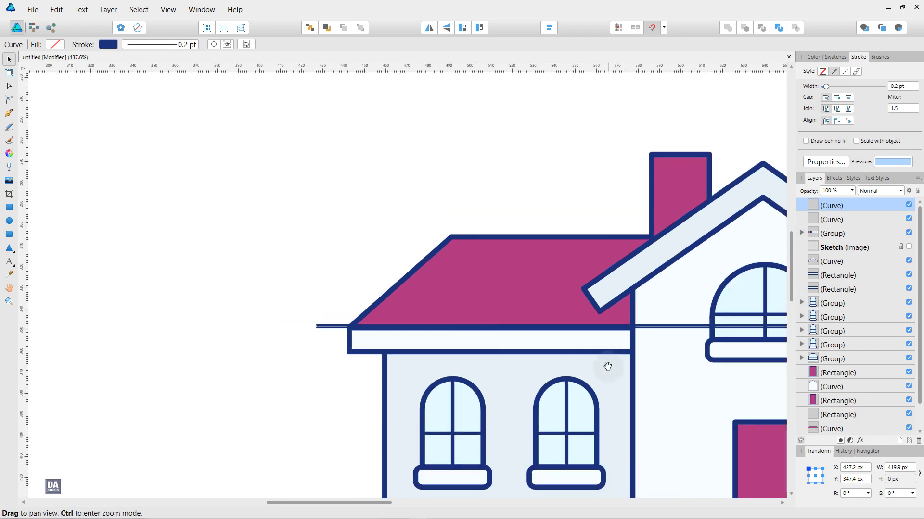
left_click_drag(607, 367, 307, 335)
scroll(306, 335, "down", 1)
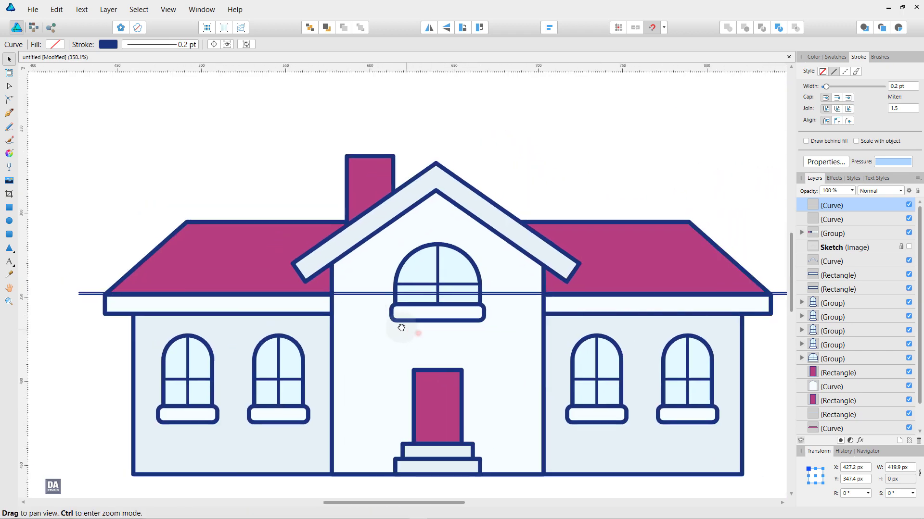
Repeat the duplicate to stack about 37 evenly spaced lines up the roof
key("ctrl+j")
key("Up")
key("ctrl+j")
key("ctrl+j")
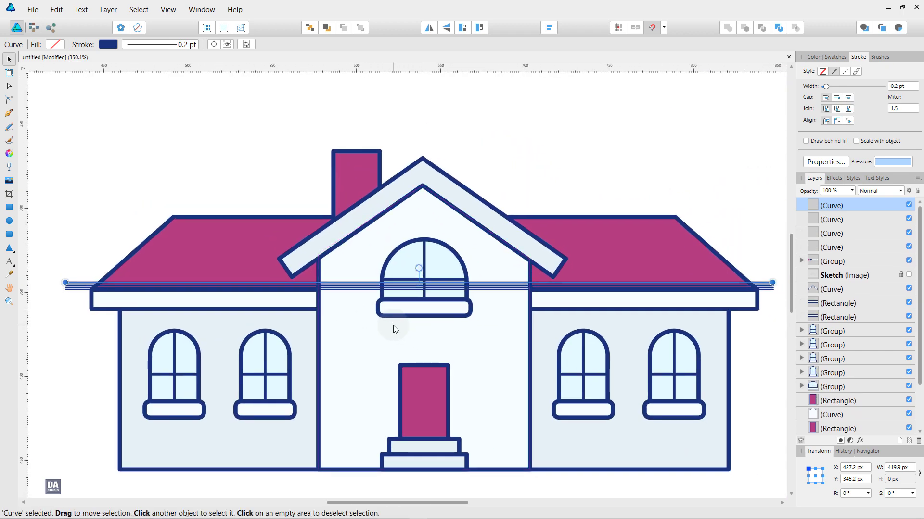
key("ctrl+j")
key("ctrl+j")
key("ctrl+j")
key("ctrl+j")
key("ctrl+j")
key("ctrl+j")
key("ctrl+j")
key("ctrl+j")
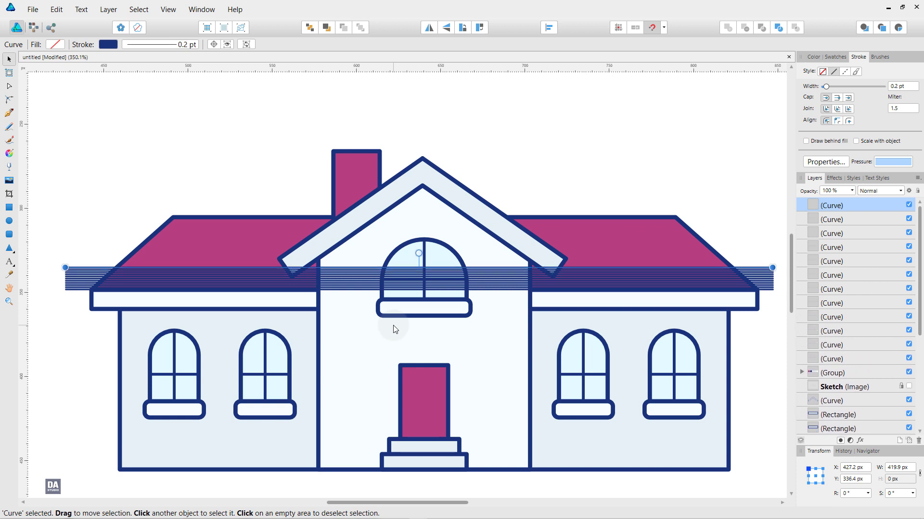
key("ctrl+j")
key("ctrl+j")
key("ctrl+j")
key("ctrl+j")
key("ctrl+j")
key("ctrl+j")
key("ctrl+j")
key("ctrl+j")
key("ctrl+j")
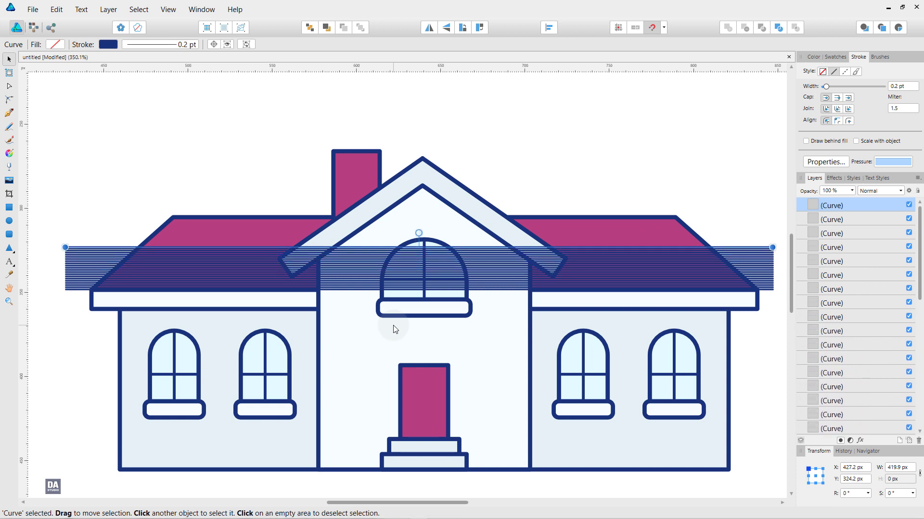
key("ctrl+j")
key("ctrl+j")
key("ctrl+j")
key("ctrl+j")
key("ctrl+j")
key("ctrl+j")
key("ctrl+j")
key("ctrl+j")
key("ctrl+j")
key("ctrl+j")
key("ctrl+j")
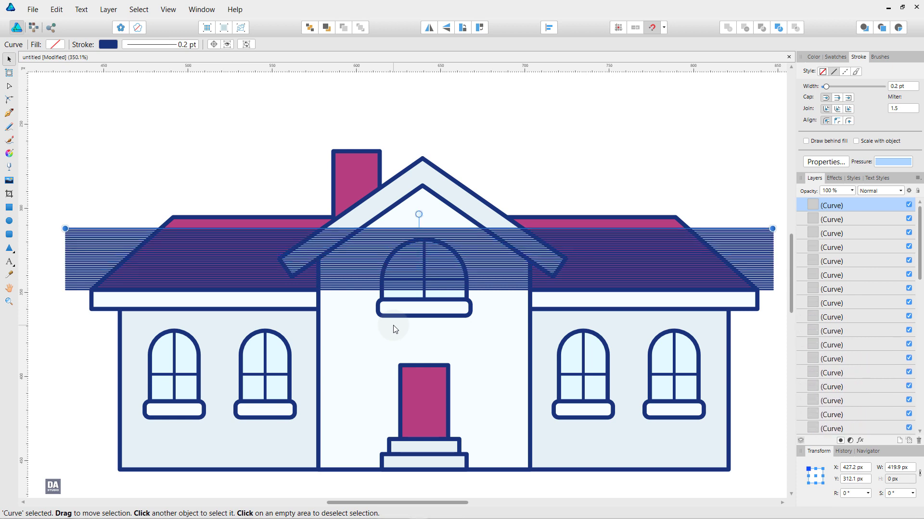
key("ctrl+j")
key("ctrl+j")
key("ctrl+j")
scroll(818, 367, "down", 2)
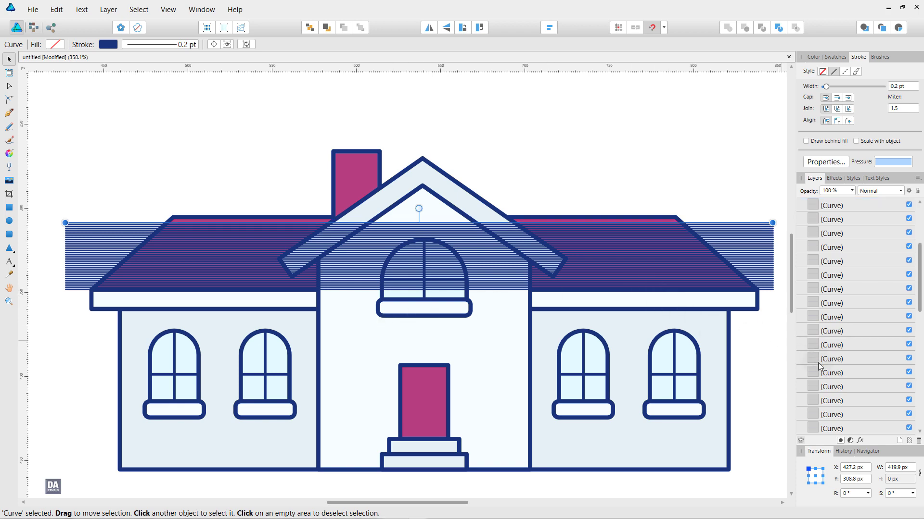
scroll(819, 365, "down", 1)
Select all the hatch lines and stretch the stack slightly taller
left_click(828, 376, "shift")
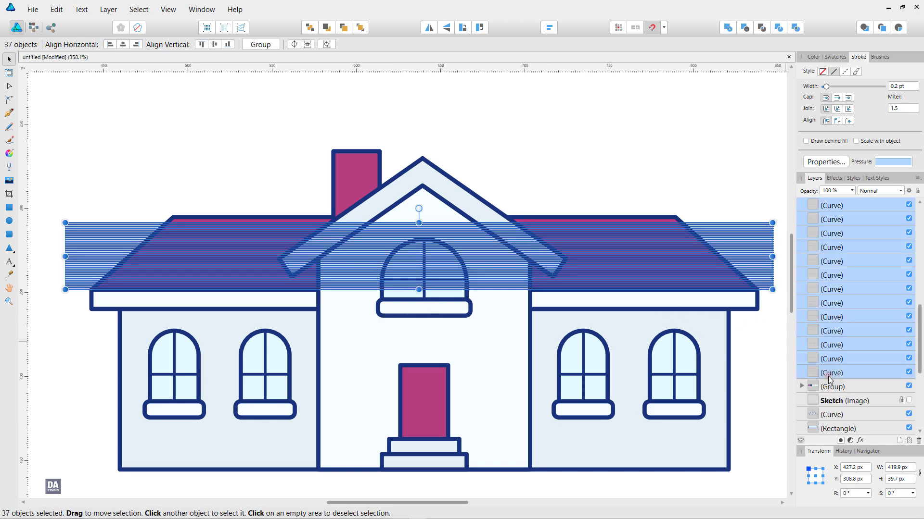
scroll(400, 245, "up", 3, "ctrl")
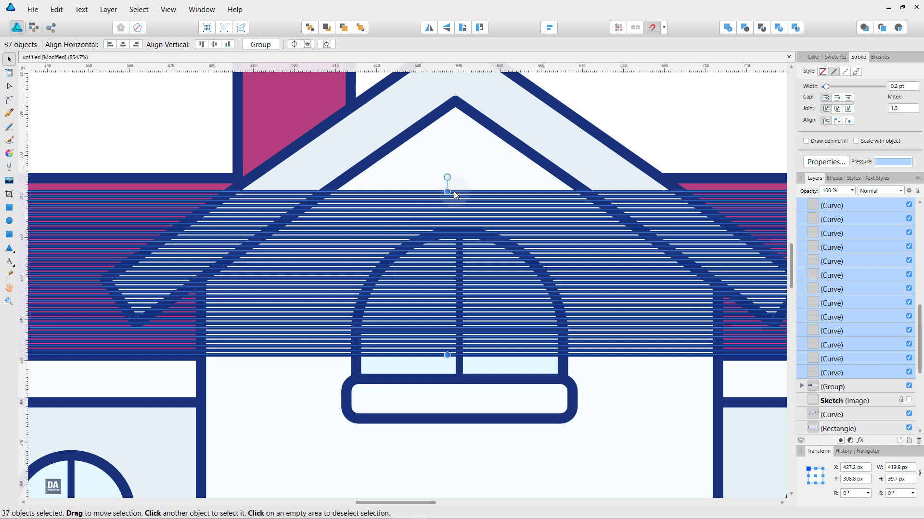
left_click_drag(447, 192, 443, 176)
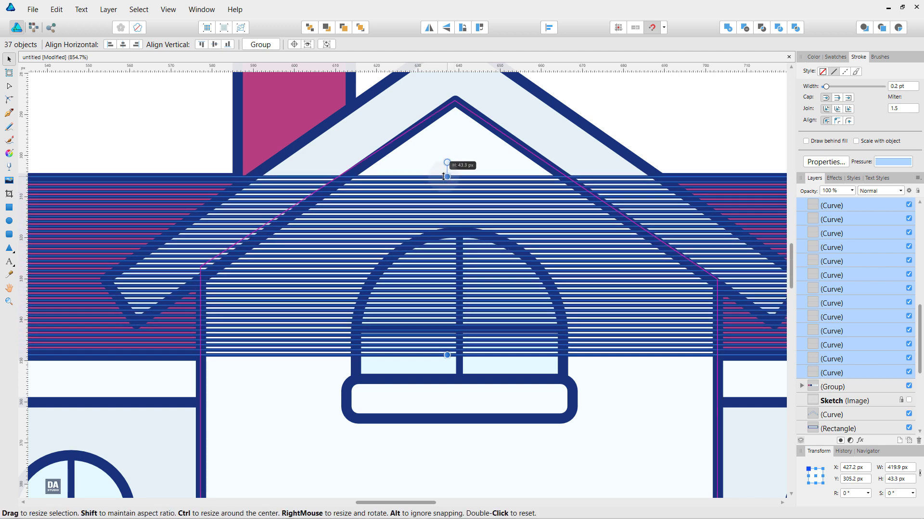
scroll(327, 286, "down", 4, "ctrl")
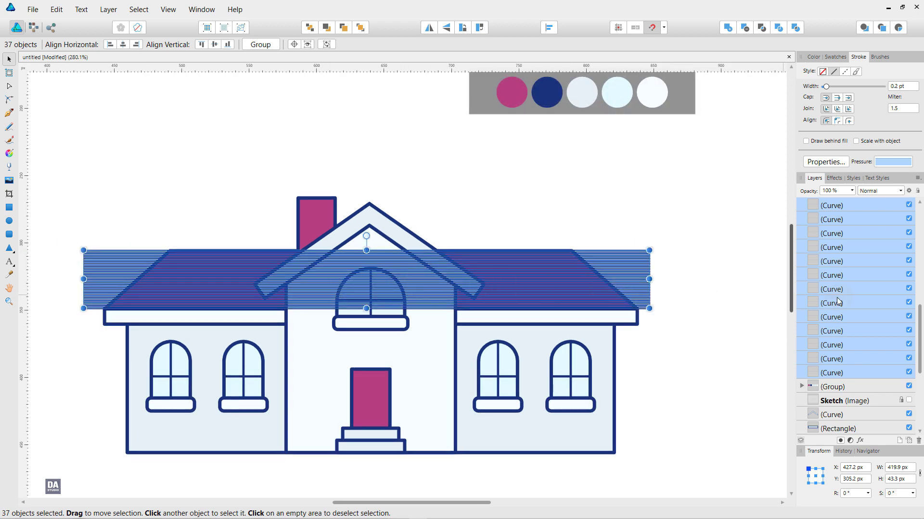
Group the hatch lines and reorder the group just above the roof shape
right_click(861, 298)
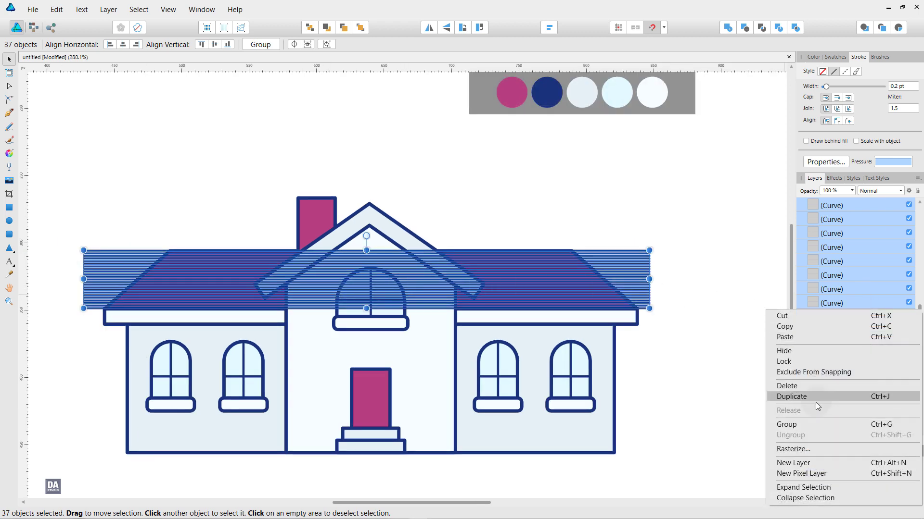
left_click(813, 424)
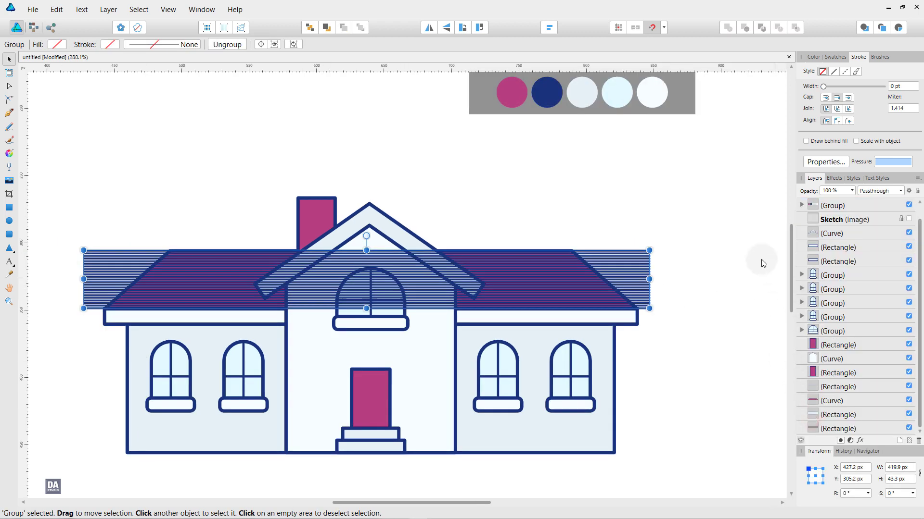
key("ctrl+bracketleft")
key("ctrl+bracketleft")
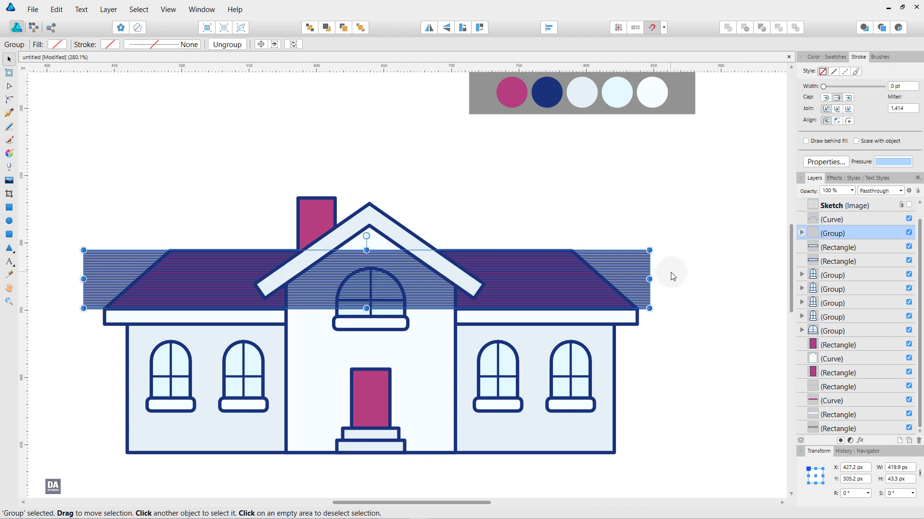
key("ctrl+bracketleft")
key("ctrl+bracketleft")
key("ctrl+bracketleft")
key("ctrl+bracketleft")
key("ctrl+bracketleft")
key("ctrl+bracketleft")
key("ctrl+bracketleft")
key("ctrl+bracketleft")
key("ctrl+bracketleft")
key("ctrl+bracketleft")
key("ctrl+bracketleft")
key("ctrl+bracketleft")
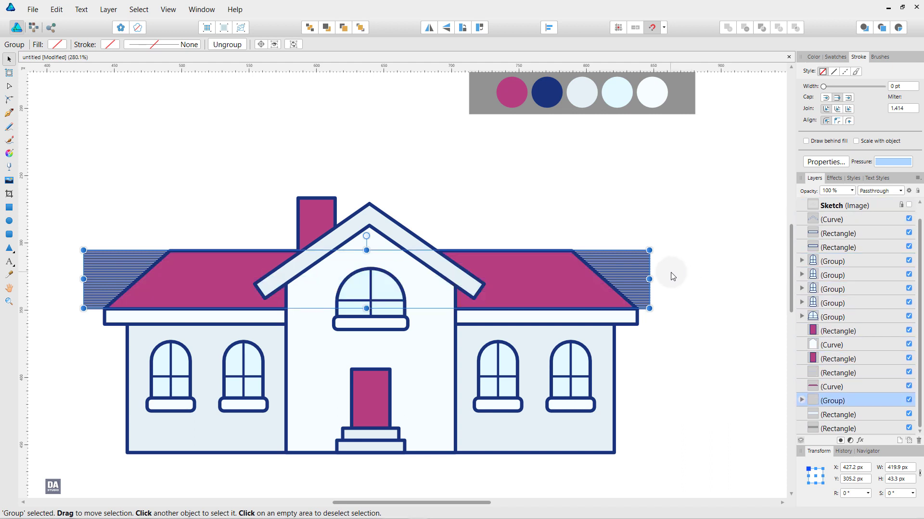
key("ctrl+bracketright")
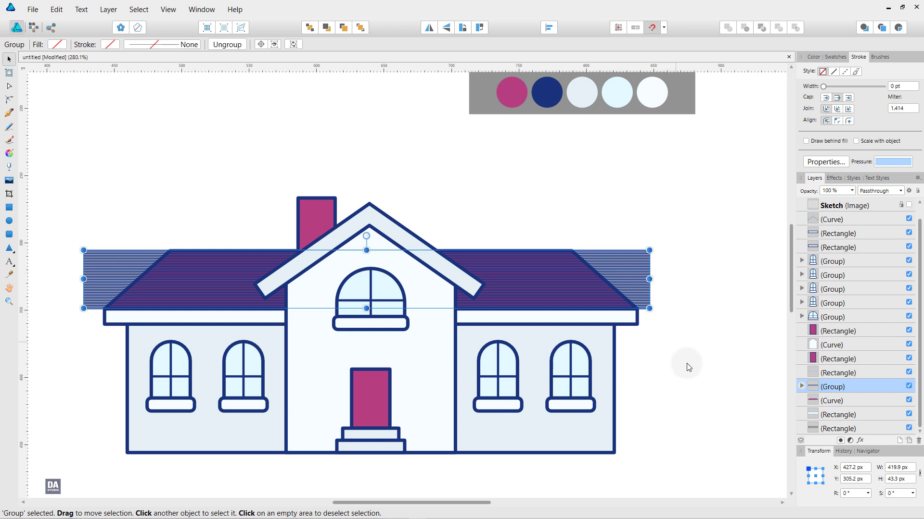
Clip the hatch group inside the roof with 50% opacity and Luminosity blending
left_click_drag(865, 389, 863, 404)
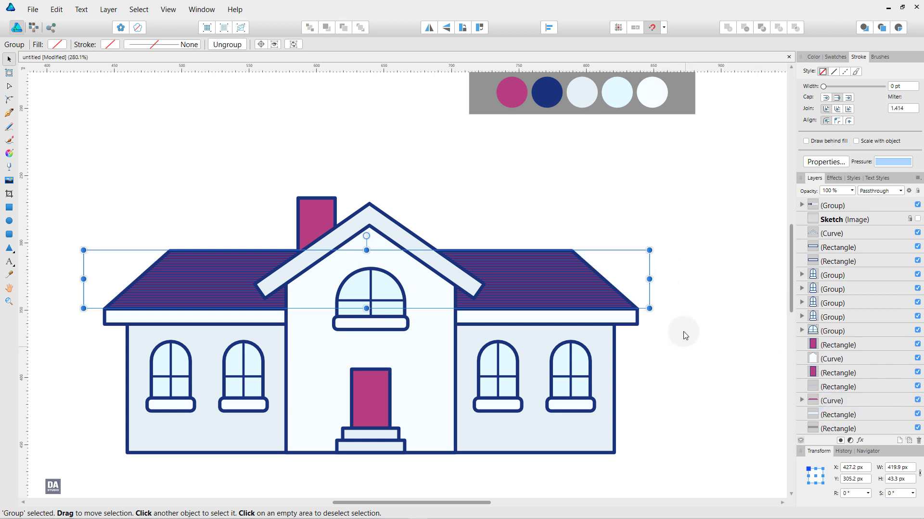
left_click(852, 191)
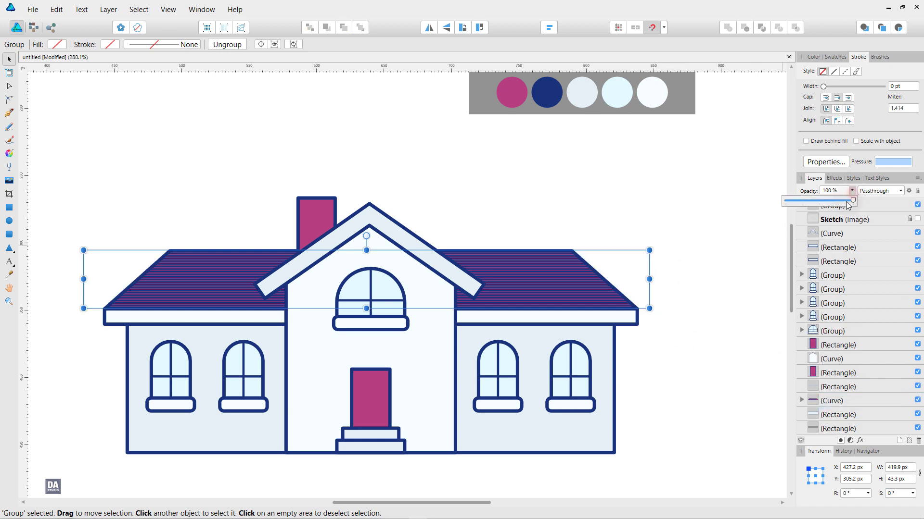
left_click_drag(848, 205, 822, 204)
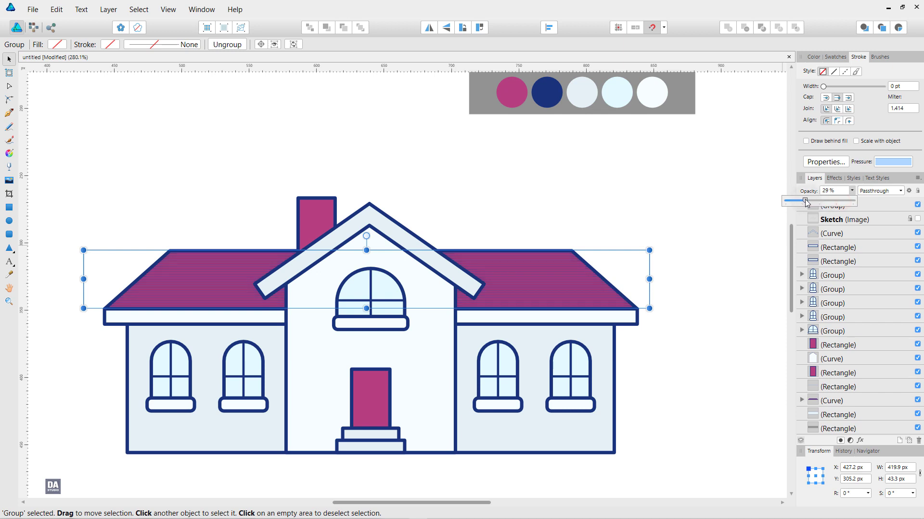
left_click(882, 191)
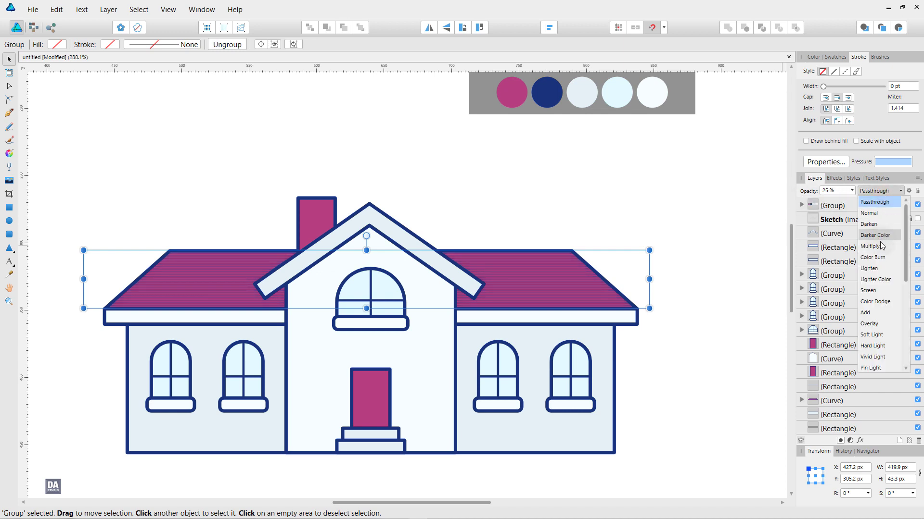
scroll(885, 270, "down", 3)
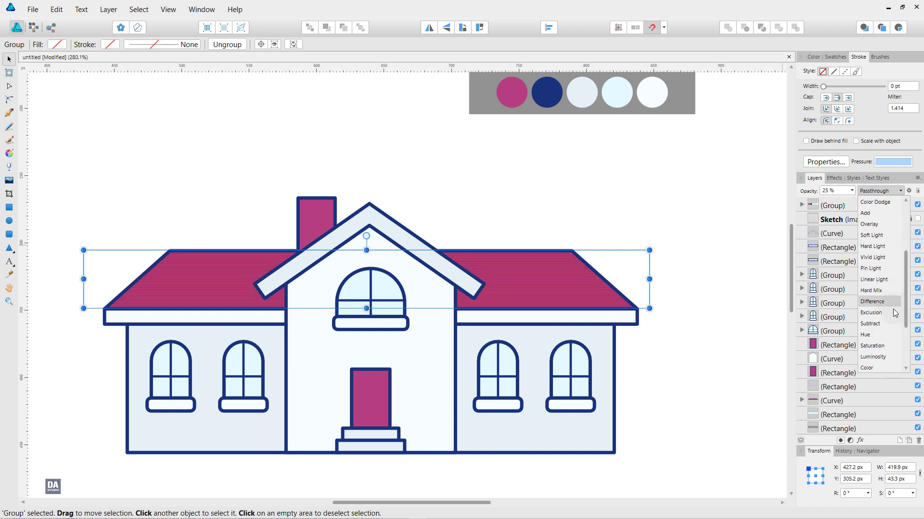
left_click(885, 357)
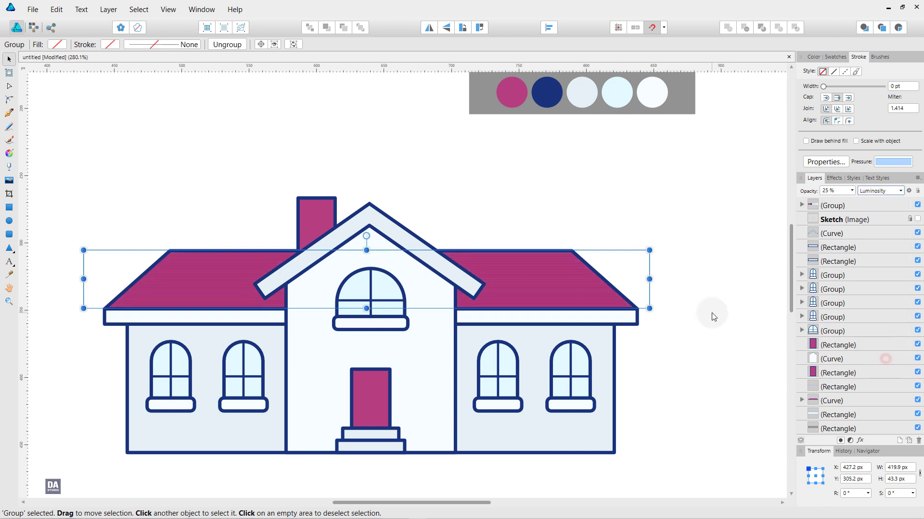
left_click(852, 191)
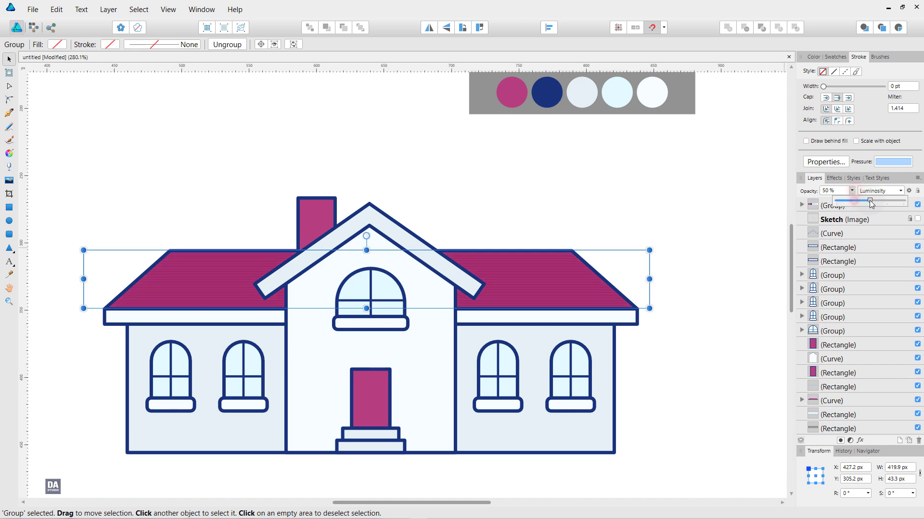
left_click(697, 264)
Draw a vertical navy line from above the chimney down to the roofline
scroll(449, 282, "up", 1)
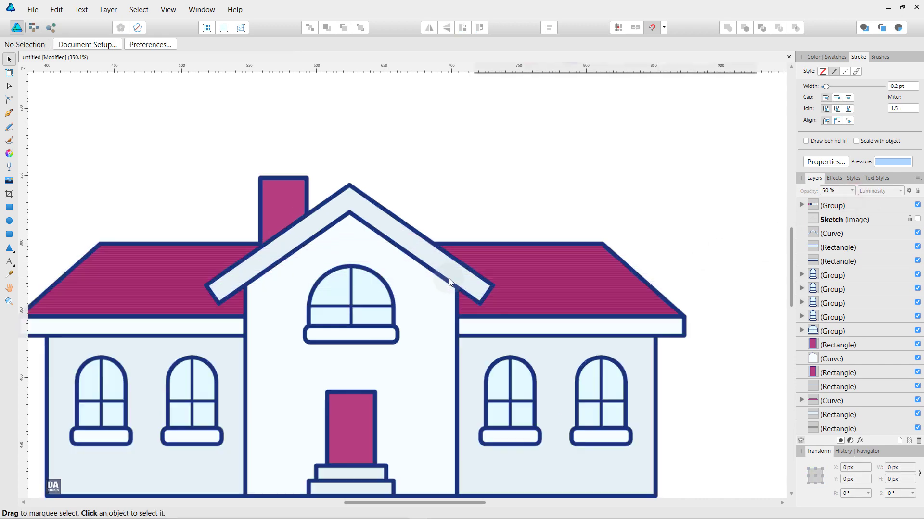
scroll(448, 281, "up", 2)
mouse_move(97, 305)
left_mouse_down()
mouse_move(330, 299)
mouse_move(333, 346)
left_mouse_up()
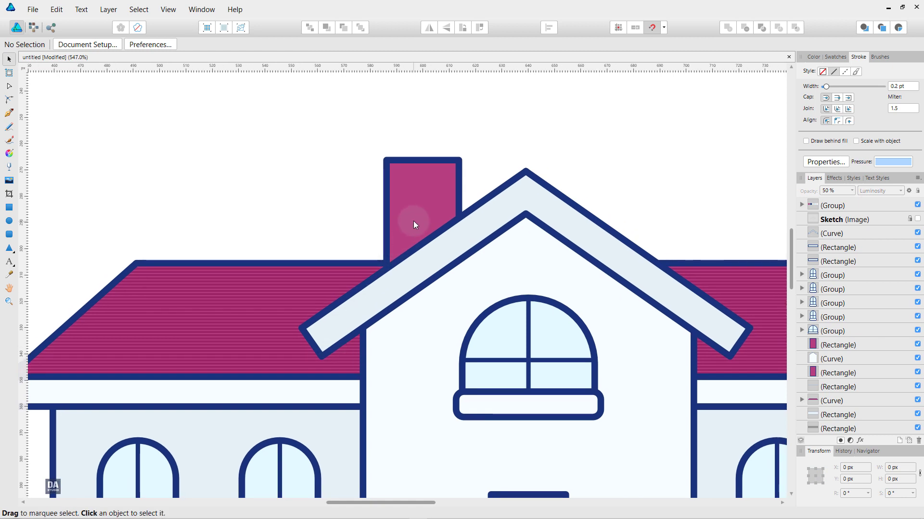
left_click(11, 115)
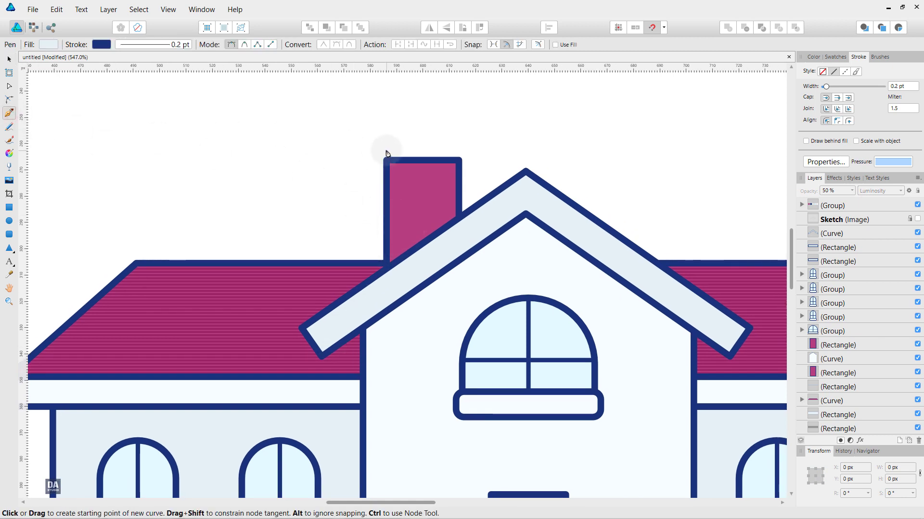
left_click(385, 148)
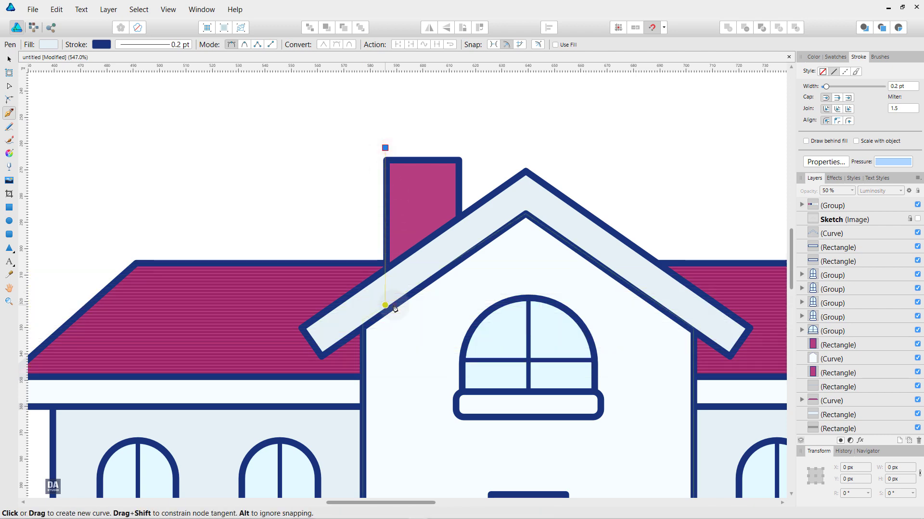
left_click(385, 304)
left_click(10, 59)
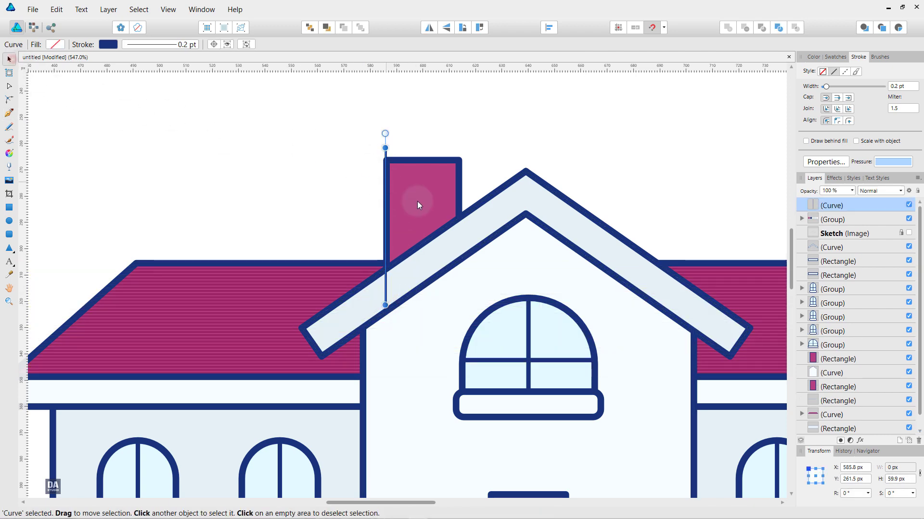
Duplicate the line rightward repeatedly into 21 evenly spaced lines and select them all
scroll(446, 204, "up", 5)
left_click_drag(359, 130, 347, 169)
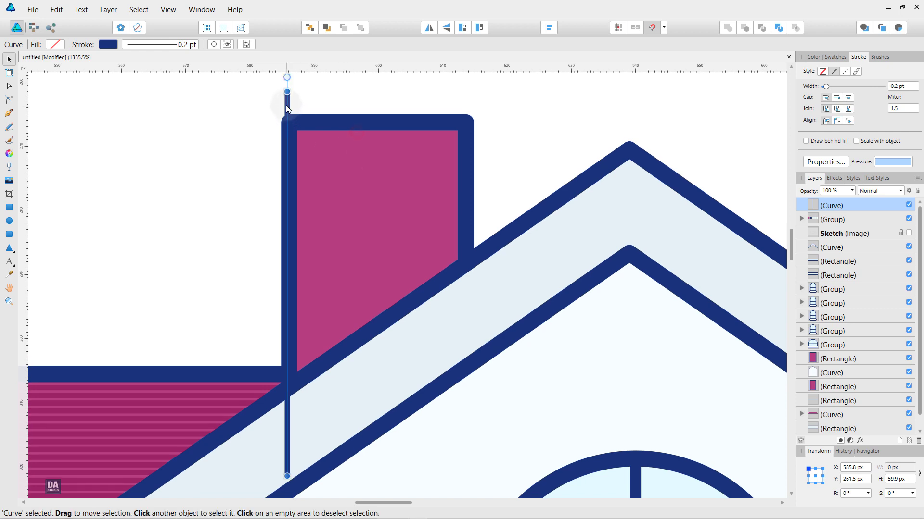
left_click_drag(293, 107, 298, 106)
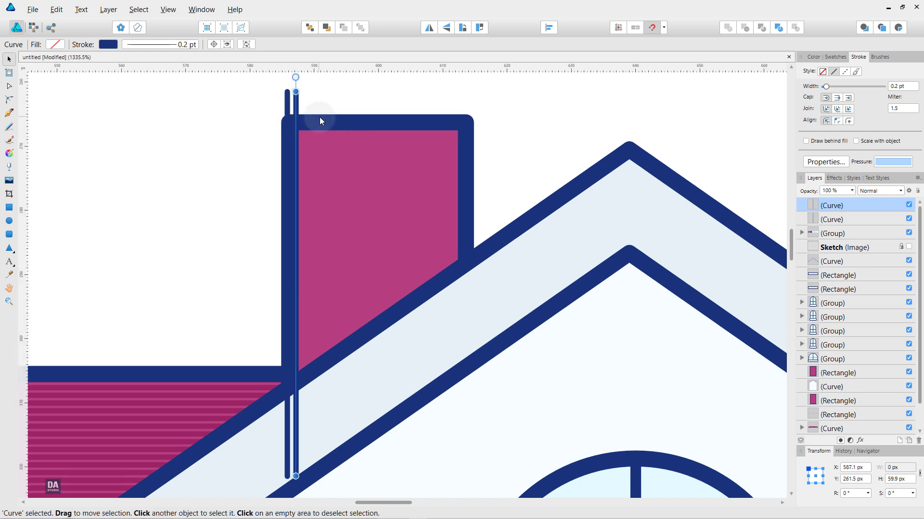
key("ctrl+j")
key("ctrl+j")
key("ctrl+j")
key("ctrl+j")
key("ctrl+j")
key("ctrl+j")
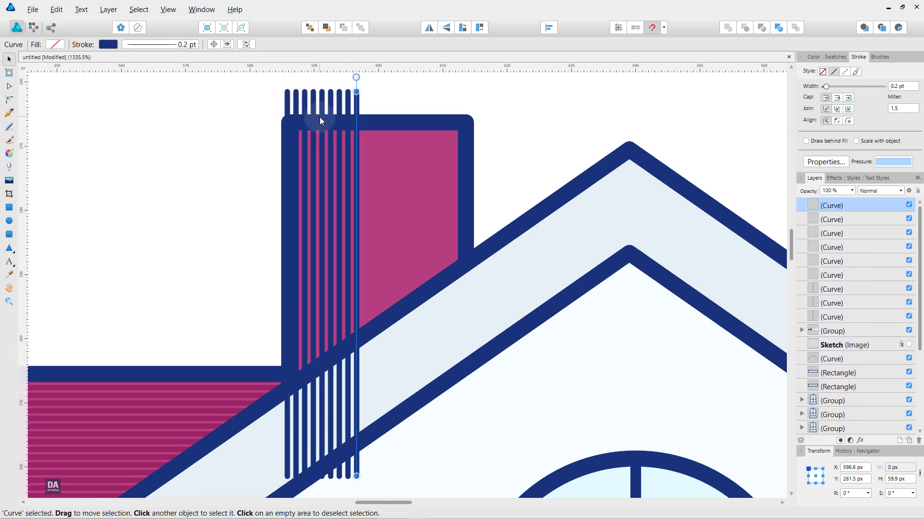
key("ctrl+j")
key("ctrl+j")
key("ctrl+j")
key("ctrl+j")
key("ctrl+j")
key("ctrl+j")
key("ctrl+j")
key("ctrl+j")
key("ctrl+j")
key("ctrl+j")
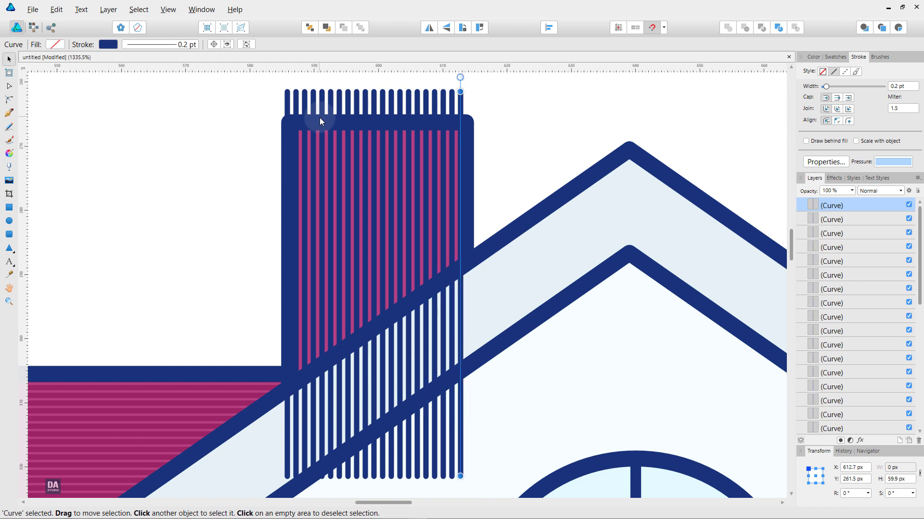
scroll(870, 402, "down", 3)
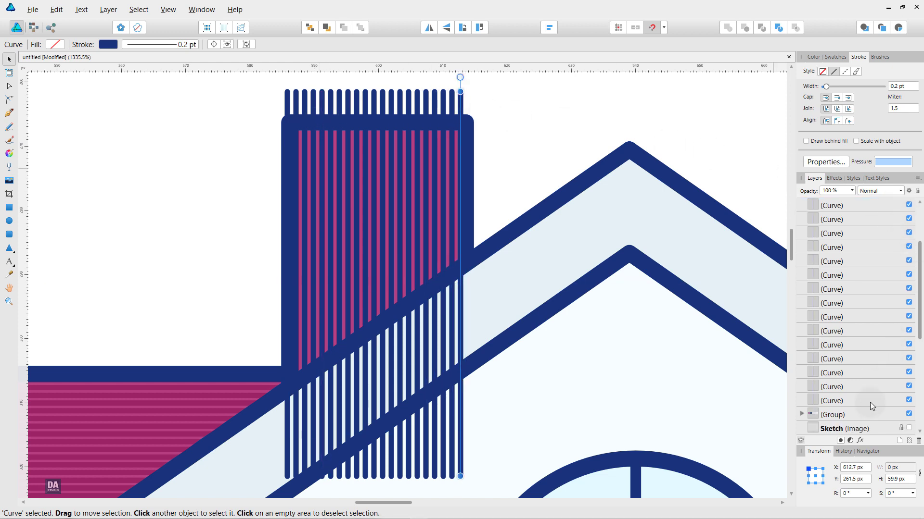
left_click(858, 360, "shift")
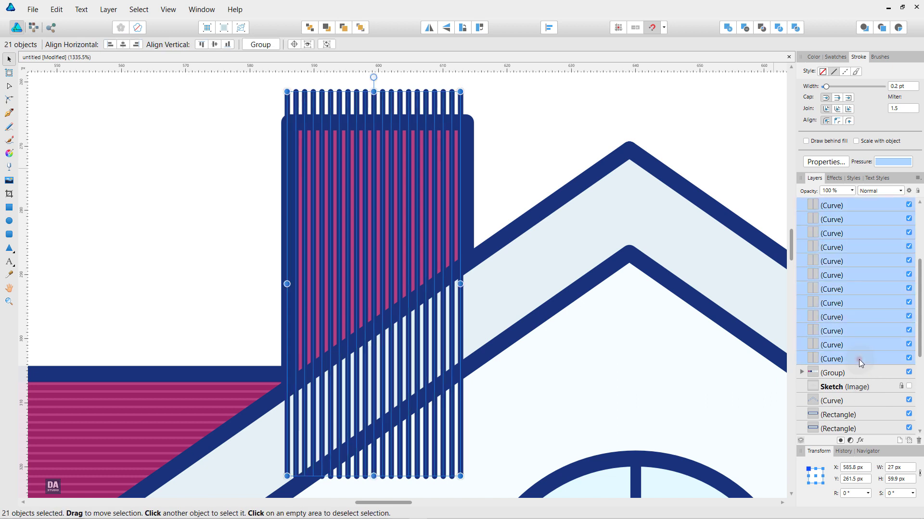
Group the chimney lines and set them to 50% opacity with Luminosity blending
right_click(437, 201)
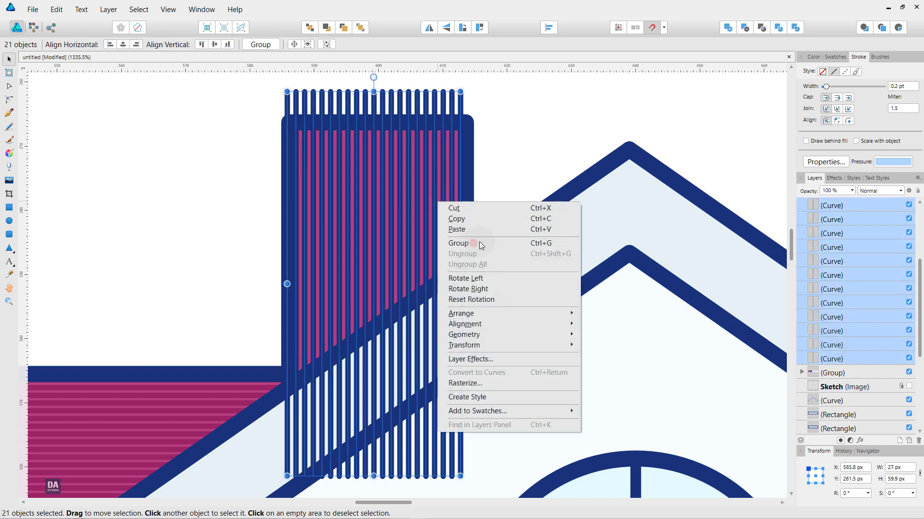
left_click(479, 242)
left_click(851, 191)
left_click_drag(852, 201, 820, 202)
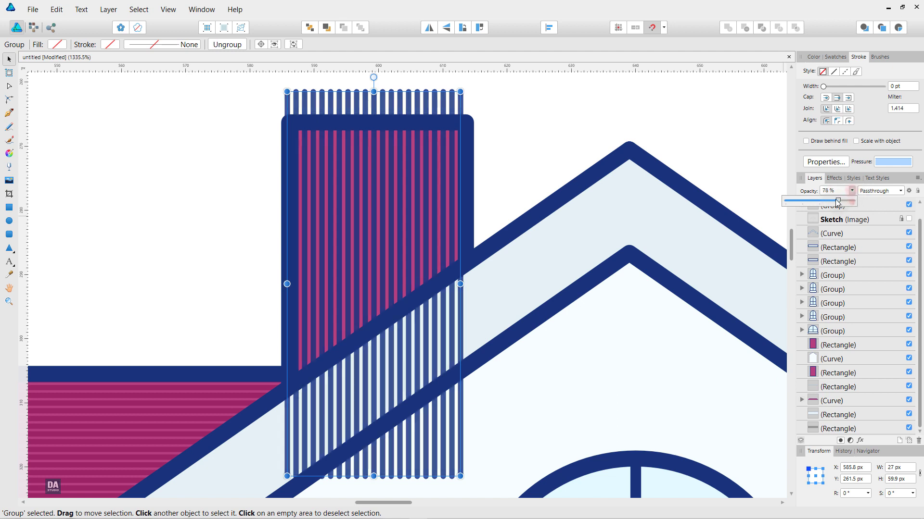
left_click(877, 192)
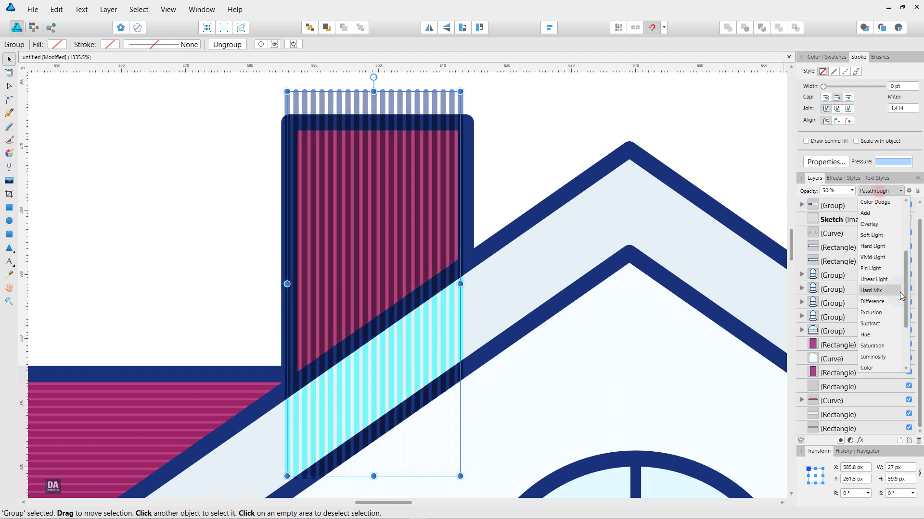
left_click(888, 357)
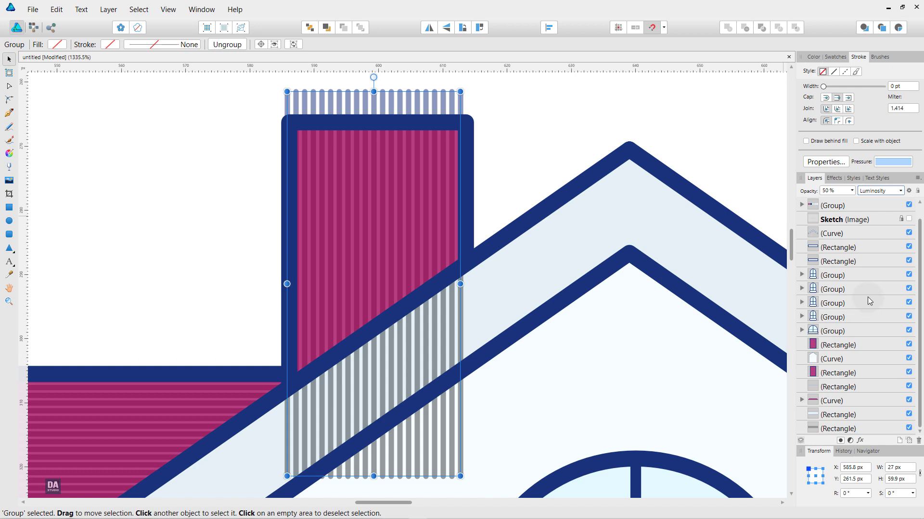
Clip the stripe group inside the chimney rectangle in the Layers panel
key("ctrl+bracketleft")
key("ctrl+bracketleft")
key("ctrl+bracketleft")
key("ctrl+bracketleft")
key("ctrl+bracketleft")
key("ctrl+bracketleft")
key("ctrl+bracketleft")
key("ctrl+bracketleft")
key("ctrl+bracketleft")
key("ctrl+bracketleft")
key("ctrl+bracketleft")
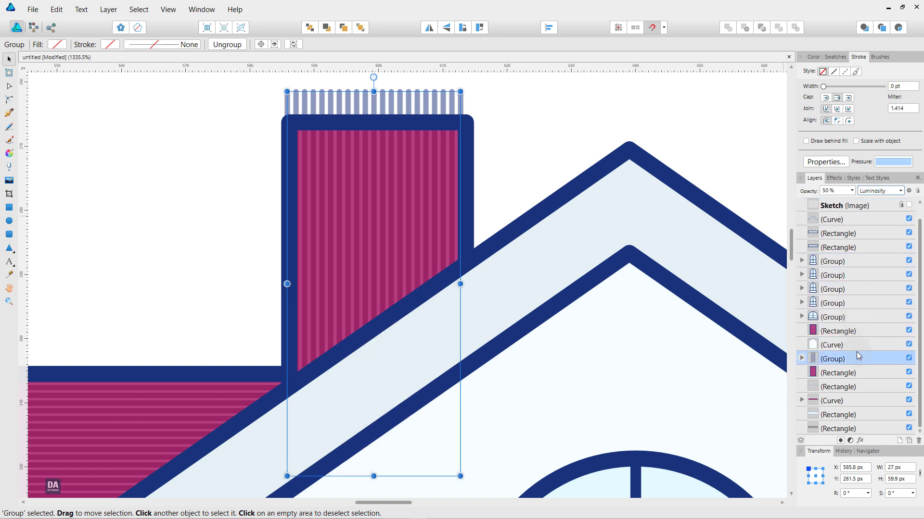
left_click_drag(857, 356, 856, 376)
left_click(515, 142)
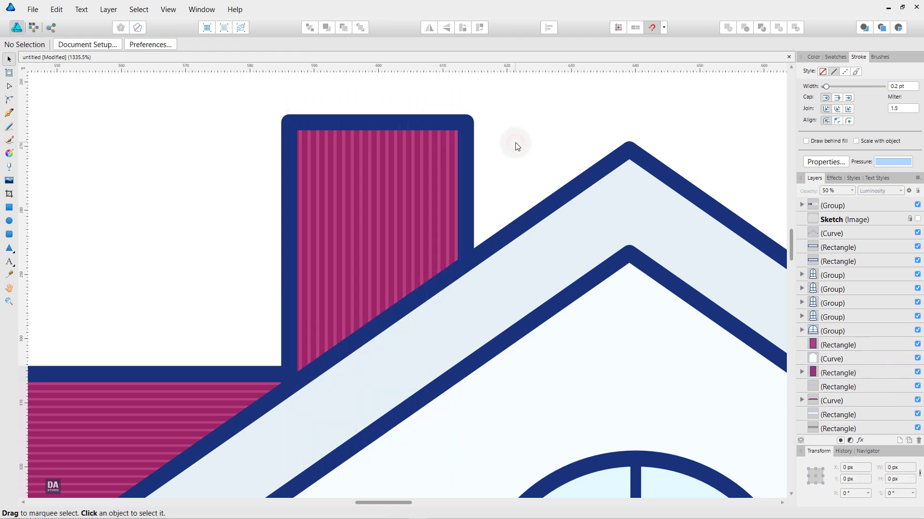
Zoom in on the magenta front door and select it
scroll(515, 142, "down", 4)
scroll(515, 143, "down", 2)
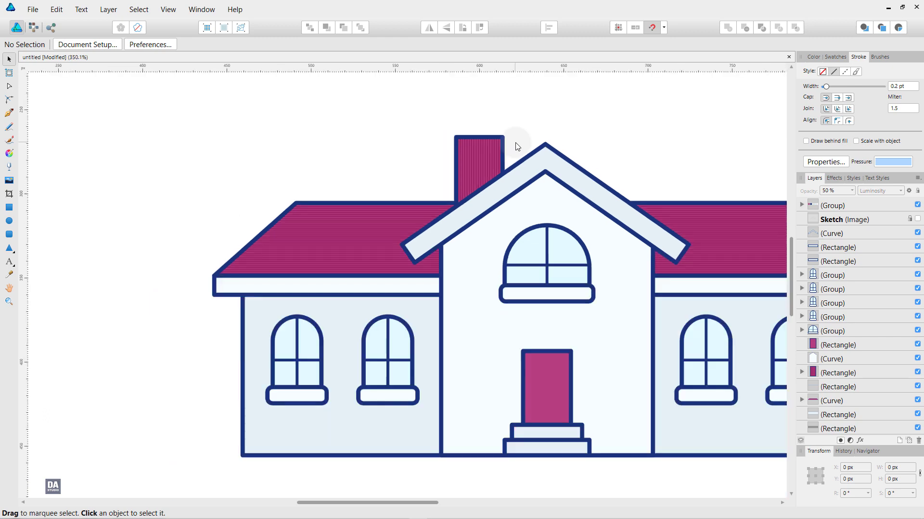
left_click_drag(634, 322, 505, 257)
scroll(423, 327, "up", 3)
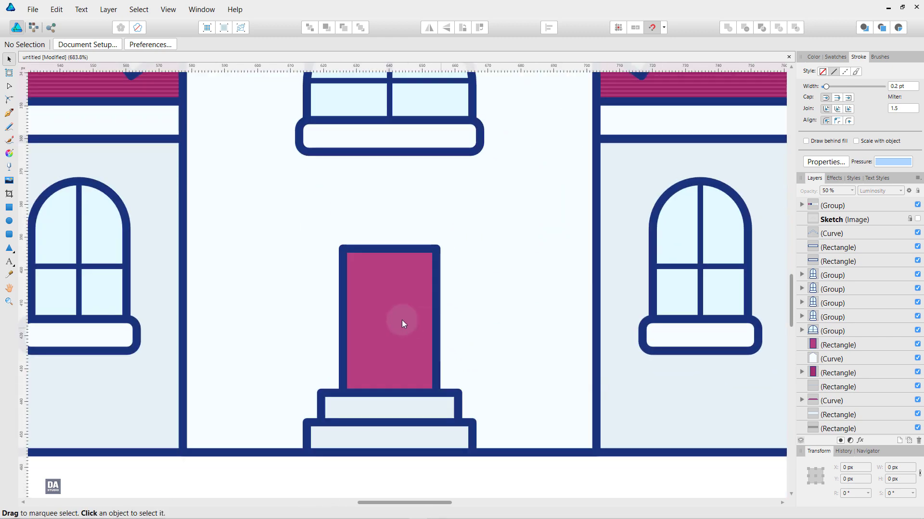
scroll(380, 316, "up", 2)
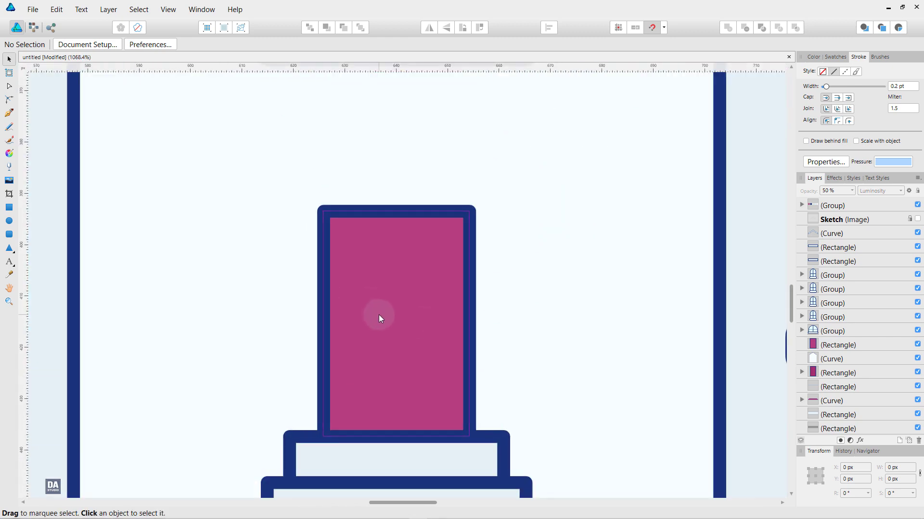
left_click(386, 325)
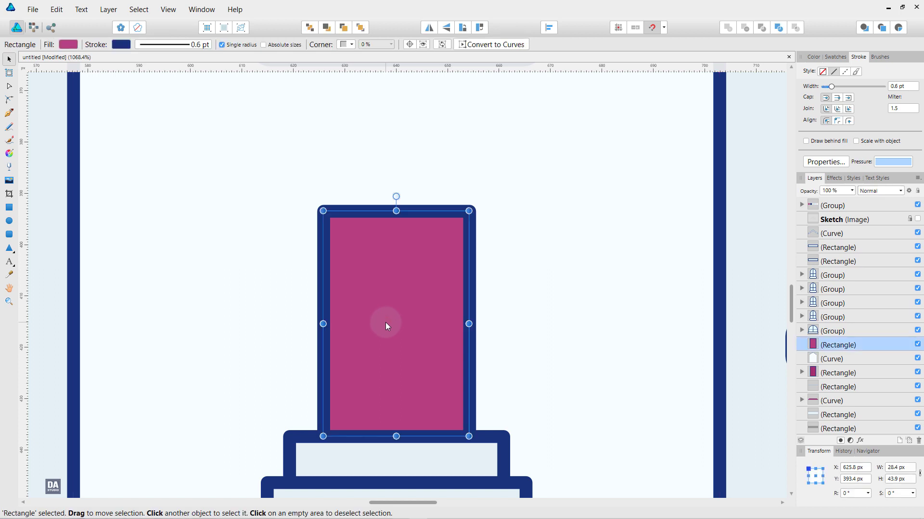
Draw a 0.4 pt navy vertical line from the door's top centre to its bottom
key("p")
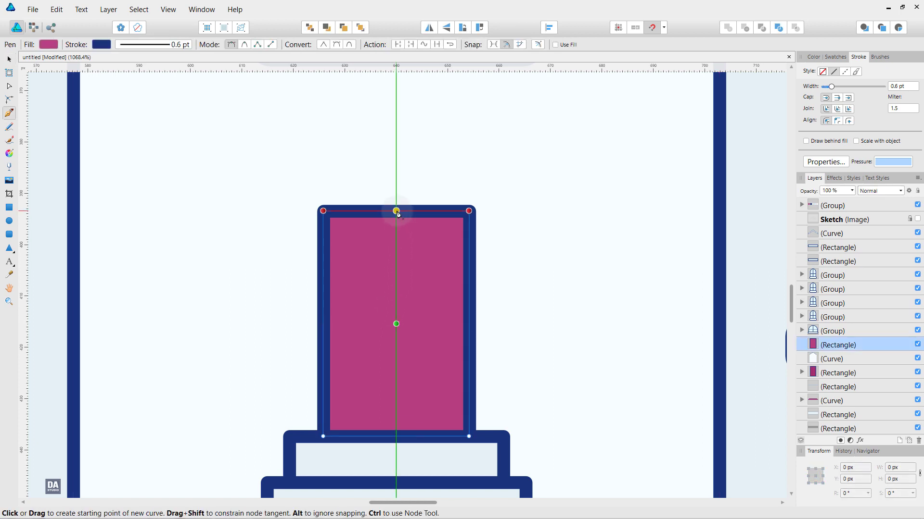
left_click(396, 211)
left_click(396, 436)
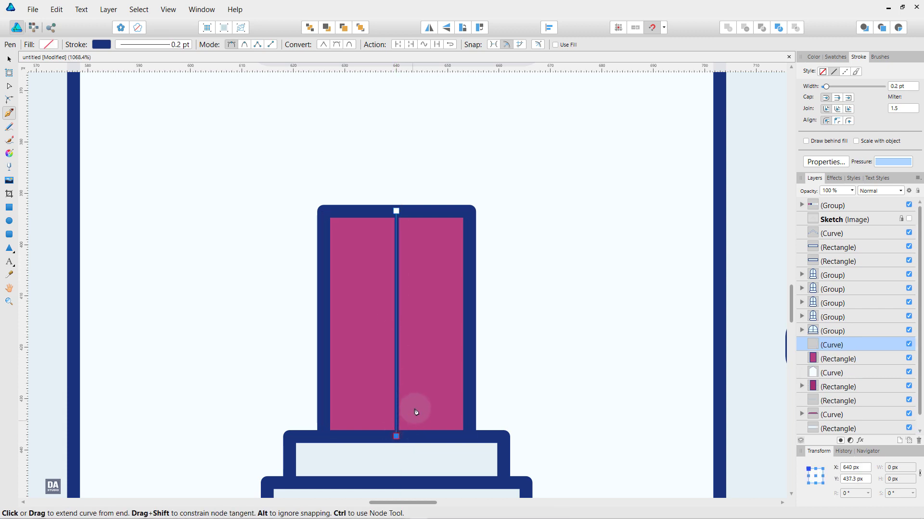
scroll(908, 91, "up", 1)
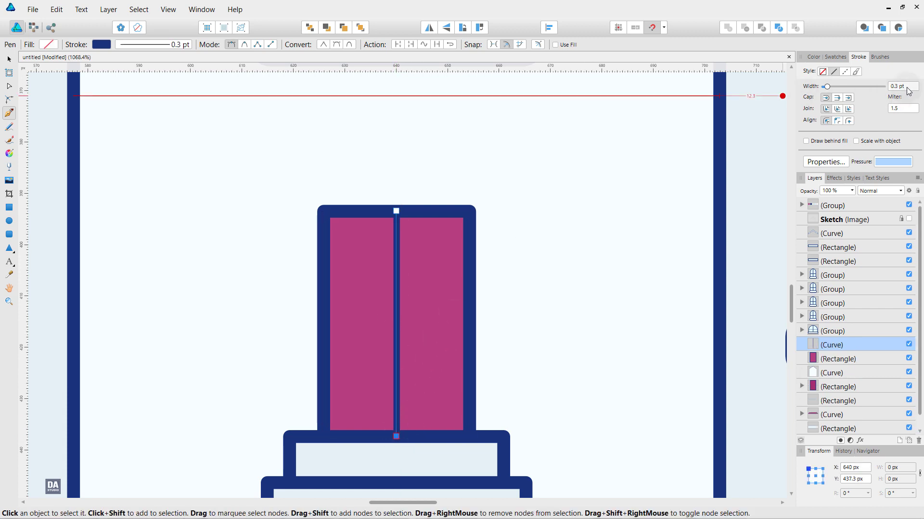
scroll(908, 92, "up", 1)
scroll(908, 92, "up", 1)
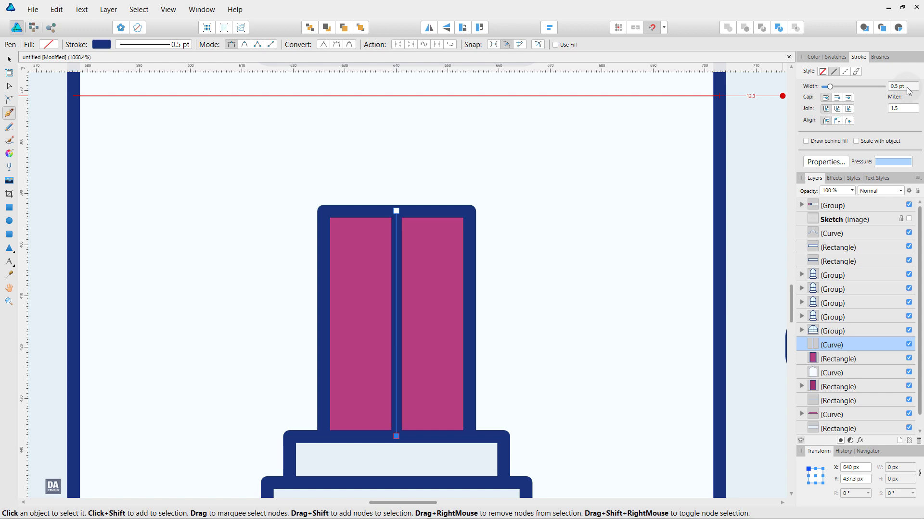
scroll(908, 92, "down", 1)
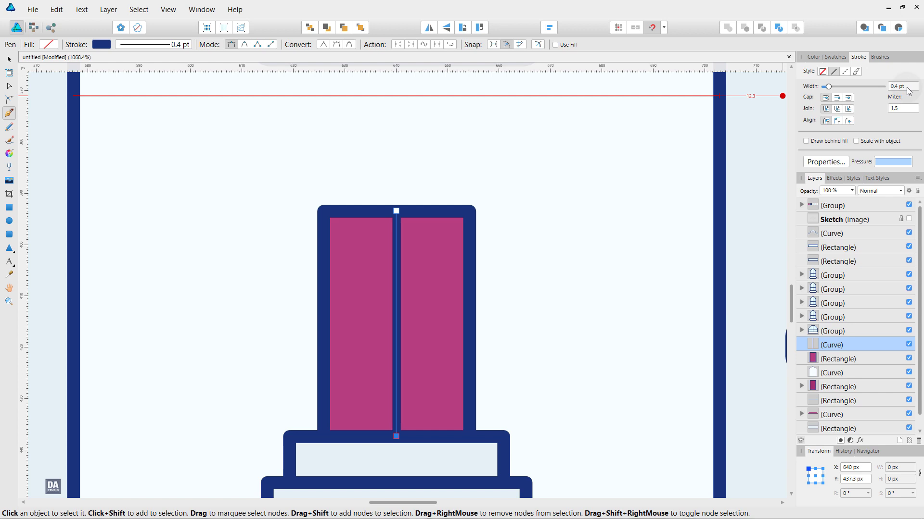
scroll(908, 91, "up", 1)
scroll(908, 91, "down", 1)
scroll(478, 284, "down", 2)
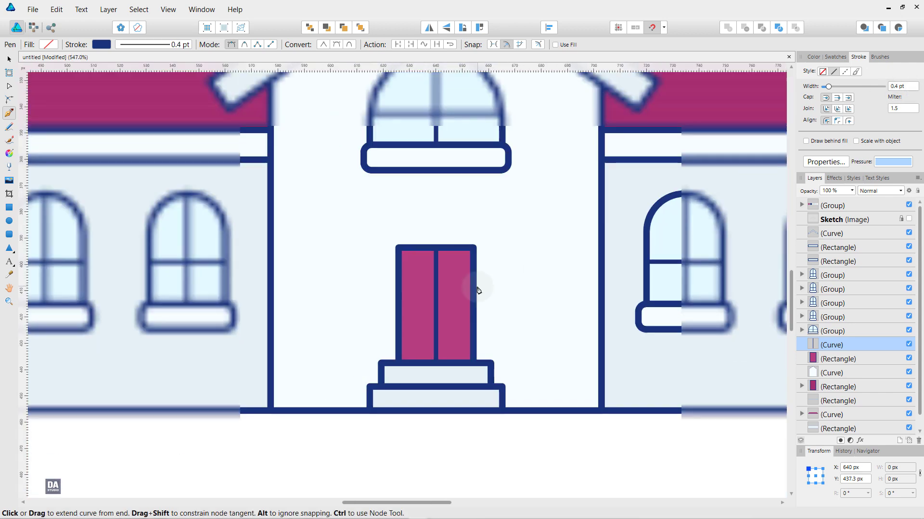
left_click(440, 458, "ctrl")
scroll(420, 298, "up", 2)
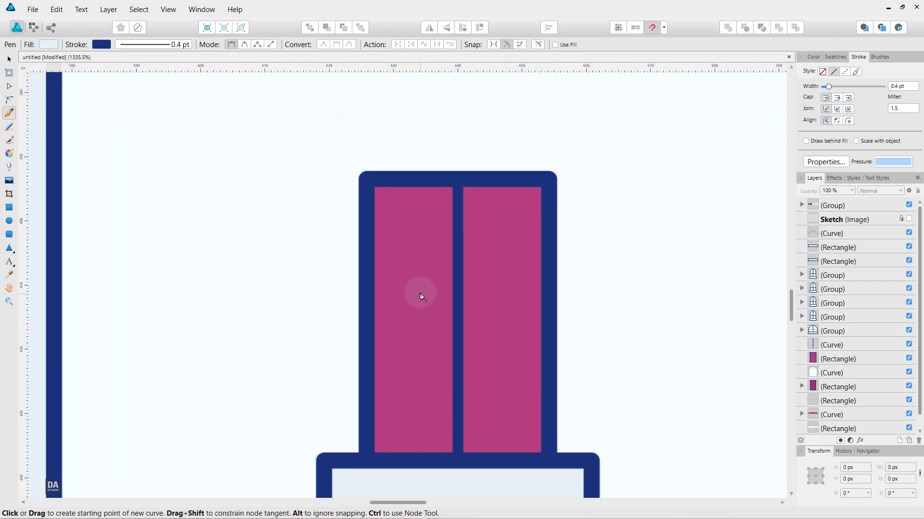
Draw a vertical line from the door's top-left corner down to its bottom
left_click(374, 162)
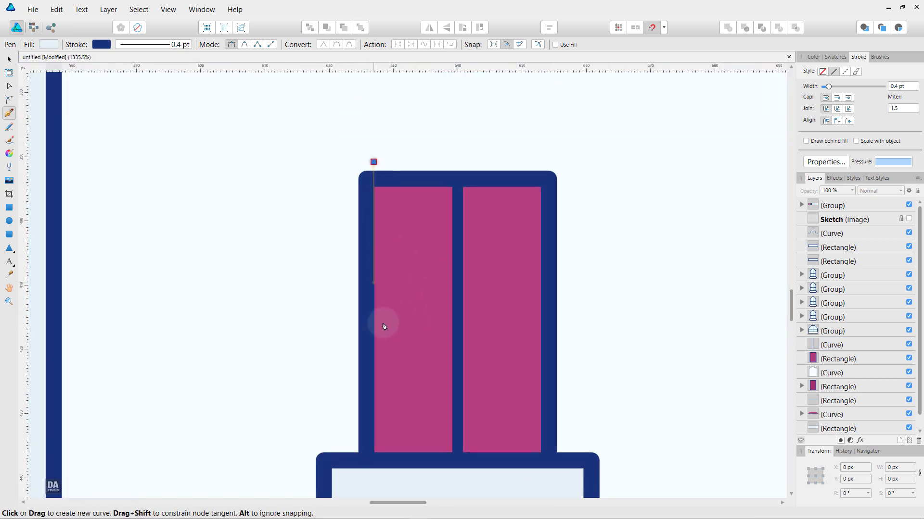
left_click(374, 467)
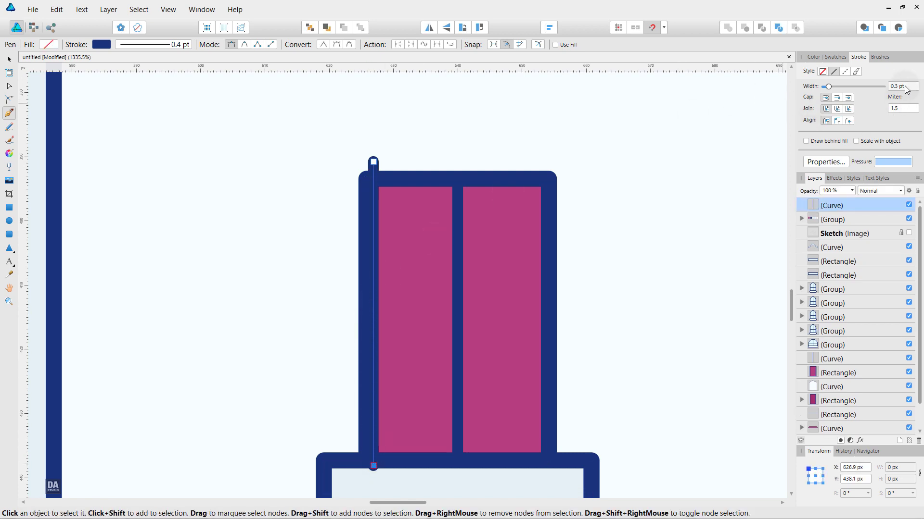
scroll(905, 87, "down", 3)
scroll(906, 90, "up", 1)
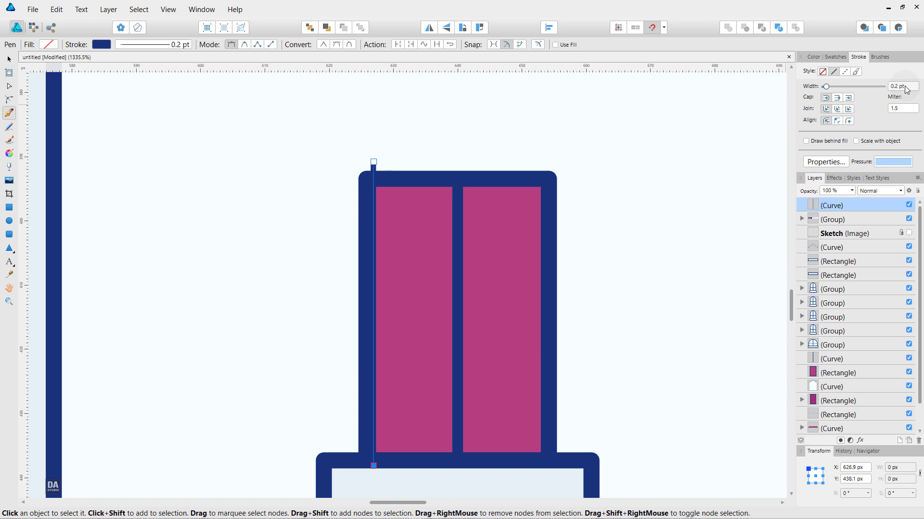
Repeat the line into eleven evenly spaced stripes, delete the extra copy, and select all eleven
key("v")
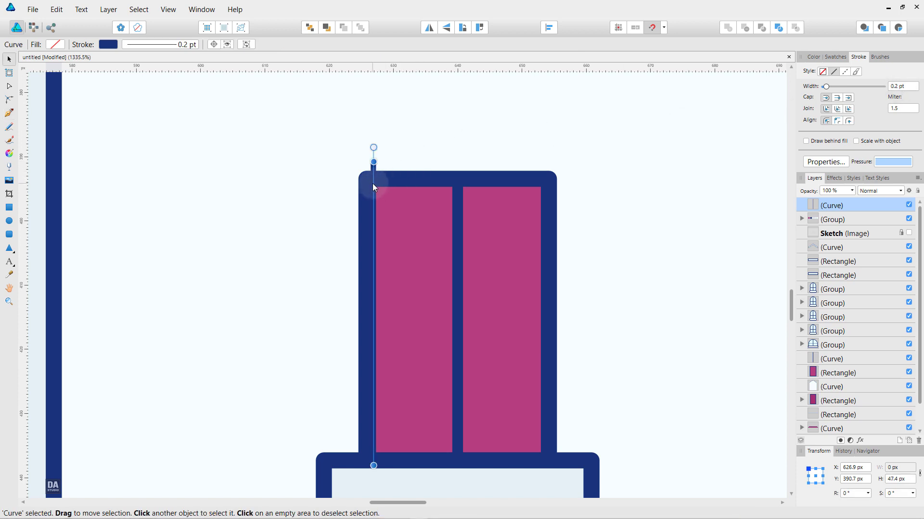
left_click_drag(373, 184, 381, 183)
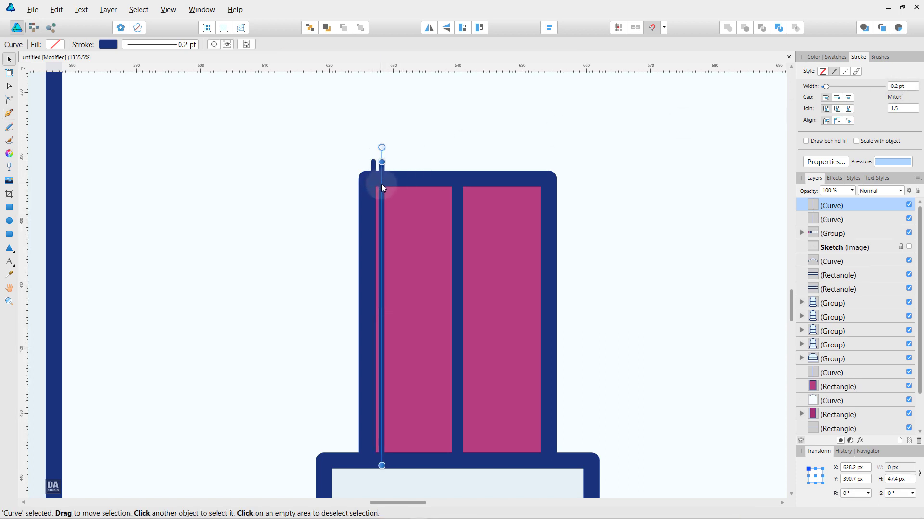
key("ctrl+j")
key("ctrl+j")
key("ctrl+j")
key("ctrl+j")
key("ctrl+j")
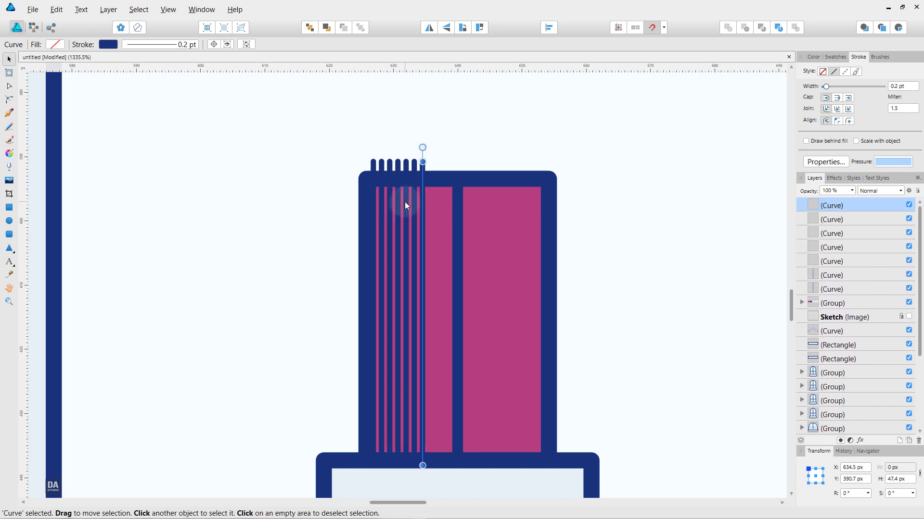
key("ctrl+j")
key("ctrl+j")
key("ctrl+j")
key("ctrl+j")
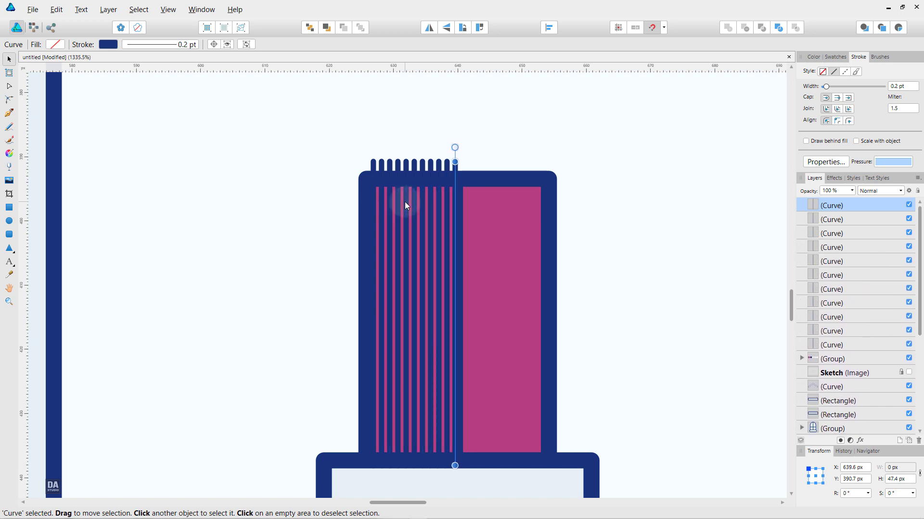
key("ctrl+j")
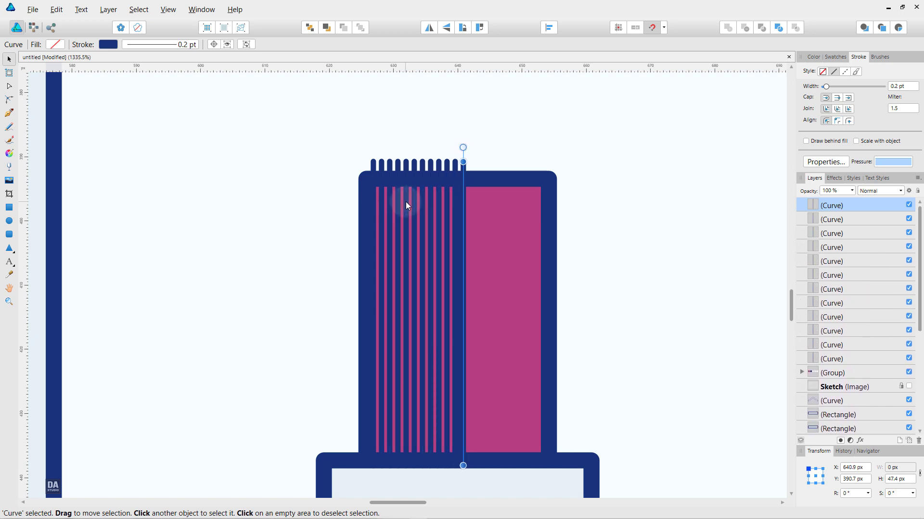
key("Delete")
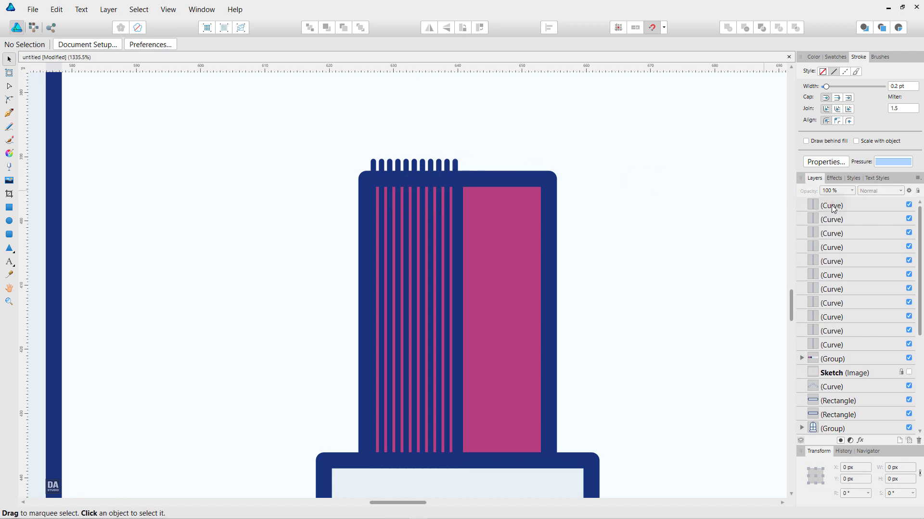
left_click(831, 205)
left_click(847, 344, "shift")
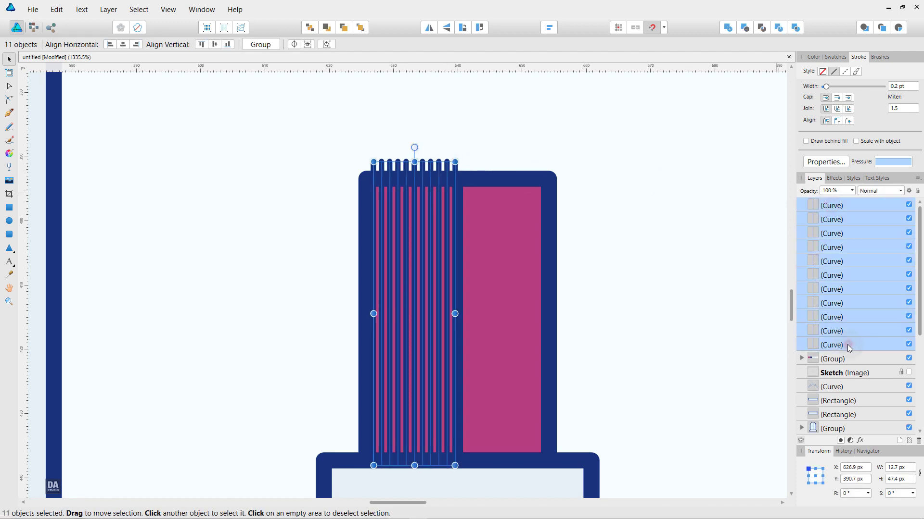
Group the eleven stripes and set the group to 50% opacity with Luminosity blending
right_click(822, 262)
left_click(801, 382)
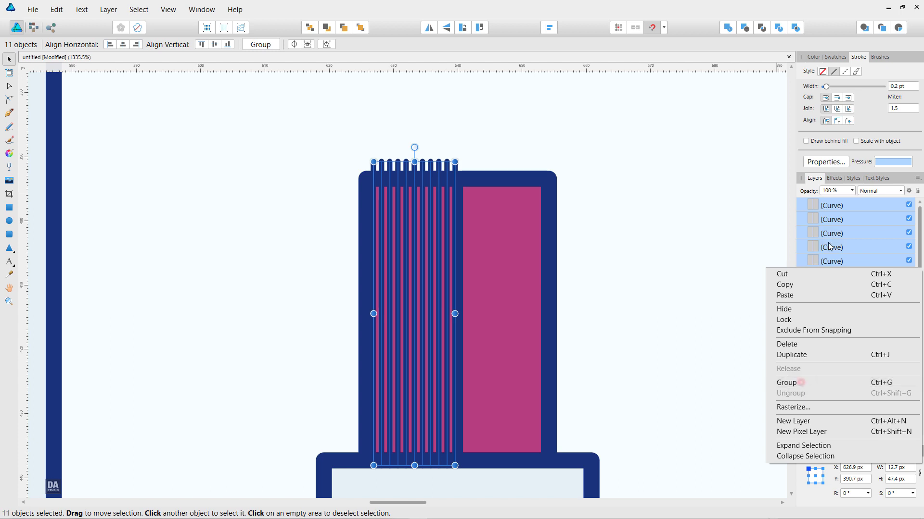
left_click_drag(852, 199, 820, 200)
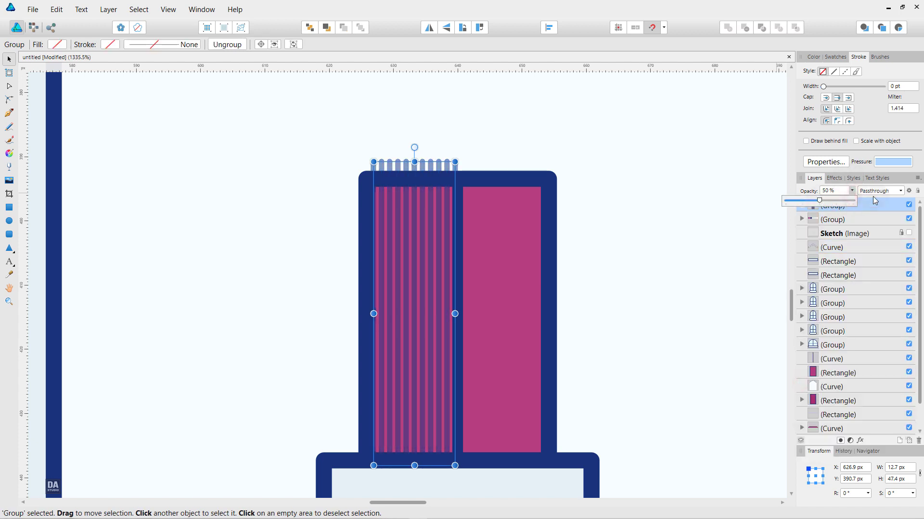
left_click(885, 192)
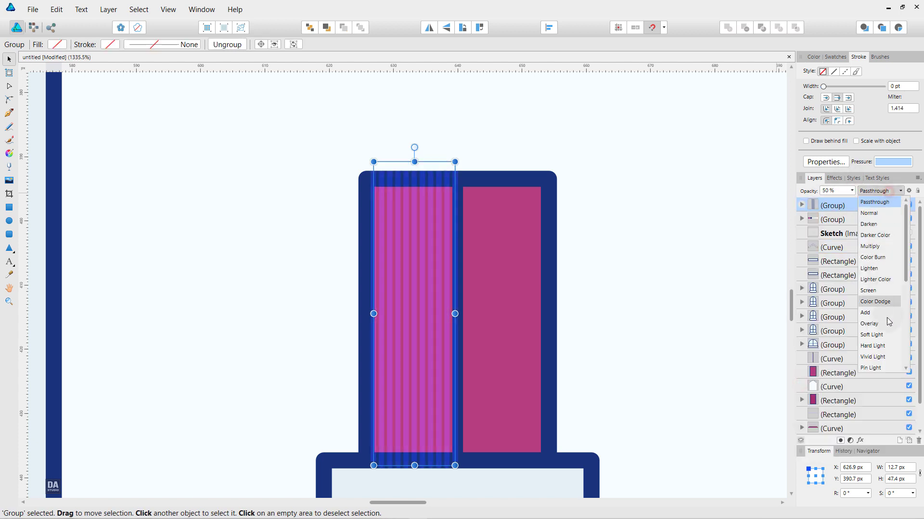
scroll(889, 332, "down", 3)
left_click(873, 357)
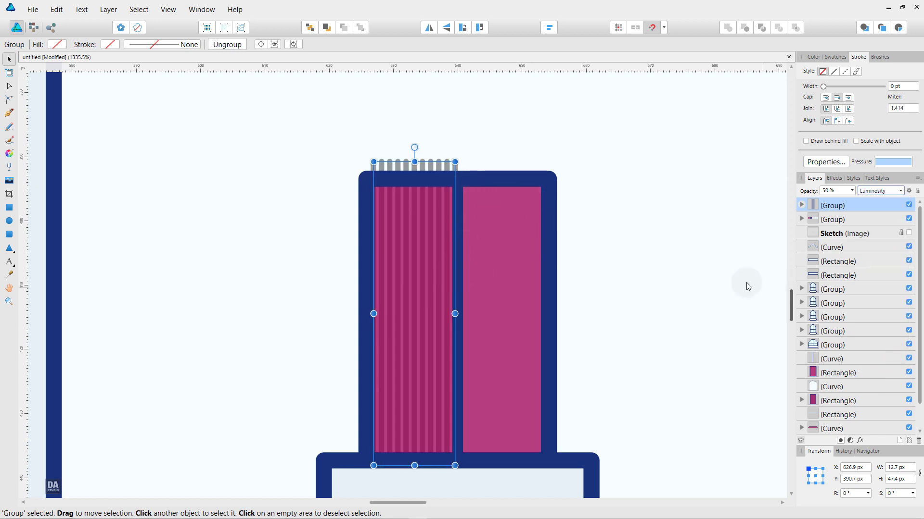
left_click(429, 289)
Copy the stripe group onto the right door panel and widen both stripe sets slightly
left_click_drag(417, 313, 503, 323)
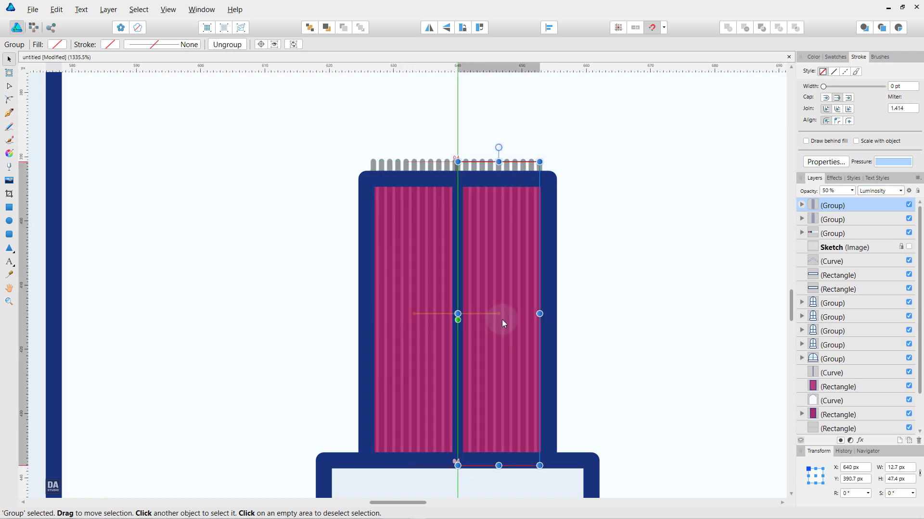
left_click_drag(502, 321, 497, 320)
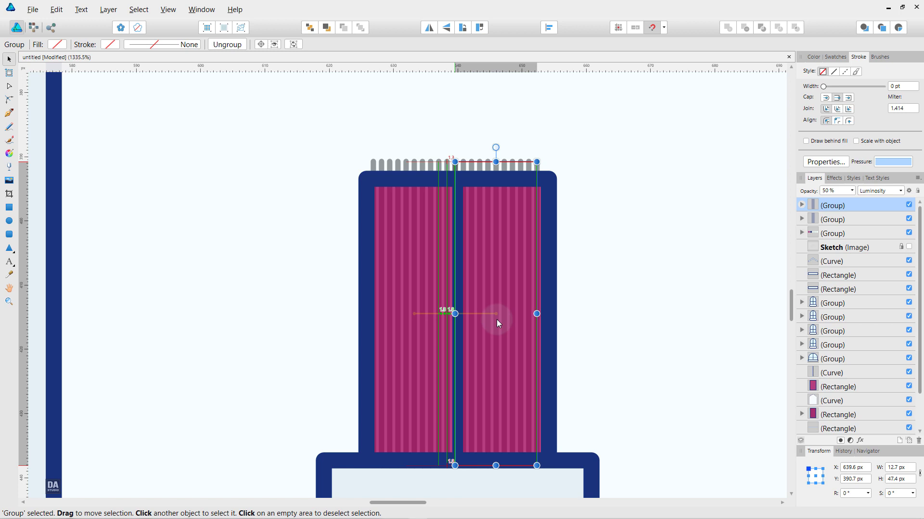
left_click_drag(537, 313, 543, 314)
left_click(393, 168)
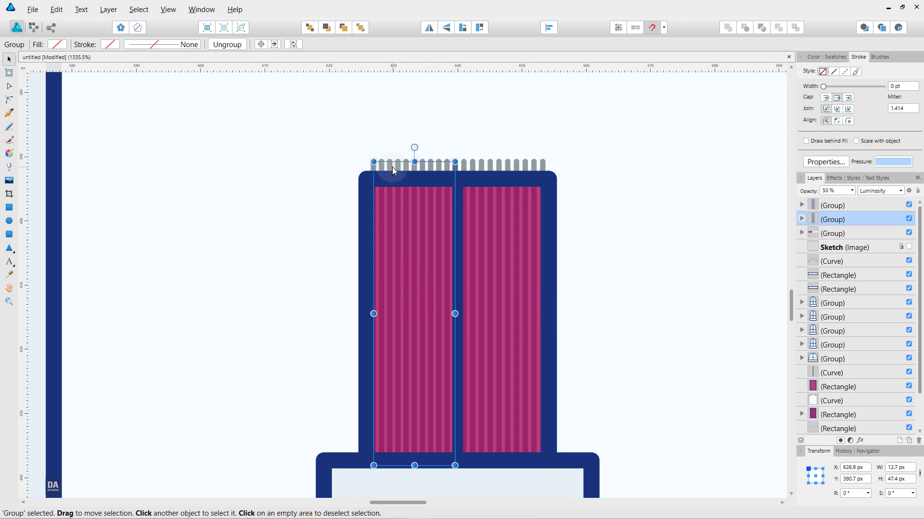
left_click_drag(373, 313, 372, 313)
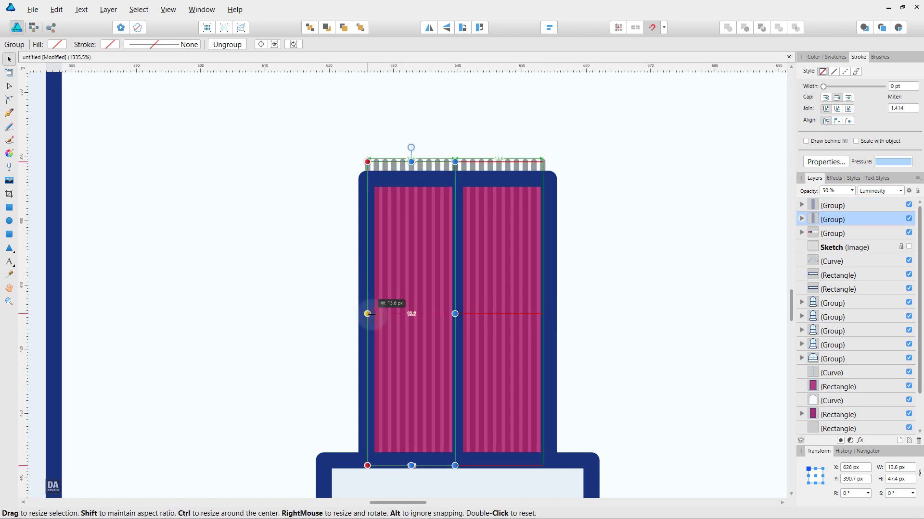
Group both stripe sets together and place them beneath the door outline, clipped inside the door
left_click(511, 175)
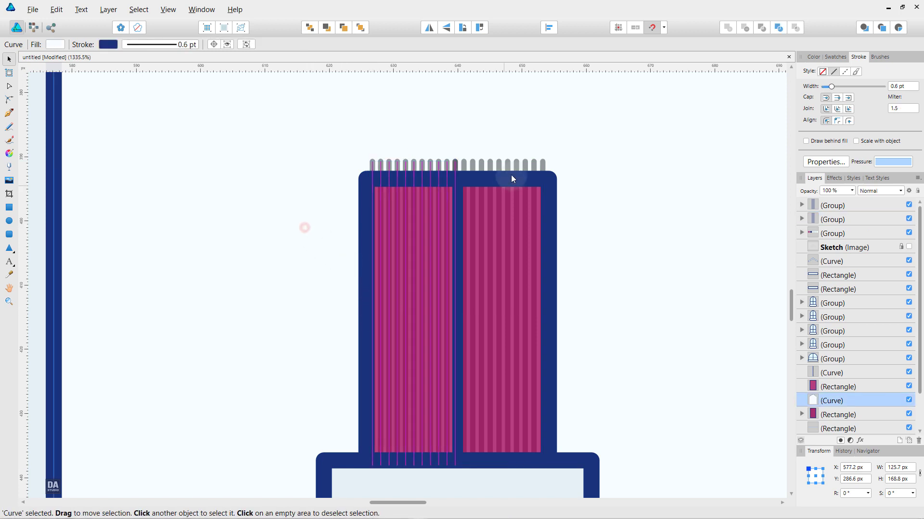
left_click(437, 166, "shift")
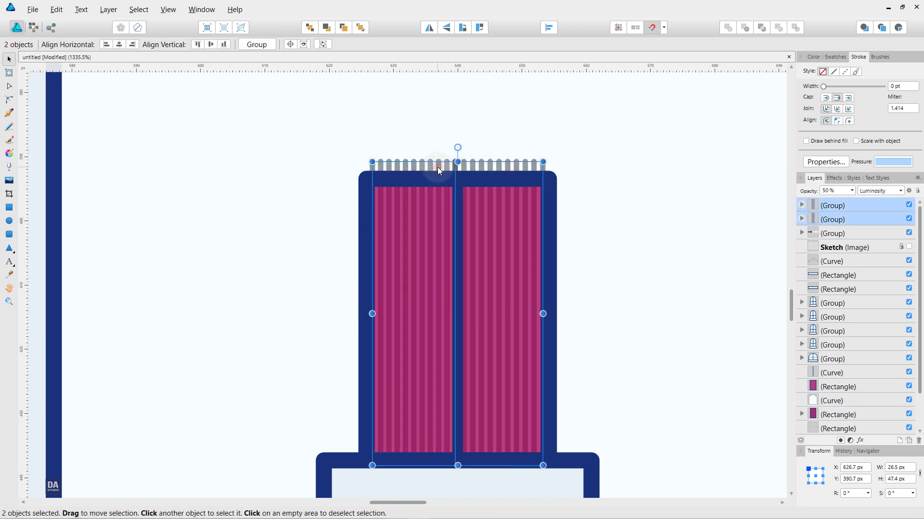
right_click(840, 216)
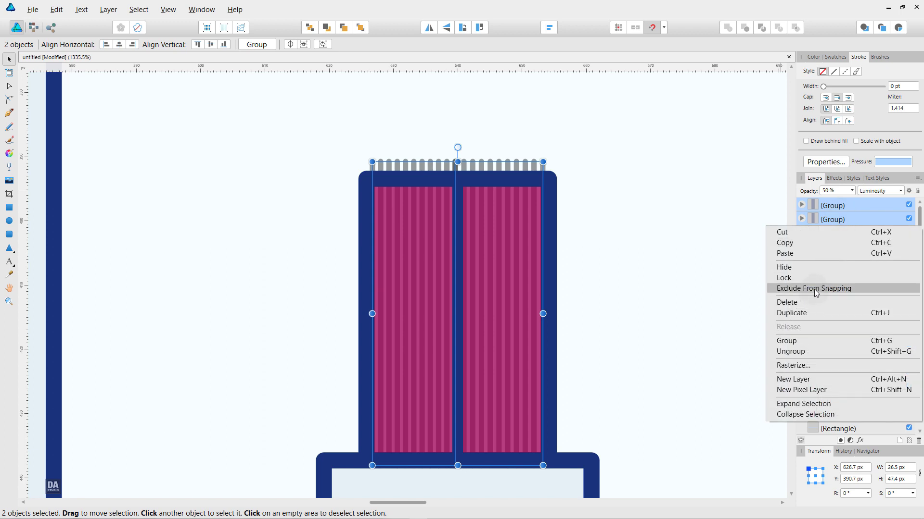
left_click(810, 339)
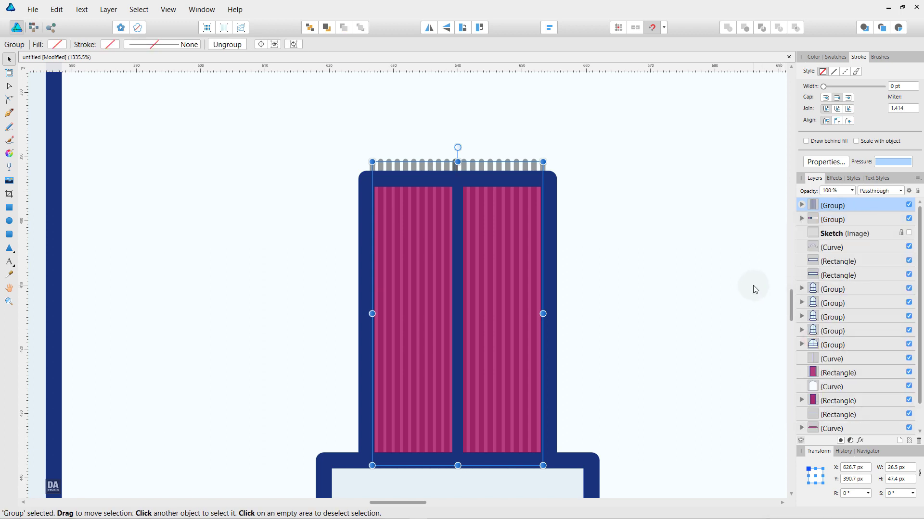
key("ctrl+bracketleft")
key("ctrl+bracketleft")
key("ctrl+bracketleft")
key("ctrl+bracketleft")
key("ctrl+bracketleft")
key("ctrl+bracketleft")
key("ctrl+bracketleft")
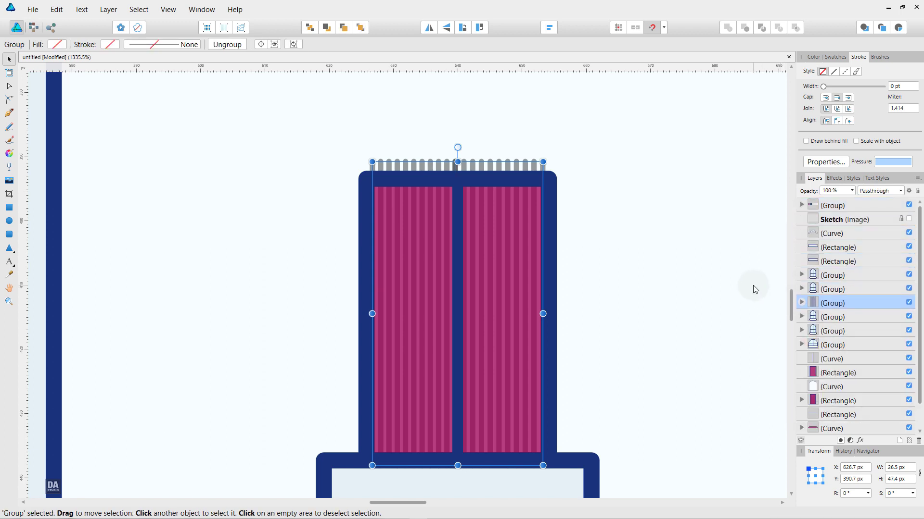
key("ctrl+bracketleft")
key("ctrl+bracketleft")
key("ctrl+bracketleft")
key("ctrl+bracketleft")
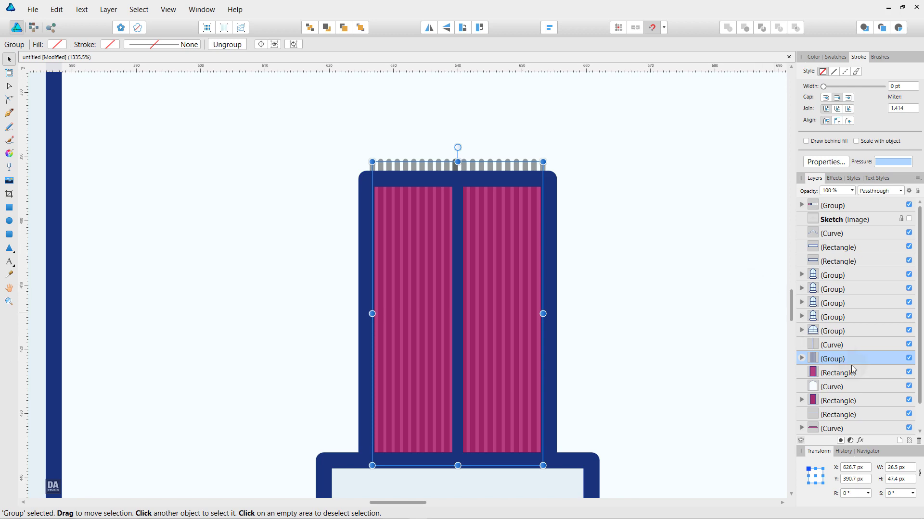
left_click_drag(854, 379, 852, 376)
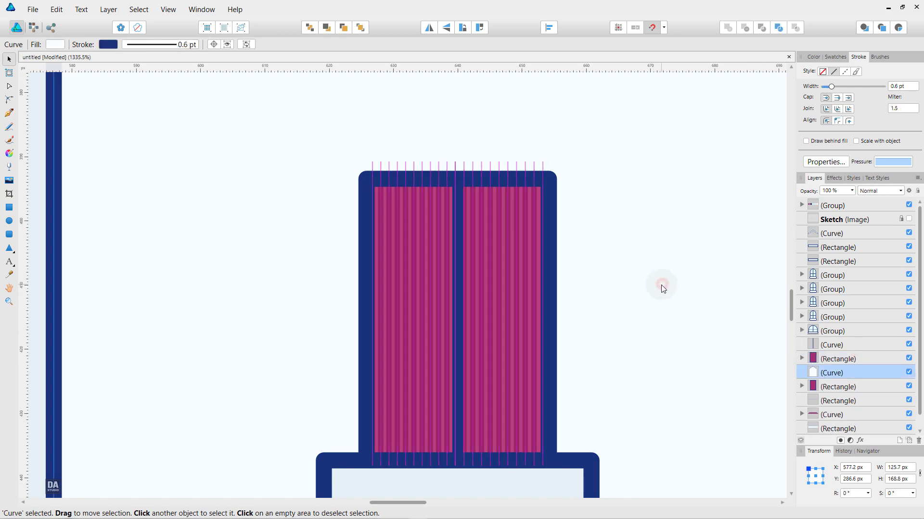
scroll(662, 284, "down", 5)
Fit the page in view and delete the colour swatch strip
left_click(679, 422)
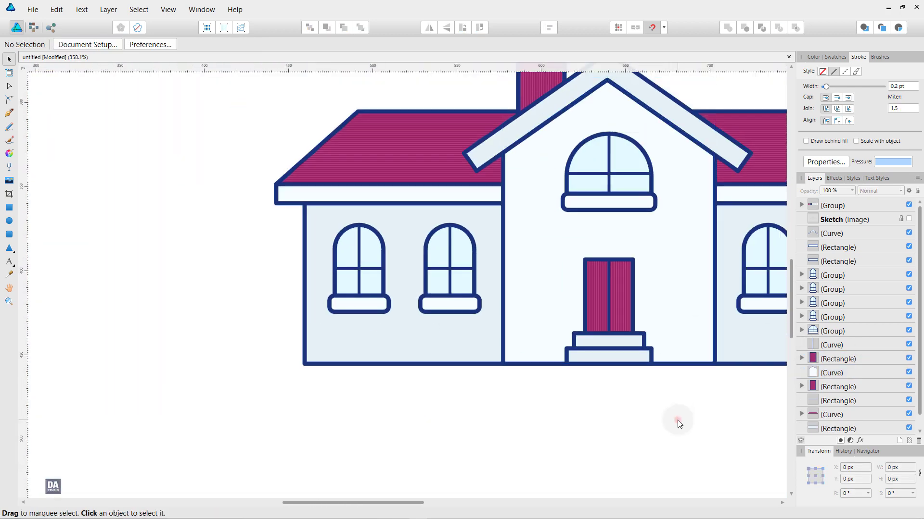
key("ctrl+0")
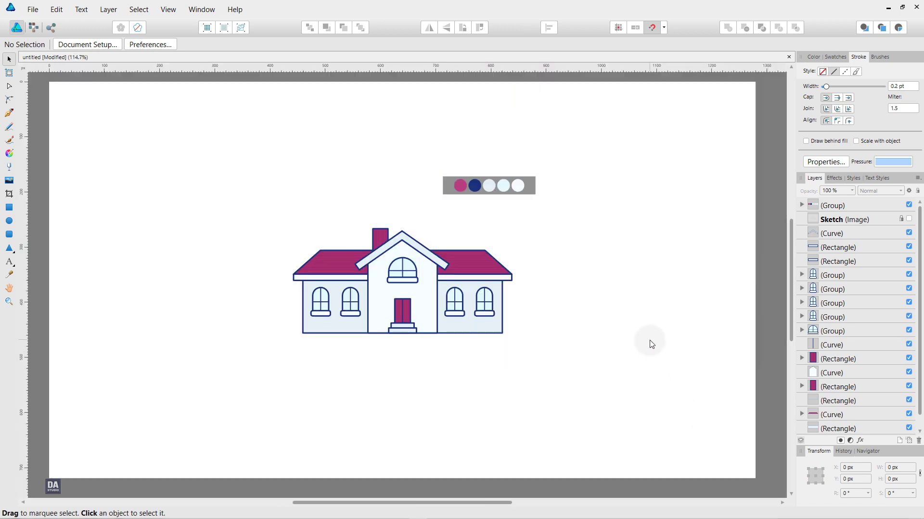
left_click_drag(430, 144, 606, 218)
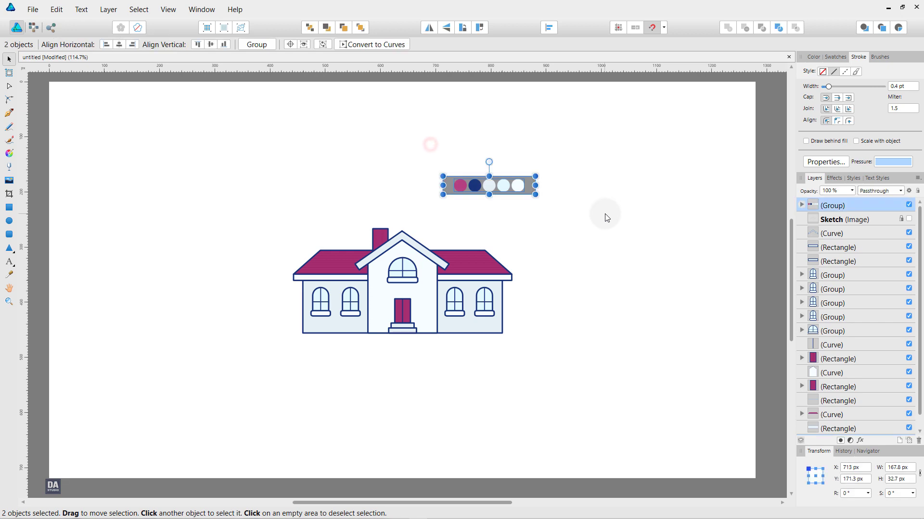
key("Delete")
Scale the whole house up to about 946 × 453 px
left_click_drag(558, 165, 221, 380)
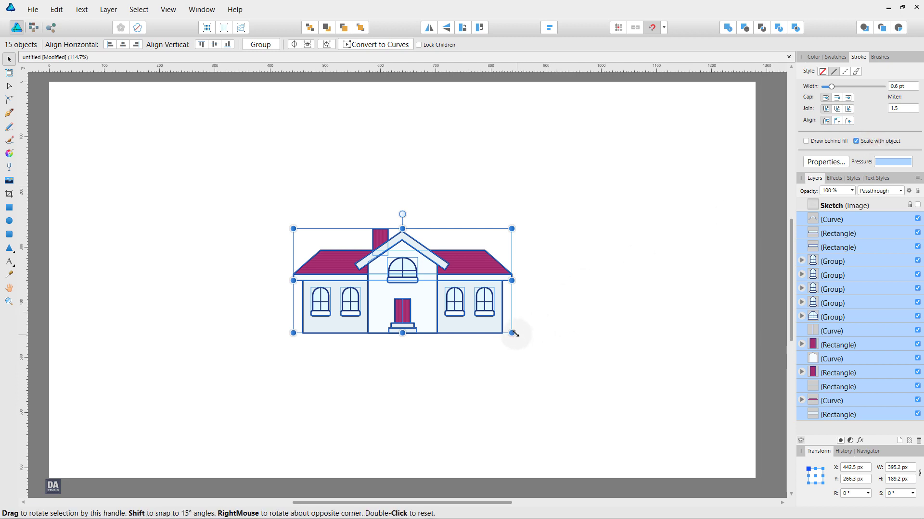
mouse_move(512, 332)
left_mouse_down()
mouse_move(554, 362)
mouse_move(654, 402)
left_mouse_up()
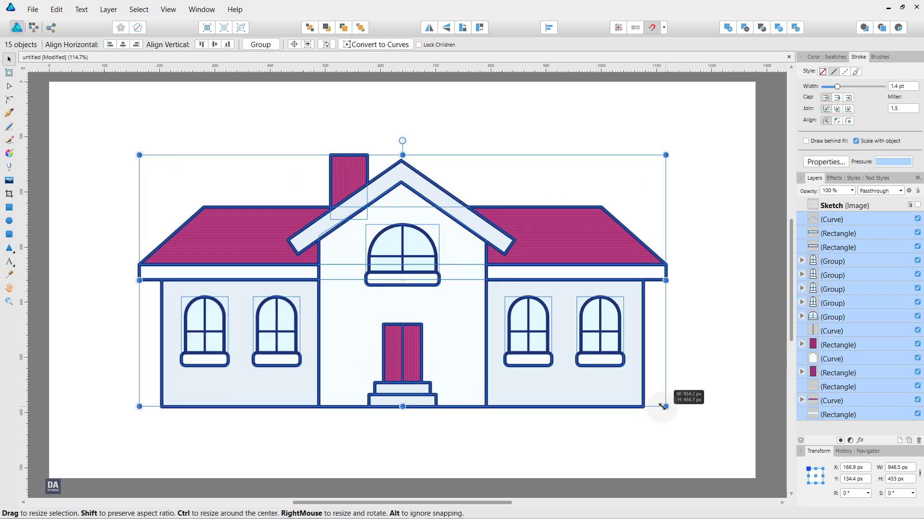
left_click(722, 302)
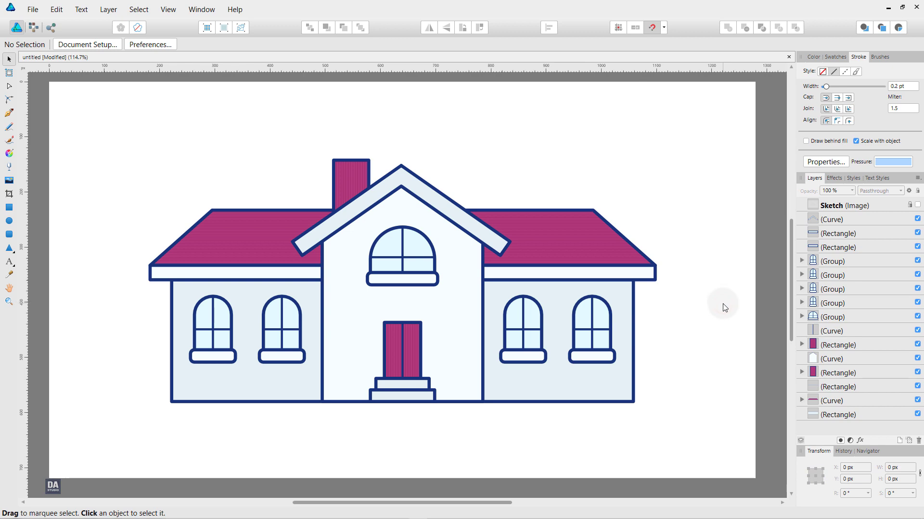
scroll(339, 208, "up", 3)
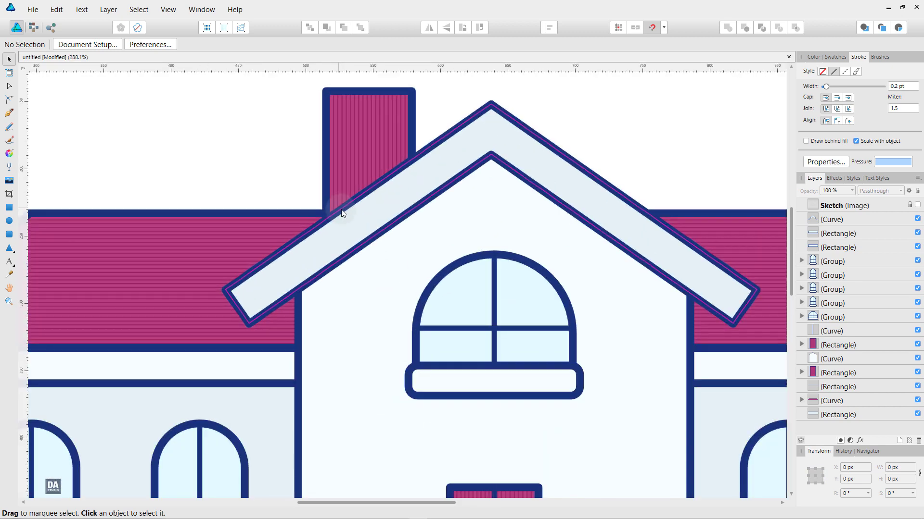
scroll(344, 214, "down", 2)
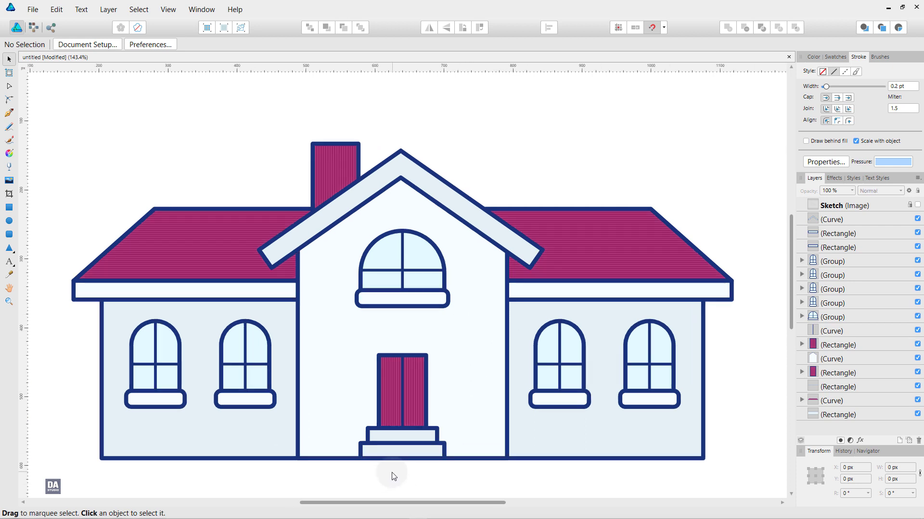
left_click(818, 391)
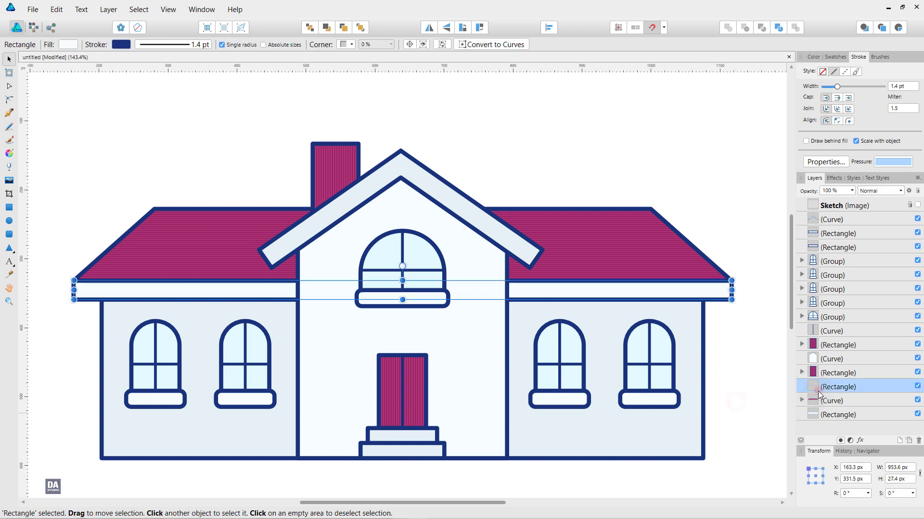
Draw a 970 × 40.2 px rectangle under the eave band and nest it inside the band
left_click(12, 212)
mouse_move(66, 291)
left_mouse_down()
mouse_move(645, 325)
mouse_move(736, 318)
left_mouse_up()
left_click_drag(847, 389, 848, 405)
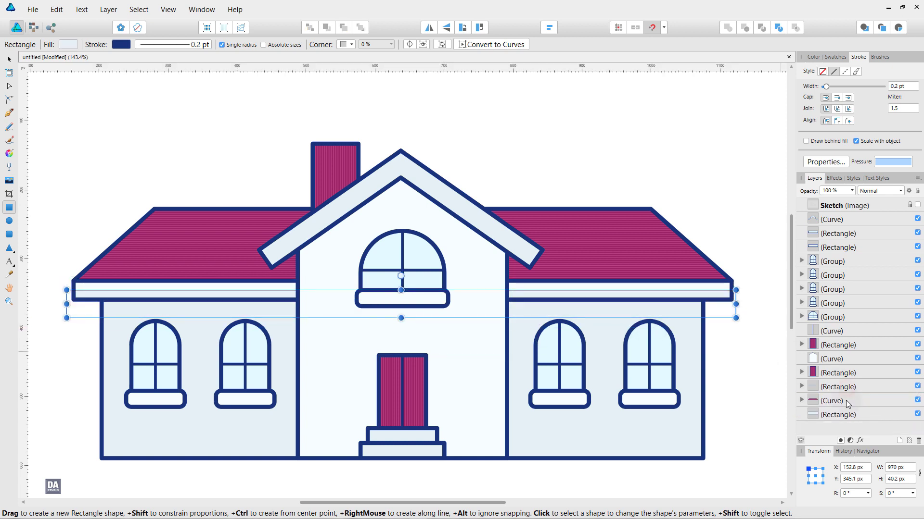
Set the eave shadow strip to Multiply blending and remove its outline
left_click(881, 191)
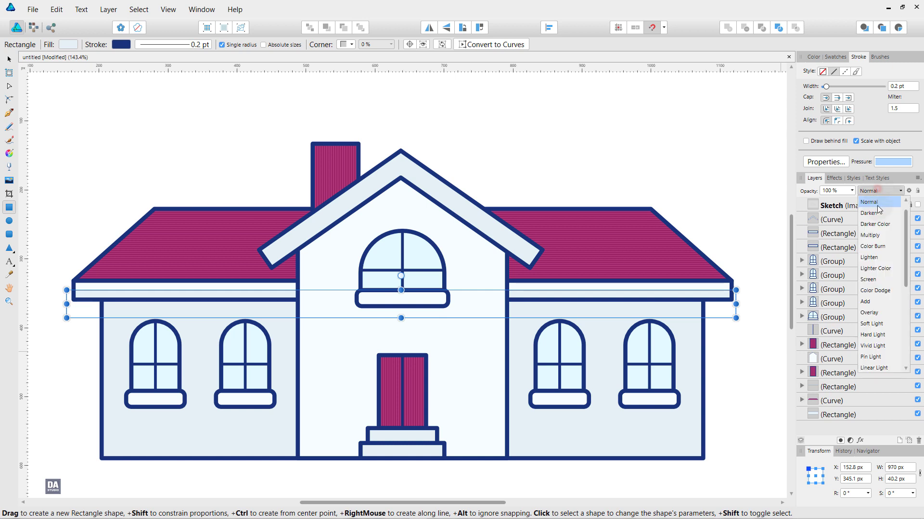
left_click(876, 233)
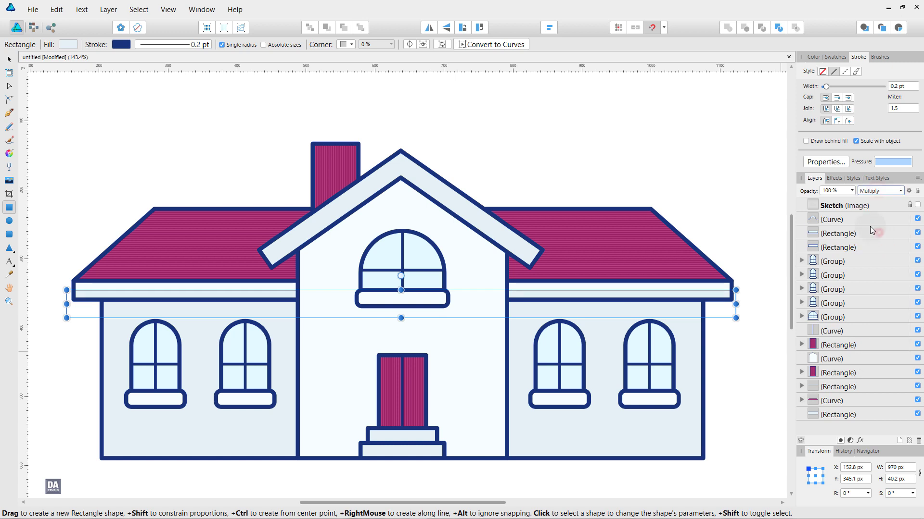
key("v")
left_click(764, 248)
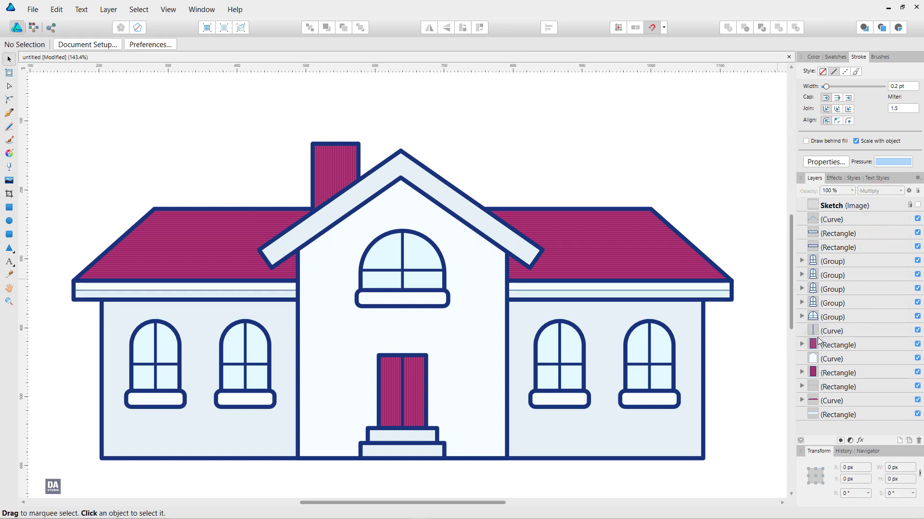
left_click(817, 400)
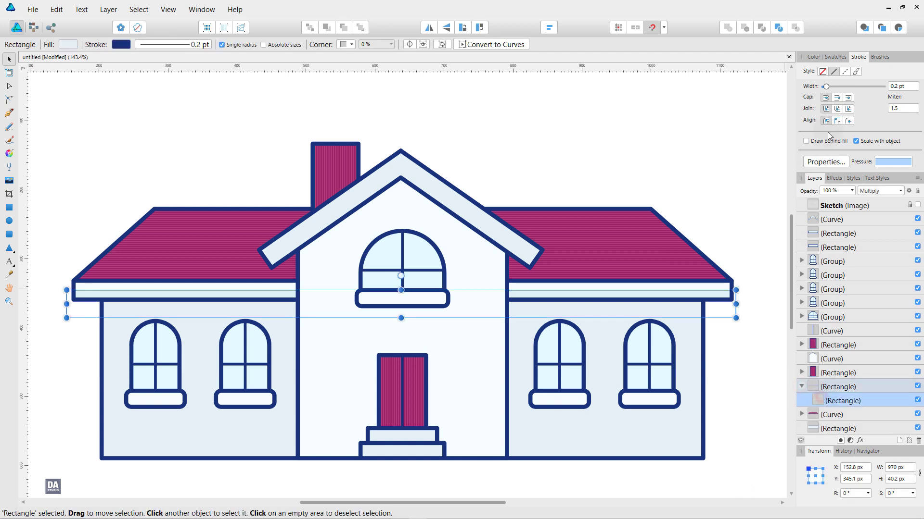
left_click(836, 57)
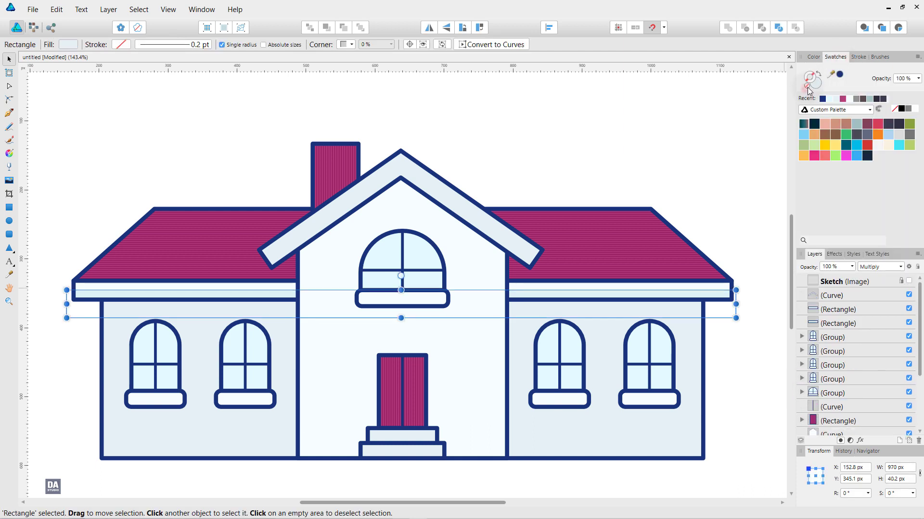
left_click(739, 230)
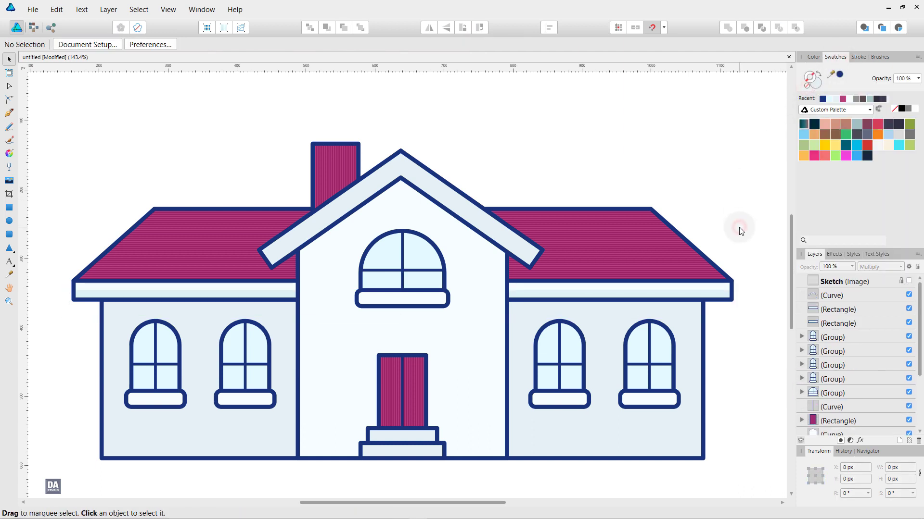
Duplicate the gable trim about 20 px lower and nest the copy inside the original
scroll(850, 420, "down", 2)
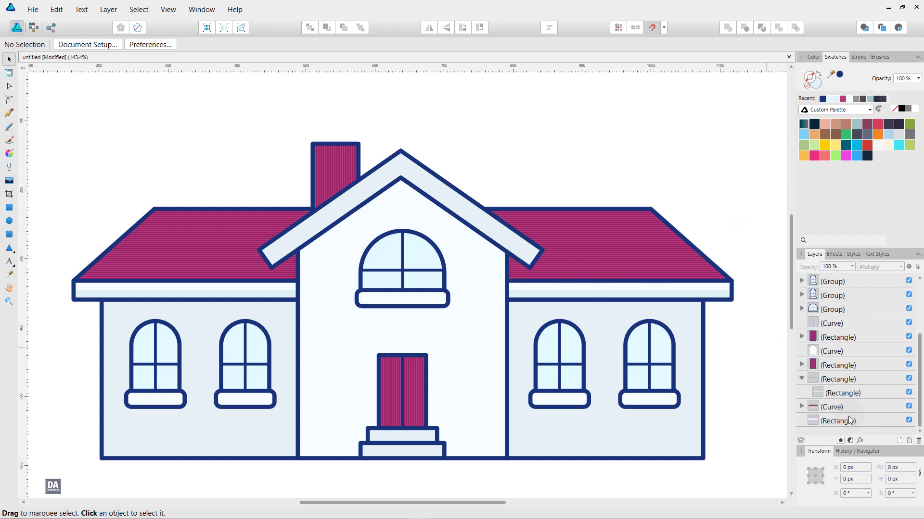
scroll(844, 356, "up", 2)
left_click(847, 295)
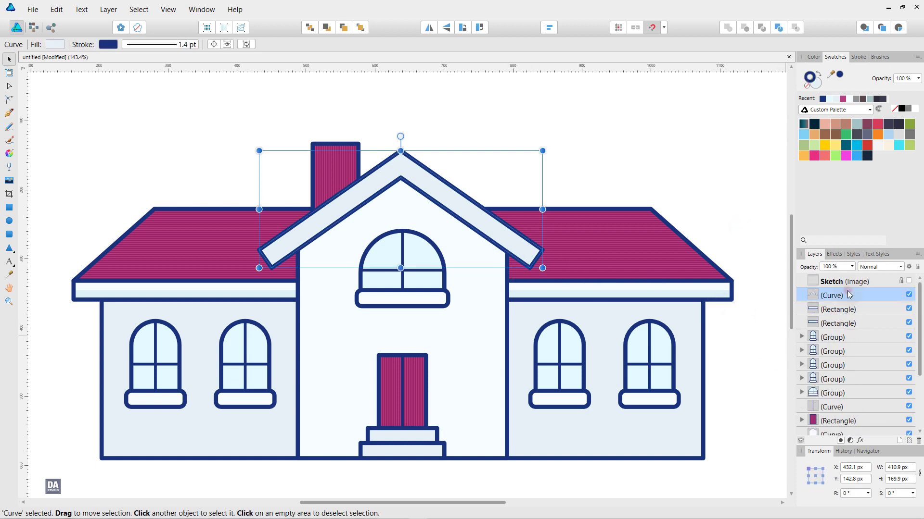
left_click_drag(504, 236, 503, 249)
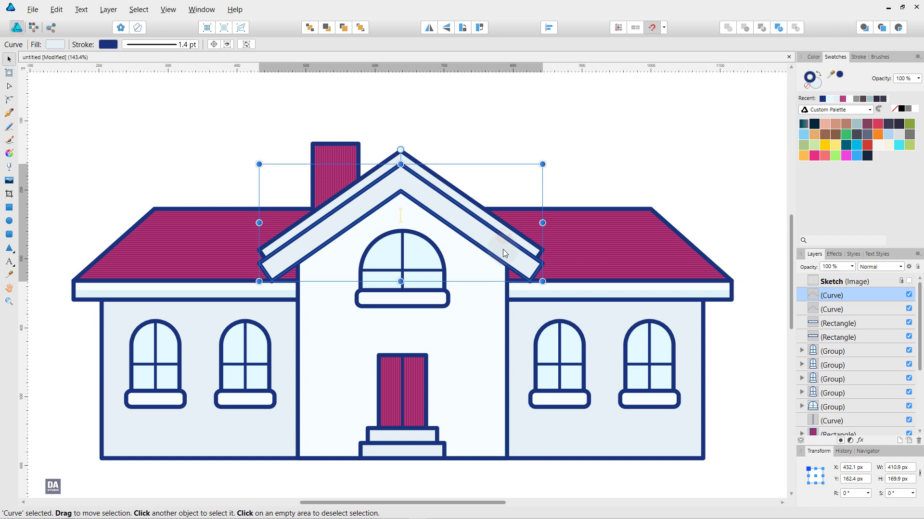
left_click_drag(842, 295, 843, 315)
Give the gable shadow copy no outline, Multiply blending and 75% opacity
left_click(807, 88)
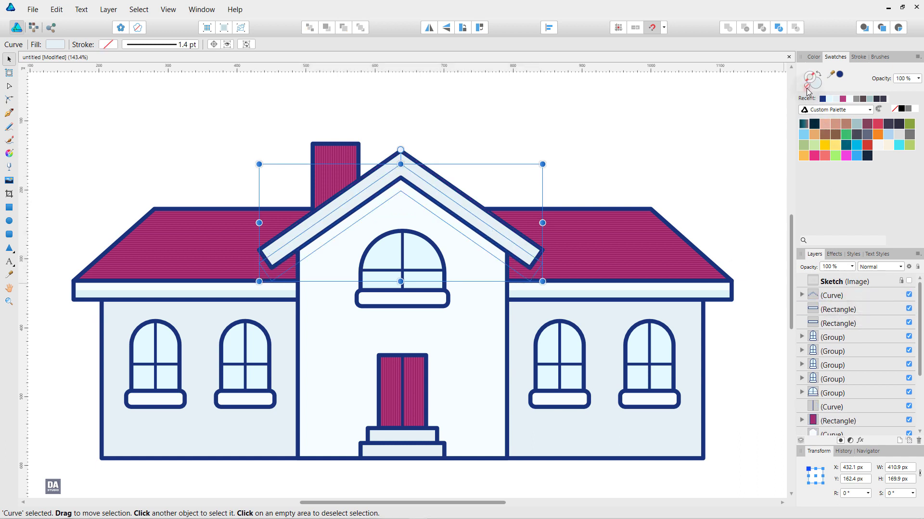
left_click(869, 267)
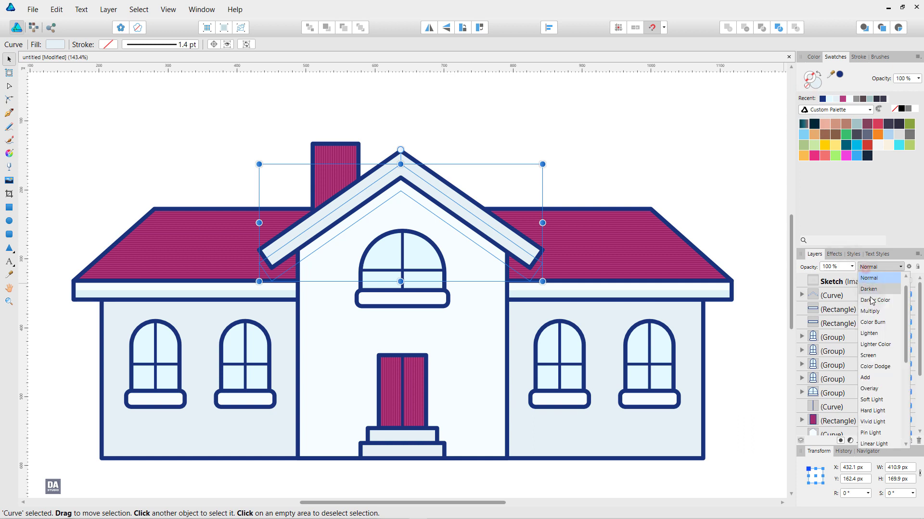
left_click(873, 311)
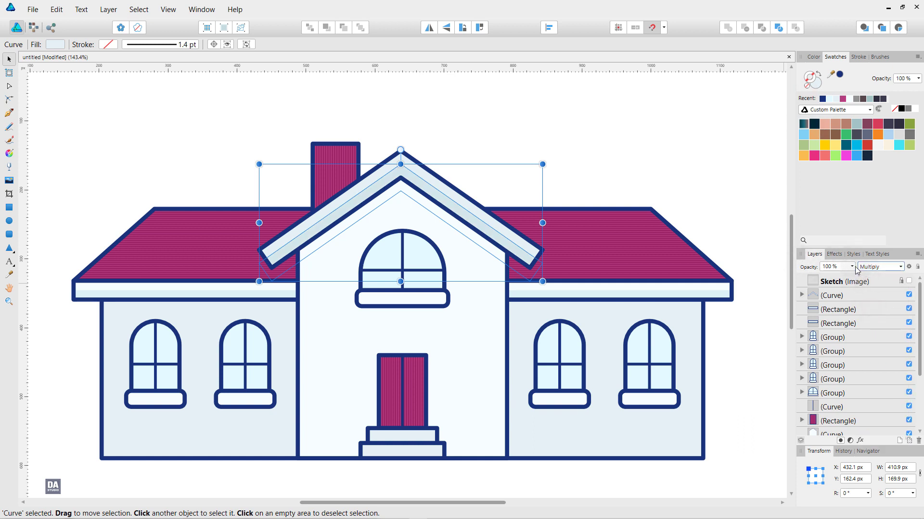
left_click(852, 266)
left_click_drag(854, 277, 835, 277)
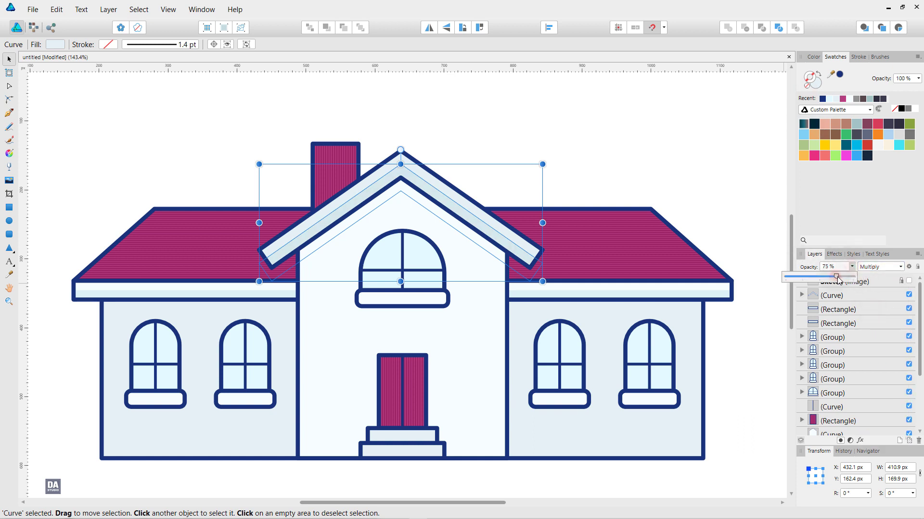
left_click(760, 269)
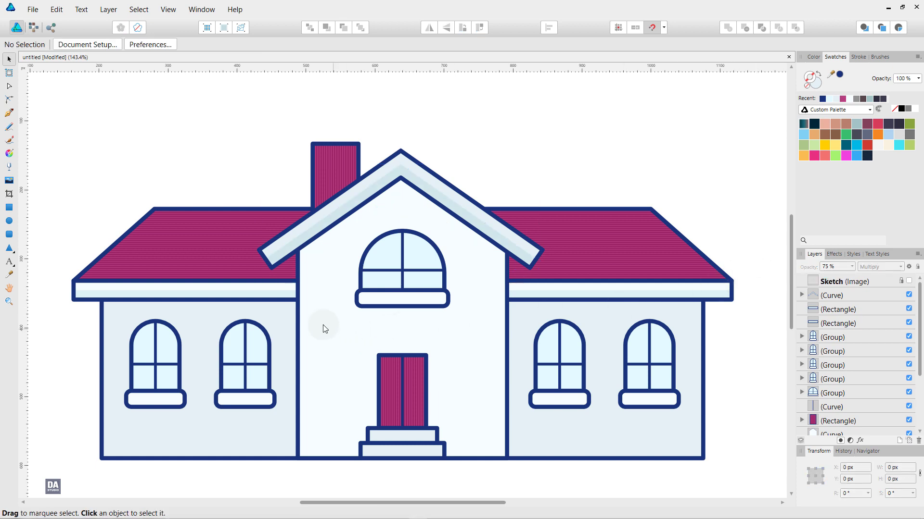
Move the arched window's sill slightly lower and widen it to about 148 px
left_click(374, 302)
left_click(560, 187)
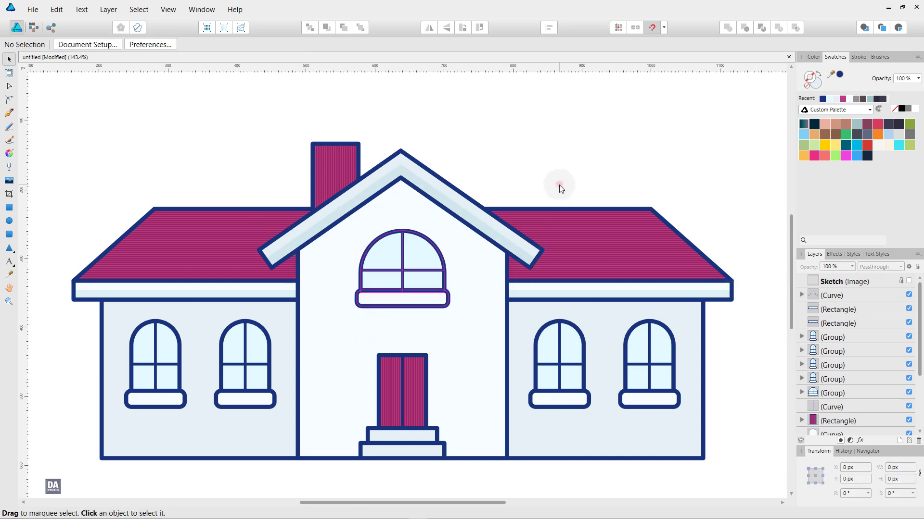
double_click(429, 299)
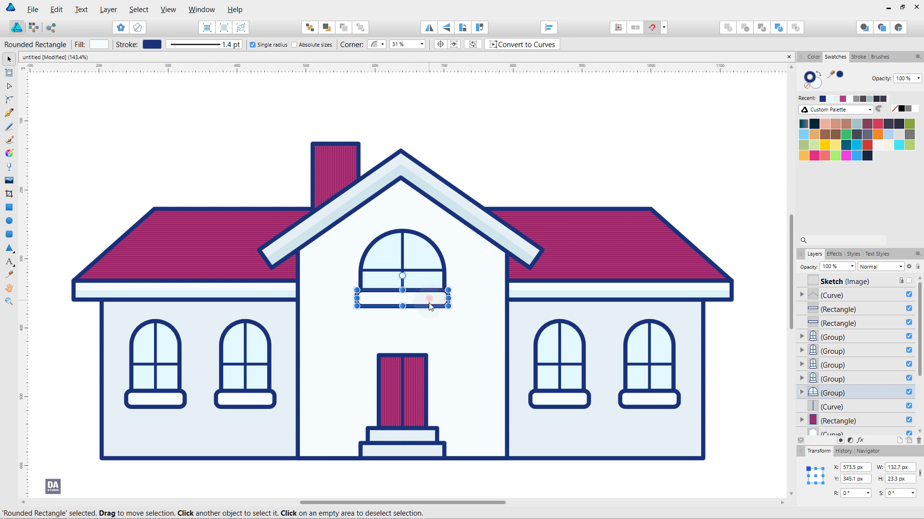
left_click_drag(429, 303, 428, 307)
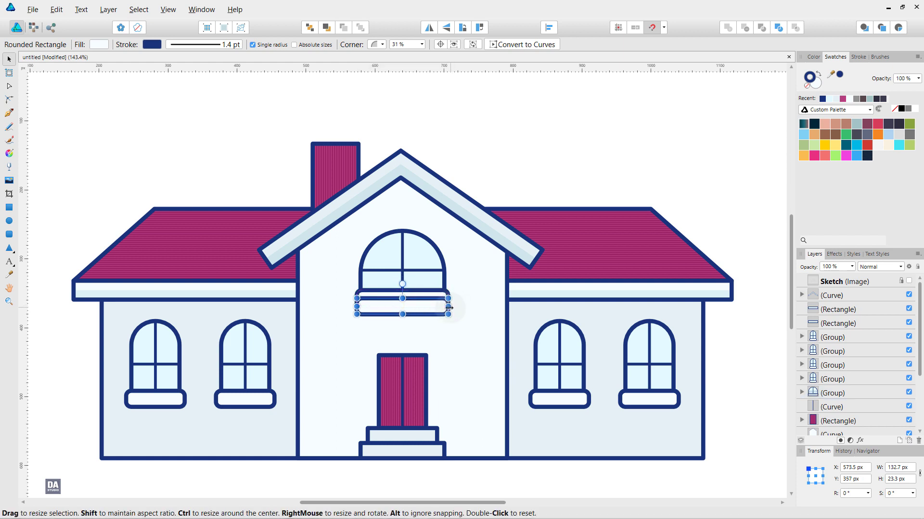
left_click_drag(448, 306, 453, 308)
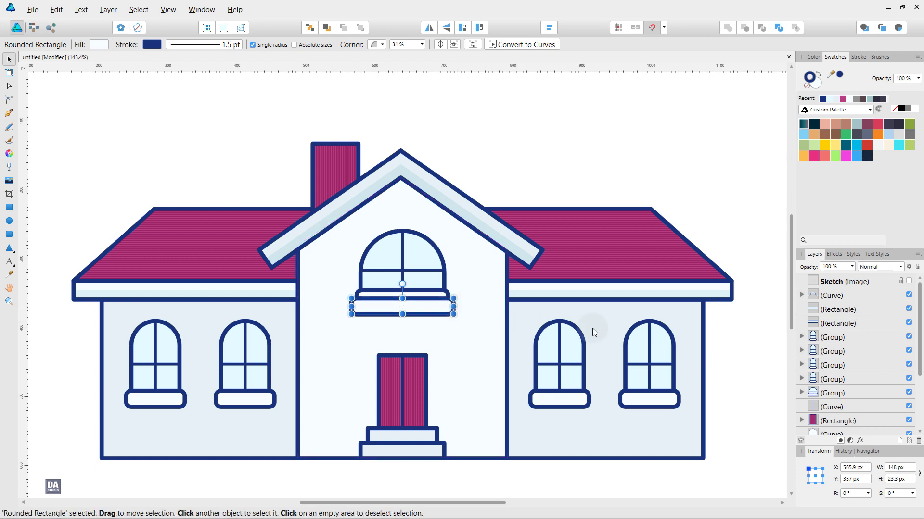
scroll(834, 347, "down", 3)
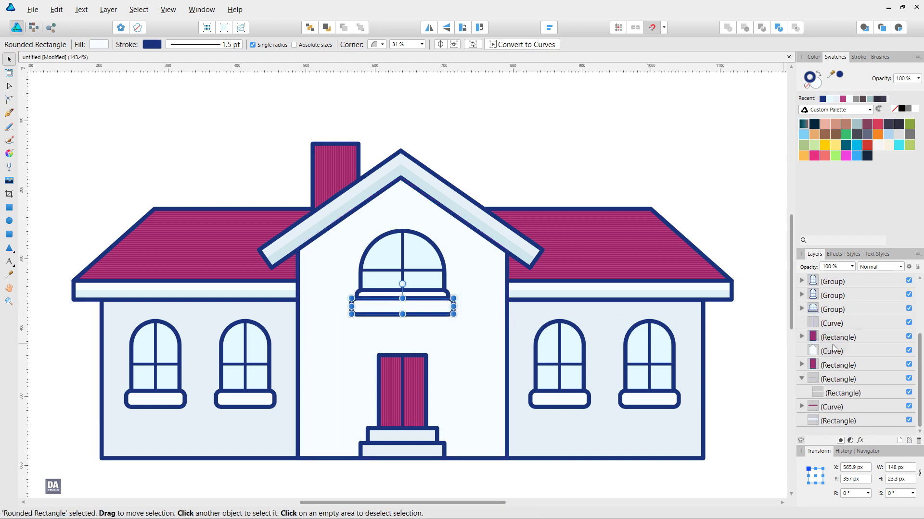
scroll(833, 348, "up", 3)
left_click(430, 315)
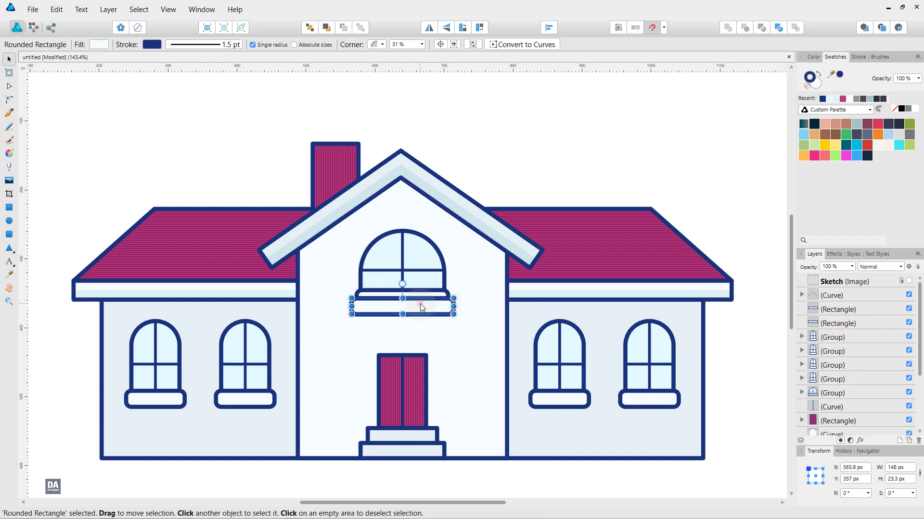
Nest a copy of the sill inside the sill and remove its outline
left_click(870, 311)
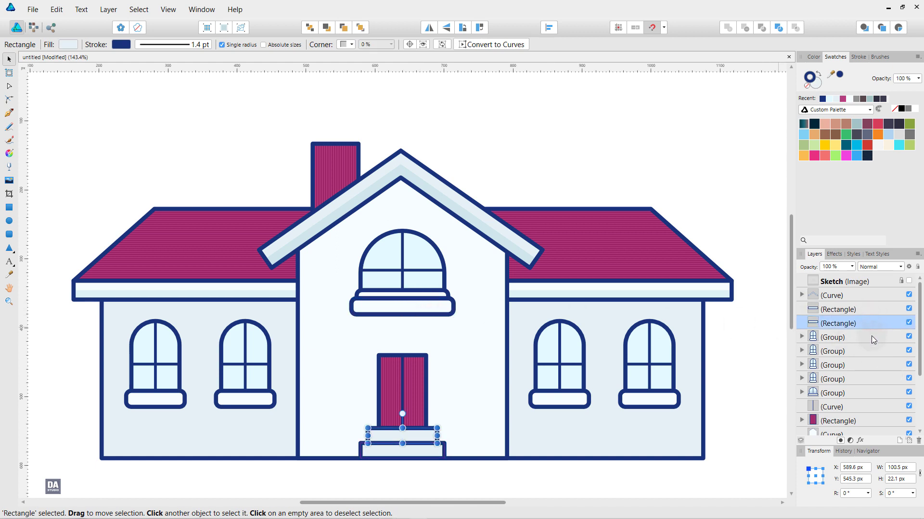
scroll(872, 346, "down", 3)
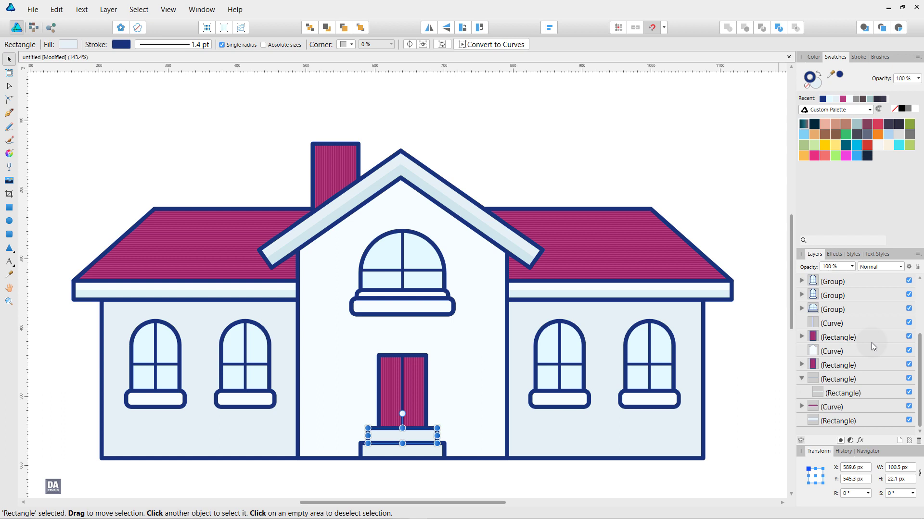
left_click(859, 310)
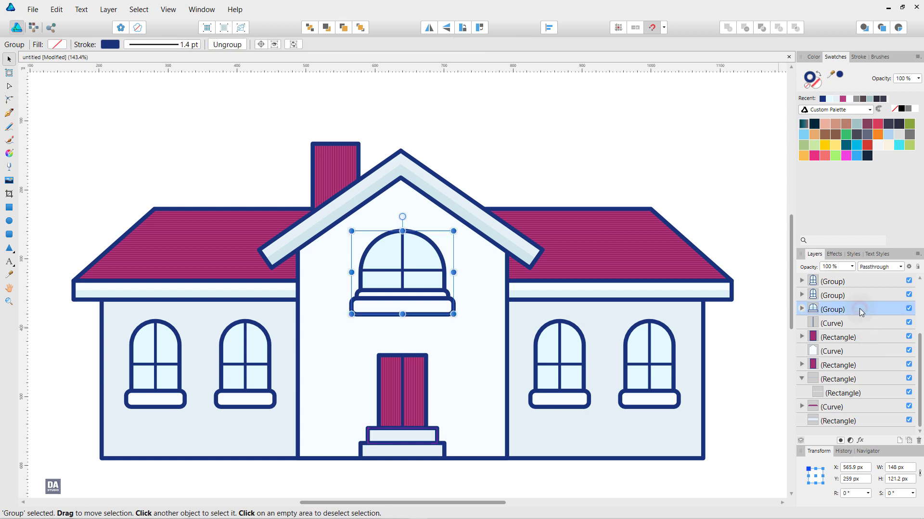
left_click(764, 306)
left_click(415, 307)
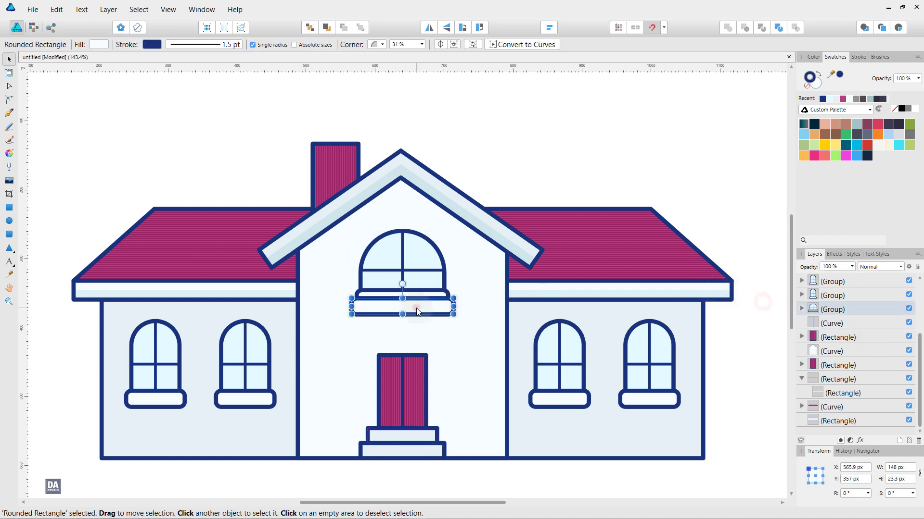
left_click(802, 309)
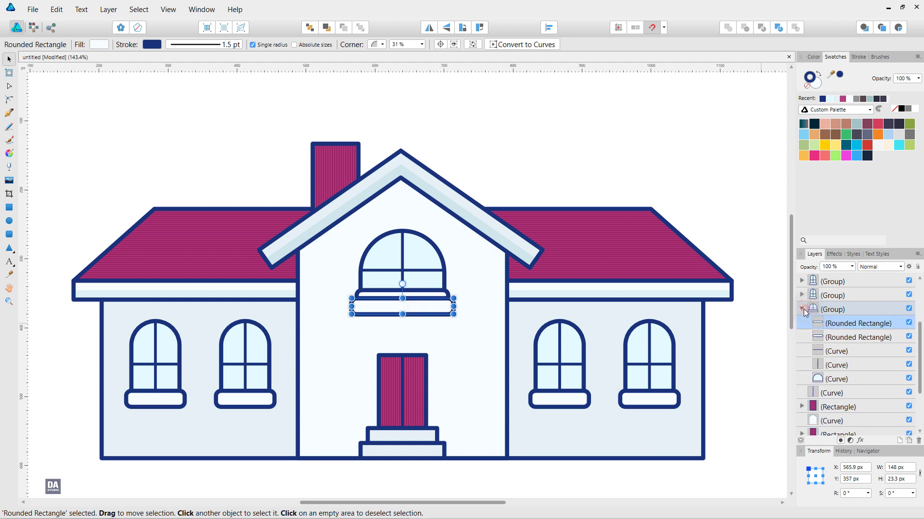
left_click_drag(835, 323, 837, 343)
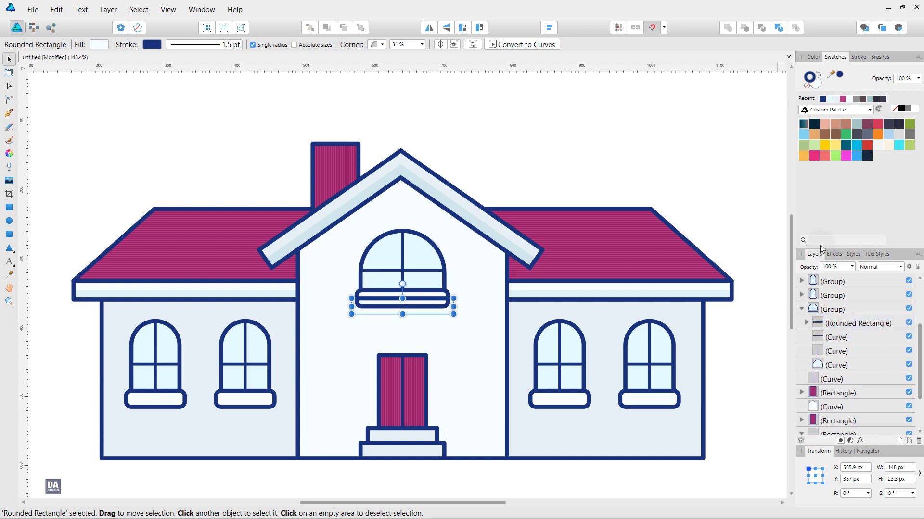
left_click(806, 87)
left_click(878, 267)
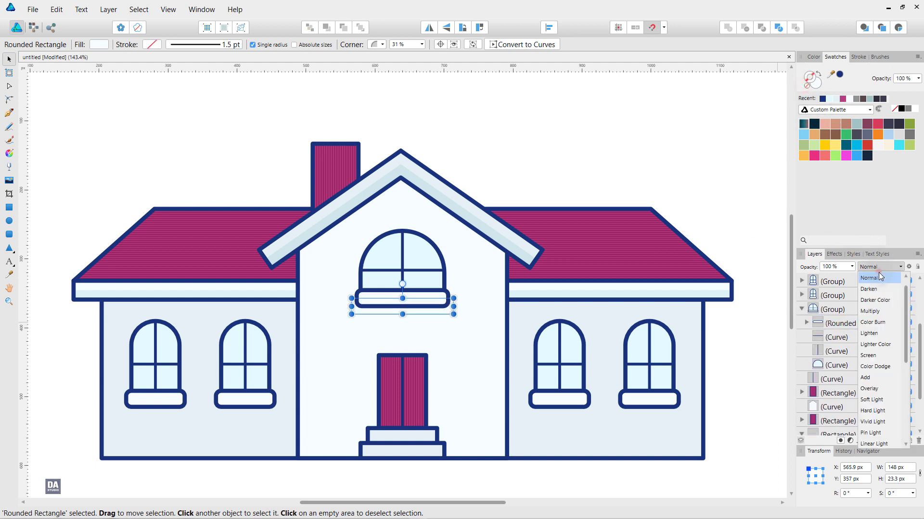
Set the nested sill copy to Multiply blending with a pale cyan #DBFEFE fill
left_click(878, 310)
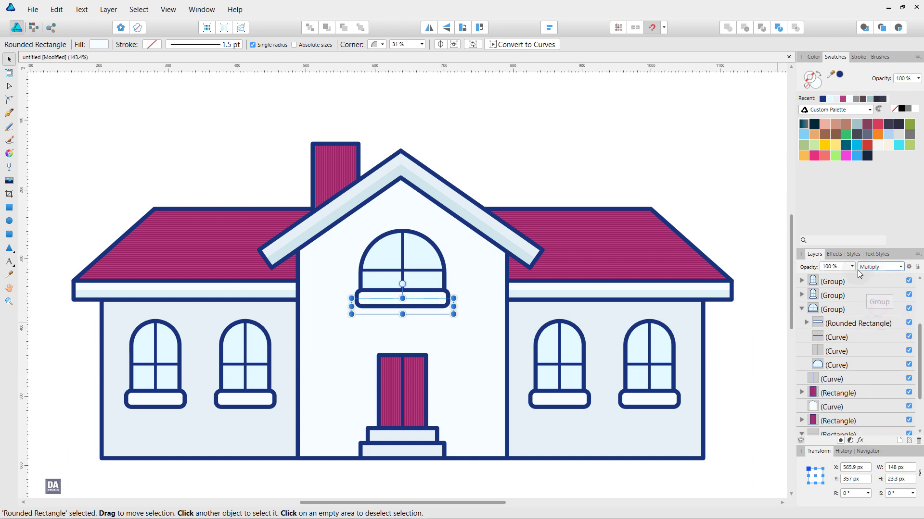
double_click(817, 85)
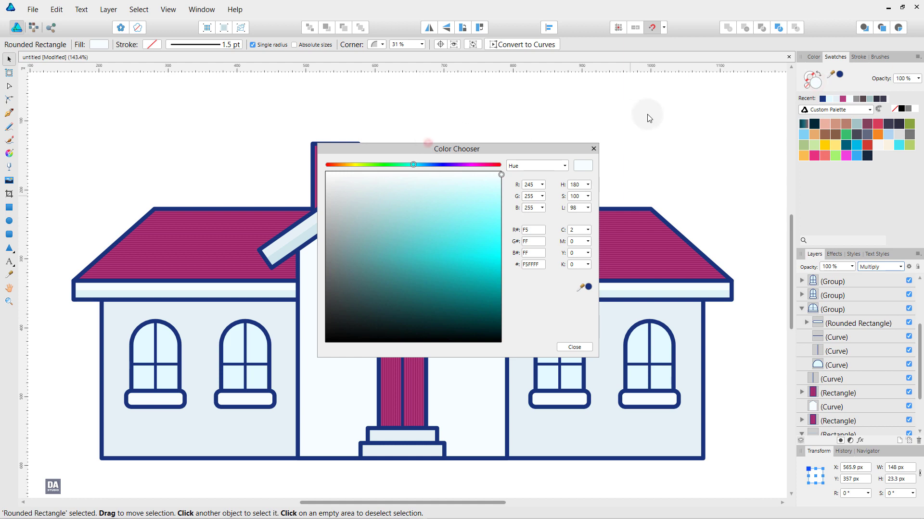
left_click_drag(515, 143, 814, 95)
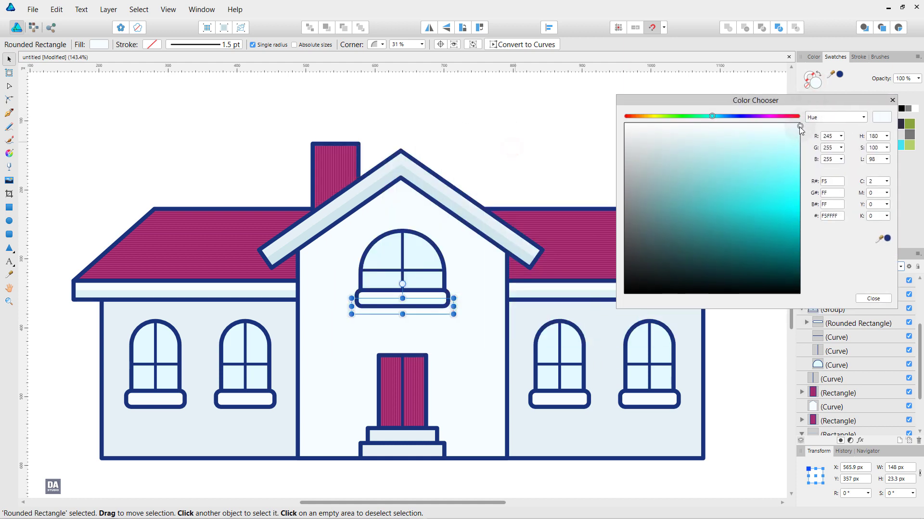
left_click(767, 138)
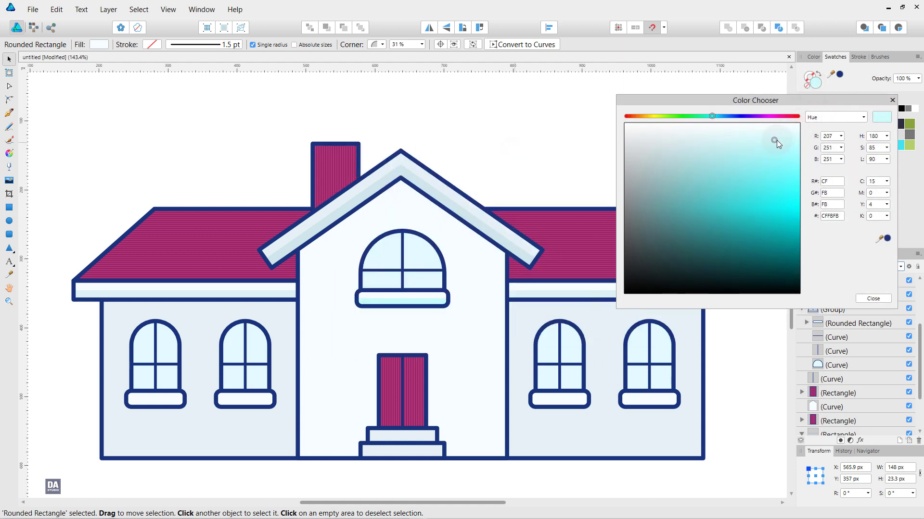
left_click_drag(767, 141, 792, 139)
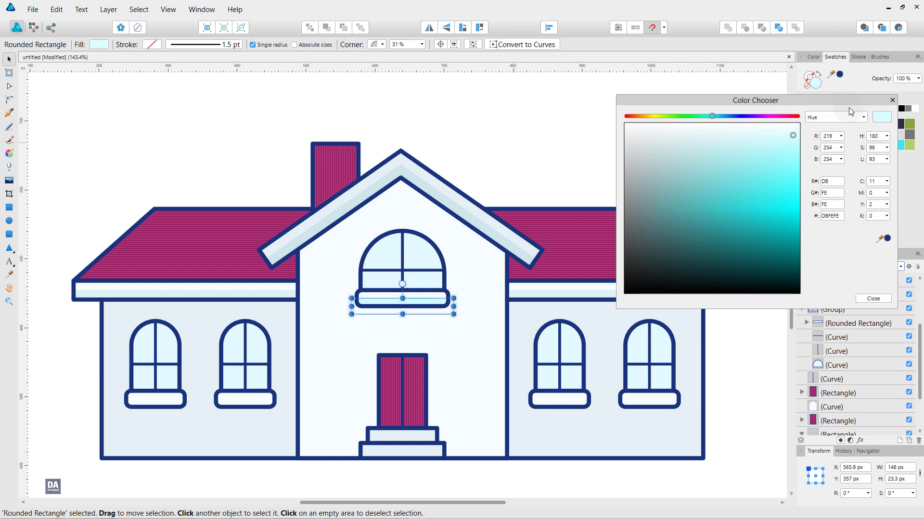
left_click(891, 102)
left_click(756, 171)
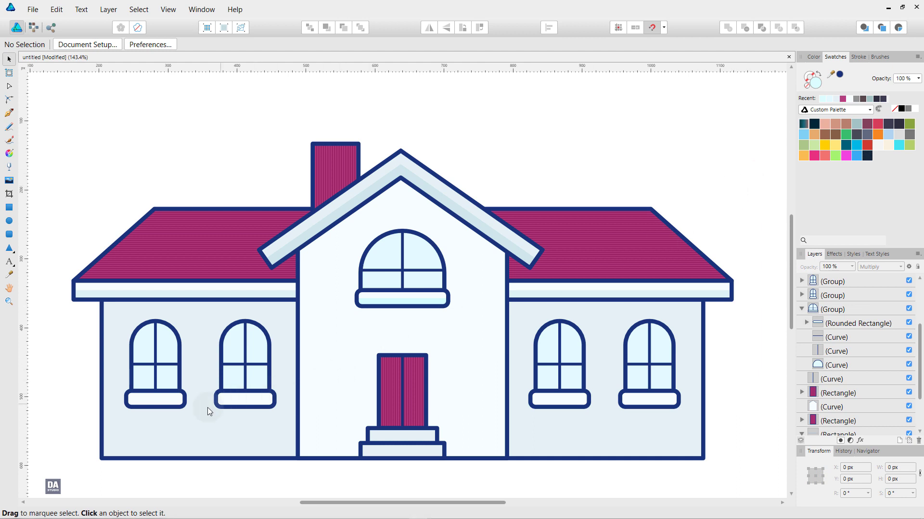
Draw a rectangle over the central wall and send it back behind the door and steps
left_click(190, 417)
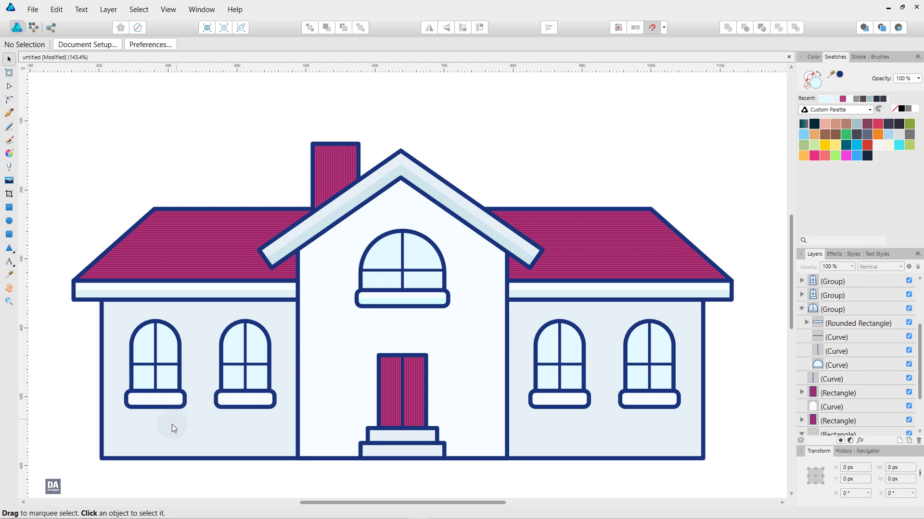
key("m")
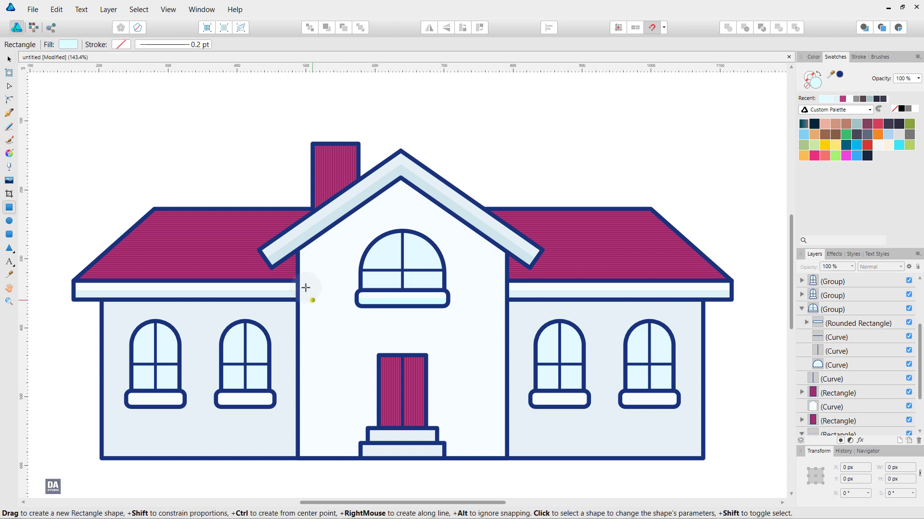
mouse_move(284, 298)
left_mouse_down()
mouse_move(514, 420)
mouse_move(523, 457)
left_mouse_up()
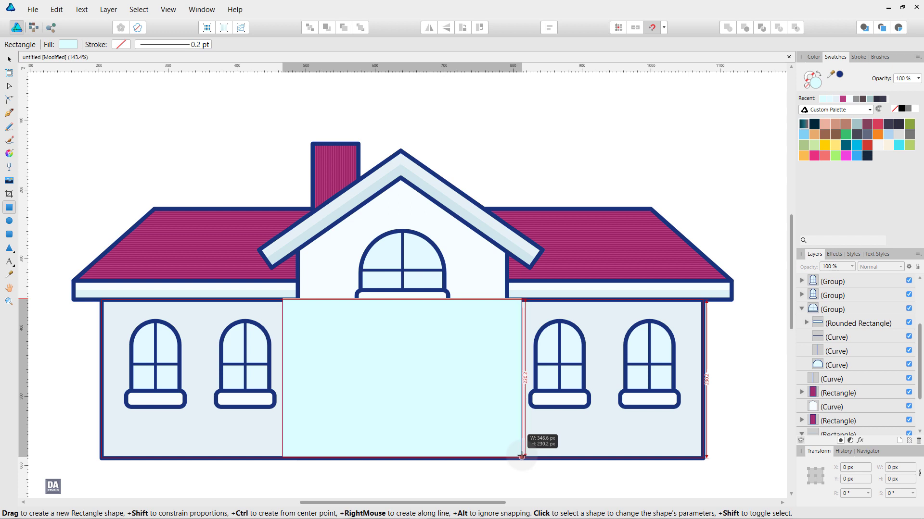
left_click_drag(522, 457, 523, 456)
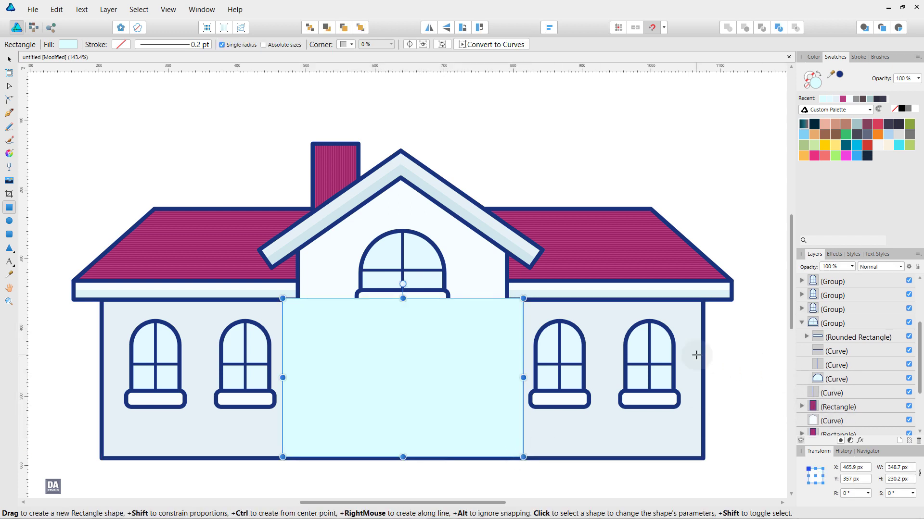
key("ctrl+bracketleft")
key("ctrl+bracketleft")
key("ctrl+bracketleft")
key("ctrl+bracketleft")
key("ctrl+bracketleft")
key("ctrl+bracketleft")
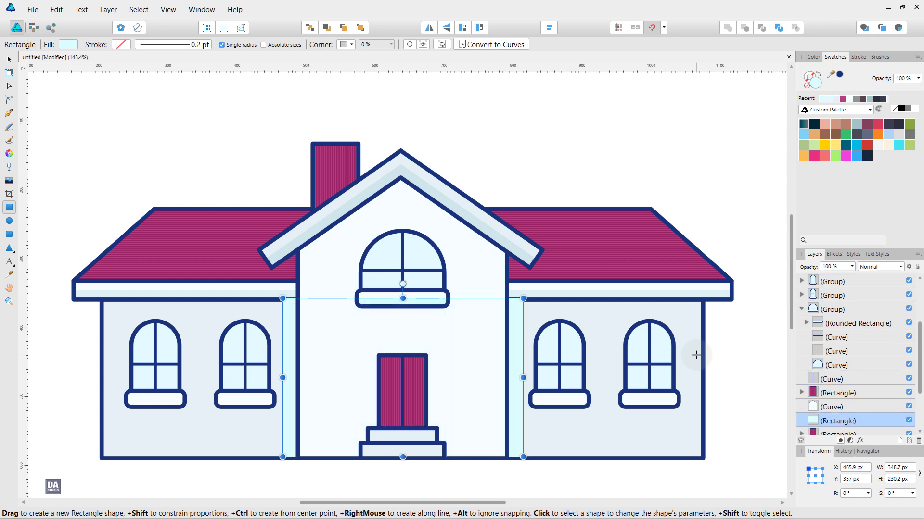
key("ctrl+bracketleft")
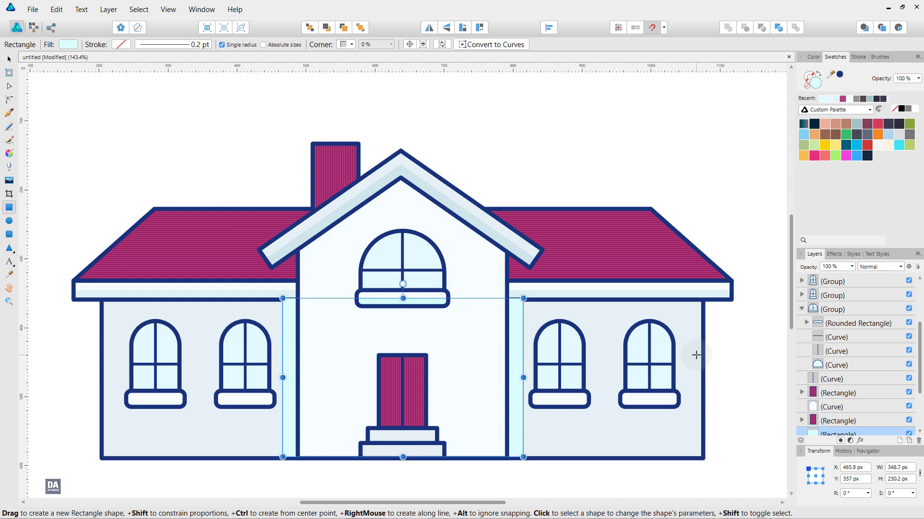
scroll(889, 424, "down", 3)
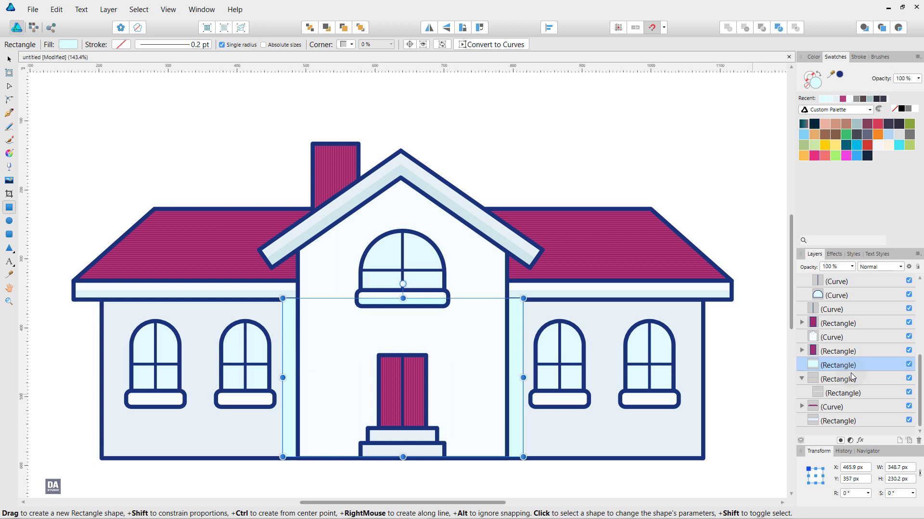
key("ctrl+bracketleft")
key("ctrl+bracketleft")
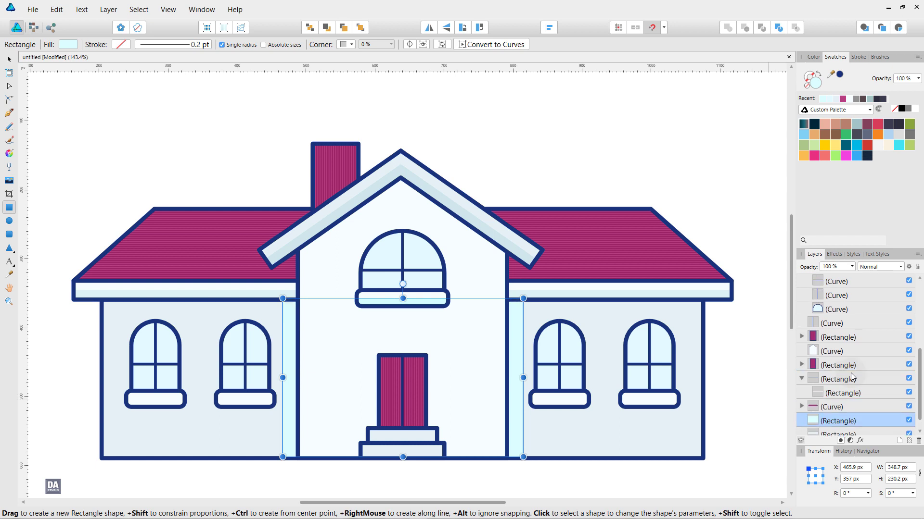
scroll(850, 373, "down", 1)
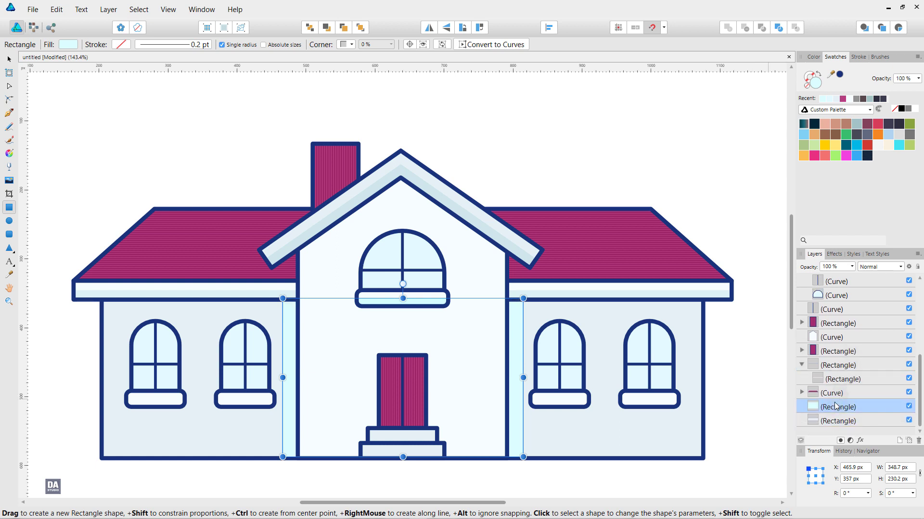
Set the wall shading rectangle to Multiply blending at 50% opacity
left_click(880, 266)
left_click(876, 310)
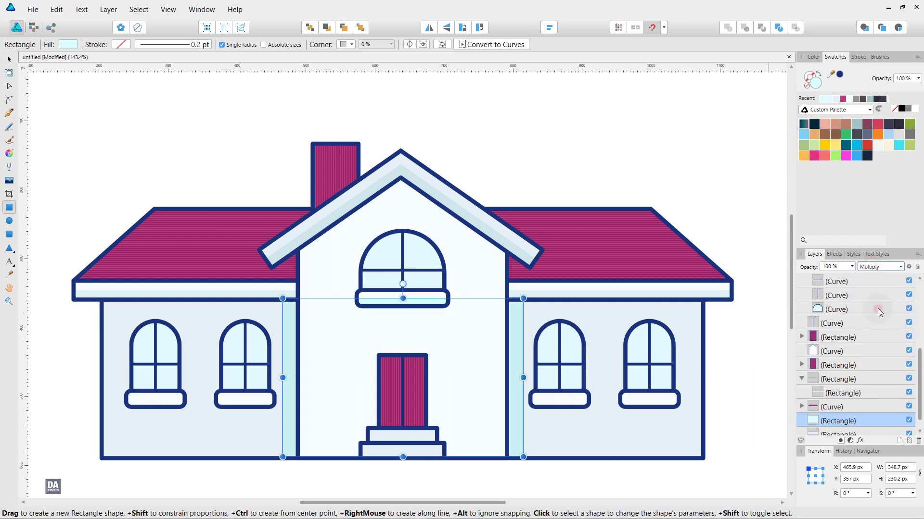
left_click(851, 267)
left_click_drag(849, 276, 820, 281)
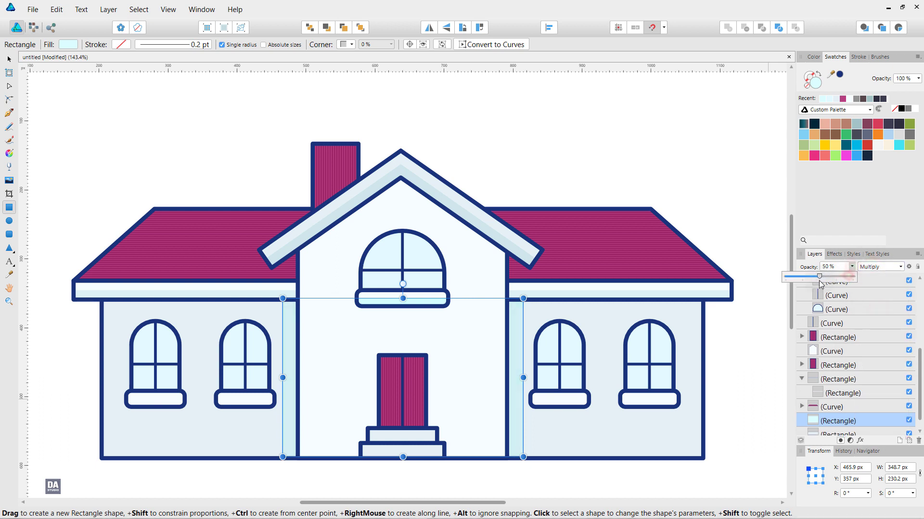
left_click(756, 297)
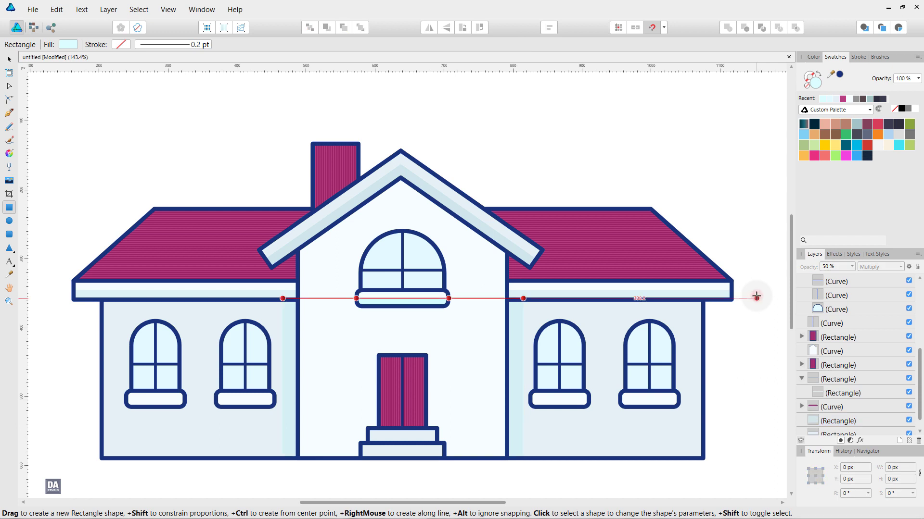
key("v")
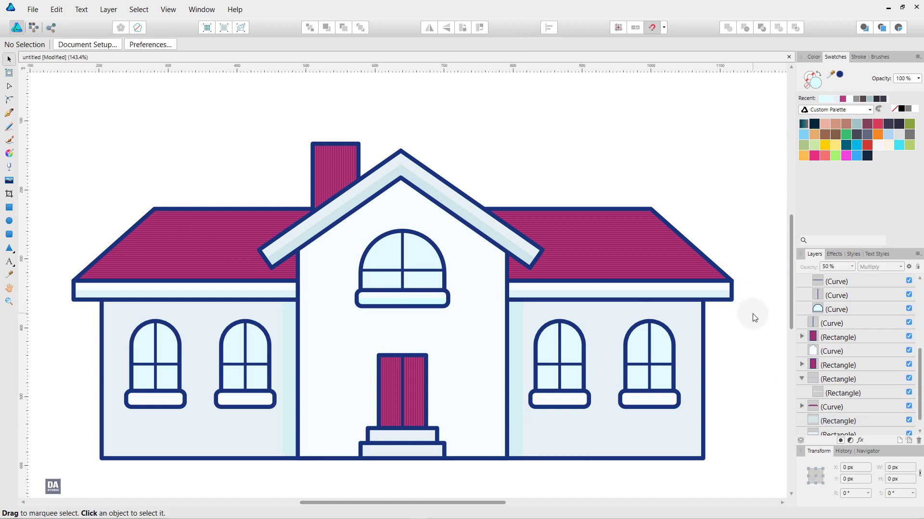
Change the wall shading rectangle's fill to a muted grey-blue #C8E0E0
scroll(848, 425, "down", 1)
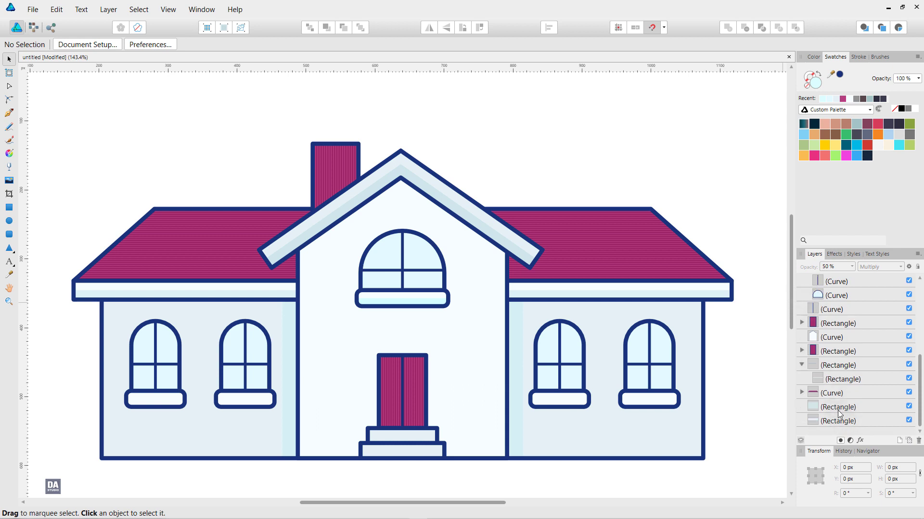
left_click(840, 411)
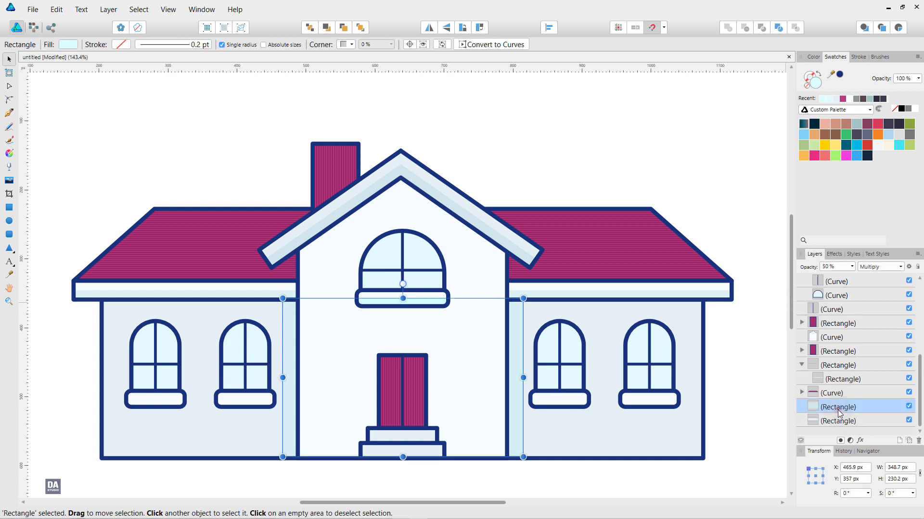
double_click(818, 88)
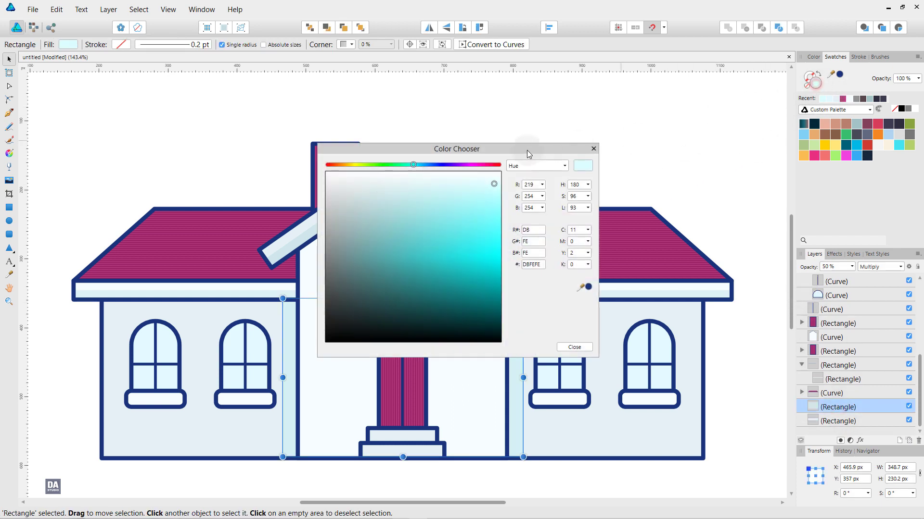
left_click_drag(527, 150, 750, 129)
left_click(576, 181)
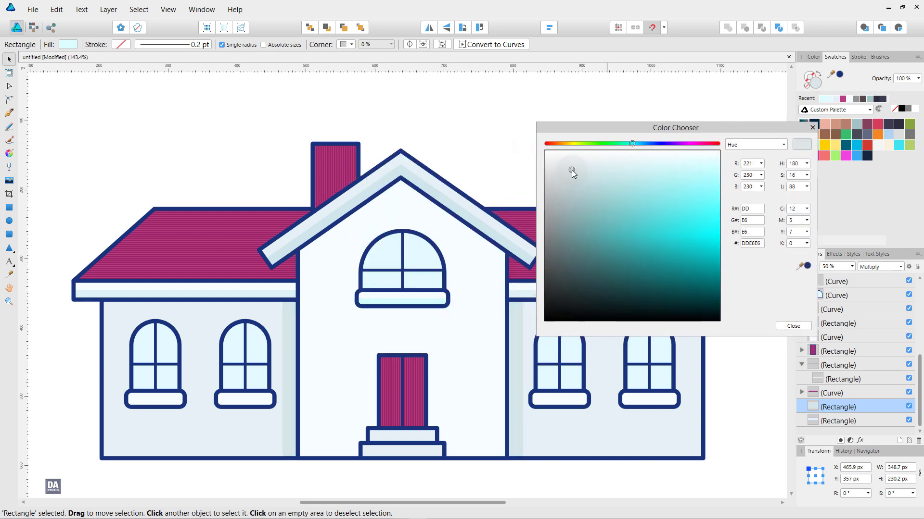
left_click_drag(572, 169, 574, 188)
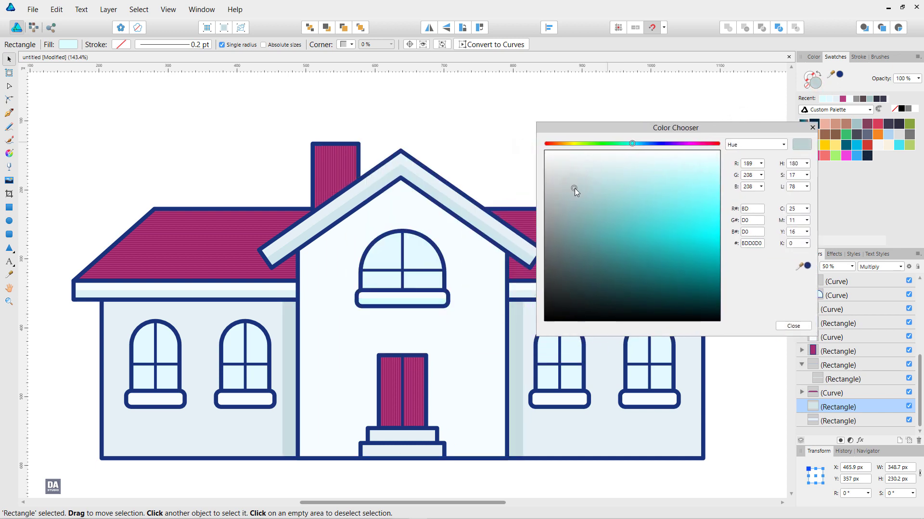
left_click(813, 128)
left_click(689, 180)
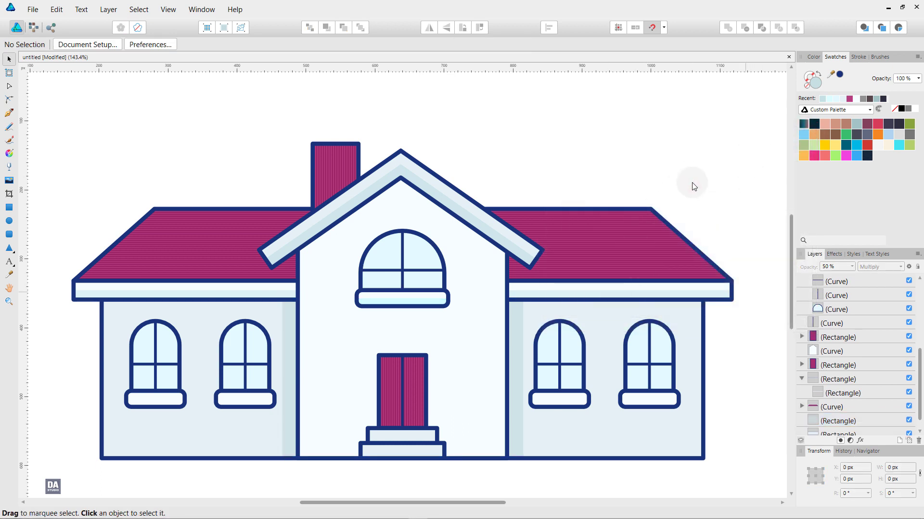
Zoom to the steps and duplicate the top front step slightly downward
scroll(409, 457, "up", 3)
scroll(392, 431, "up", 3)
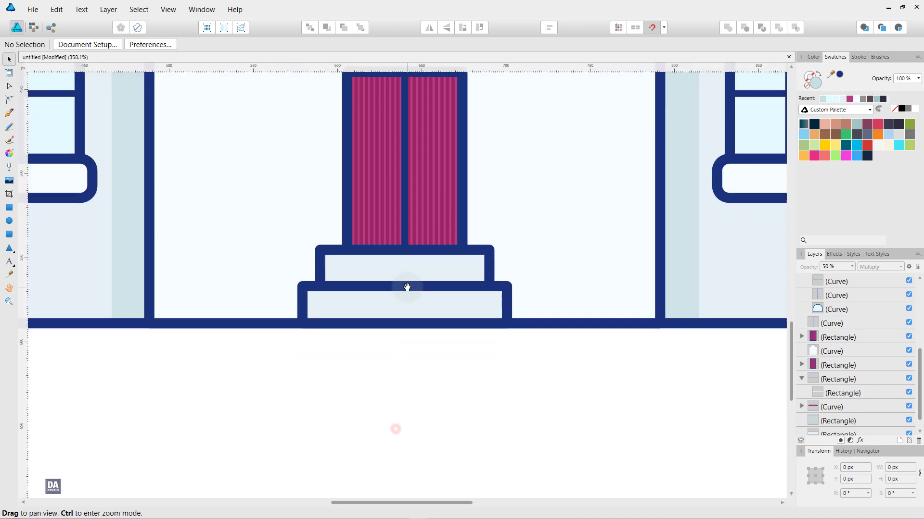
scroll(404, 286, "up", 2)
left_click(400, 263)
mouse_move(400, 263)
left_mouse_down()
mouse_move(402, 293)
mouse_move(413, 284)
left_mouse_up()
Give the copy no stroke, Multiply blending and grey-blue #BCD2D5 fill, then duplicate the bottom step lower
left_click(810, 88)
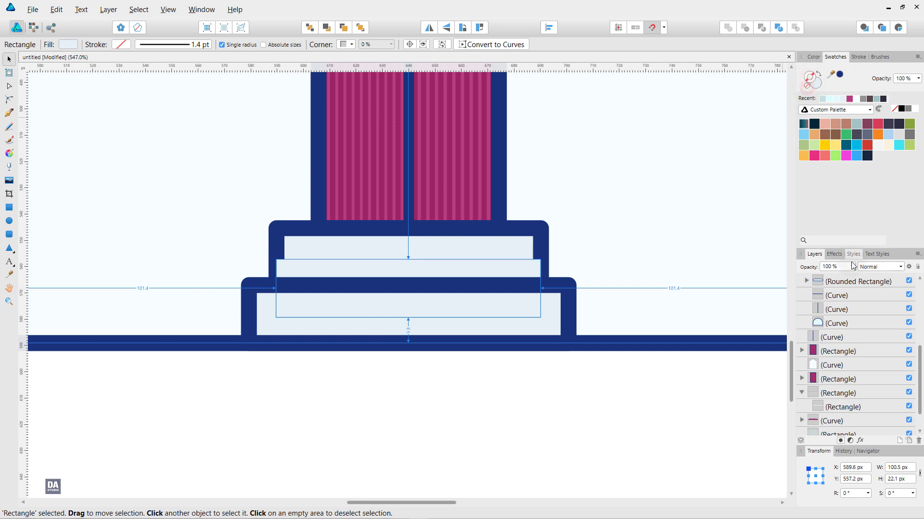
left_click(877, 267)
left_click(878, 312)
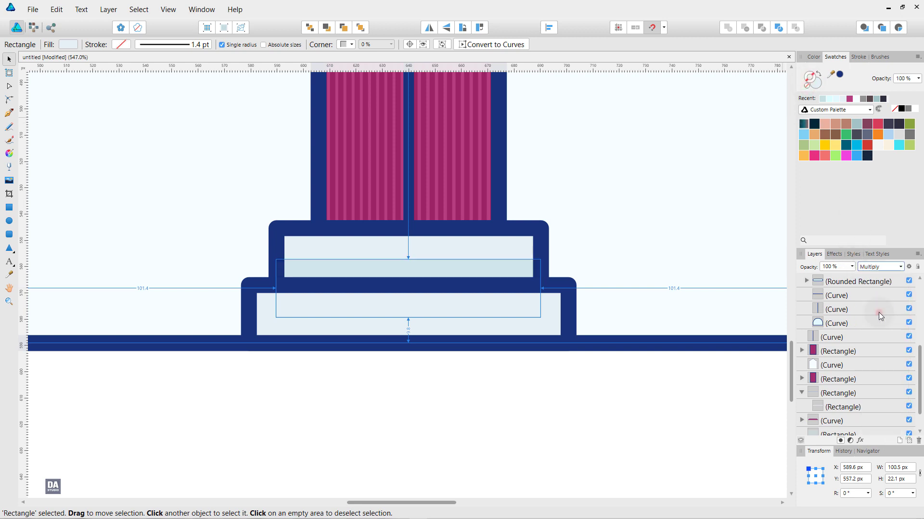
double_click(812, 79)
left_click_drag(481, 149, 711, 154)
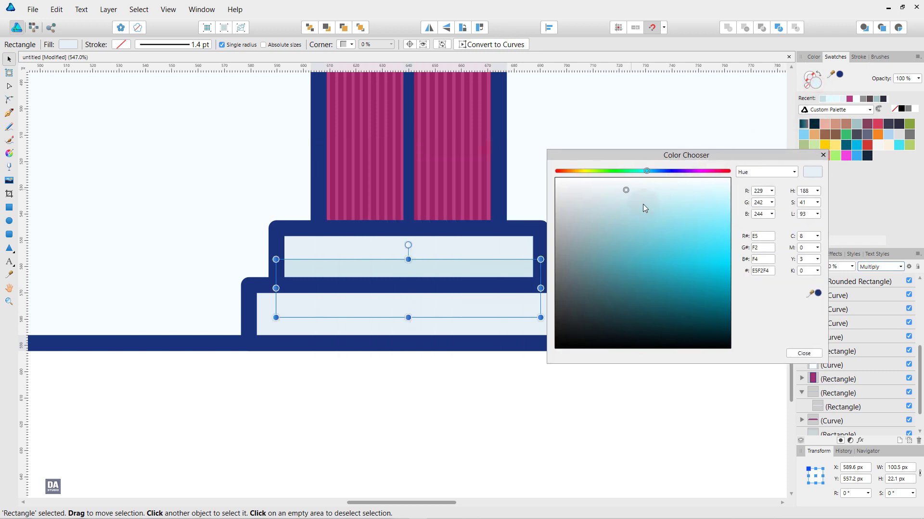
mouse_move(624, 199)
left_mouse_down()
mouse_move(605, 226)
mouse_move(596, 215)
left_mouse_up()
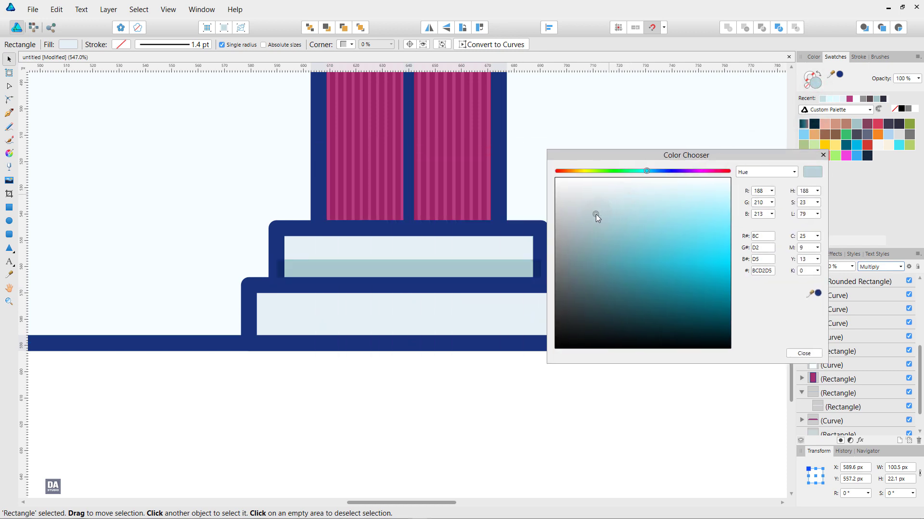
left_click(822, 155)
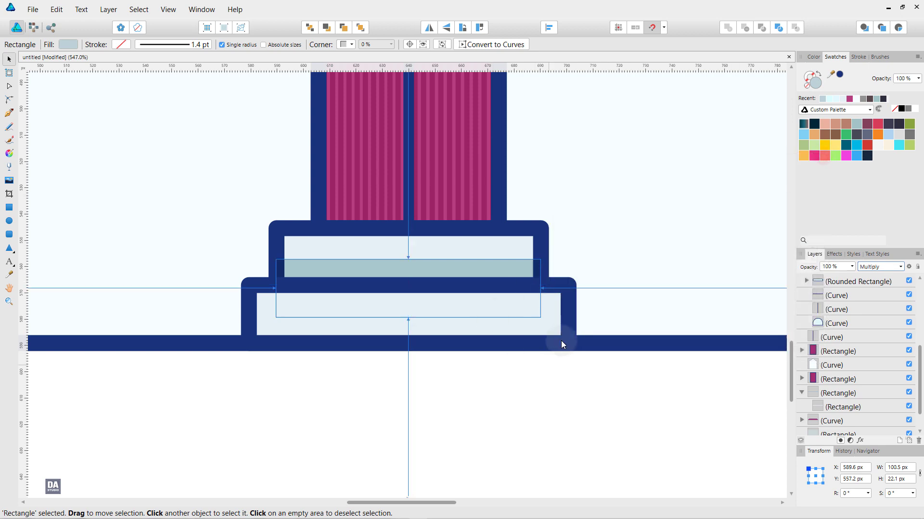
left_click(557, 321)
left_click_drag(543, 321, 539, 354)
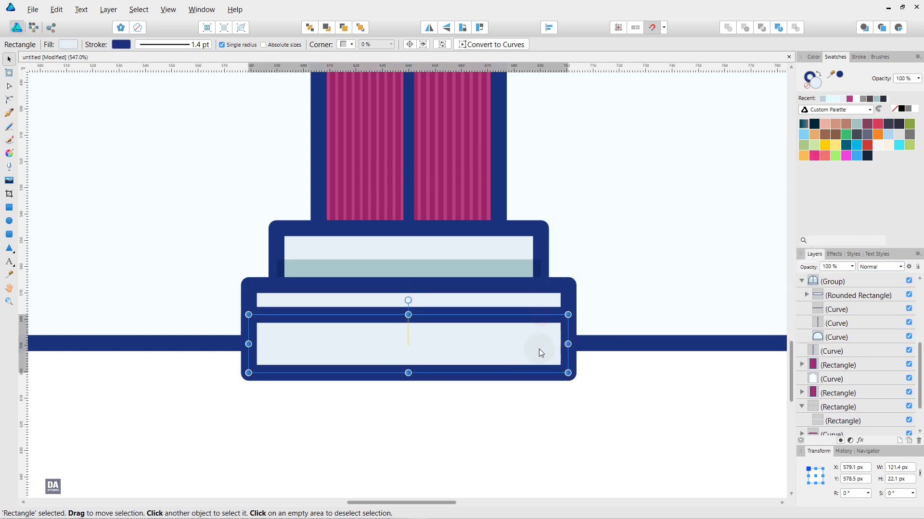
Give the bottom step copy no outline, the sampled shadow fill and Multiply blending
left_click(807, 86)
mouse_move(830, 74)
left_mouse_down()
mouse_move(528, 249)
mouse_move(518, 266)
left_mouse_up()
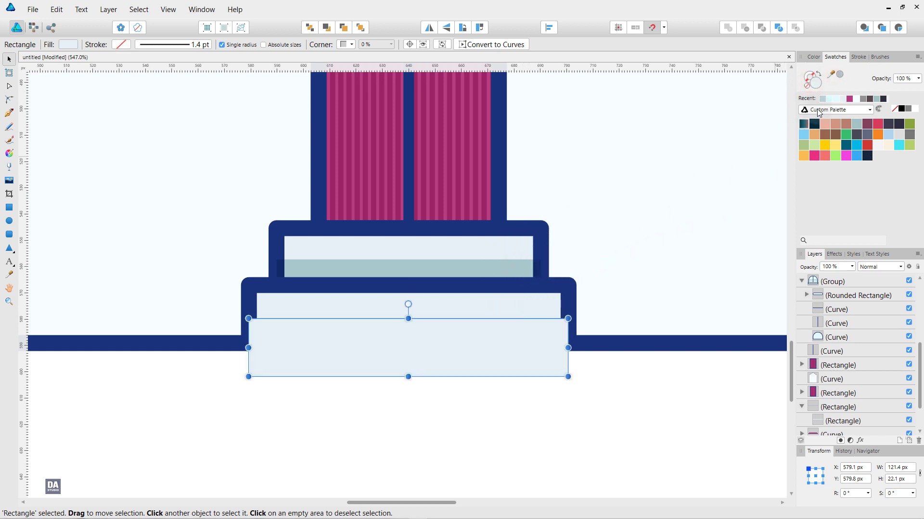
left_click(839, 74)
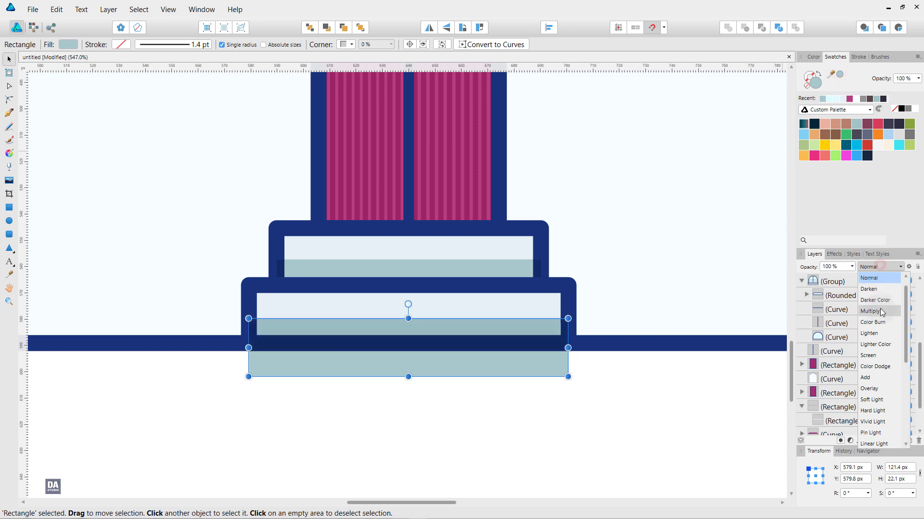
left_click(880, 313)
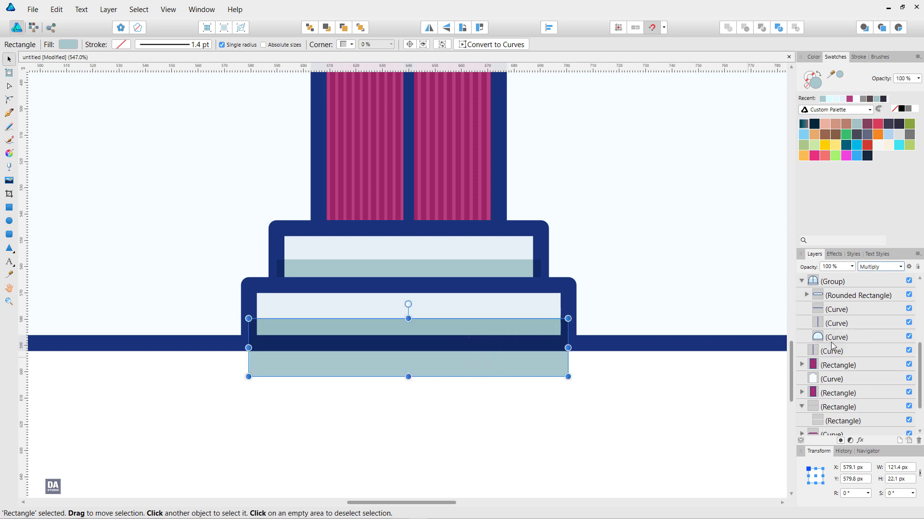
Nest the shading copy inside the bottom step's rectangle in the Layers panel, then deselect
left_click(806, 296)
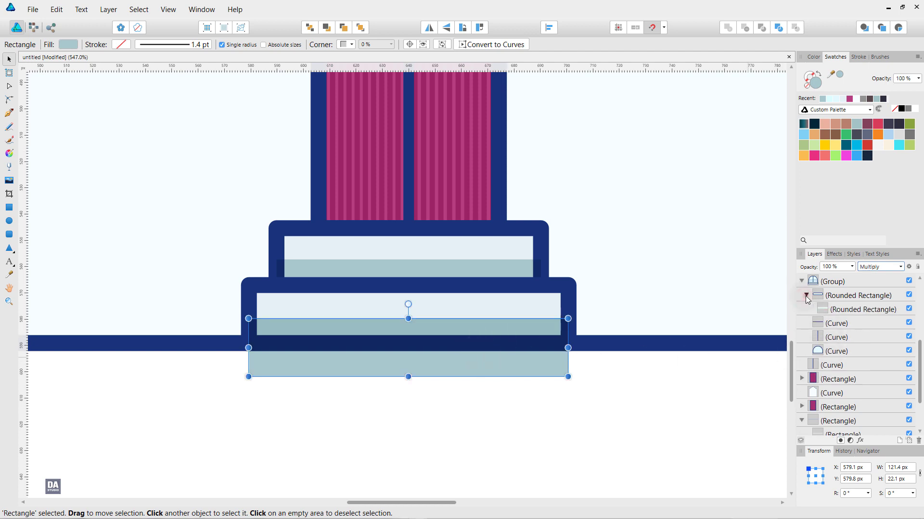
scroll(825, 370, "down", 2)
left_click(842, 326)
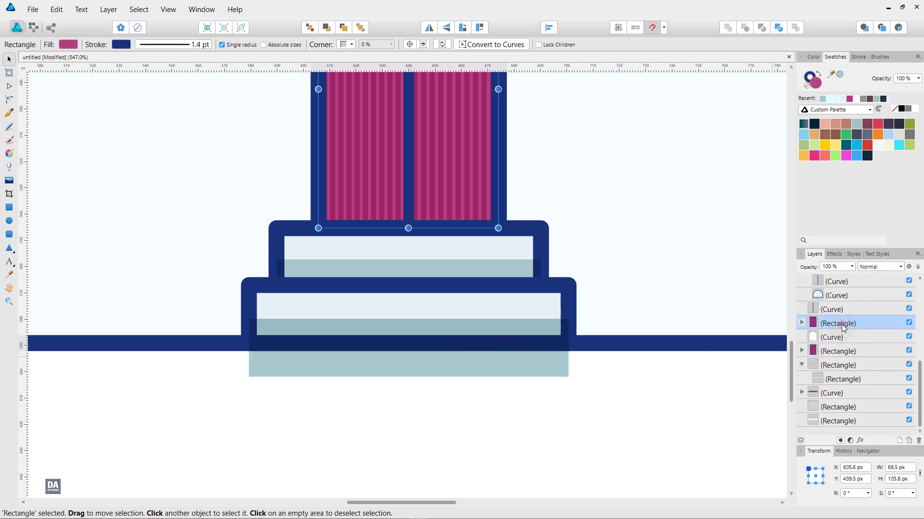
left_click(837, 365)
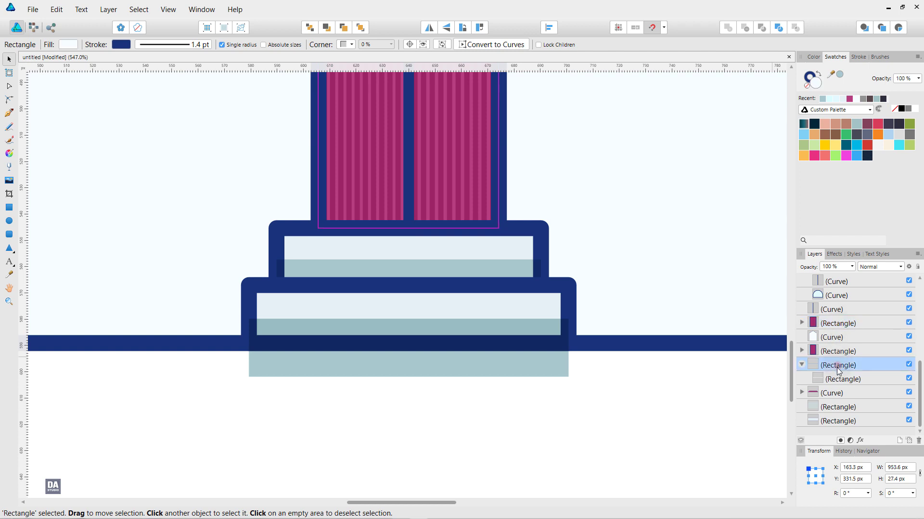
left_click(833, 397)
scroll(841, 393, "up", 5)
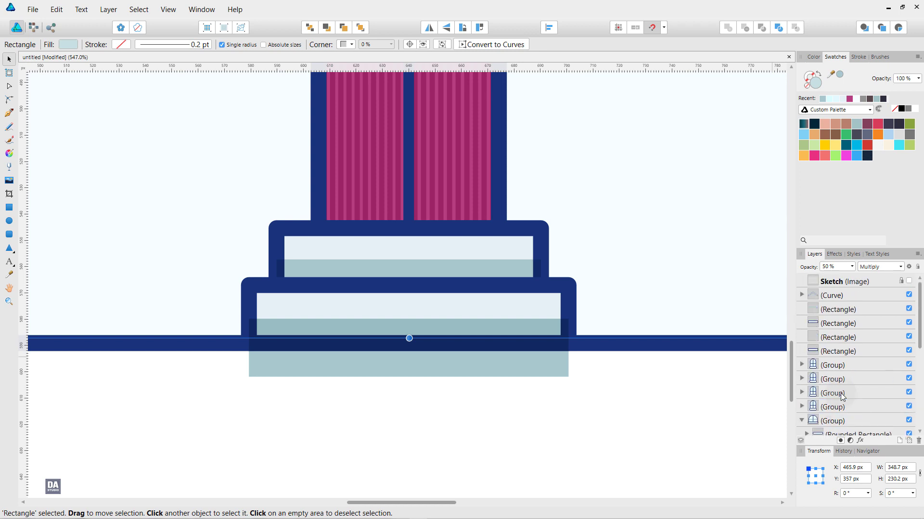
left_click(842, 352)
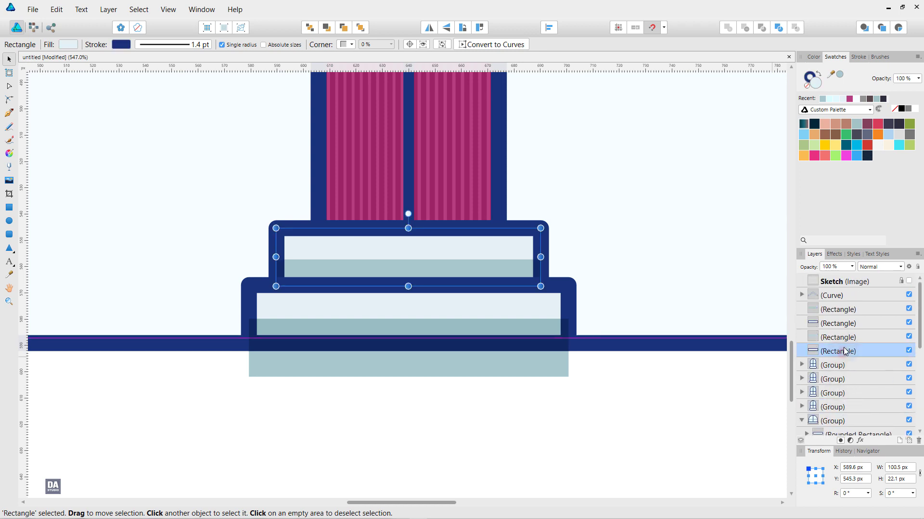
left_click(846, 323)
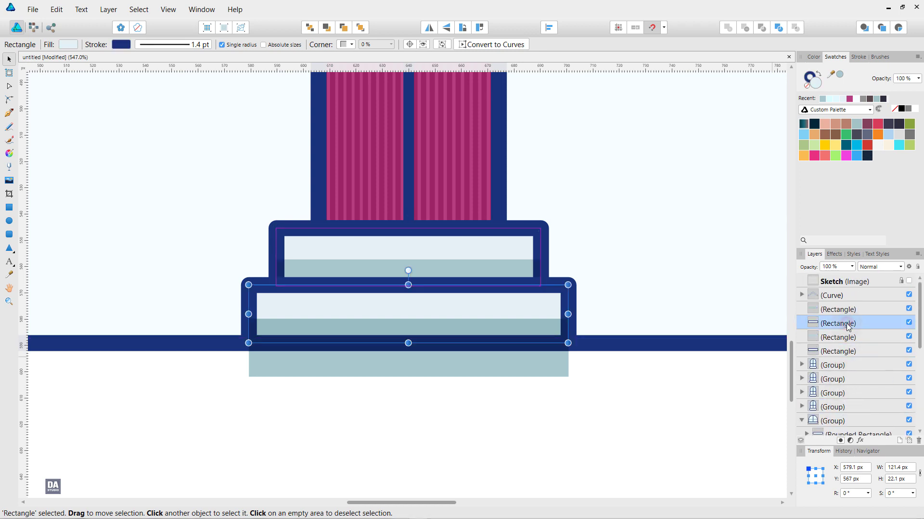
left_click_drag(847, 312, 850, 326)
left_click(591, 385)
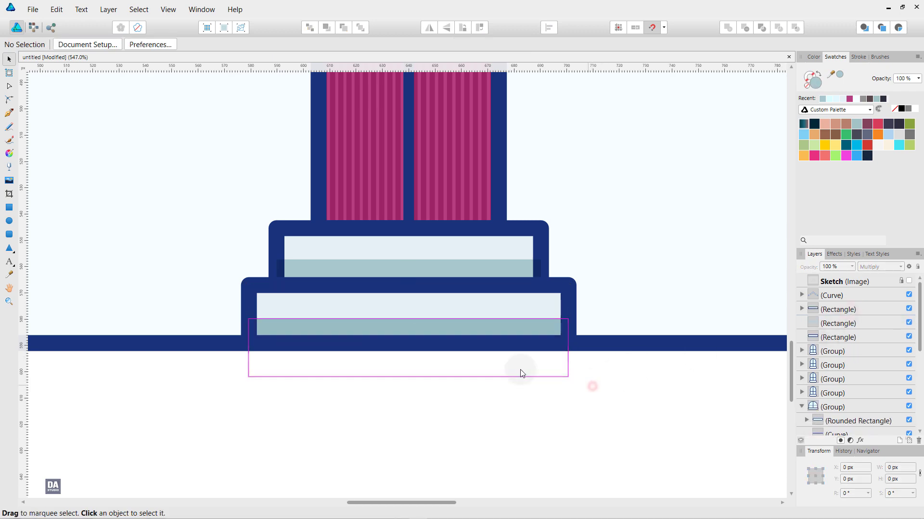
Centre the leftmost window's sill and widen its copy evenly on both sides
scroll(479, 293, "down", 3)
scroll(480, 293, "down", 3)
scroll(481, 285, "up", 2)
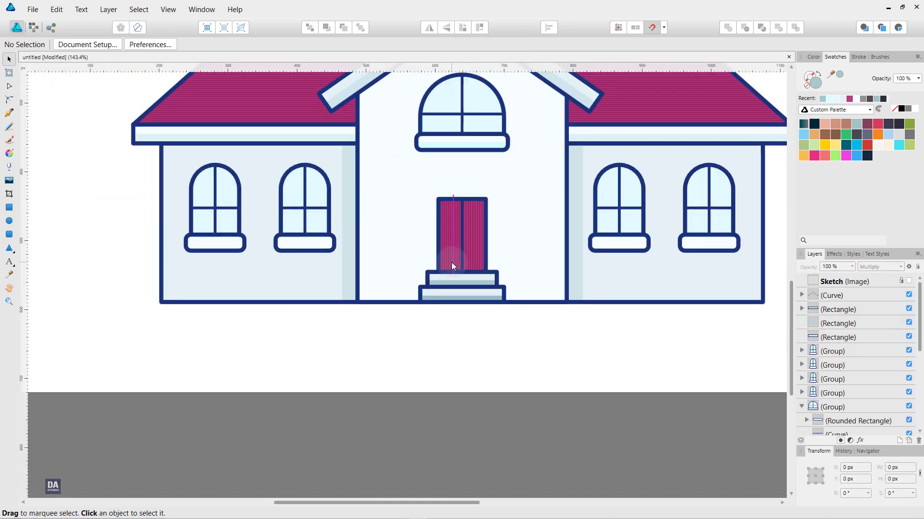
scroll(214, 243, "up", 3)
scroll(227, 241, "up", 4)
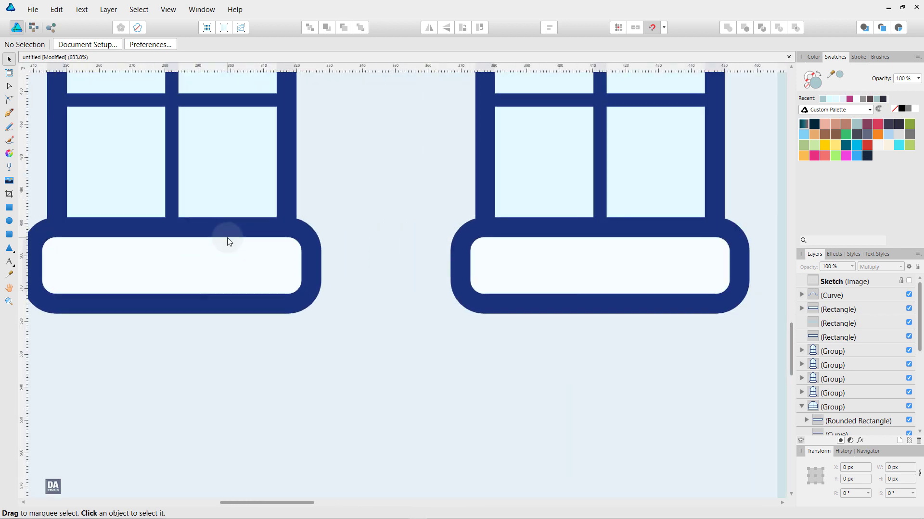
mouse_move(165, 268)
left_mouse_down()
mouse_move(340, 270)
mouse_move(347, 301)
left_mouse_up()
left_click(339, 267)
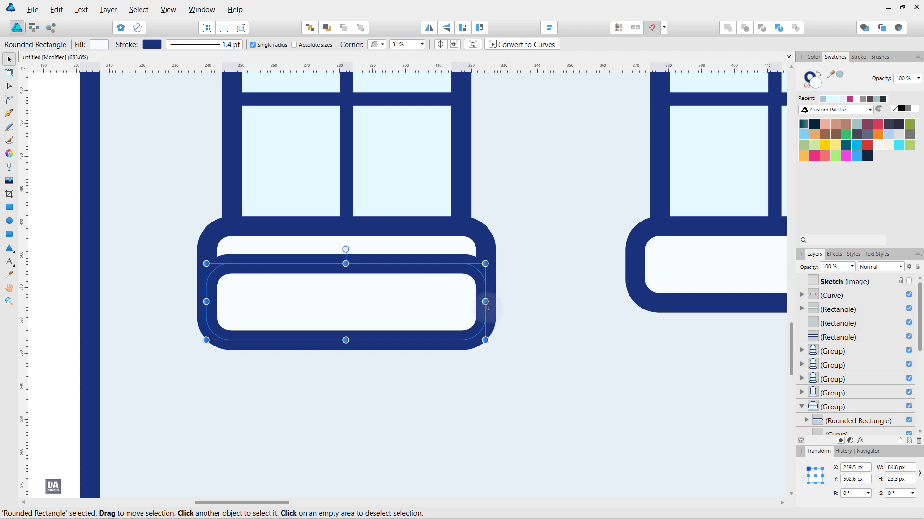
left_click_drag(485, 301, 512, 302)
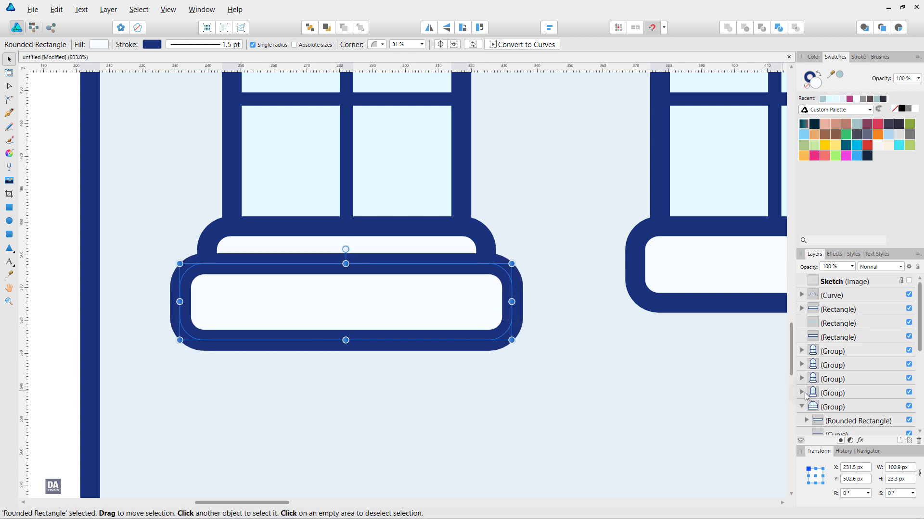
Clip the widened sill copy inside the original sill layer
left_click(503, 246)
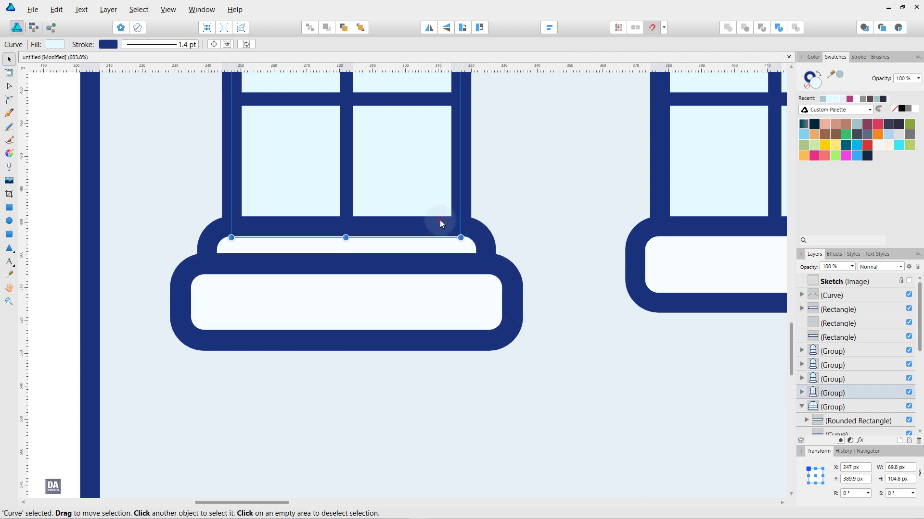
left_click(467, 308)
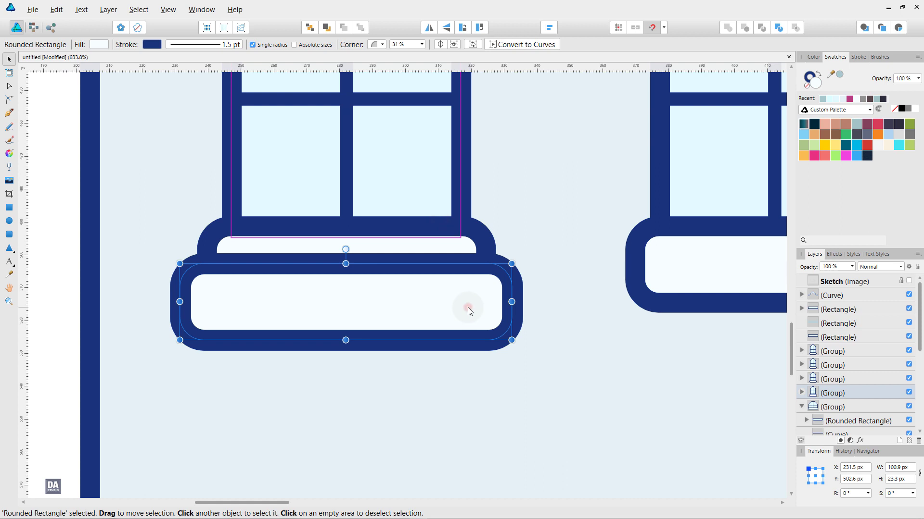
left_click(802, 393)
scroll(827, 366, "down", 3)
left_click_drag(838, 340, 840, 338)
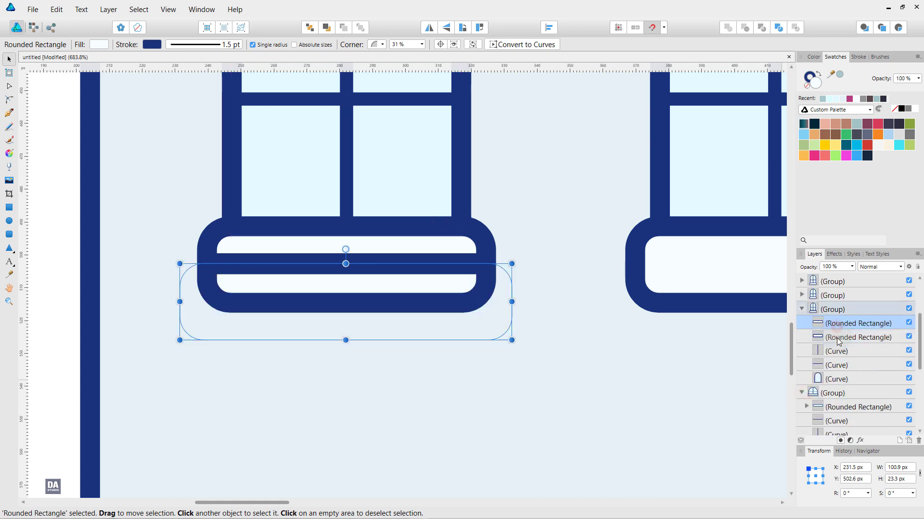
Style the shading with no stroke, grey-teal fill, Multiply blending and 50% opacity
left_click(808, 87)
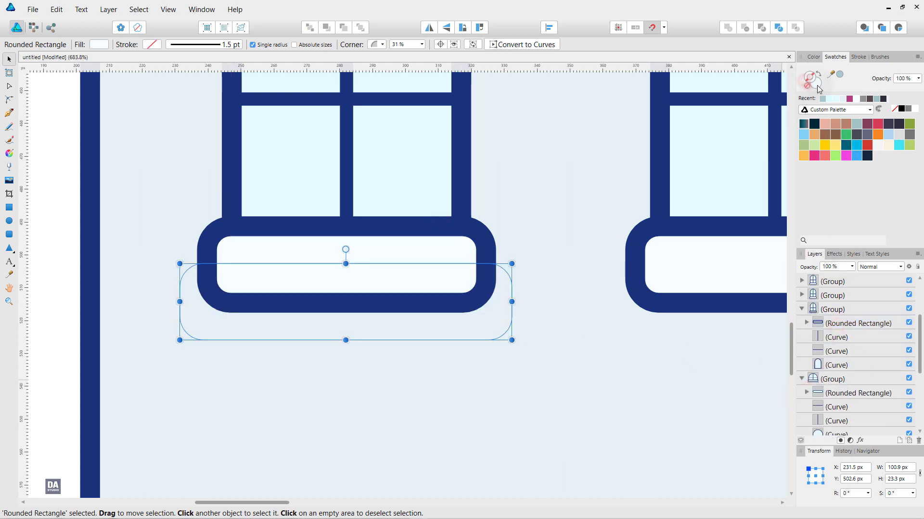
left_click(841, 78)
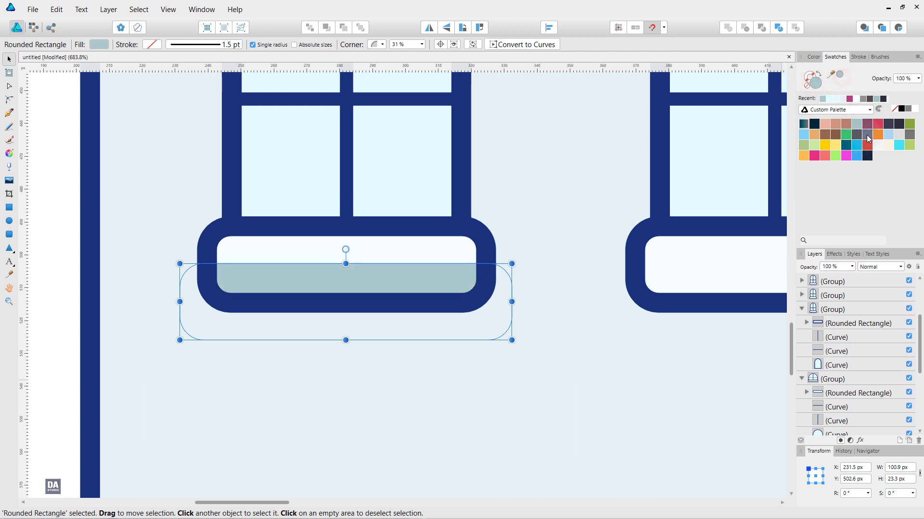
left_click(895, 269)
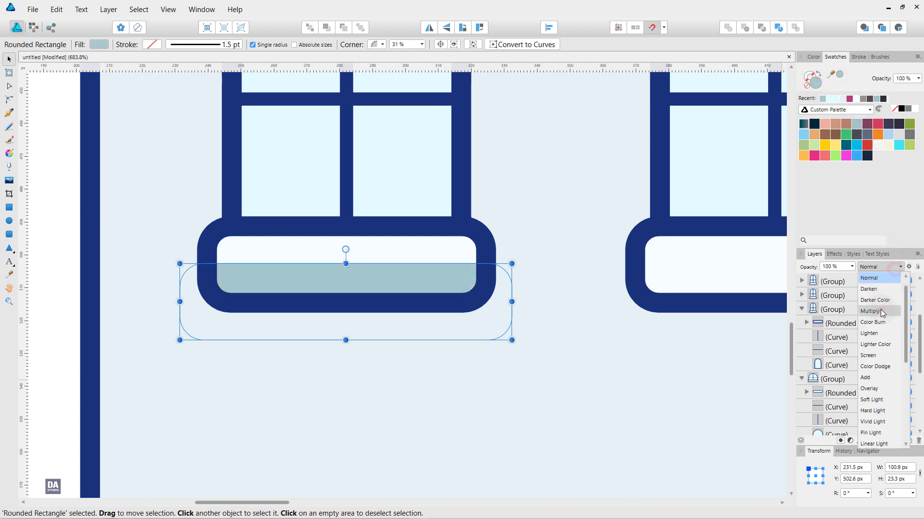
left_click(880, 312)
left_click(852, 266)
left_click_drag(853, 277, 820, 277)
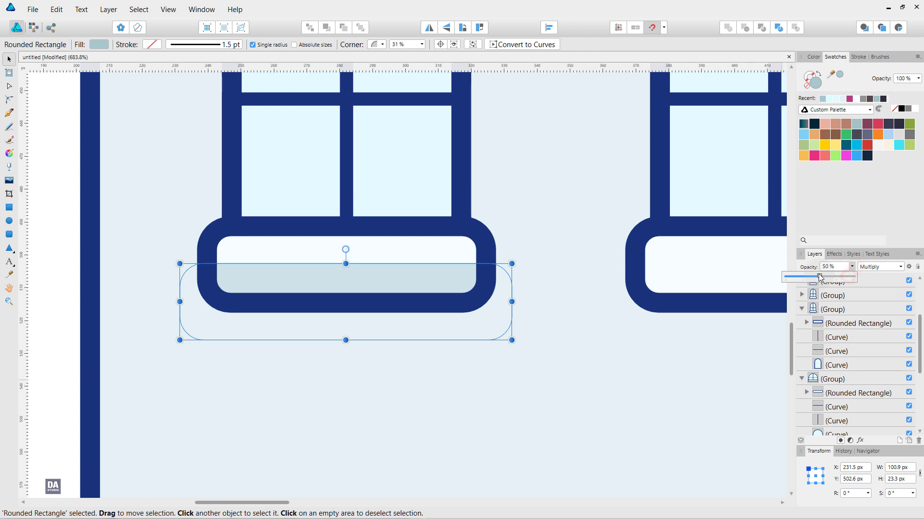
scroll(336, 309, "down", 3)
left_click(125, 307)
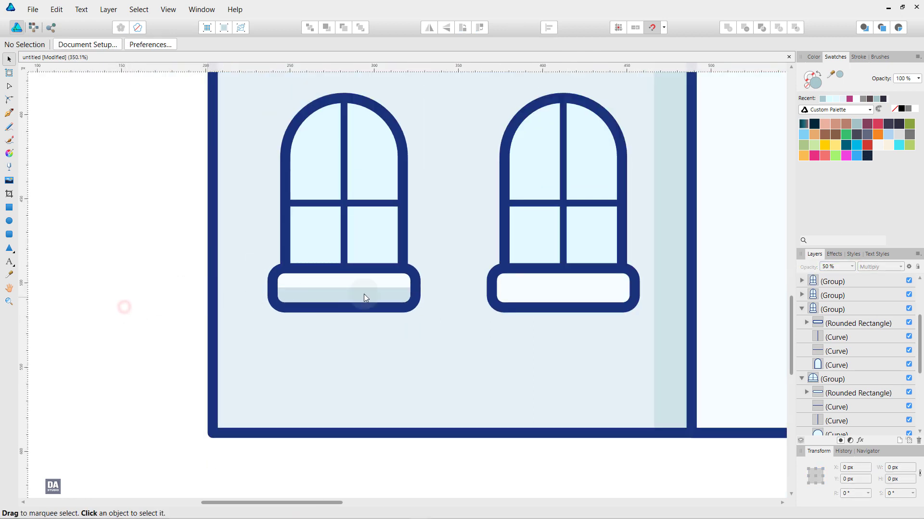
Zoom out and copy the shaded window onto the neighbouring left-wing window
scroll(517, 278, "down", 2)
scroll(521, 278, "down", 1)
left_click_drag(482, 263, 337, 267)
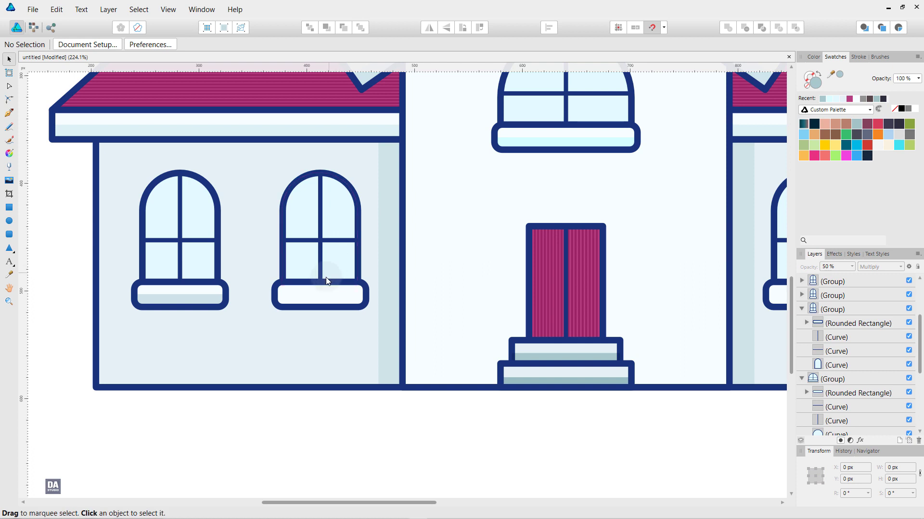
scroll(539, 315, "down", 2)
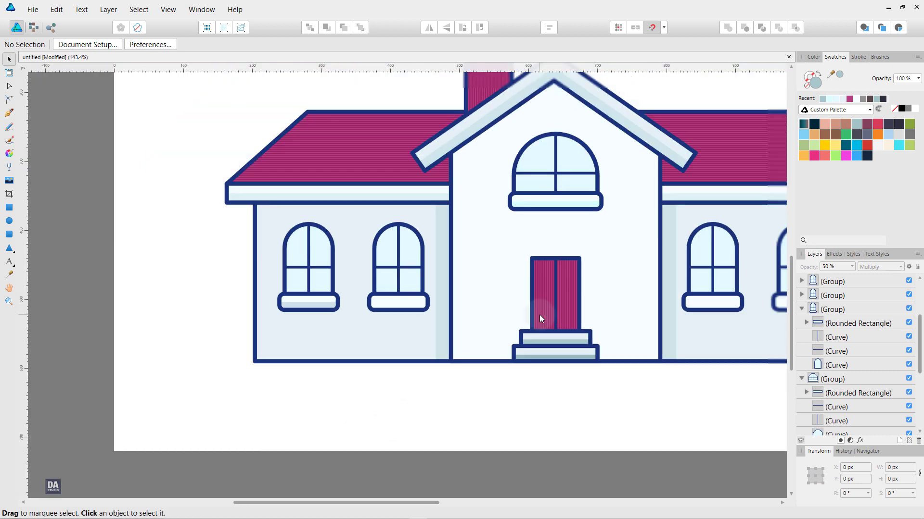
left_click_drag(494, 309, 380, 335)
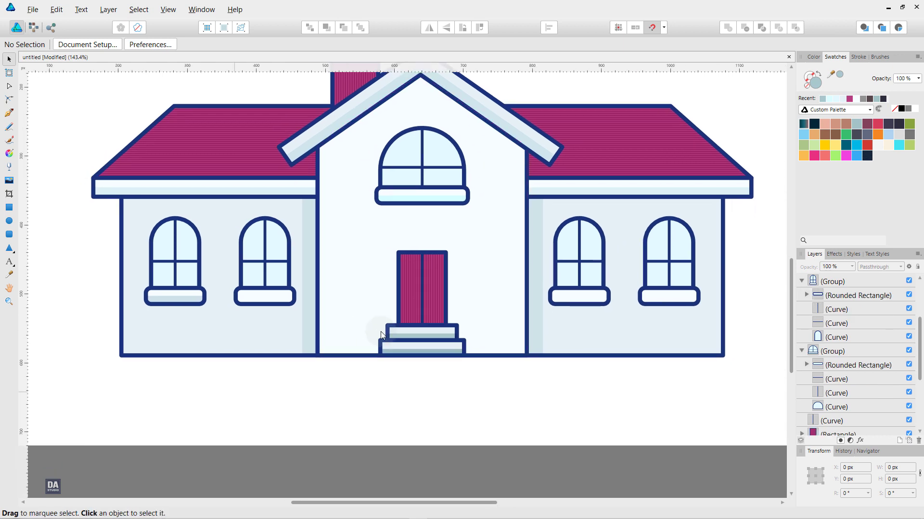
left_click_drag(164, 273, 280, 270)
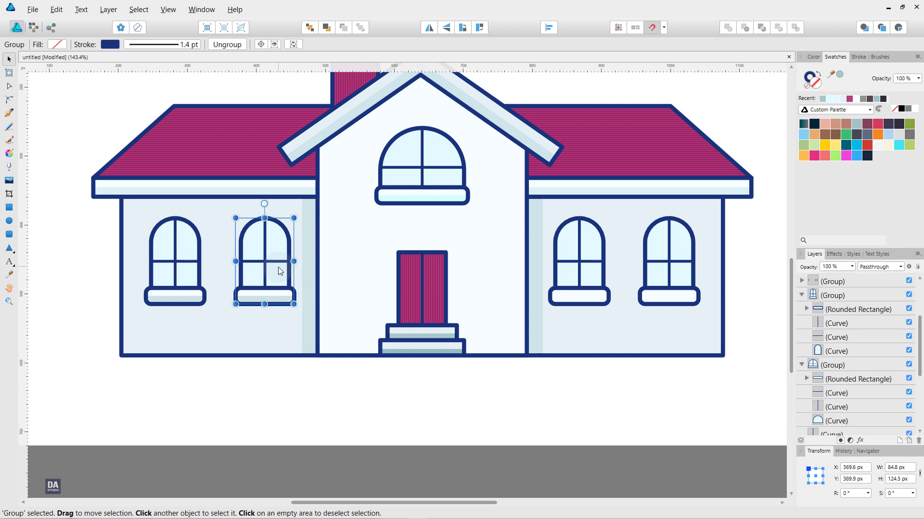
left_click_drag(281, 273, 417, 270)
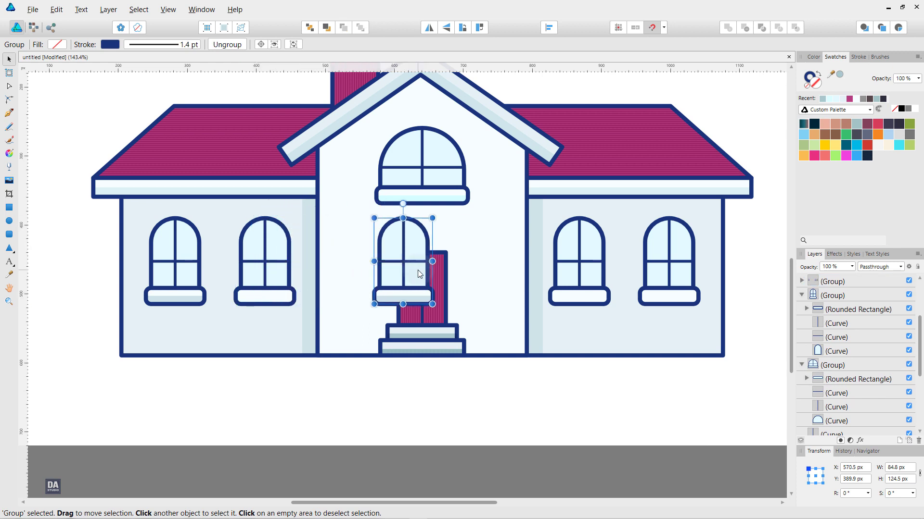
key("ctrl+z")
Copy the shaded window onto both right-wing window positions, then deselect
left_click_drag(290, 267, 591, 290)
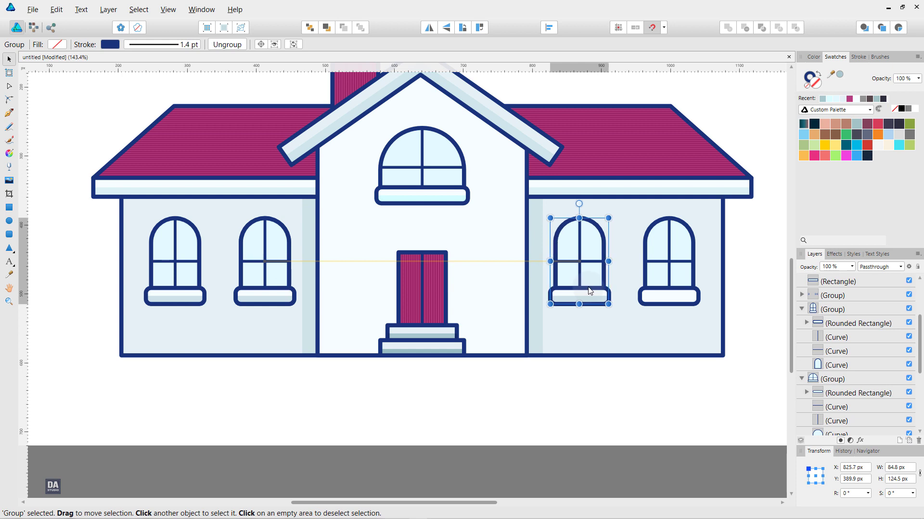
left_click_drag(591, 291, 690, 283)
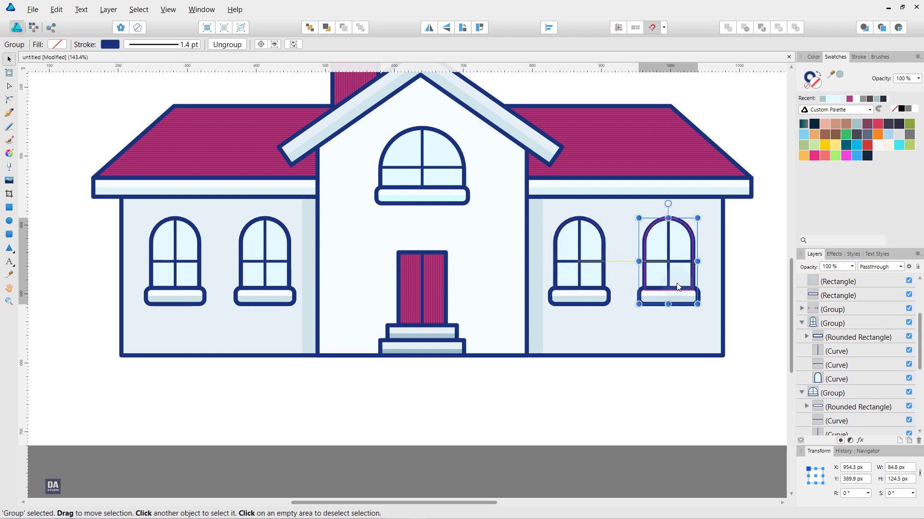
left_click(759, 289)
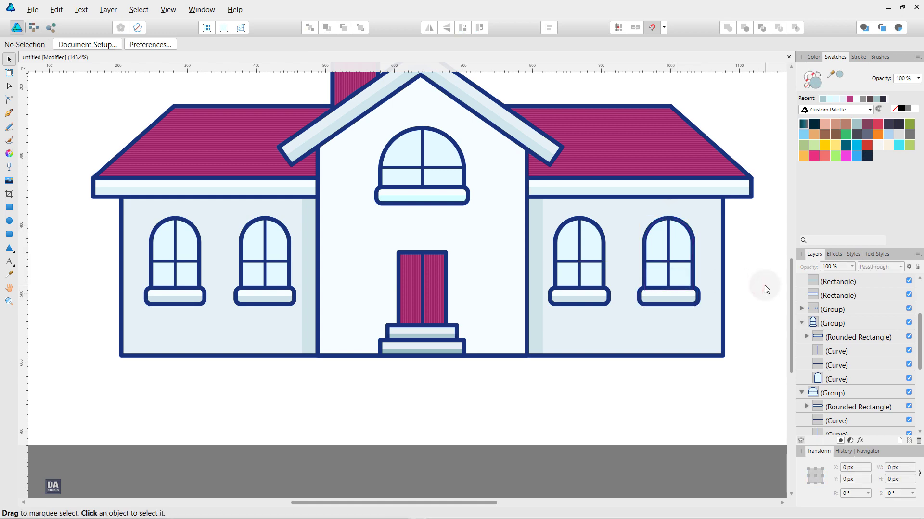
scroll(580, 292, "down", 1)
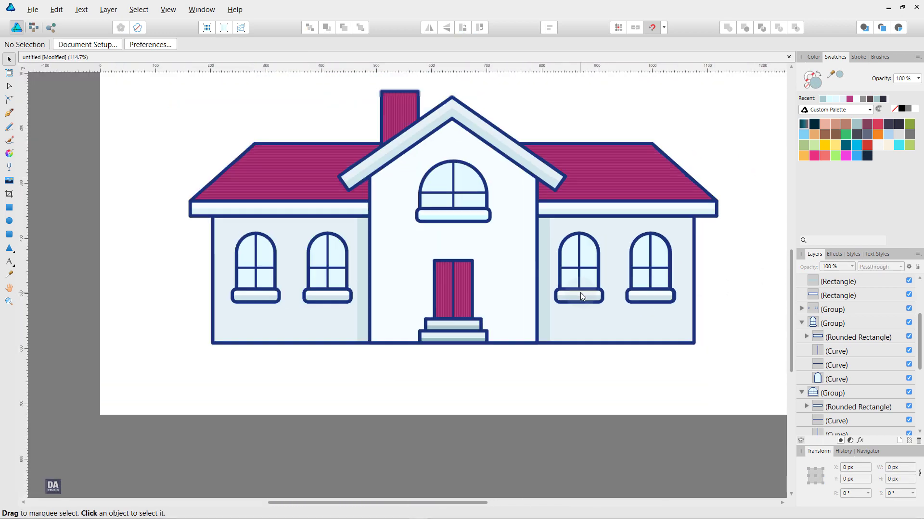
scroll(580, 292, "down", 1)
scroll(631, 326, "up", 1)
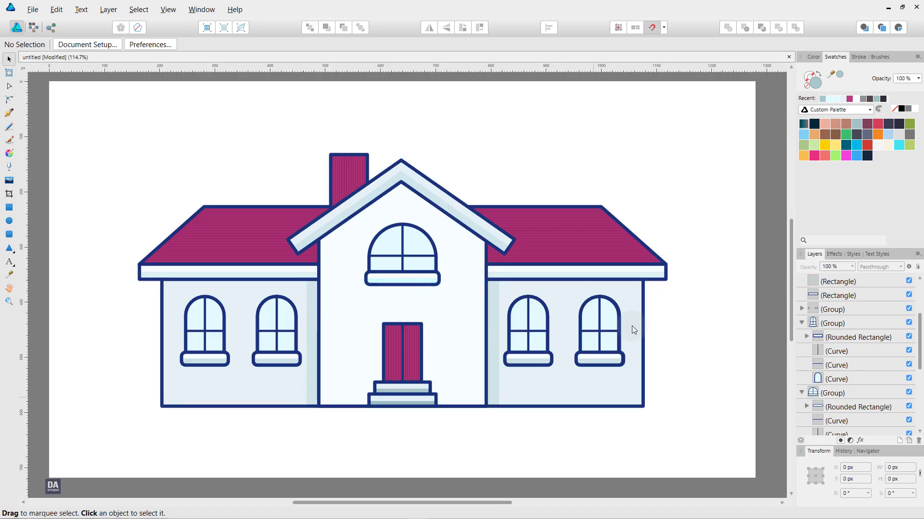